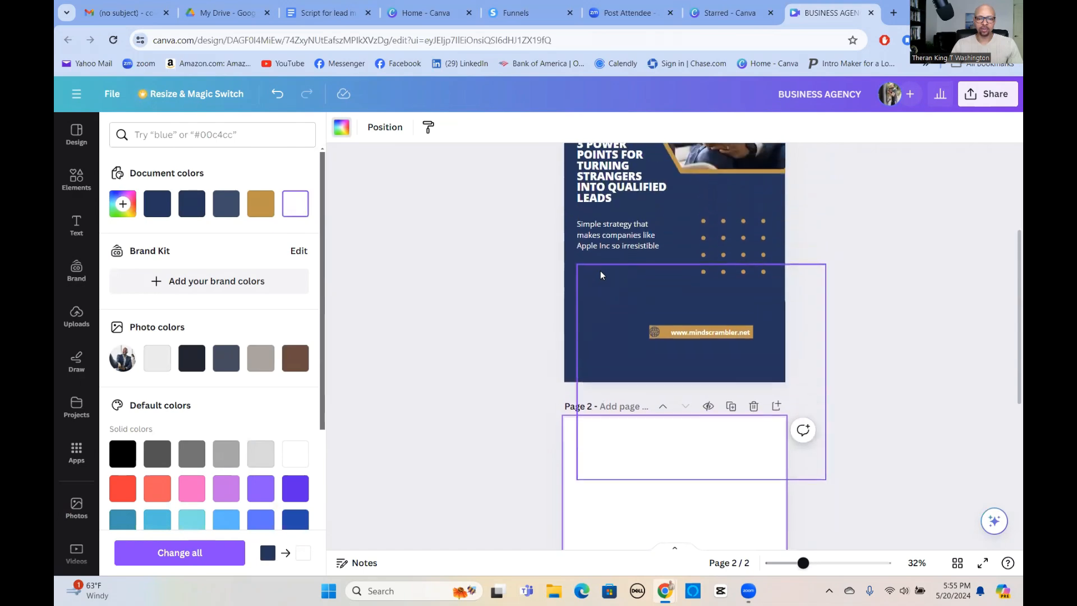
# - Add a square shape to page 2 and reshape it into a thin navy bar spanning the full page width
pyautogui.scroll(-1, 600, 272)
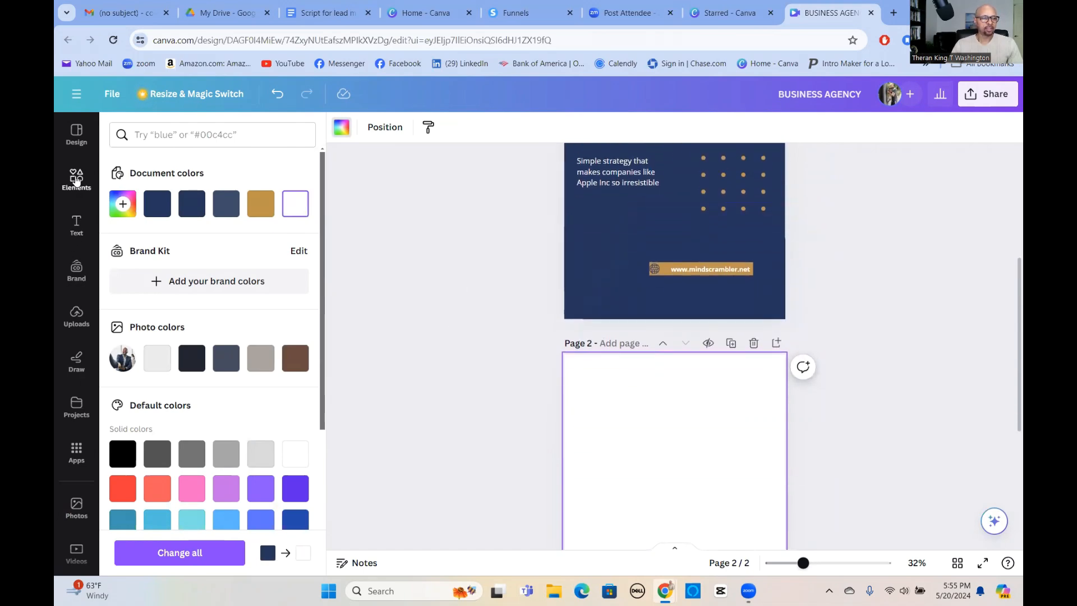
pyautogui.click(76, 181)
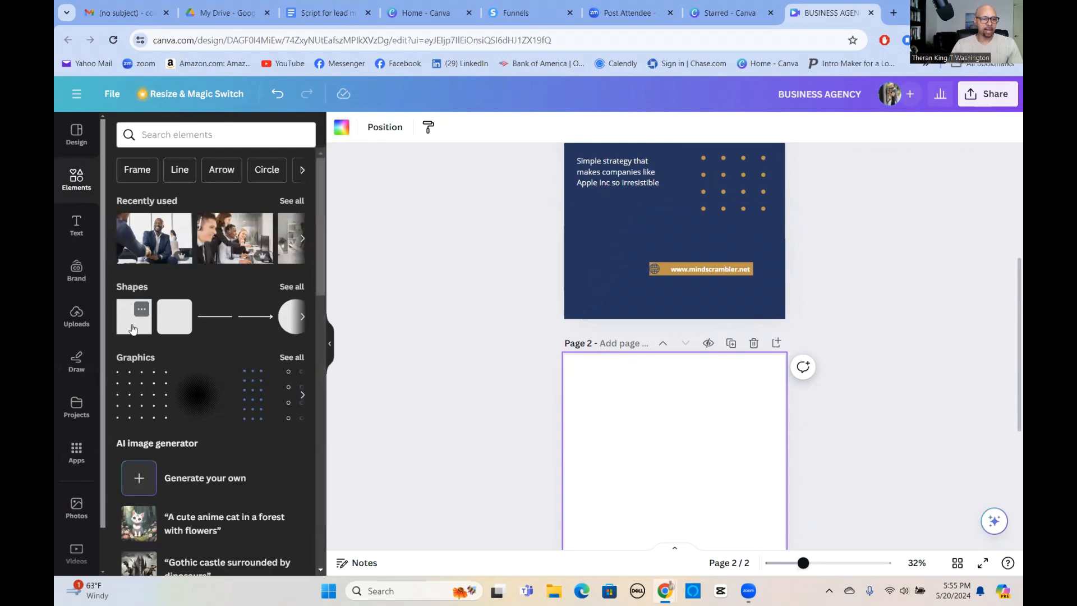
pyautogui.click(133, 329)
pyautogui.scroll(-3, 598, 381)
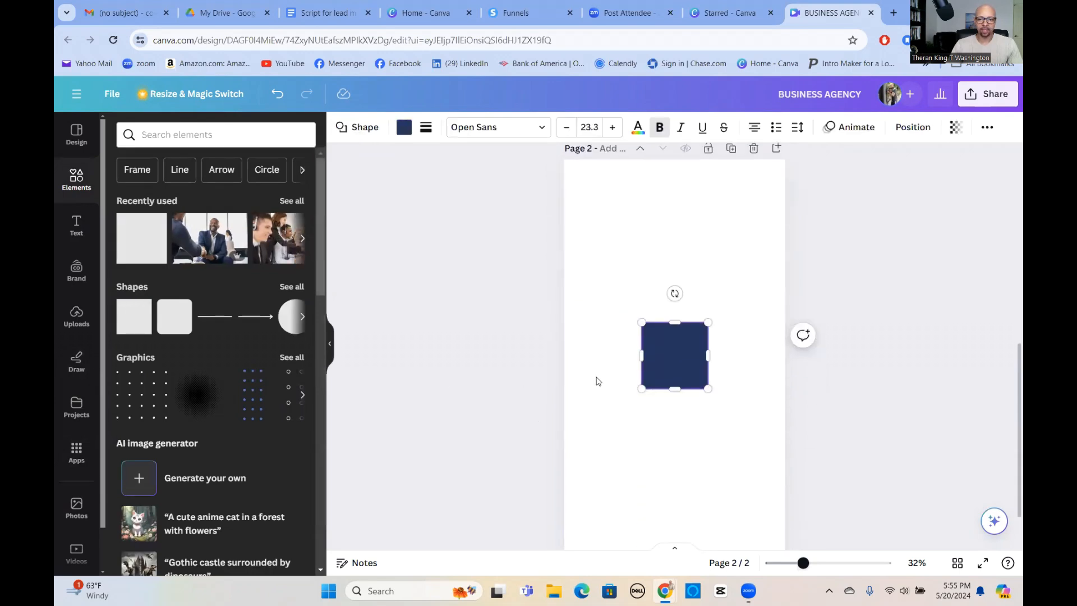
pyautogui.moveTo(675, 389); pyautogui.dragTo(808, 335)
pyautogui.moveTo(641, 335); pyautogui.dragTo(564, 333)
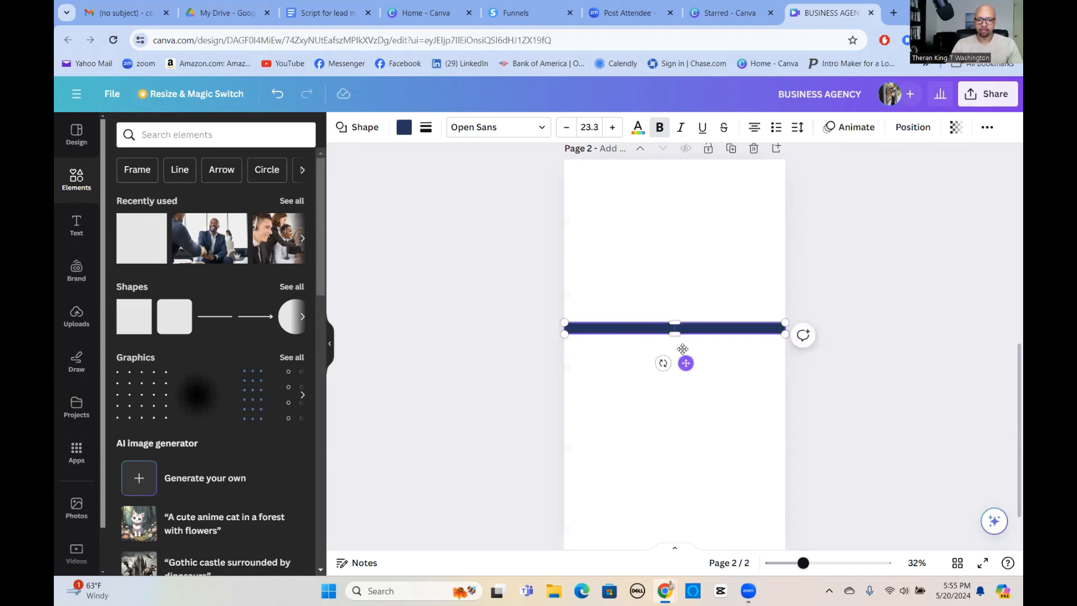
# - Move the navy bar flush against the top edge of page 2
pyautogui.moveTo(684, 355); pyautogui.dragTo(678, 197)
pyautogui.click(699, 283)
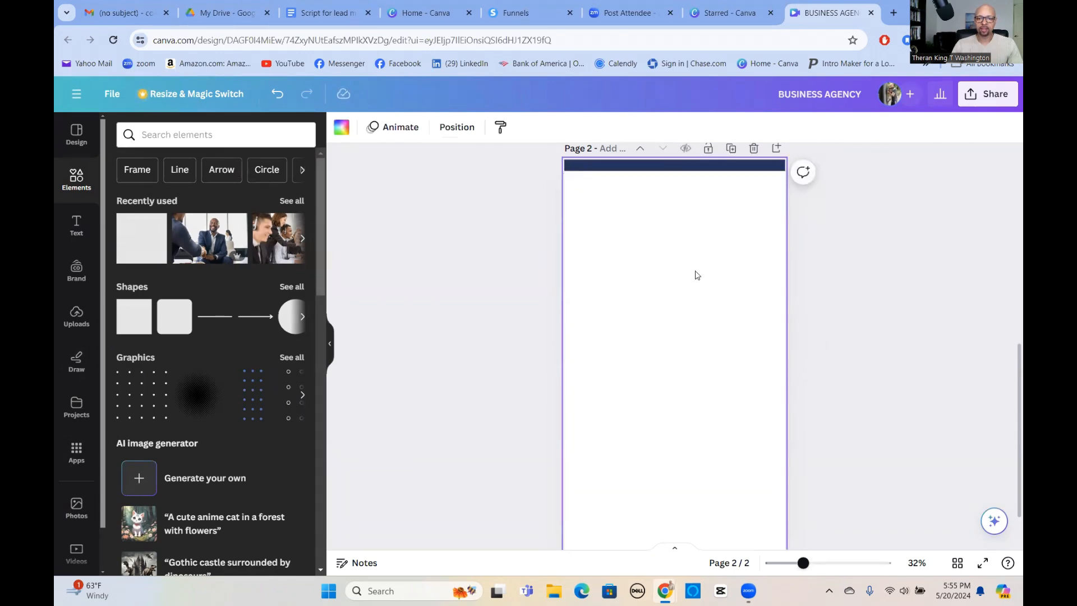
pyautogui.click(688, 168)
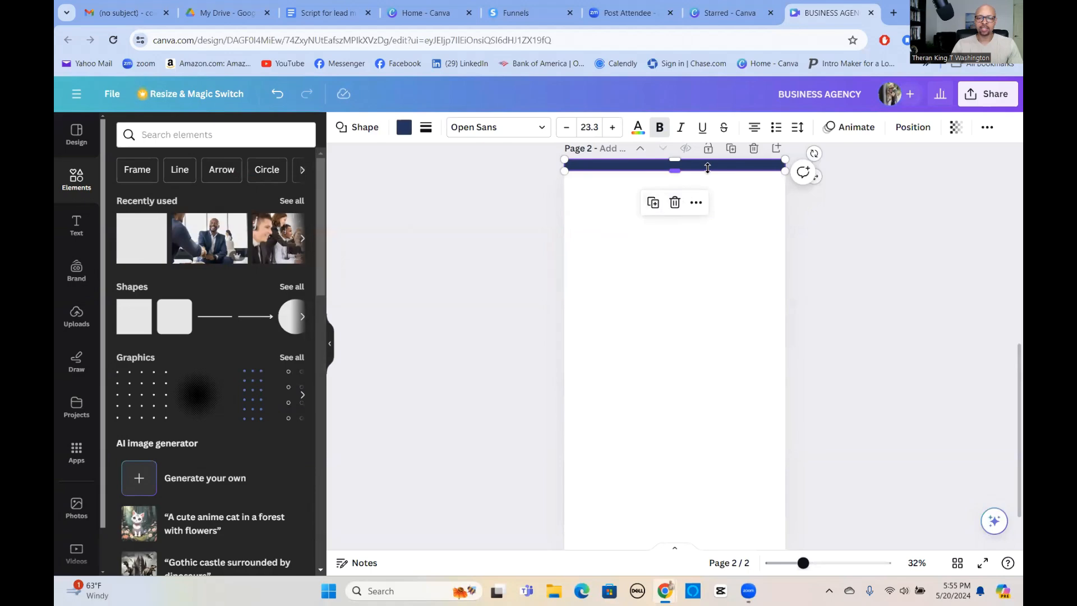
pyautogui.click(723, 295)
# - Duplicate the navy bar and place the copy flush along the bottom edge of page 2
pyautogui.click(688, 161)
pyautogui.click(651, 204)
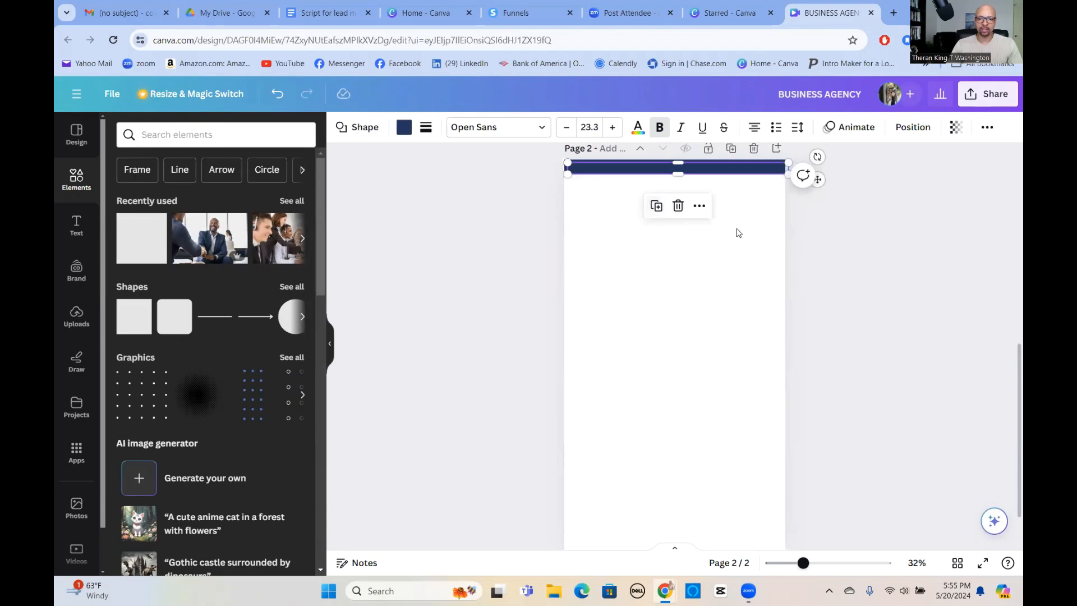
pyautogui.click(738, 246)
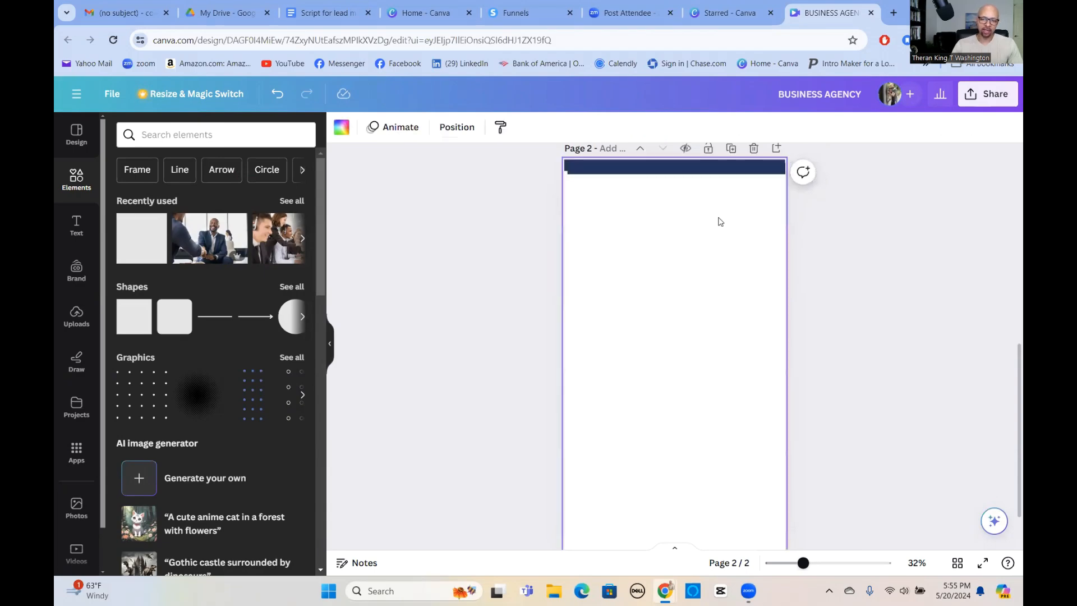
pyautogui.moveTo(695, 167); pyautogui.dragTo(688, 421)
pyautogui.scroll(-1, 694, 353)
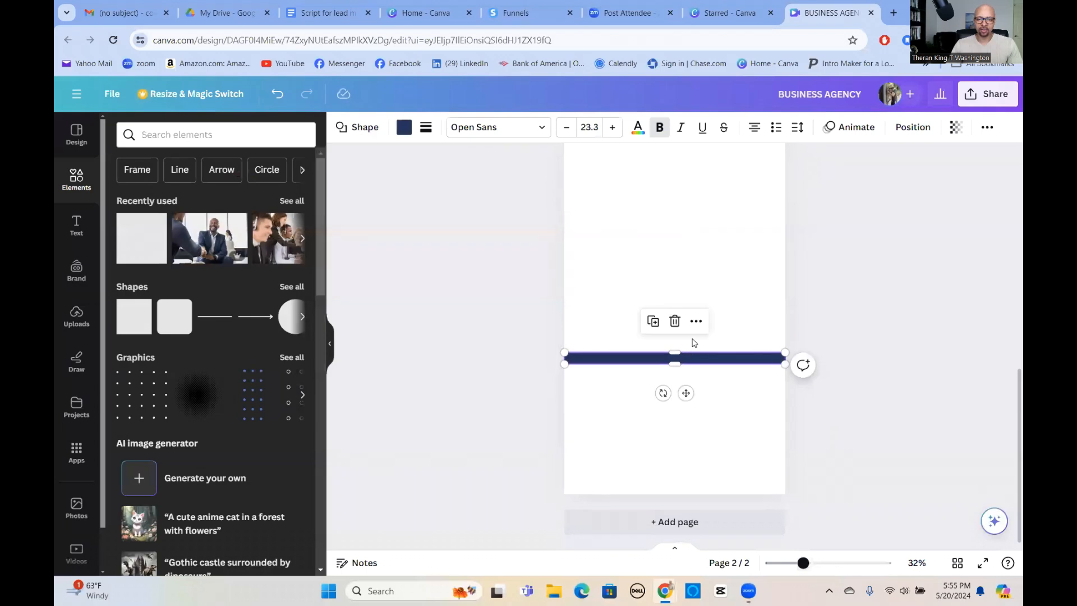
pyautogui.moveTo(685, 393); pyautogui.dragTo(686, 522)
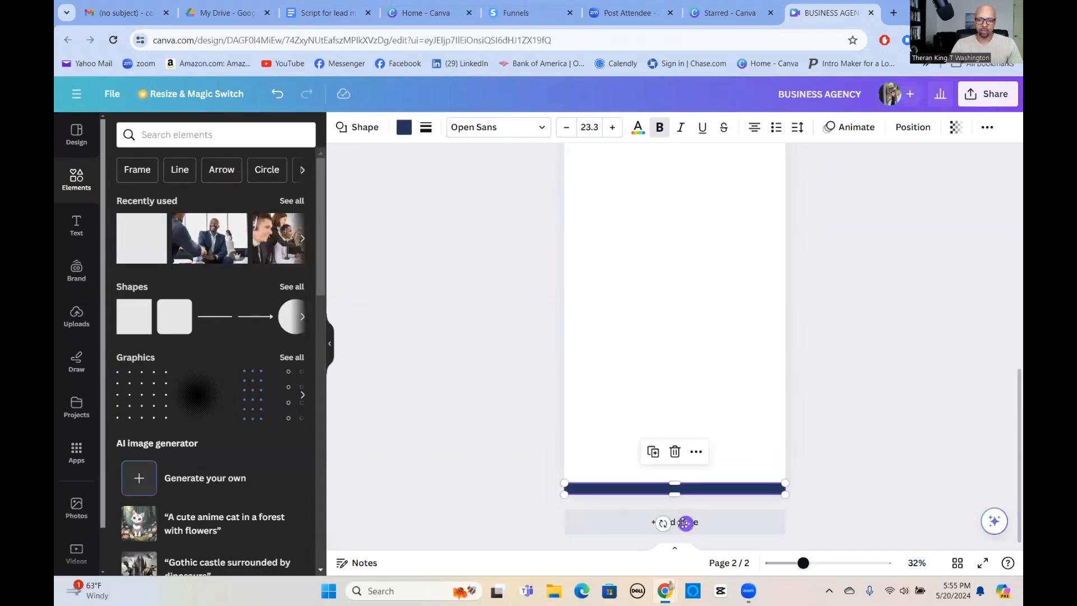
pyautogui.scroll(3, 543, 383)
pyautogui.scroll(-2, 538, 382)
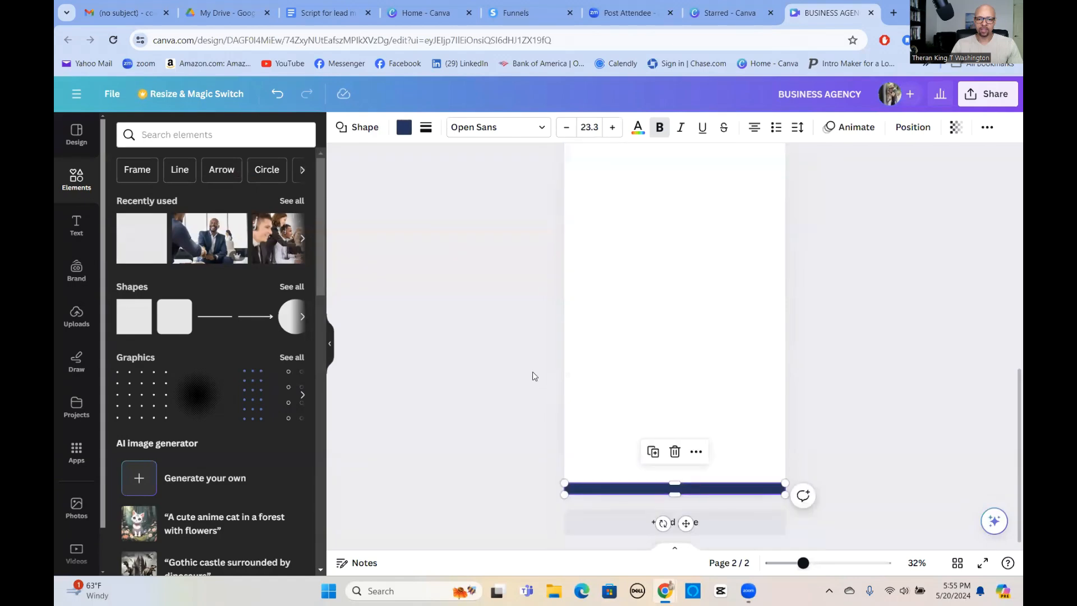
pyautogui.scroll(1, 553, 361)
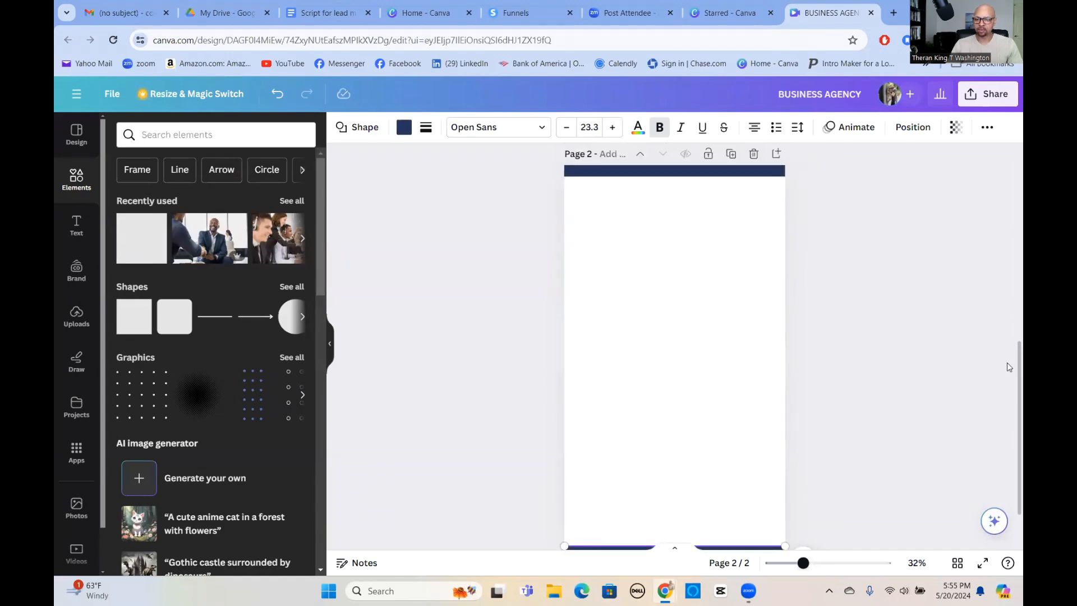
pyautogui.scroll(-1, 1008, 363)
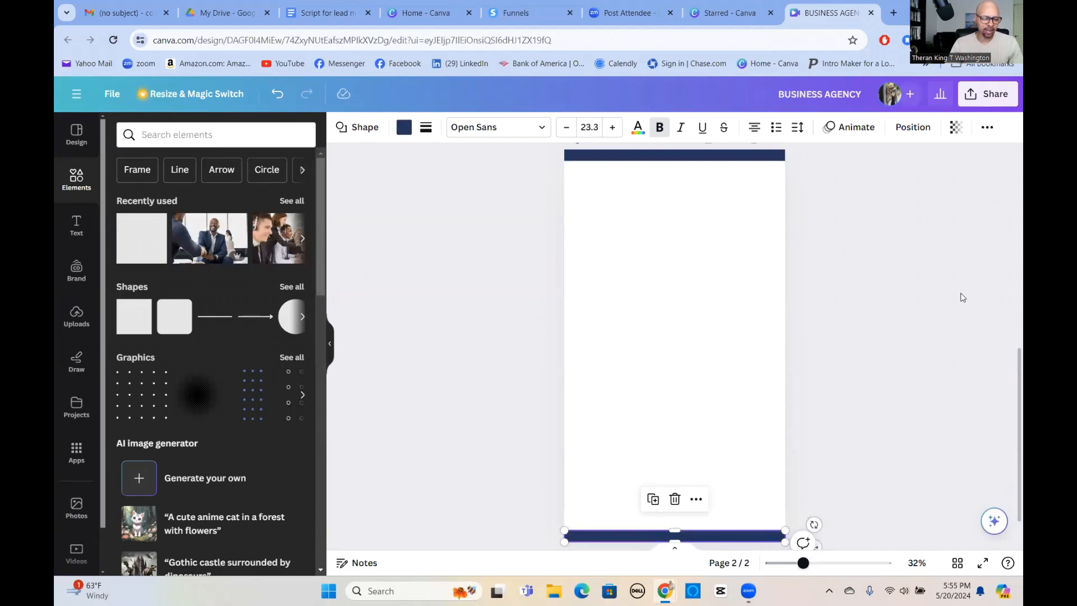
pyautogui.click(819, 415)
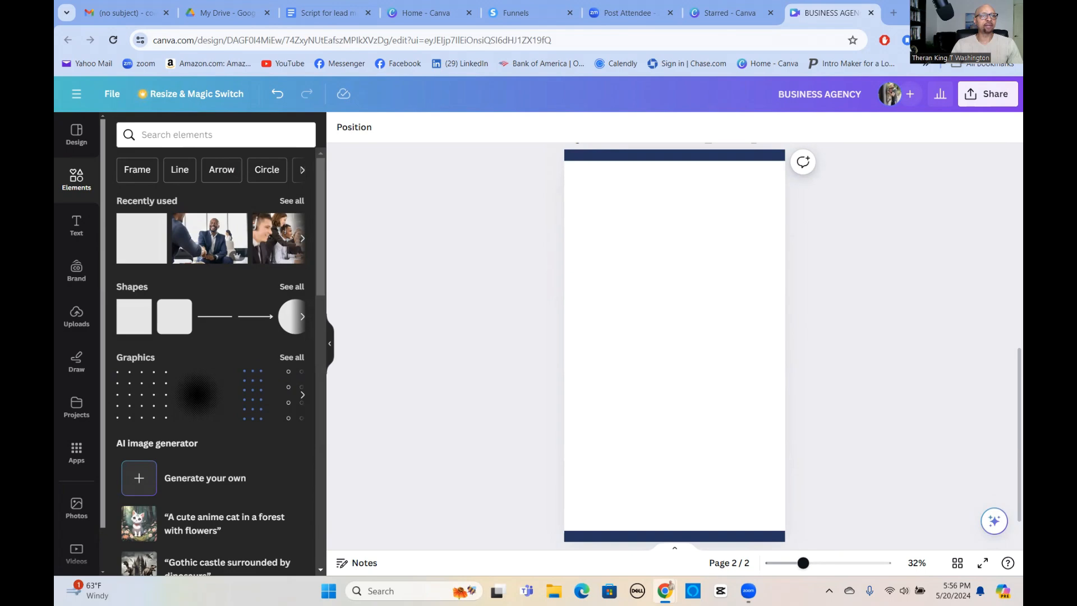
# - Paste the paragraph starting "When dealing with a prospect" onto page 2, place it just below the top bar and left-align it
pyautogui.click(651, 203)
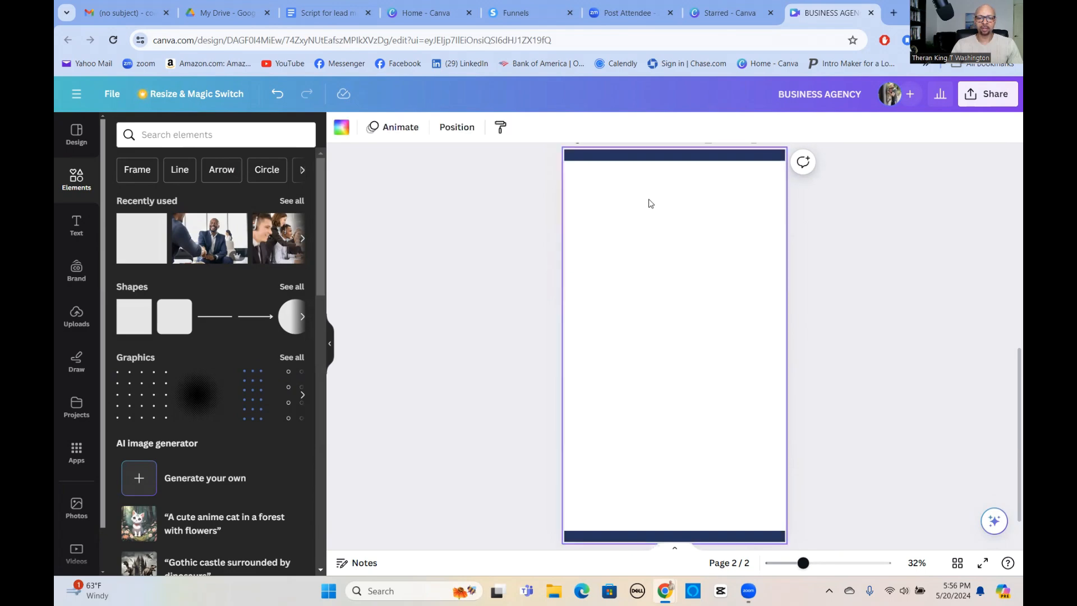
pyautogui.rightClick(651, 203)
pyautogui.click(699, 267)
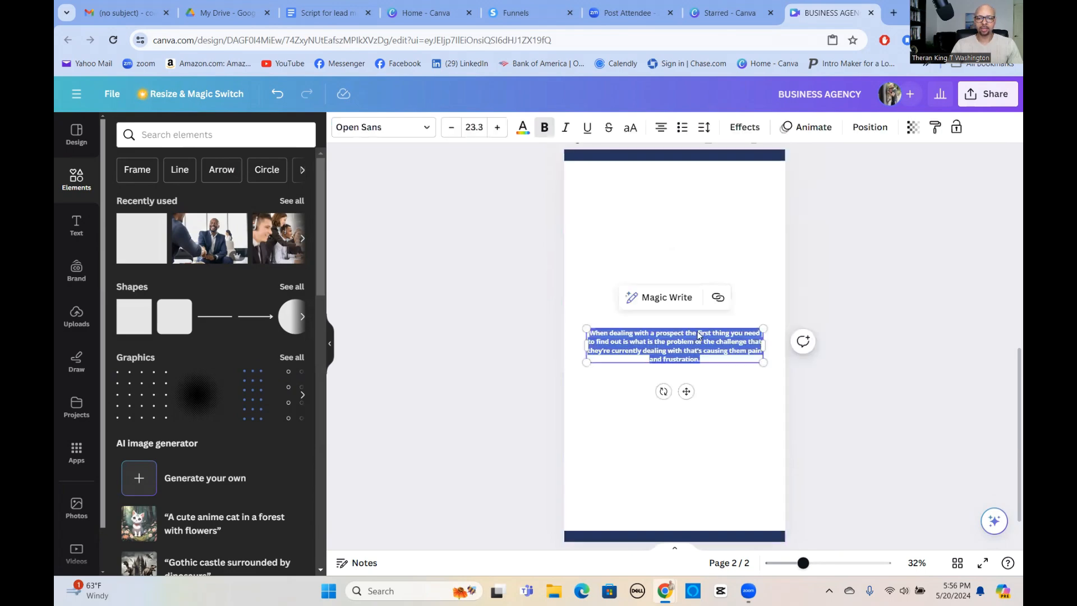
pyautogui.moveTo(686, 391); pyautogui.dragTo(680, 241)
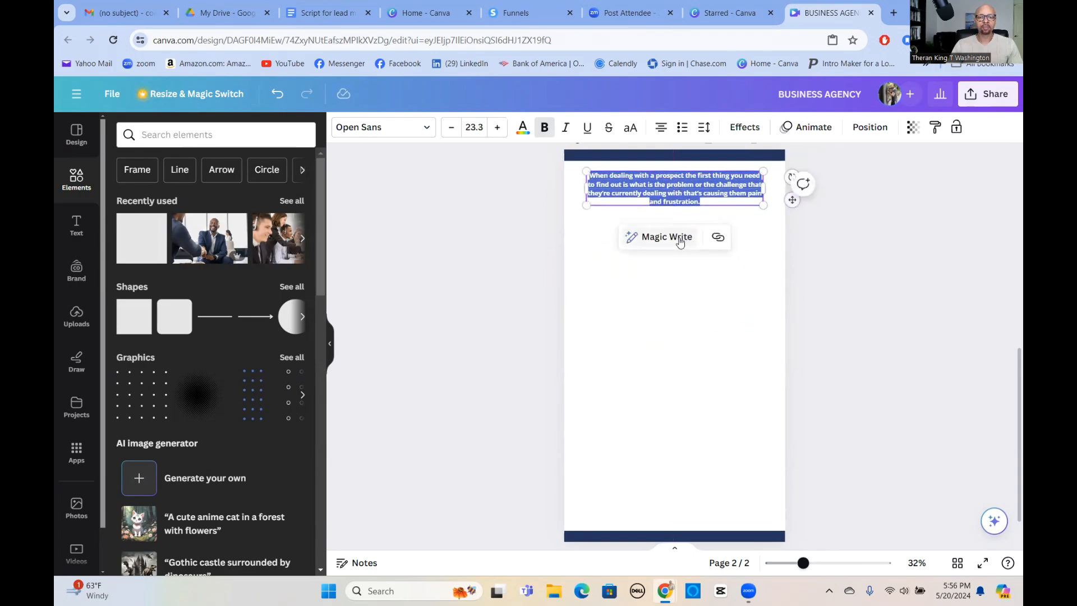
pyautogui.click(661, 130)
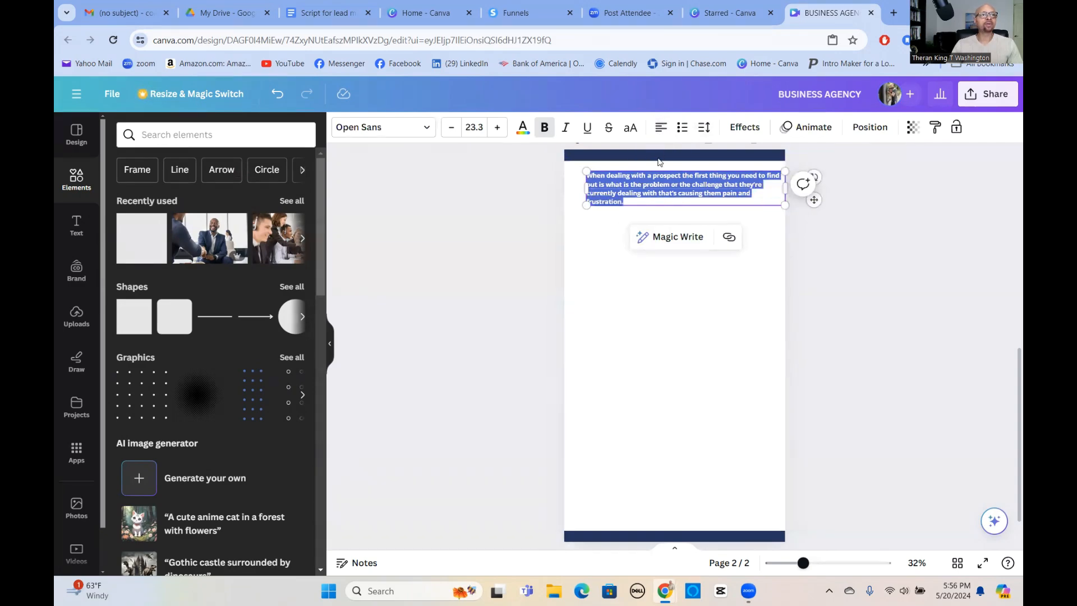
pyautogui.click(631, 280)
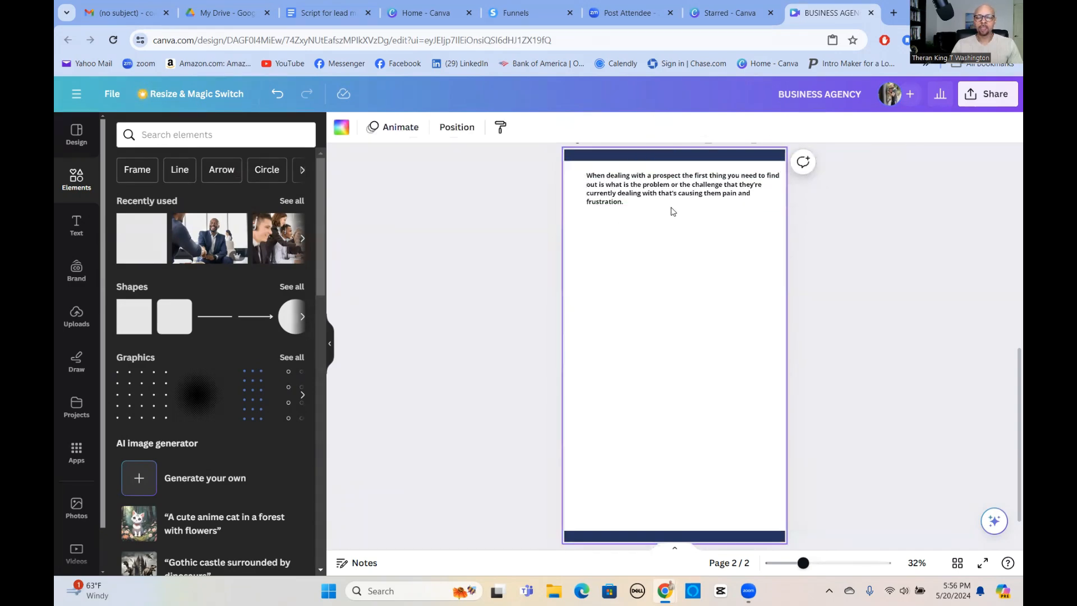
# - Remove the bold from the "When dealing with a prospect" paragraph and center its text box horizontally under the top bar
pyautogui.tripleClick(670, 187)
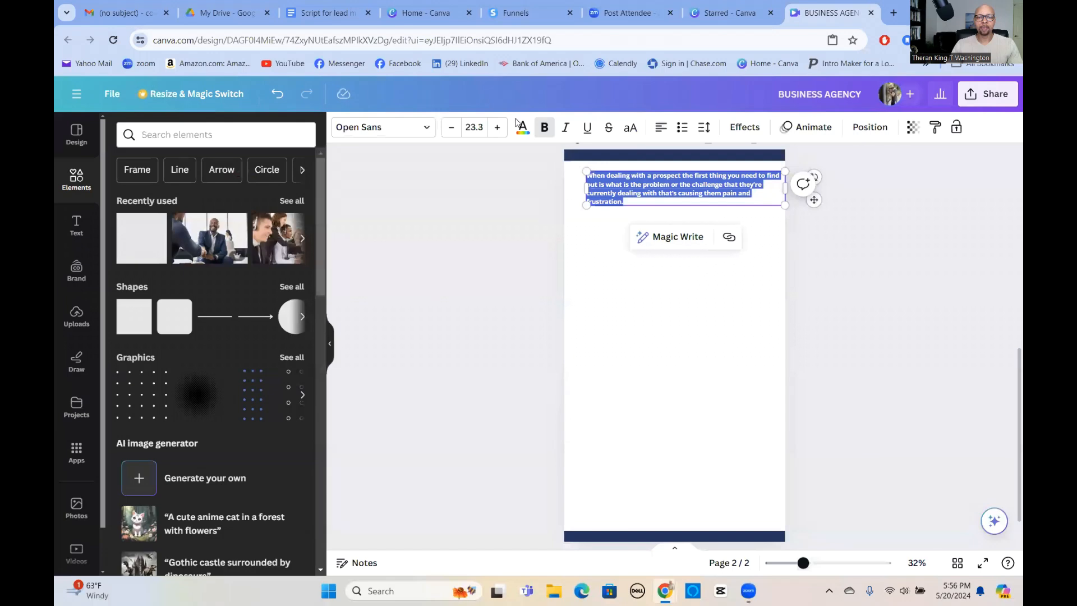
pyautogui.click(544, 128)
pyautogui.click(615, 271)
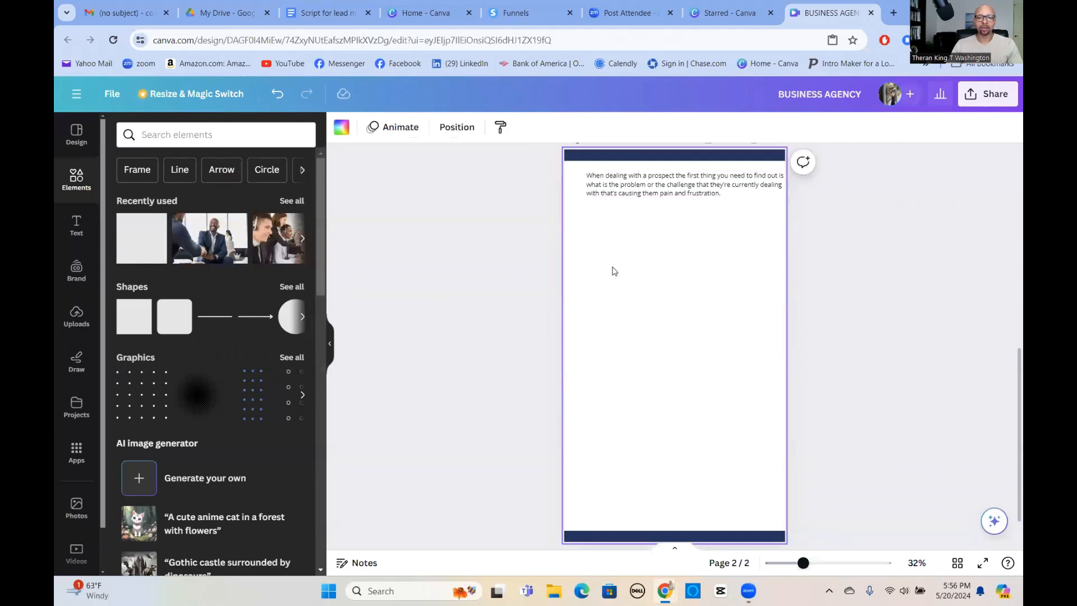
pyautogui.moveTo(662, 184); pyautogui.dragTo(652, 173)
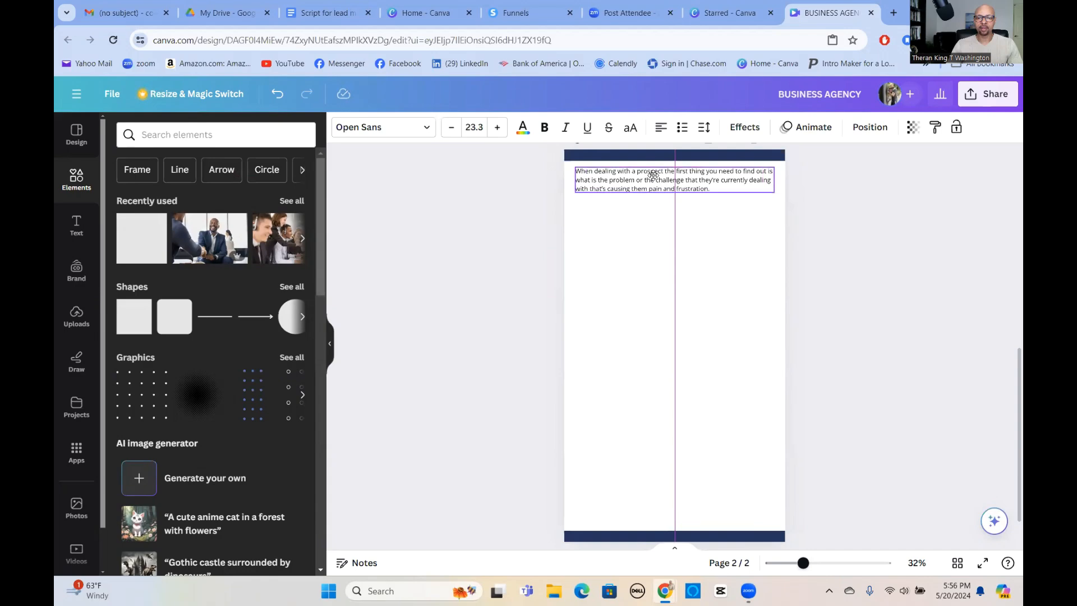
pyautogui.click(707, 313)
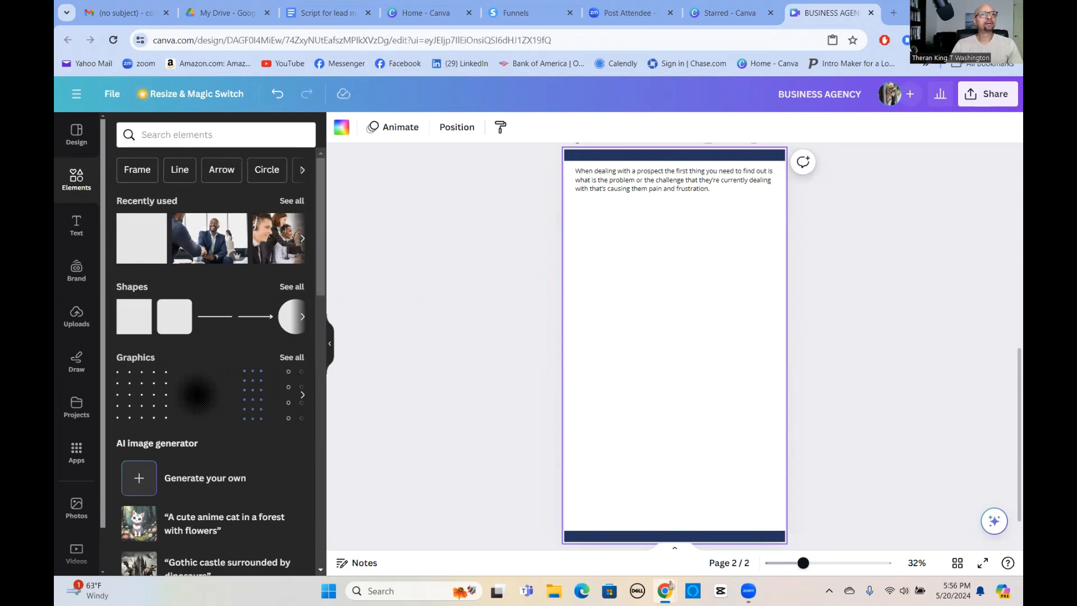
# - Paste the paragraph starting "You can ask them a question like" onto page 2 and left-align its text
pyautogui.rightClick(645, 305)
pyautogui.click(682, 368)
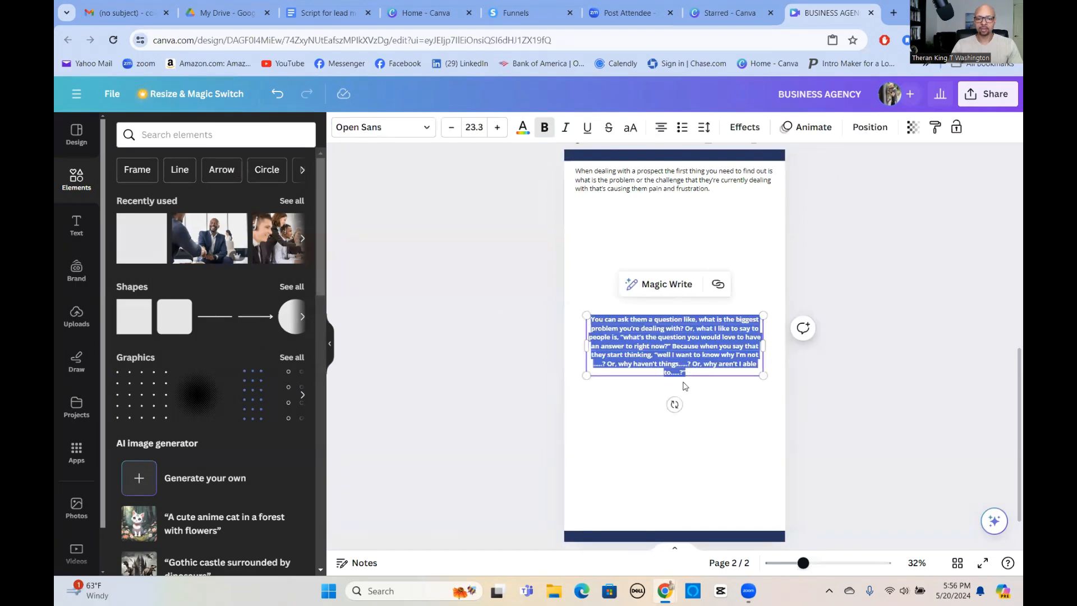
pyautogui.click(660, 128)
pyautogui.click(668, 442)
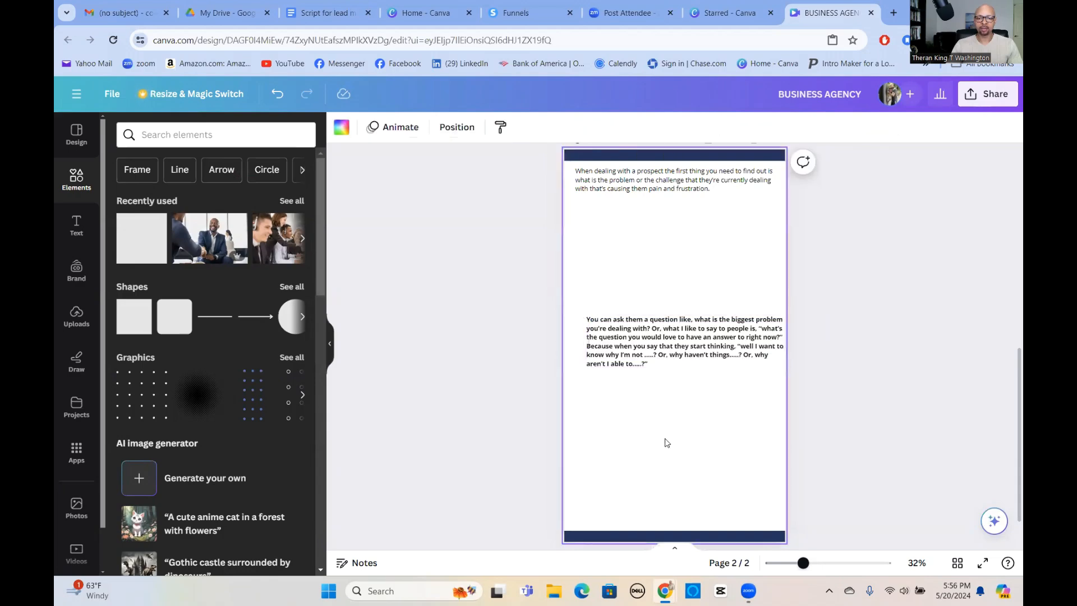
# - Remove the bold from the "You can ask them a question like" paragraph and place it directly below the first paragraph
pyautogui.doubleClick(674, 346)
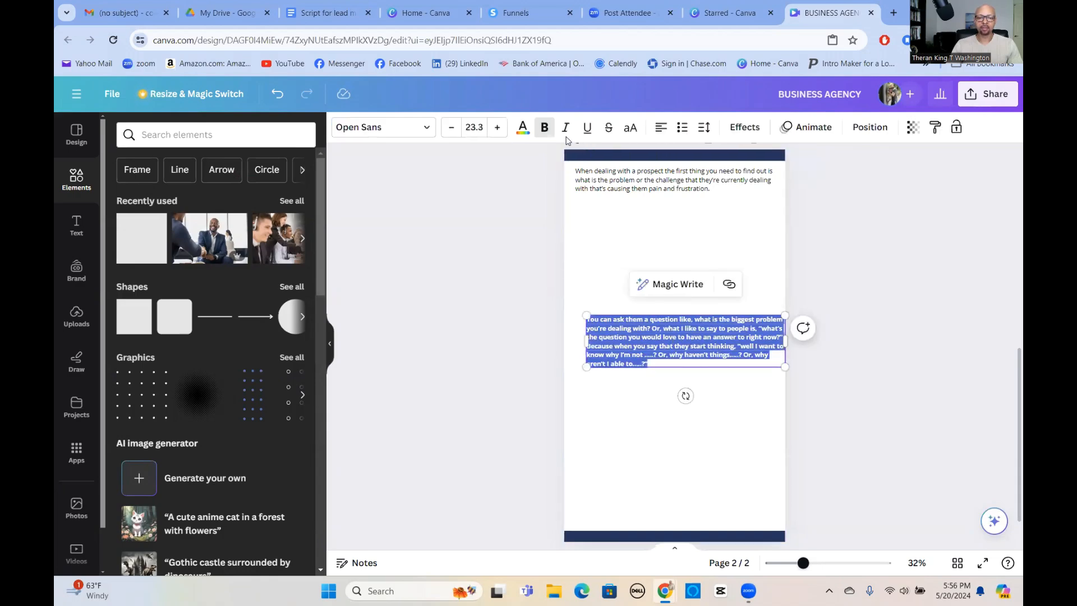
pyautogui.click(544, 127)
pyautogui.click(694, 449)
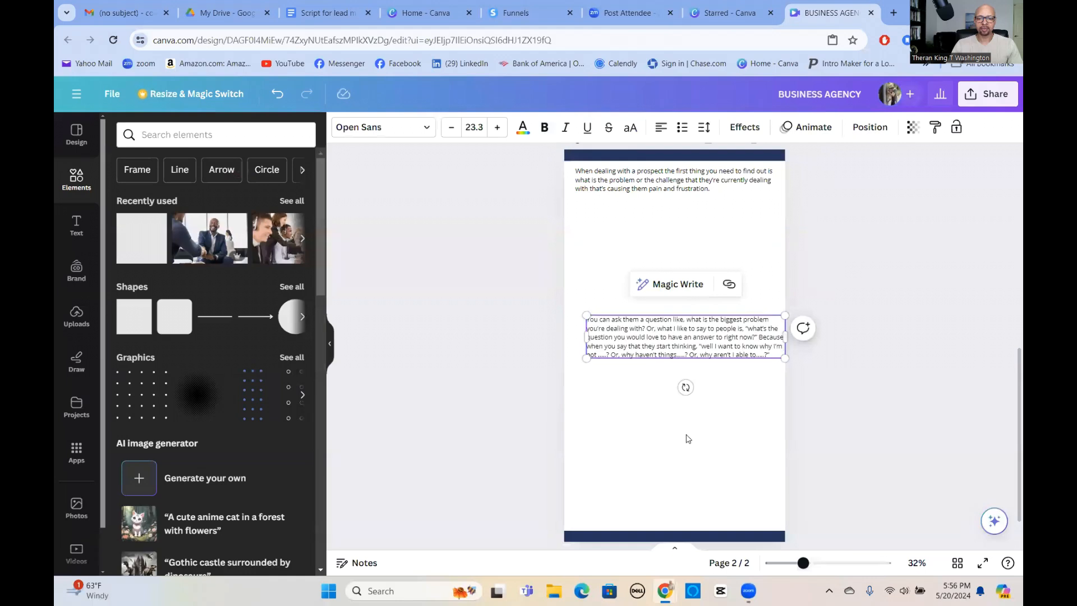
pyautogui.moveTo(684, 344); pyautogui.dragTo(668, 226)
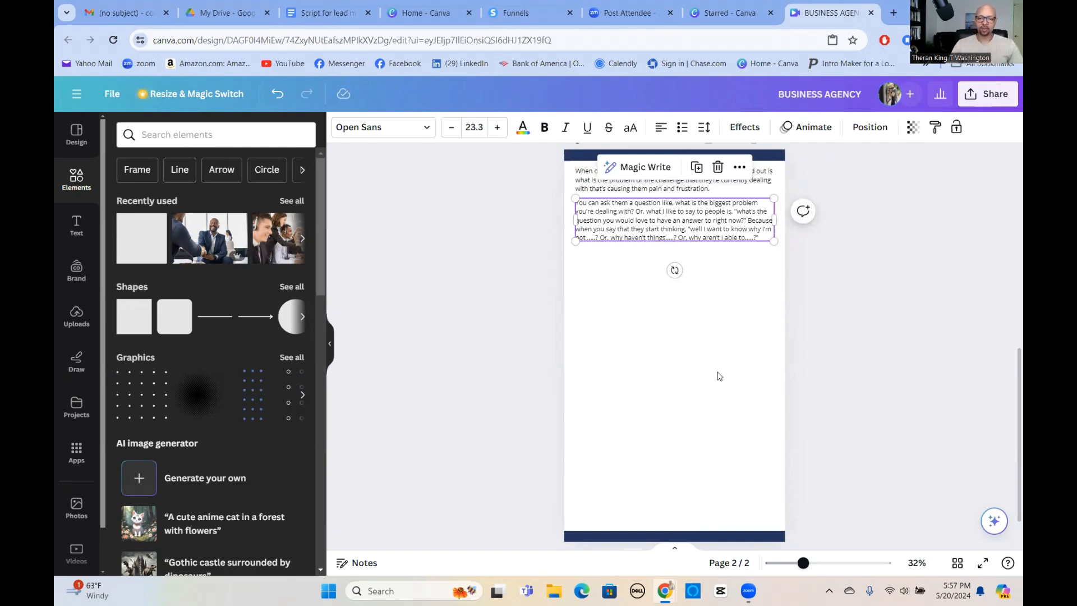
pyautogui.click(708, 327)
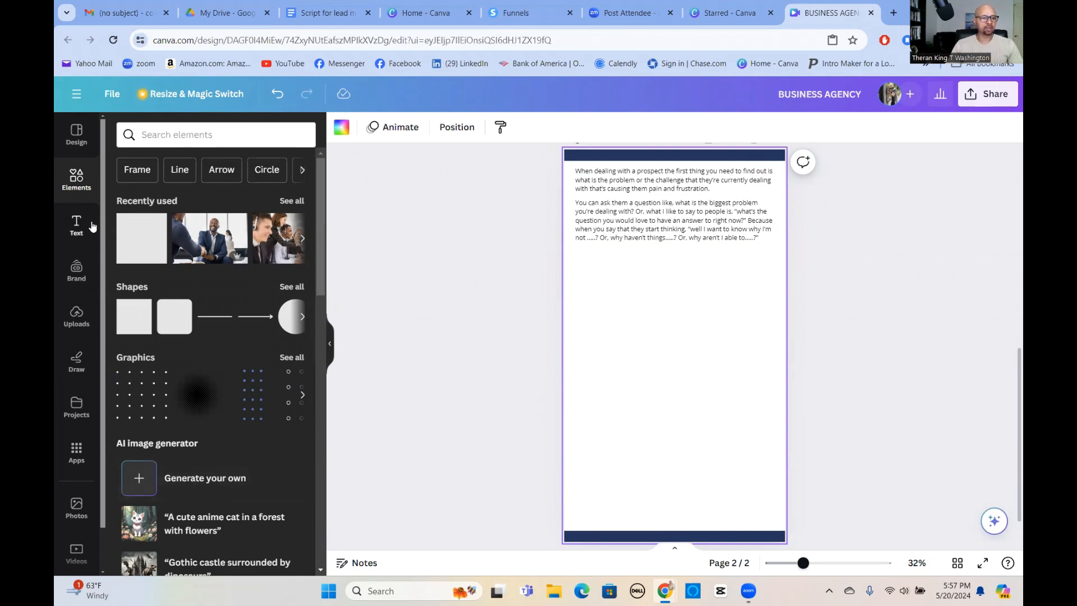
# - Place the recently used photo of a dark-haired man and a blonde woman at a desk below the second paragraph
pyautogui.click(76, 508)
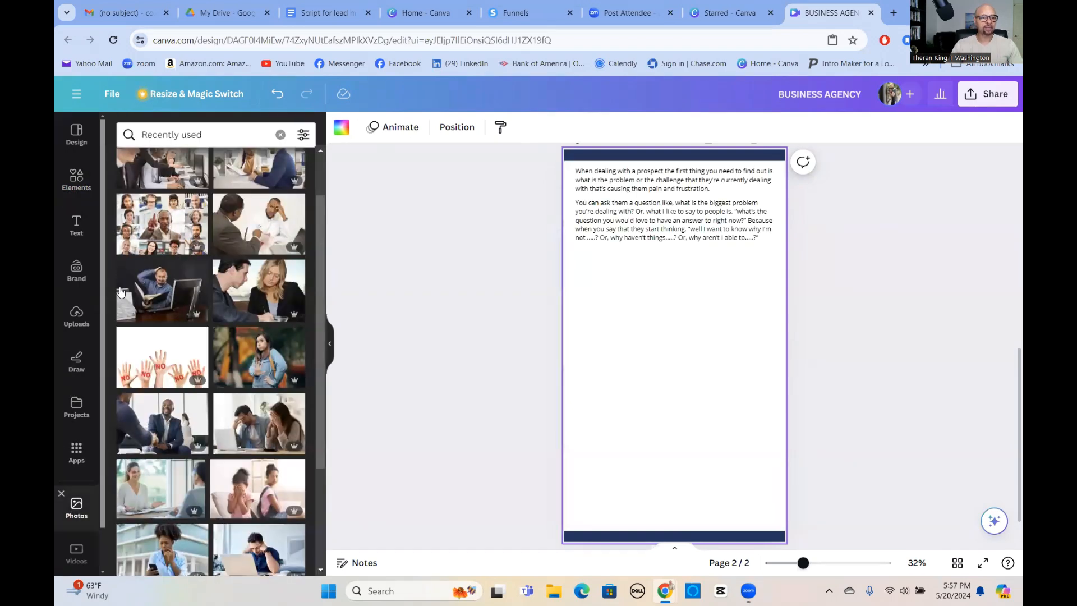
pyautogui.scroll(2, 236, 224)
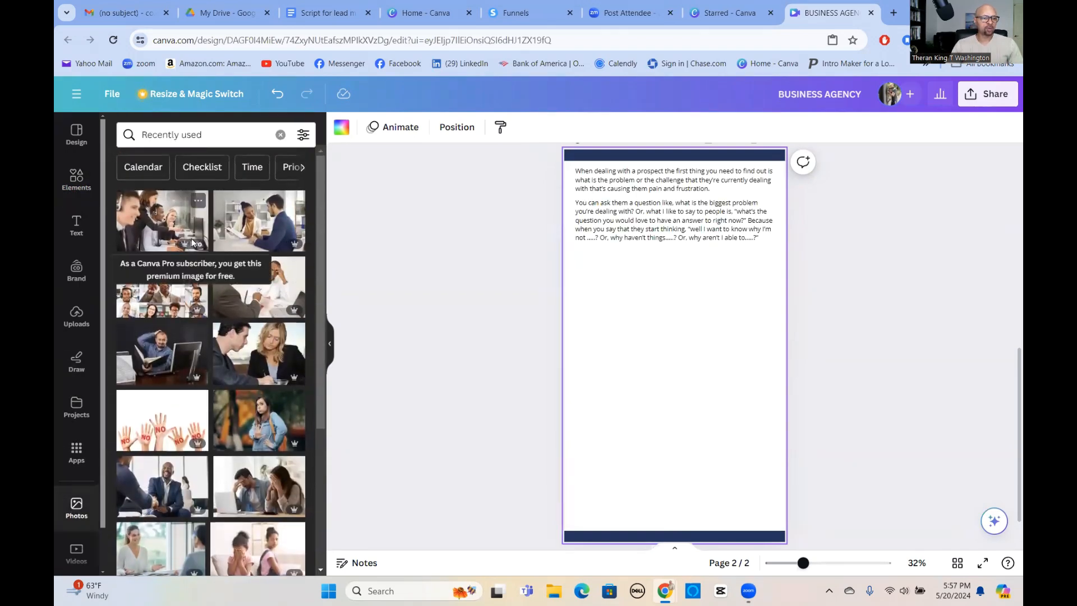
pyautogui.click(281, 137)
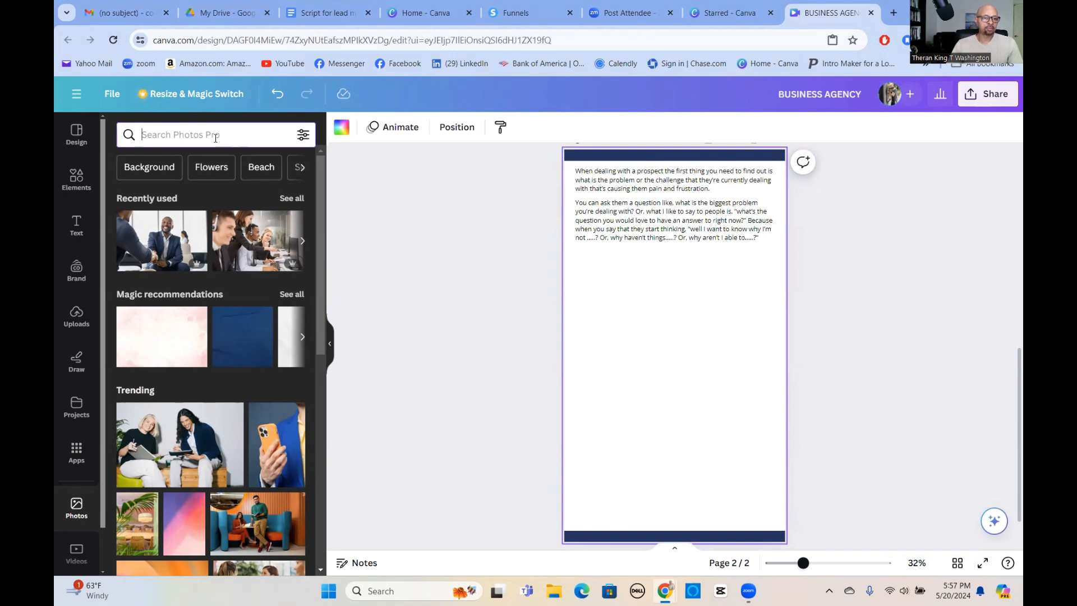
pyautogui.click(297, 200)
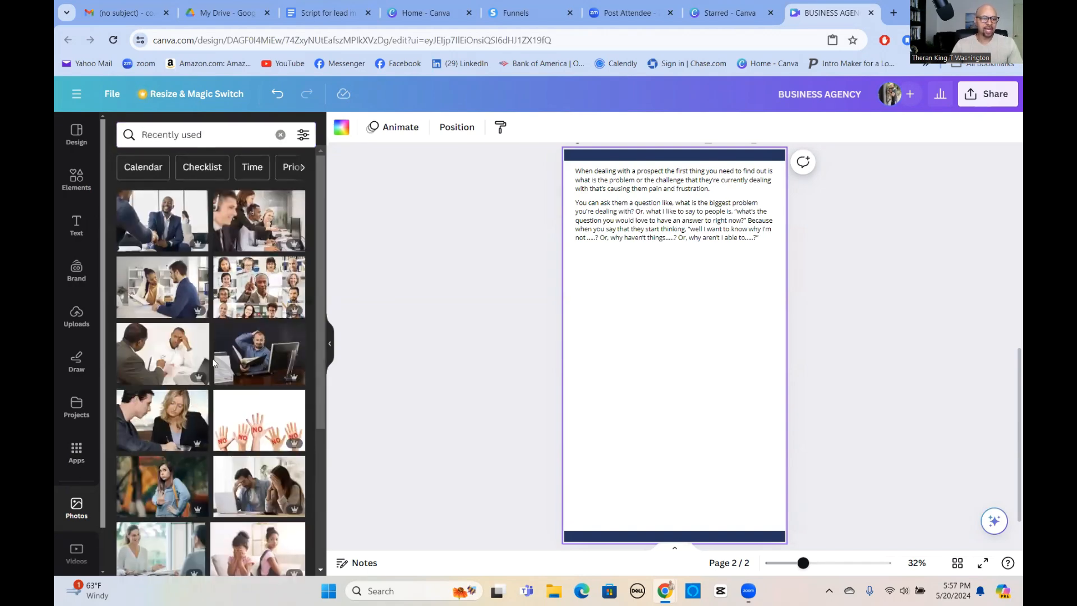
pyautogui.scroll(-2, 213, 362)
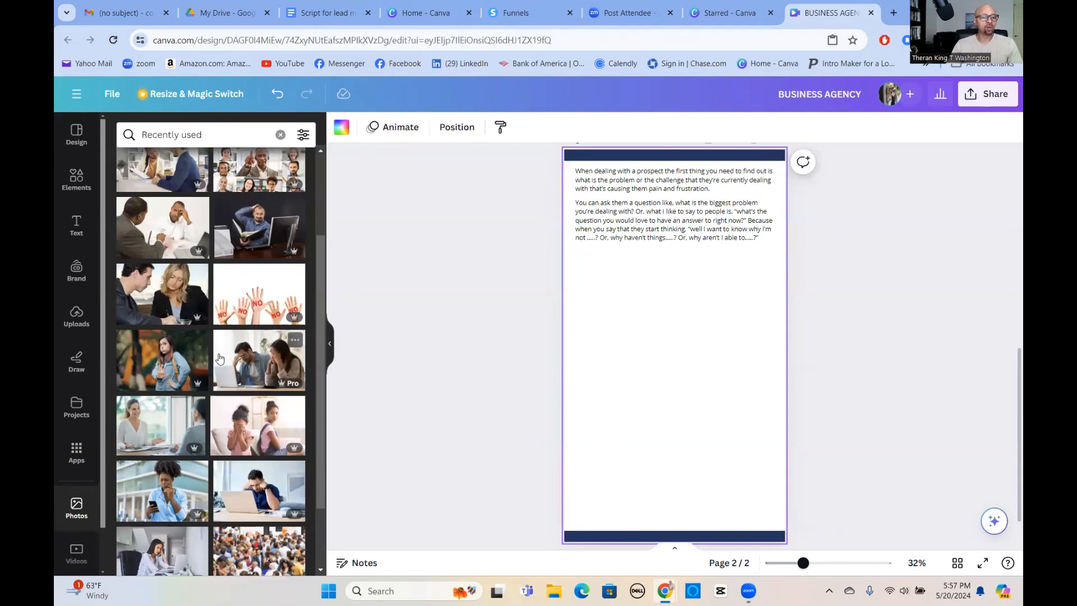
pyautogui.moveTo(162, 301); pyautogui.dragTo(624, 298)
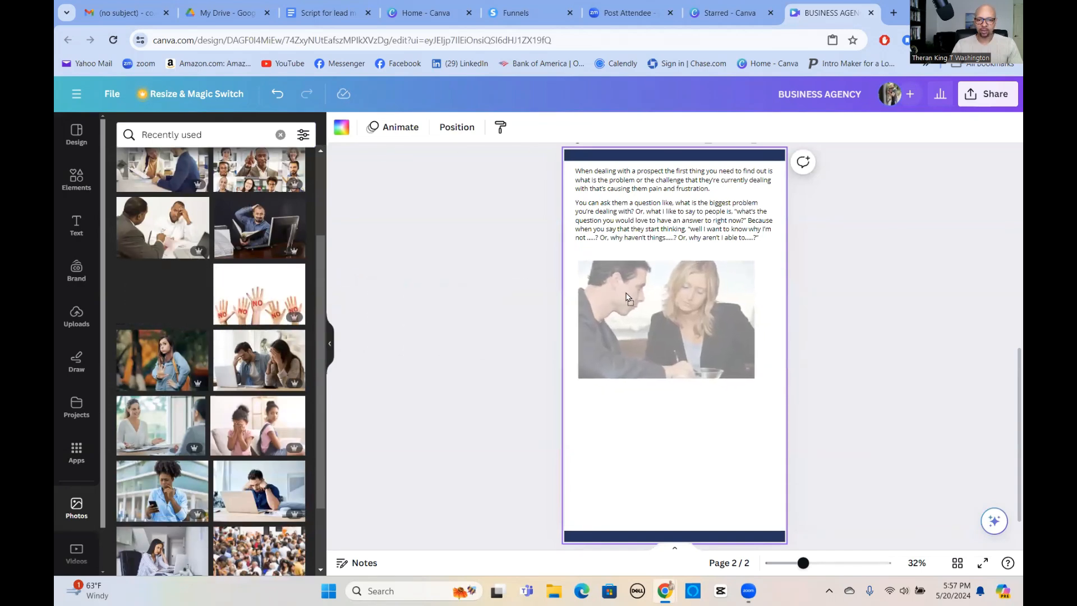
# - Shrink the photo of the man and blonde woman and center it horizontally just below the second paragraph
pyautogui.moveTo(589, 370); pyautogui.dragTo(650, 330)
pyautogui.moveTo(702, 305); pyautogui.dragTo(673, 293)
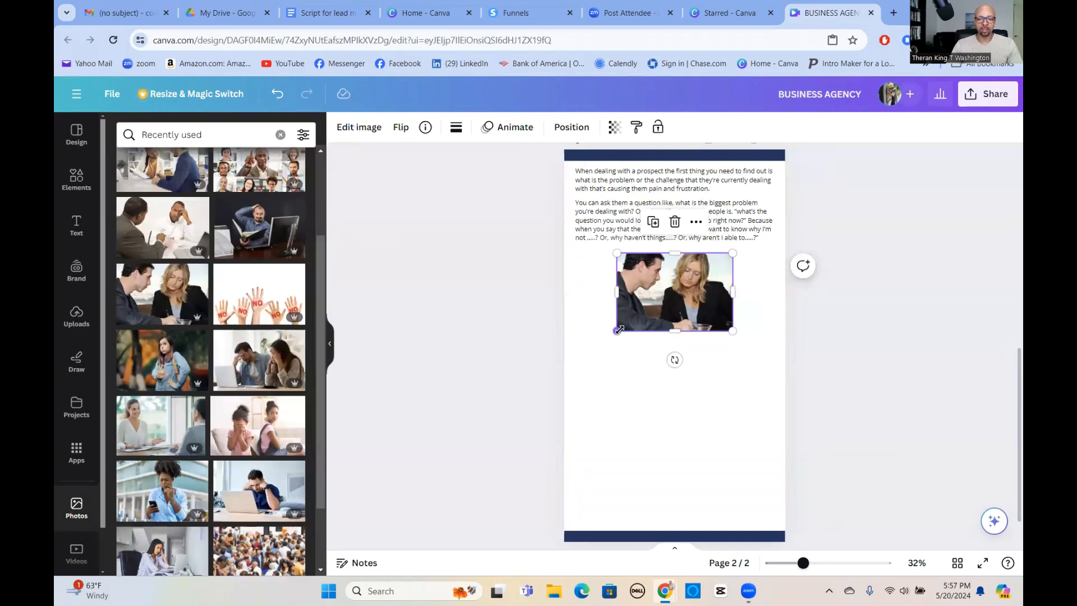
pyautogui.moveTo(622, 327); pyautogui.dragTo(623, 327)
pyautogui.moveTo(676, 300); pyautogui.dragTo(679, 294)
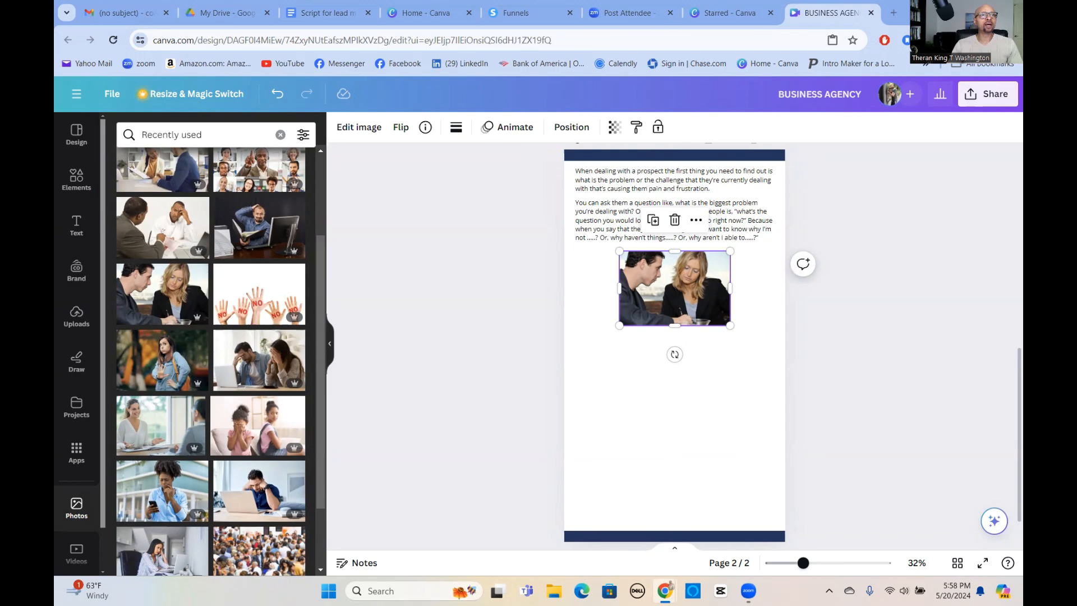
# - Paste the paragraph starting "There's one specific question" below the photo on page 2 and left-align its text
pyautogui.rightClick(668, 396)
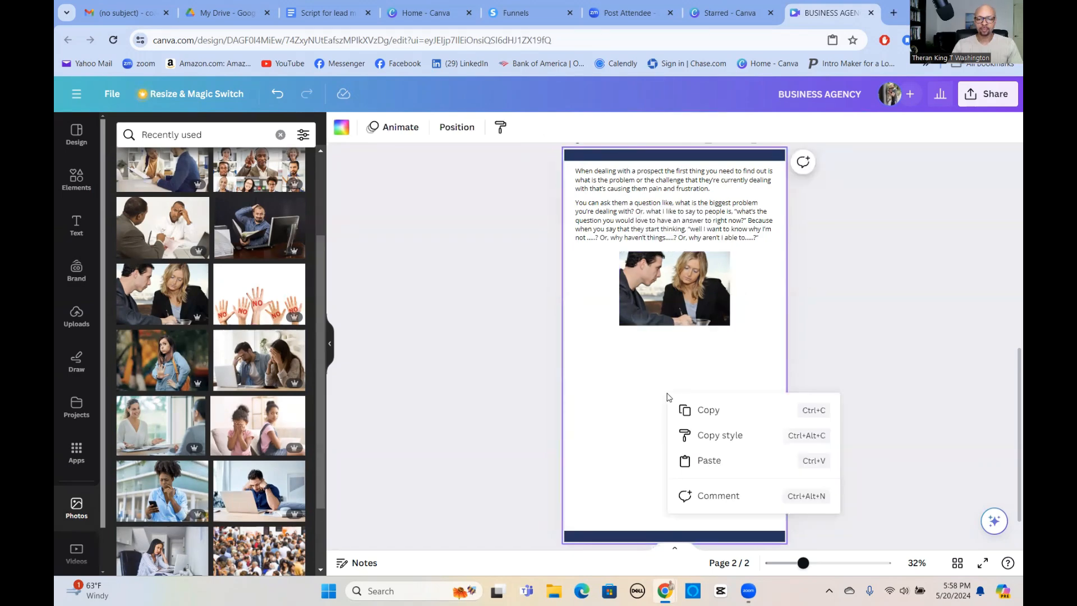
pyautogui.click(707, 457)
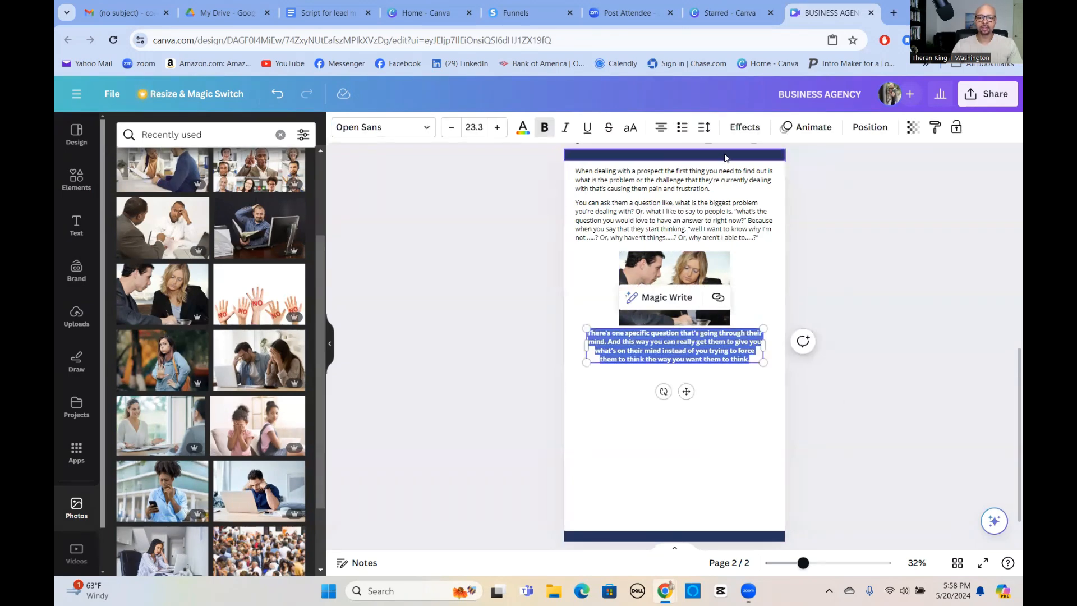
pyautogui.click(661, 127)
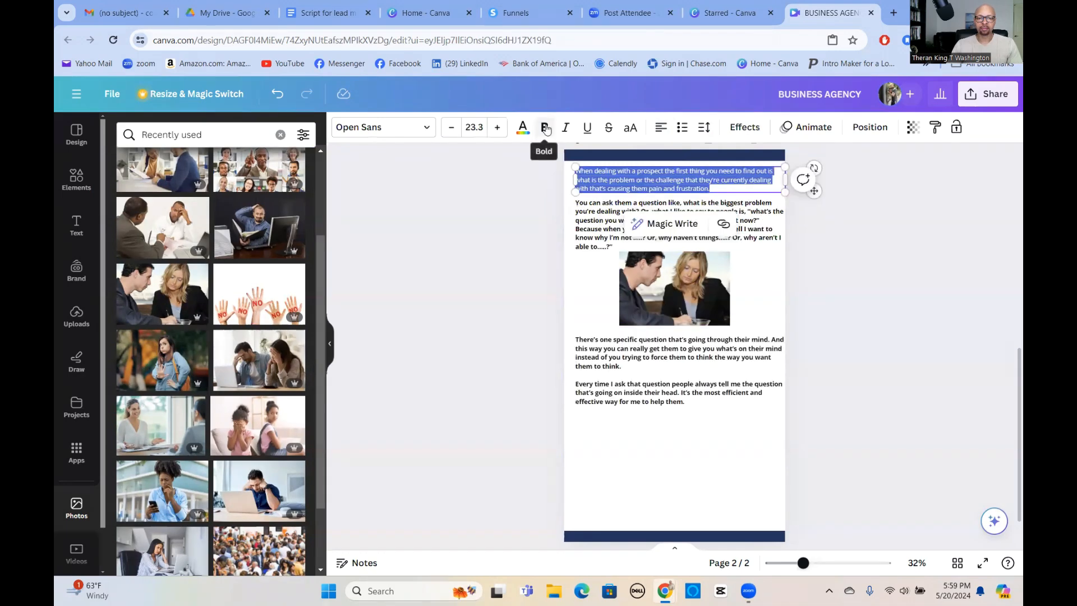
# - Make the "When dealing with a prospect" paragraph bold and move the "Every time I ask that question" paragraph slightly down
pyautogui.click(544, 128)
pyautogui.click(679, 471)
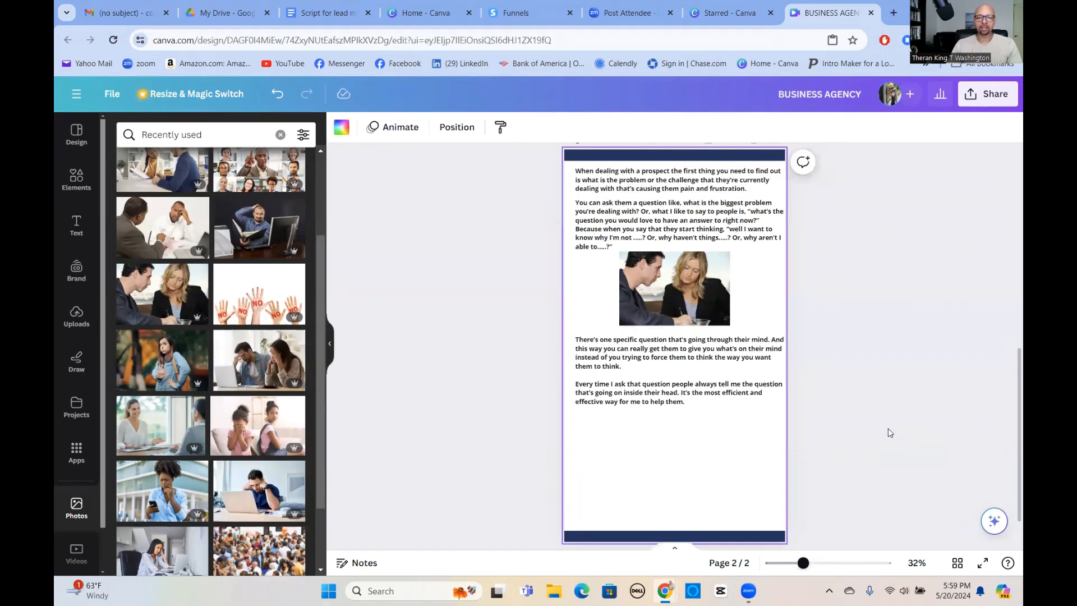
pyautogui.moveTo(660, 392); pyautogui.dragTo(665, 409)
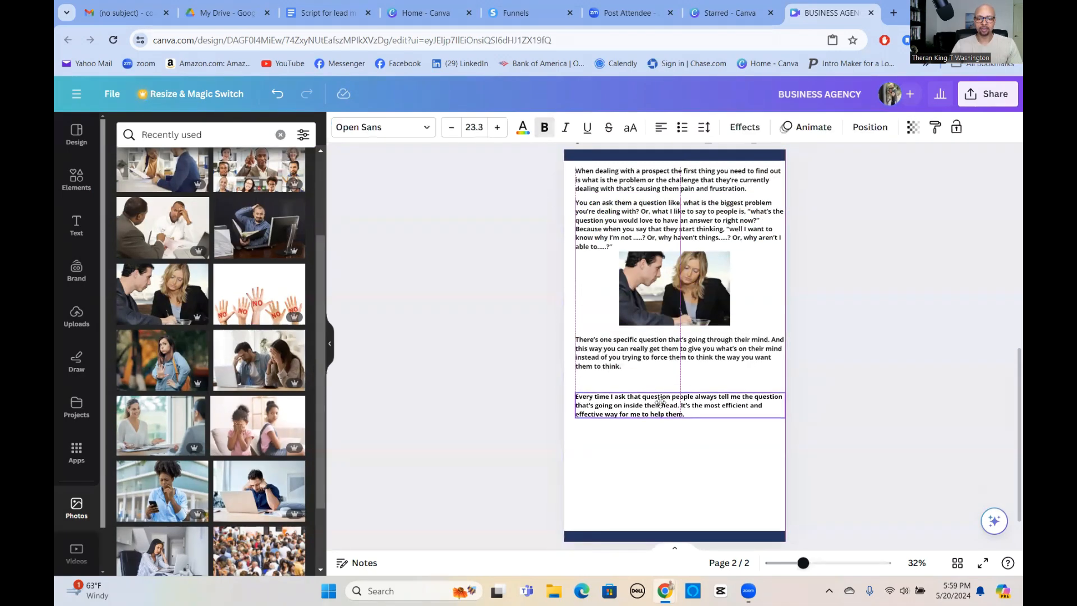
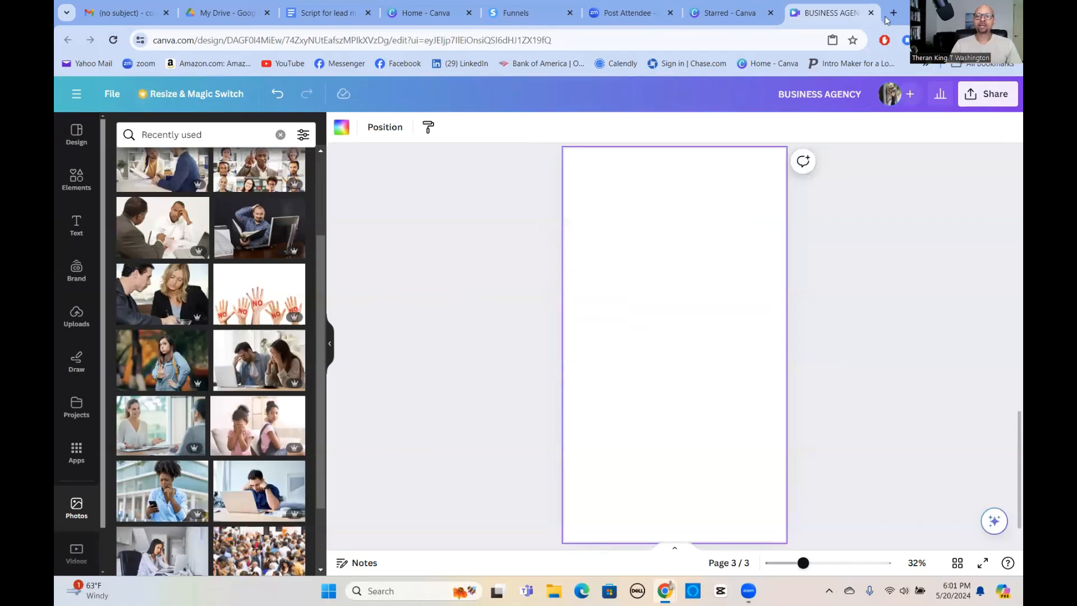
# - Switch to systeme.io and view the live Mind Scrambler's Blog Section page from the Mind Scrambler Coaching funnel
pyautogui.click(524, 14)
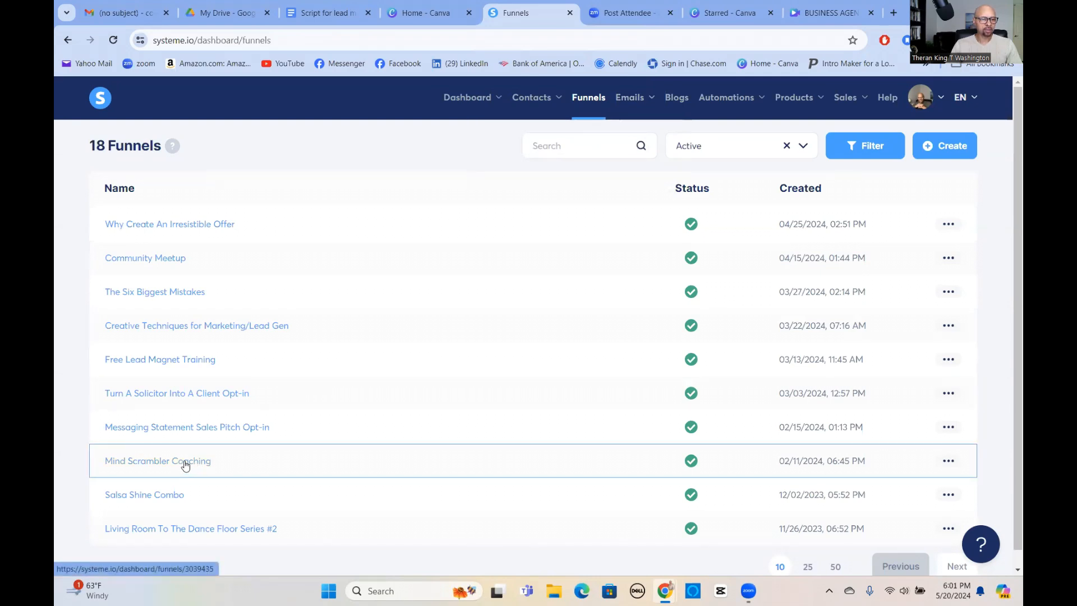
pyautogui.click(114, 41)
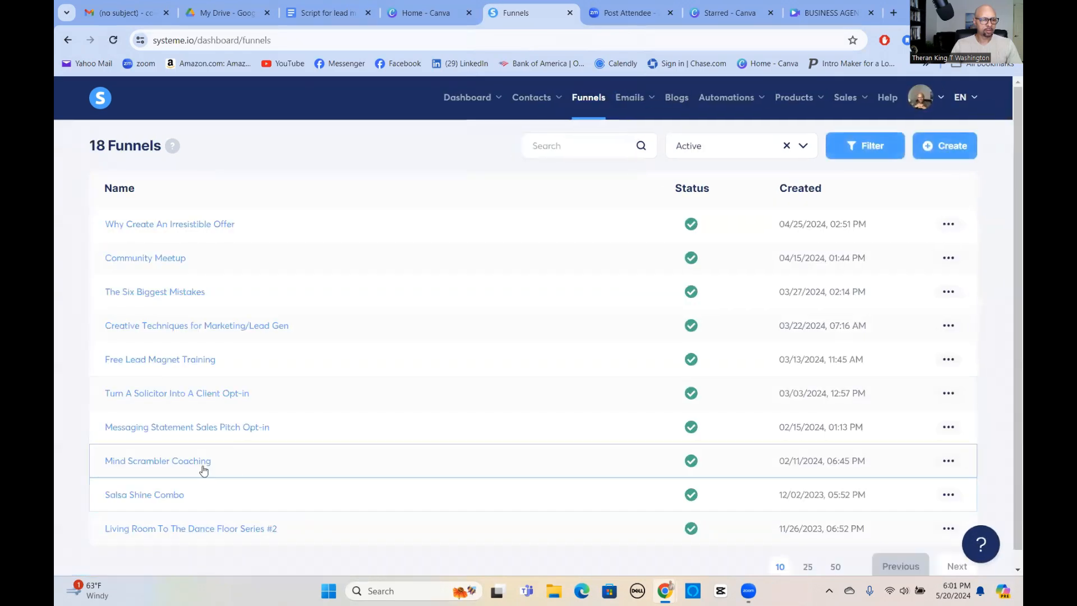
pyautogui.click(197, 464)
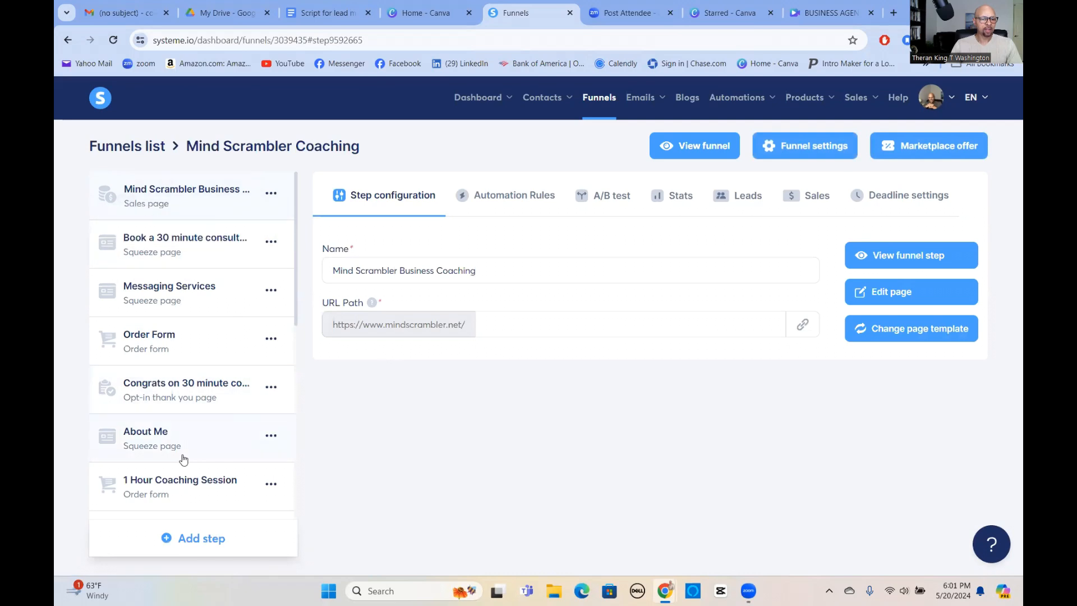
pyautogui.scroll(-6, 184, 460)
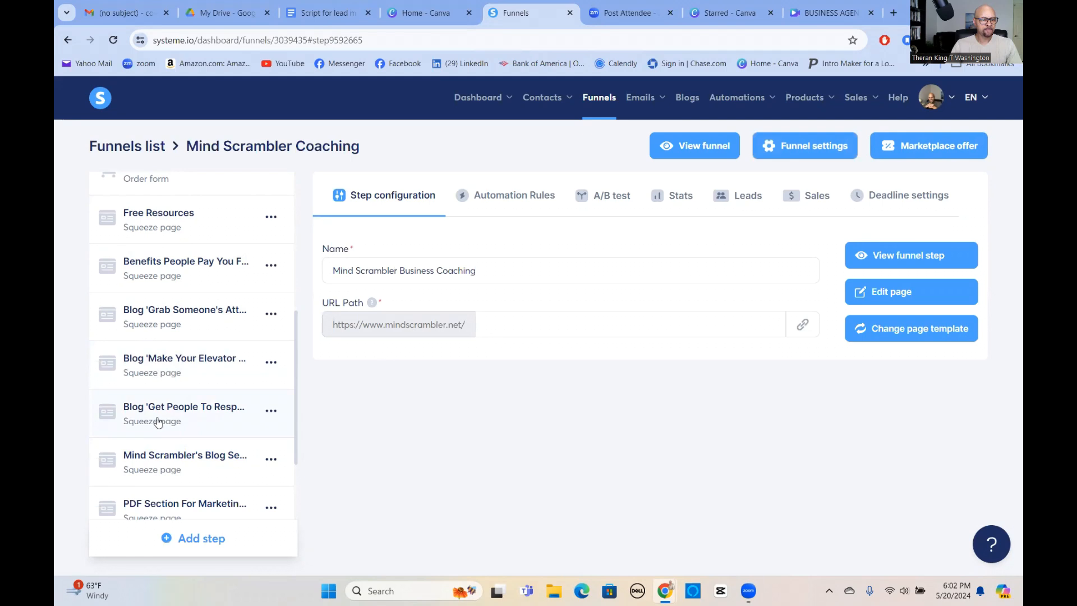
pyautogui.click(180, 459)
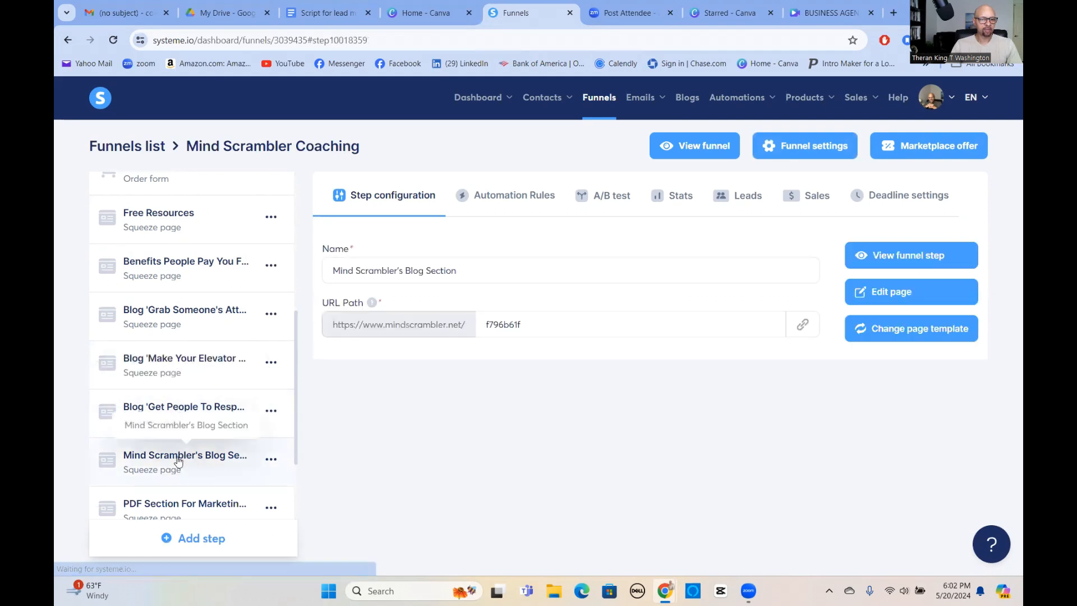
pyautogui.click(899, 258)
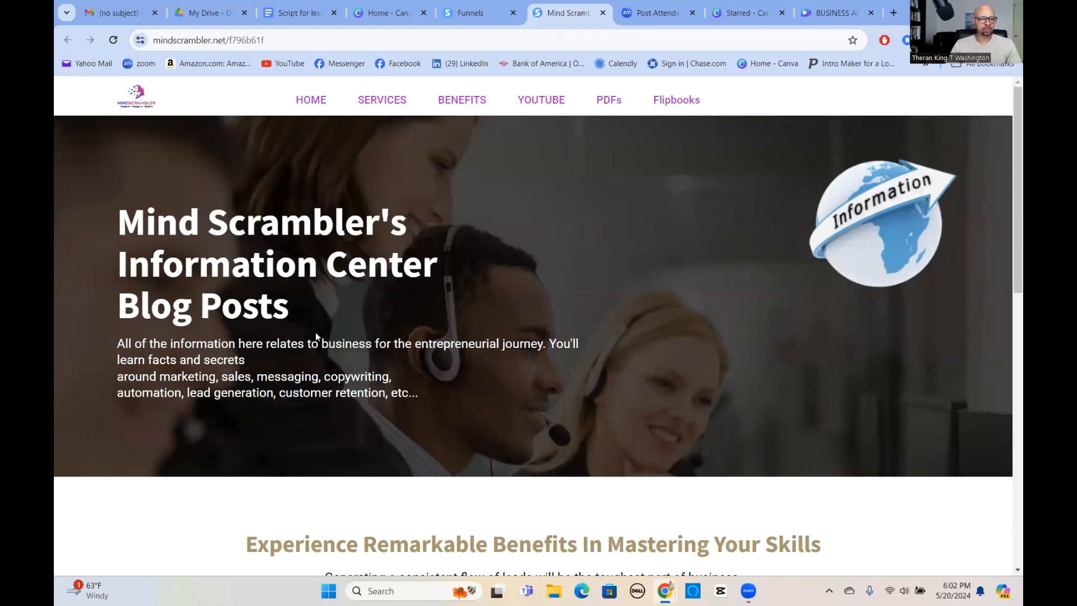
# - Look through the blog page's introduction, its post cards and the PDF section card
pyautogui.scroll(-2, 315, 332)
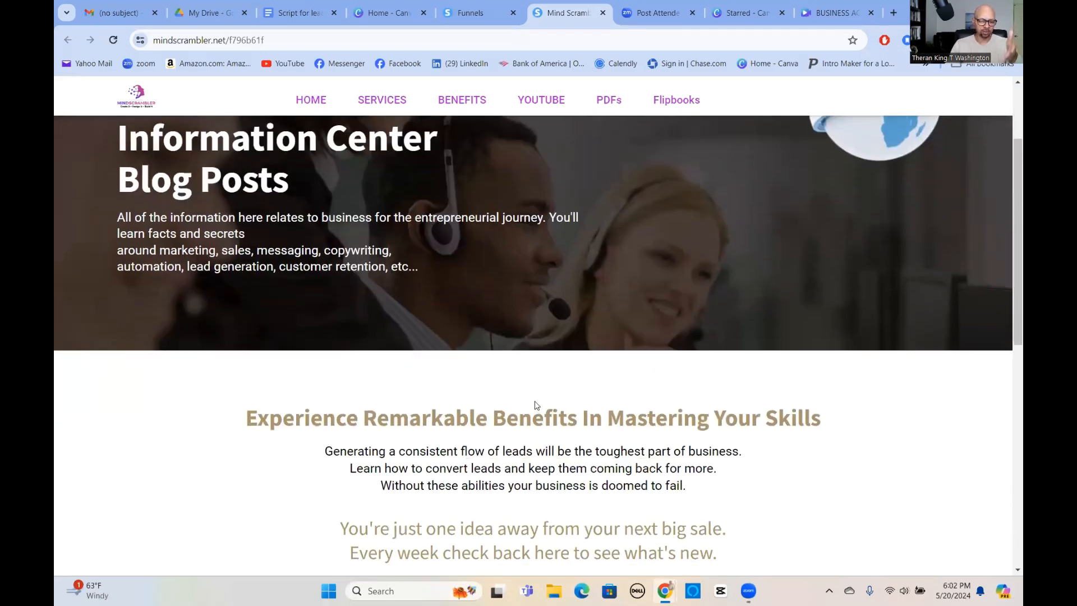
pyautogui.scroll(-7, 536, 405)
pyautogui.scroll(-1, 510, 409)
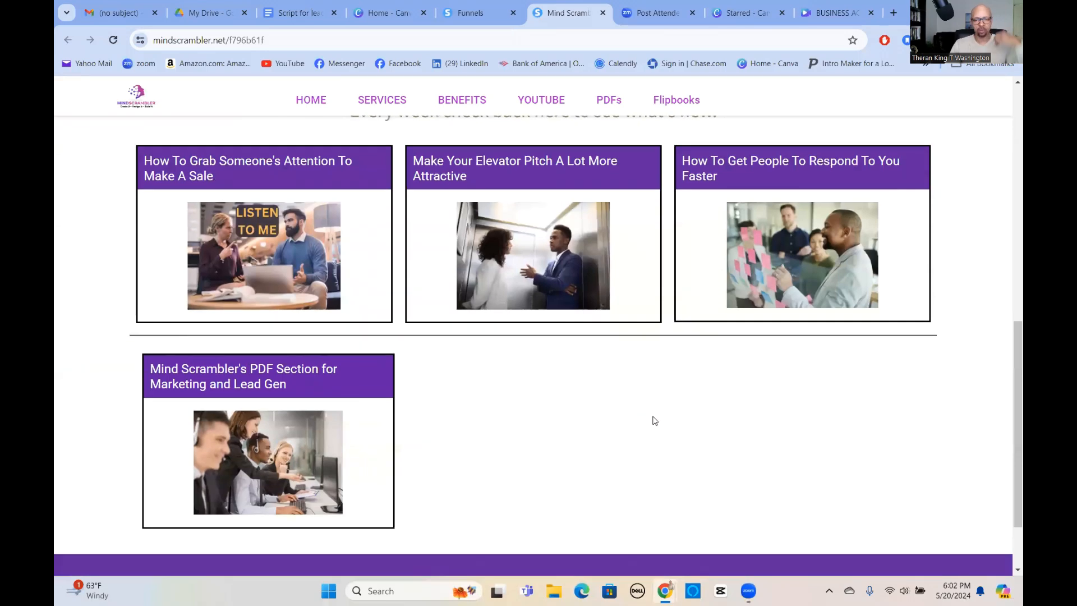
pyautogui.scroll(1, 589, 398)
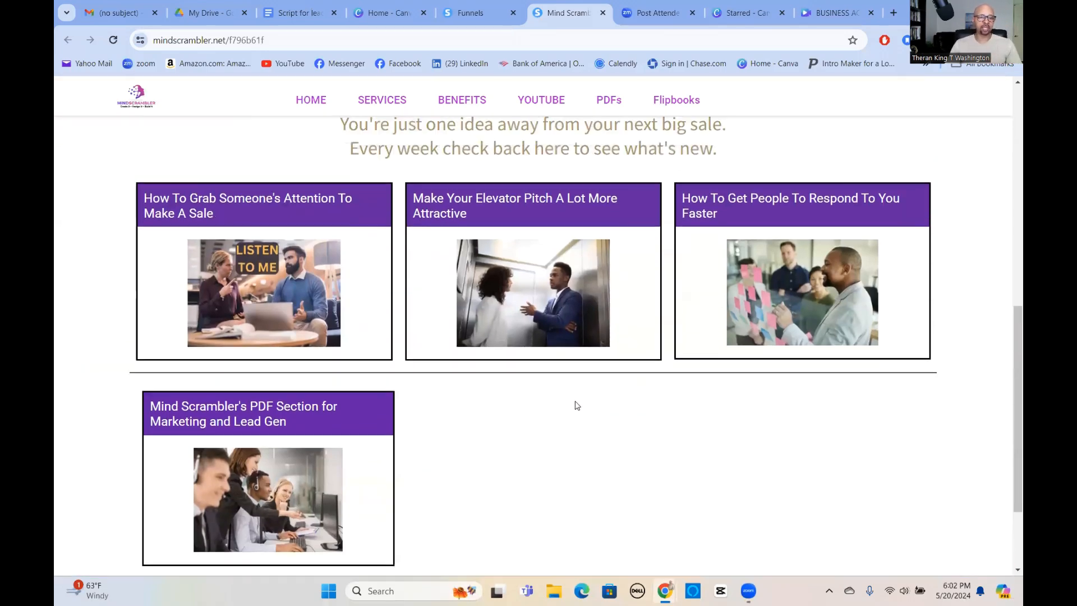
pyautogui.scroll(3, 313, 382)
pyautogui.scroll(-2, 304, 384)
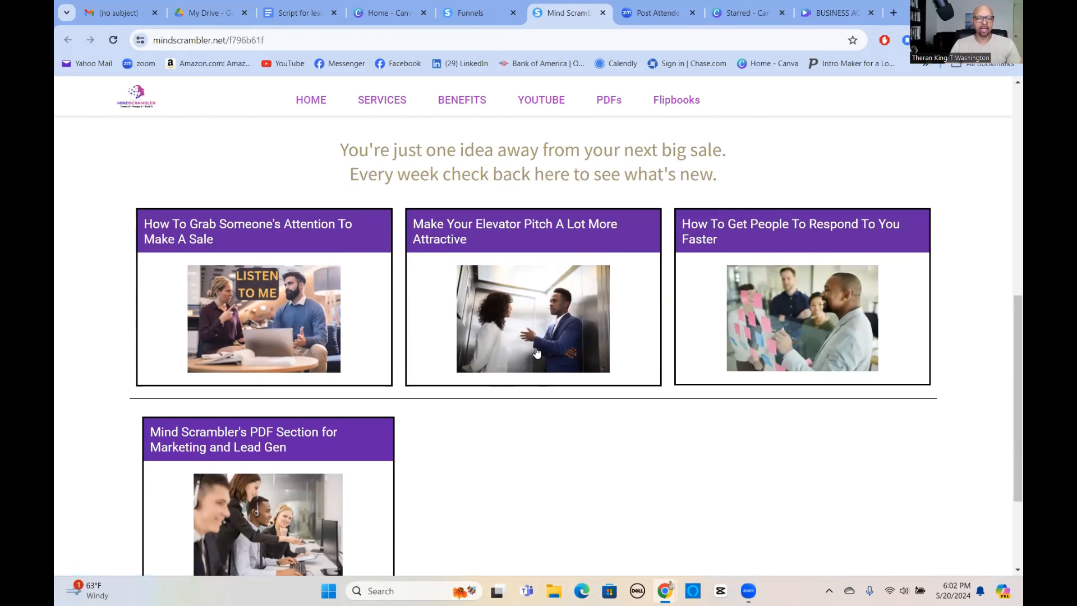
pyautogui.scroll(4, 588, 405)
pyautogui.scroll(4, 587, 405)
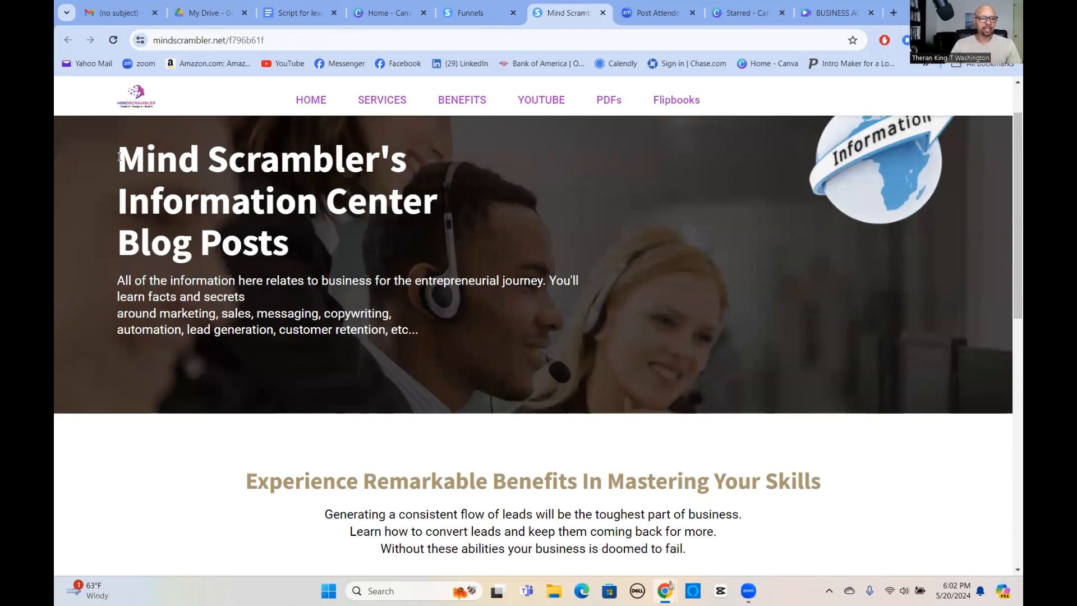
# - Copy the page heading "Mind Scrambler's Information Center Blog Posts"
pyautogui.moveTo(118, 154); pyautogui.dragTo(312, 229)
pyautogui.rightClick(335, 202)
pyautogui.click(379, 216)
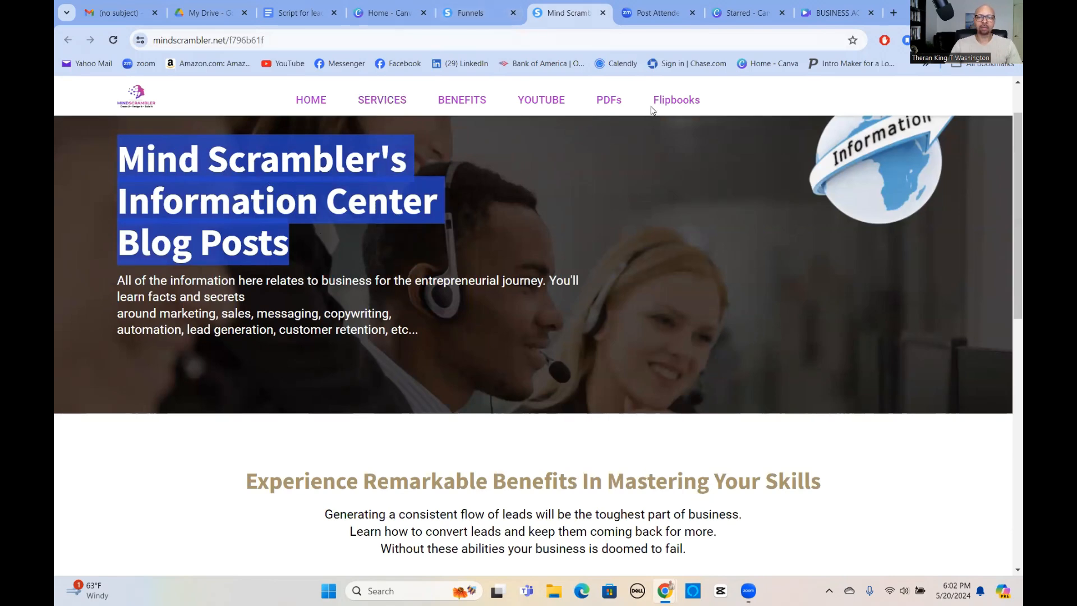
# - Switch to the BUSINESS AGENCY design in Canva, paste the copied heading onto blank page 3 and left-align it
pyautogui.click(836, 13)
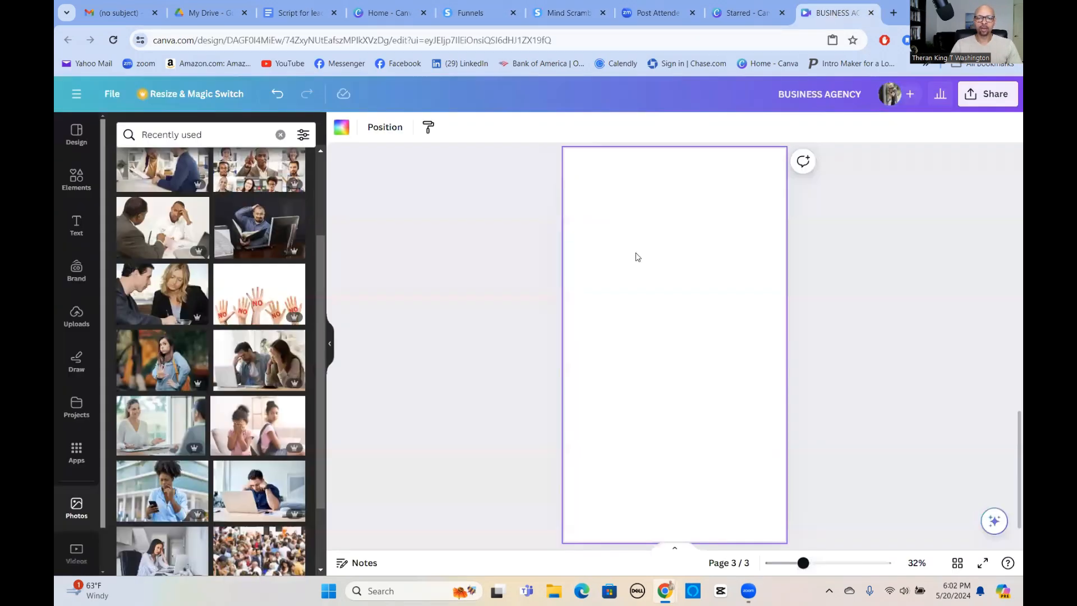
pyautogui.rightClick(637, 340)
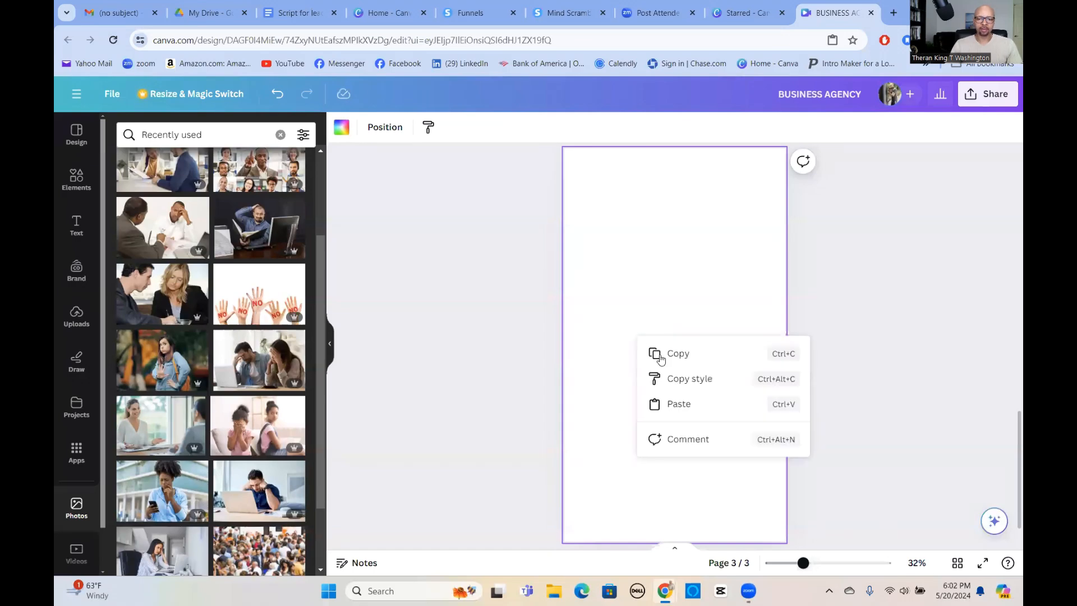
pyautogui.click(676, 404)
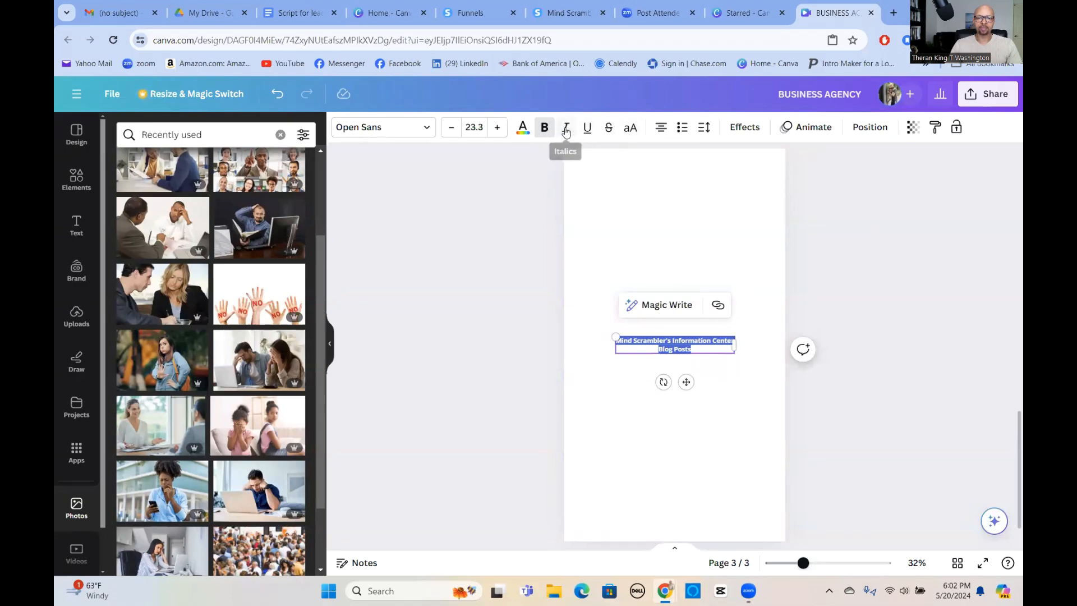
pyautogui.click(661, 134)
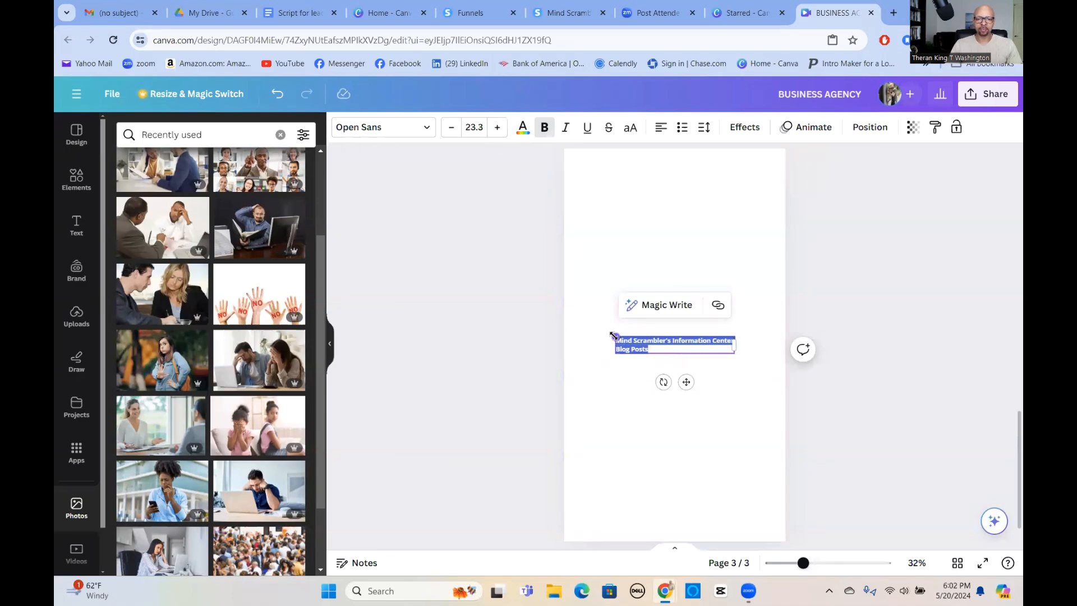
# - Enlarge the "Mind Scrambler's Information Center Blog Posts" heading to font size 31
pyautogui.moveTo(612, 333); pyautogui.dragTo(612, 334)
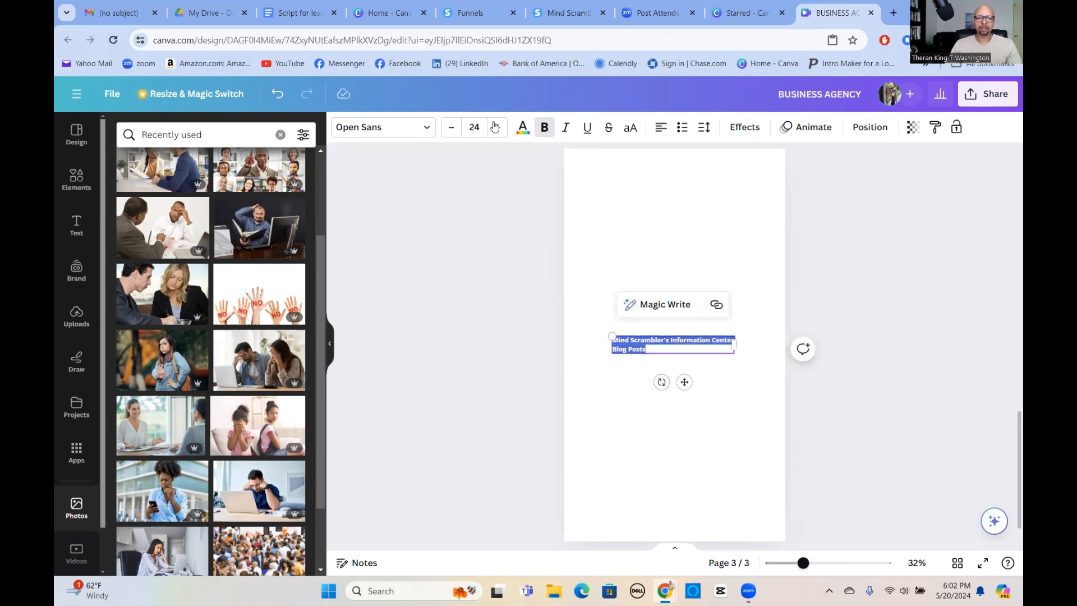
pyautogui.click(497, 127)
pyautogui.click(497, 128)
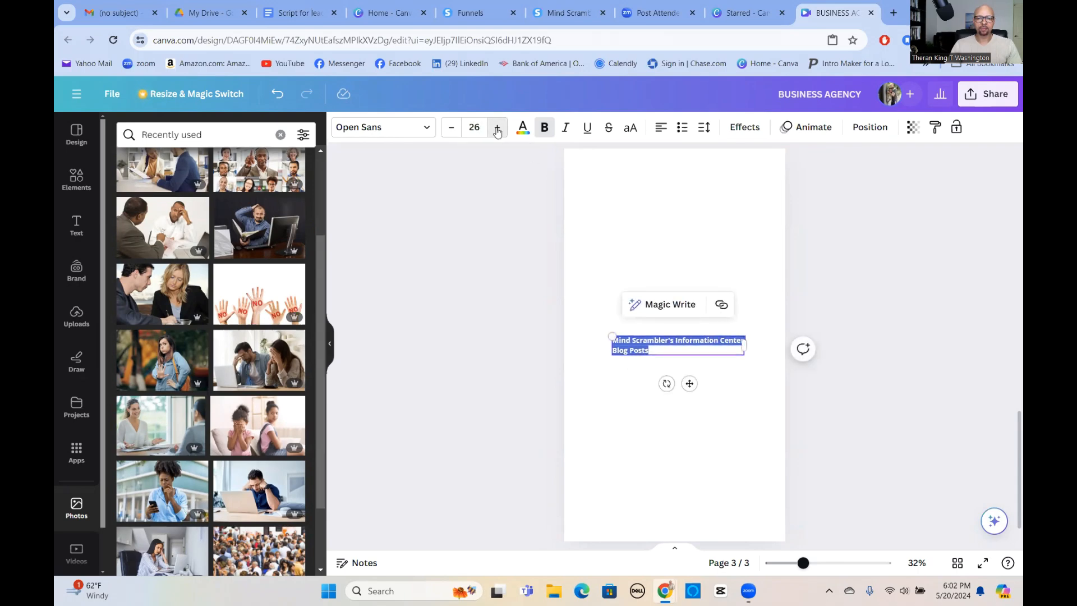
pyautogui.click(497, 128)
pyautogui.click(497, 128)
pyautogui.click(497, 127)
pyautogui.click(497, 128)
pyautogui.click(497, 127)
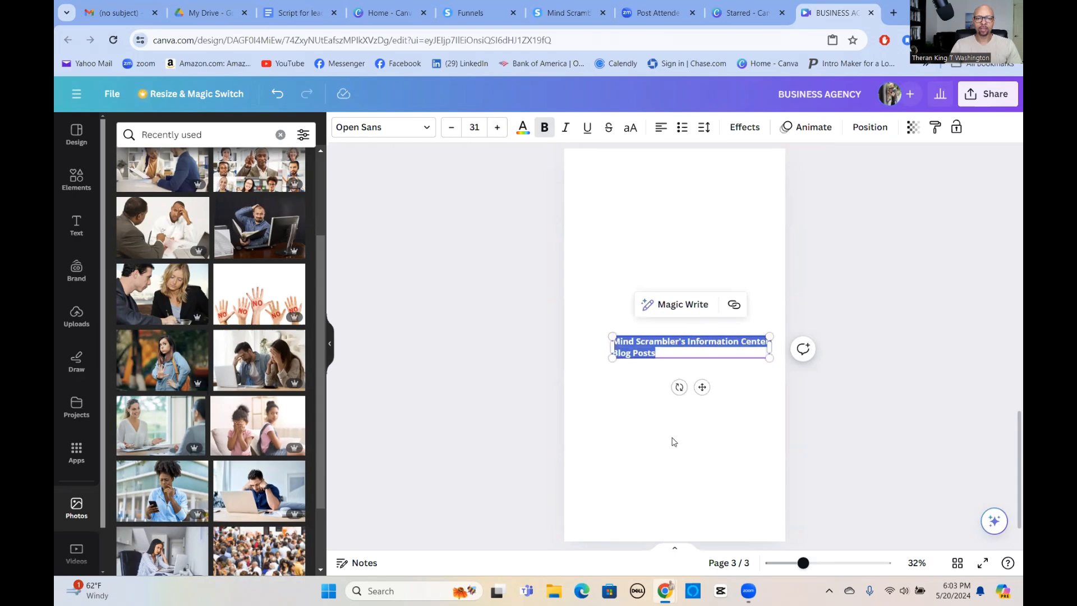
pyautogui.click(662, 461)
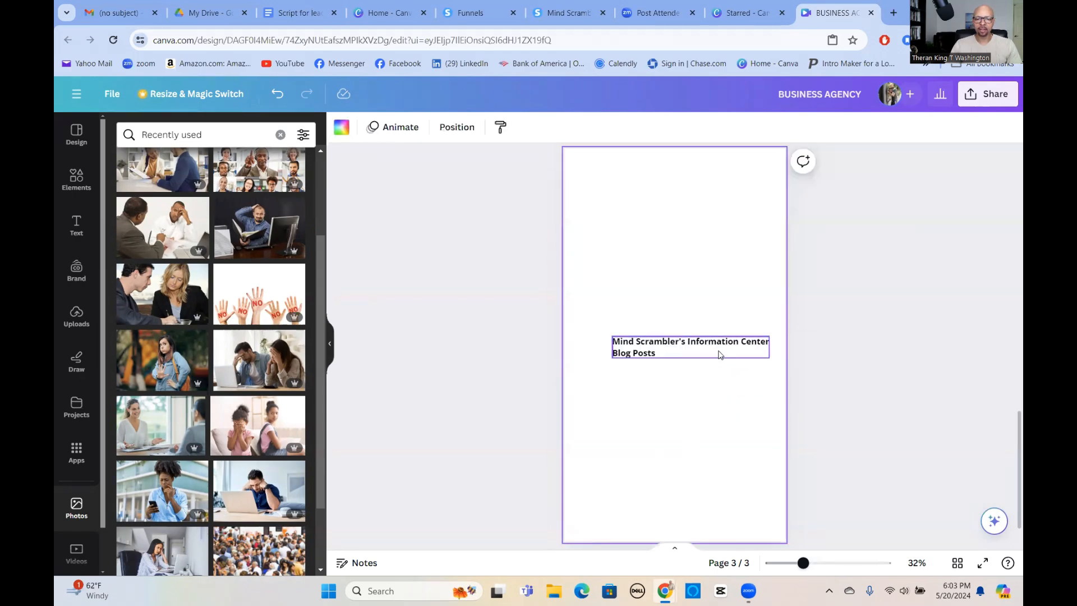
# - Narrow the heading's text box so it wraps onto three lines, and move it up toward the page's left edge
pyautogui.click(690, 344)
pyautogui.click(690, 343)
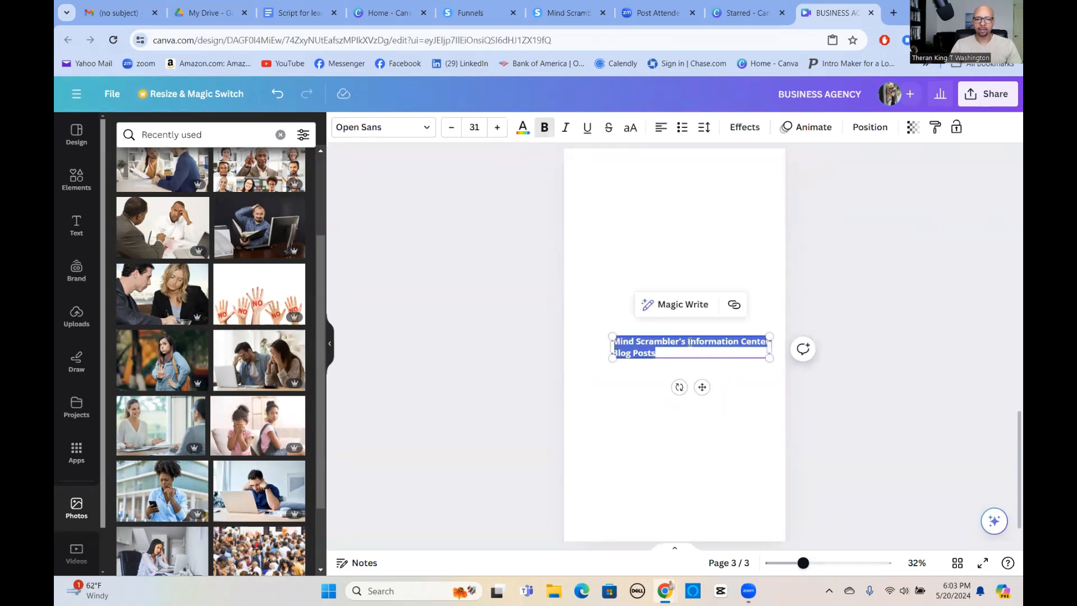
pyautogui.click(689, 342)
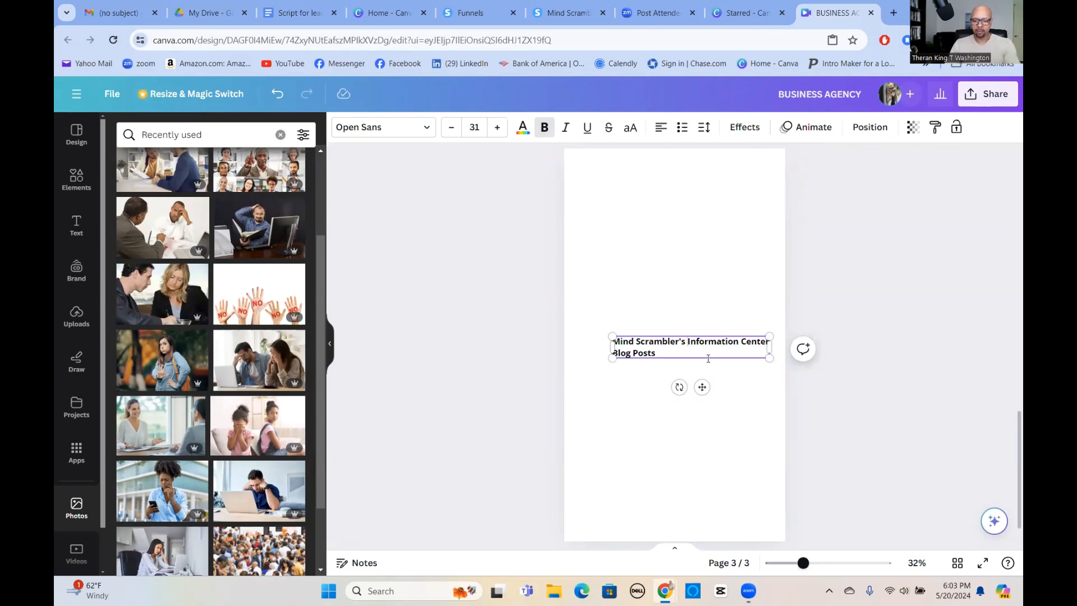
pyautogui.moveTo(770, 347); pyautogui.dragTo(698, 354)
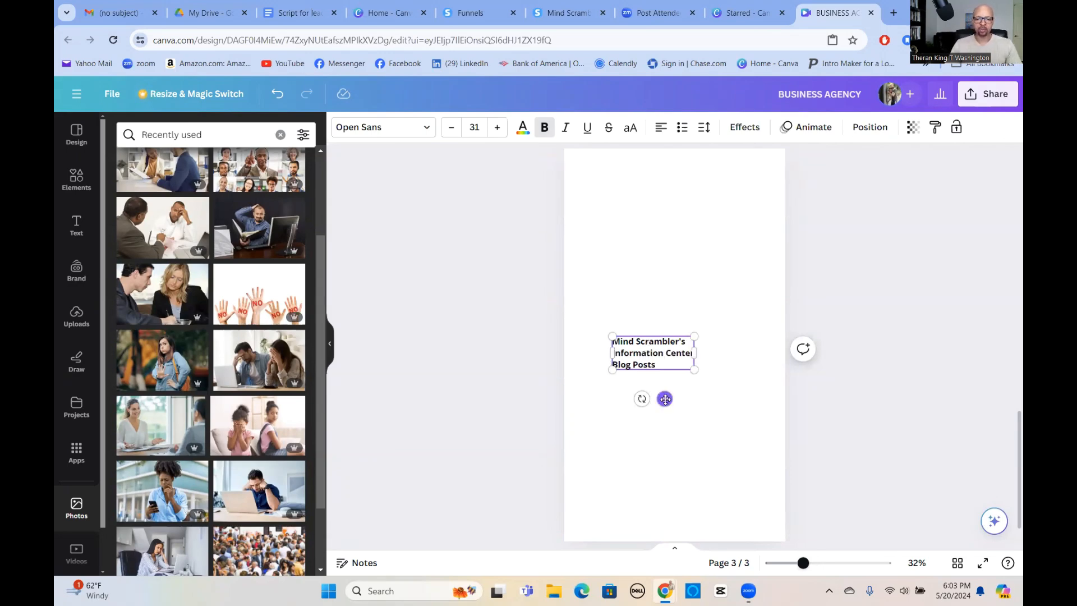
pyautogui.moveTo(665, 399); pyautogui.dragTo(637, 381)
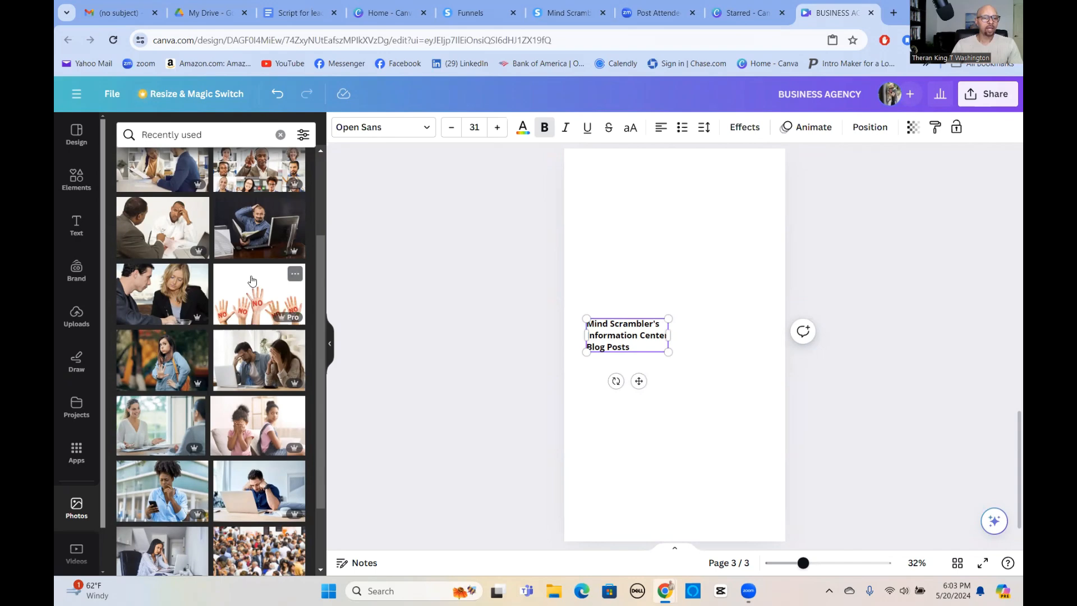
# - Add the recently used photo of a woman holding papers beside a man in a blue suit to page 3
pyautogui.scroll(-2, 265, 348)
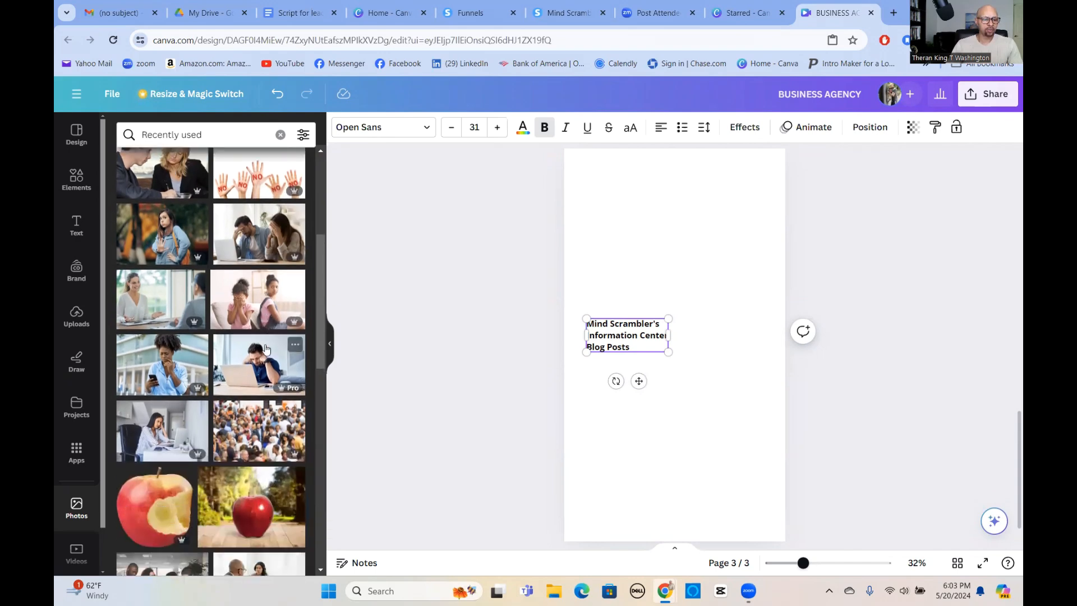
pyautogui.scroll(5, 266, 349)
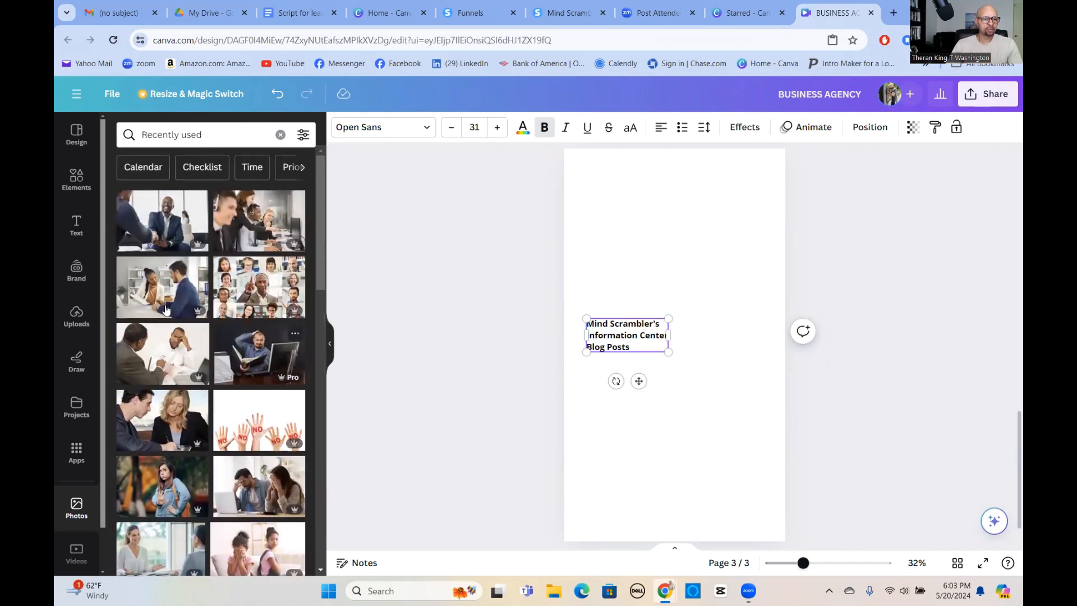
pyautogui.click(145, 293)
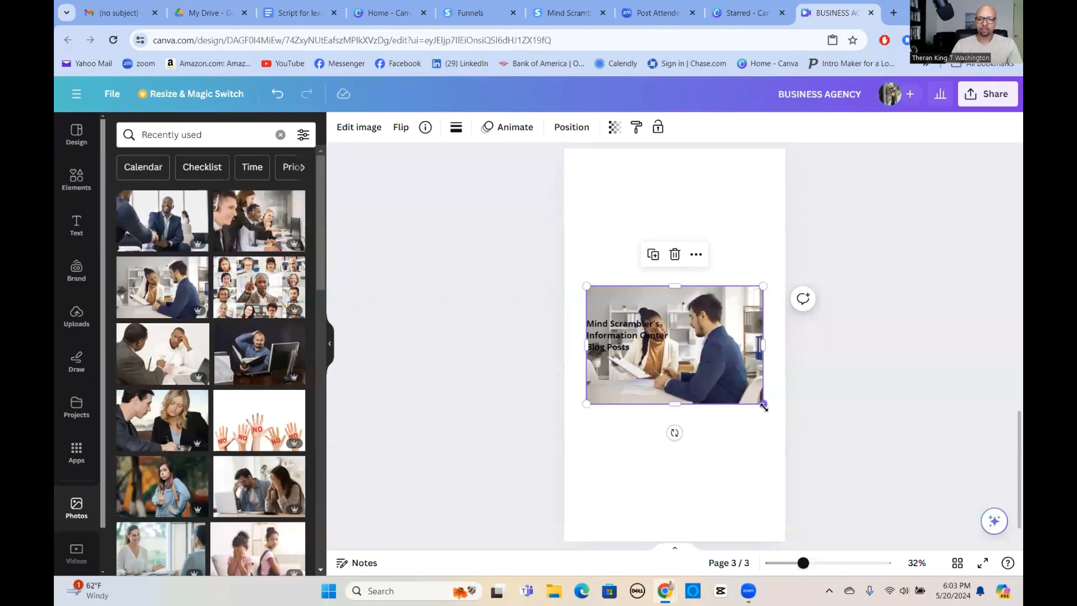
# - Shrink the photo of the woman holding papers and the man in blue, and place it centred at the head of page 3
pyautogui.moveTo(764, 402); pyautogui.dragTo(698, 362)
pyautogui.moveTo(686, 287); pyautogui.dragTo(708, 166)
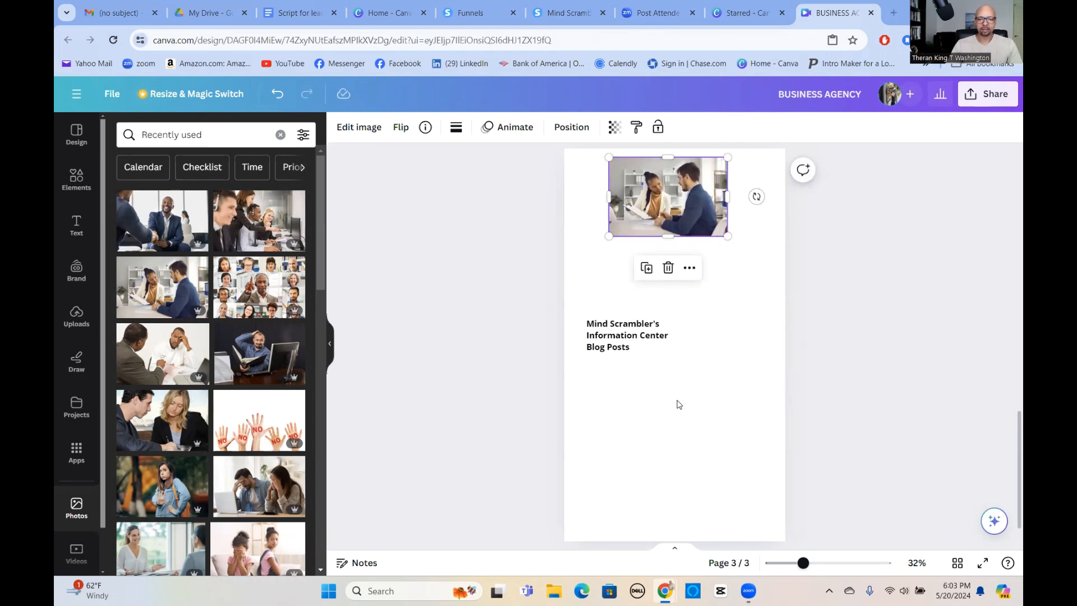
pyautogui.click(699, 431)
# - Paste the copied paragraph starting "The bigger the pain" onto page 3, left-align it and place it directly under the photo
pyautogui.rightClick(698, 434)
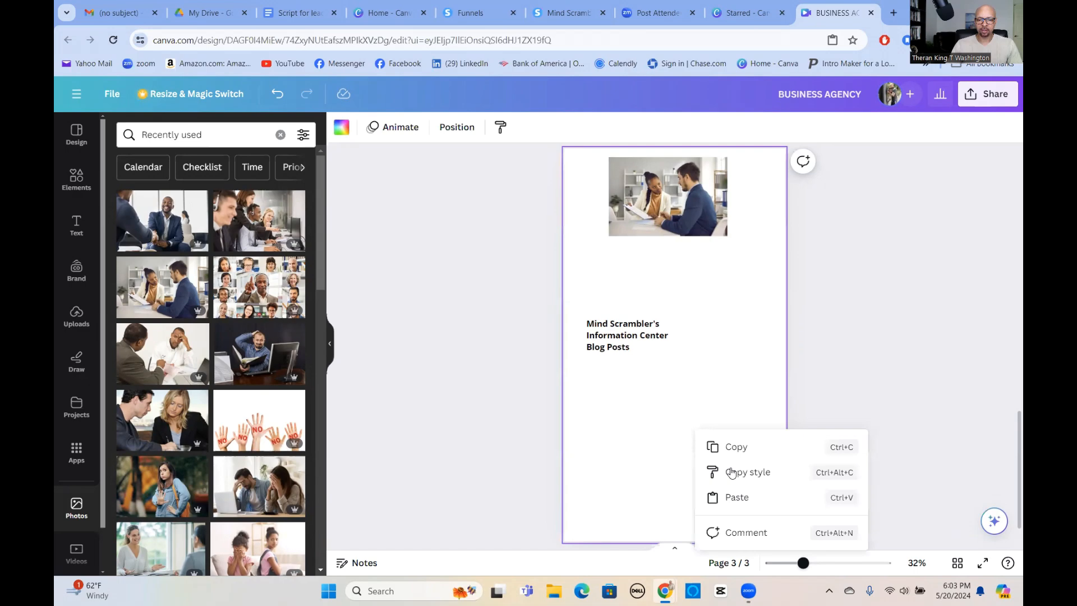
pyautogui.click(731, 501)
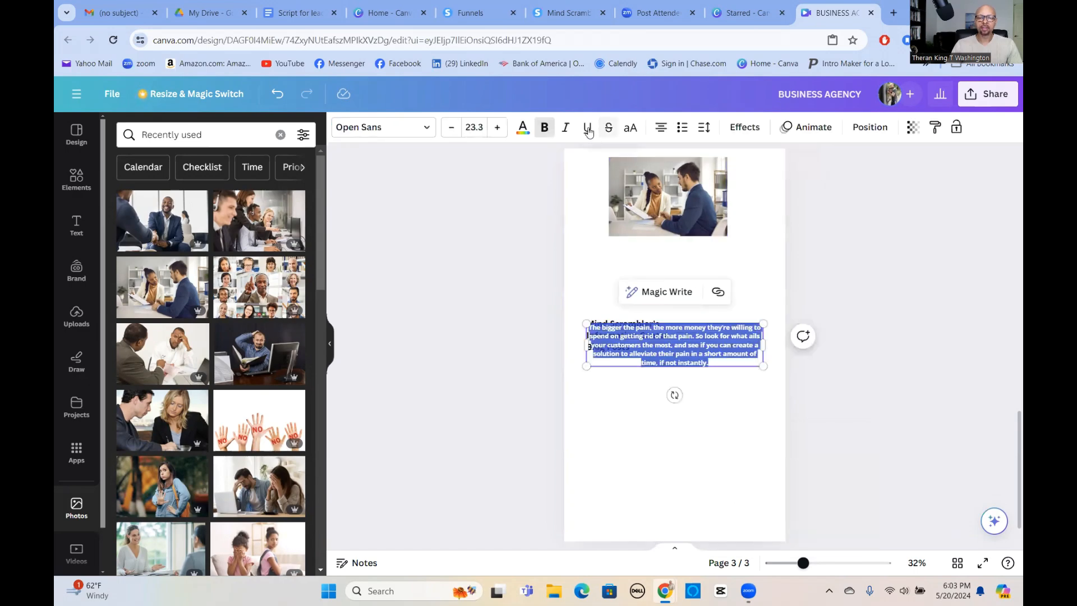
pyautogui.click(661, 128)
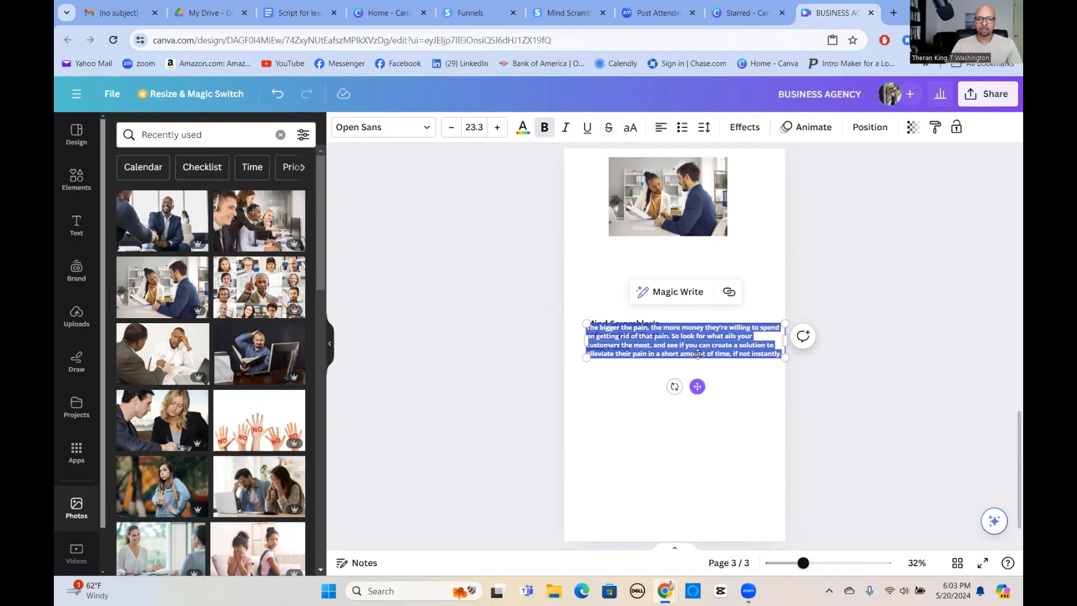
pyautogui.moveTo(697, 386); pyautogui.dragTo(692, 309)
pyautogui.click(697, 457)
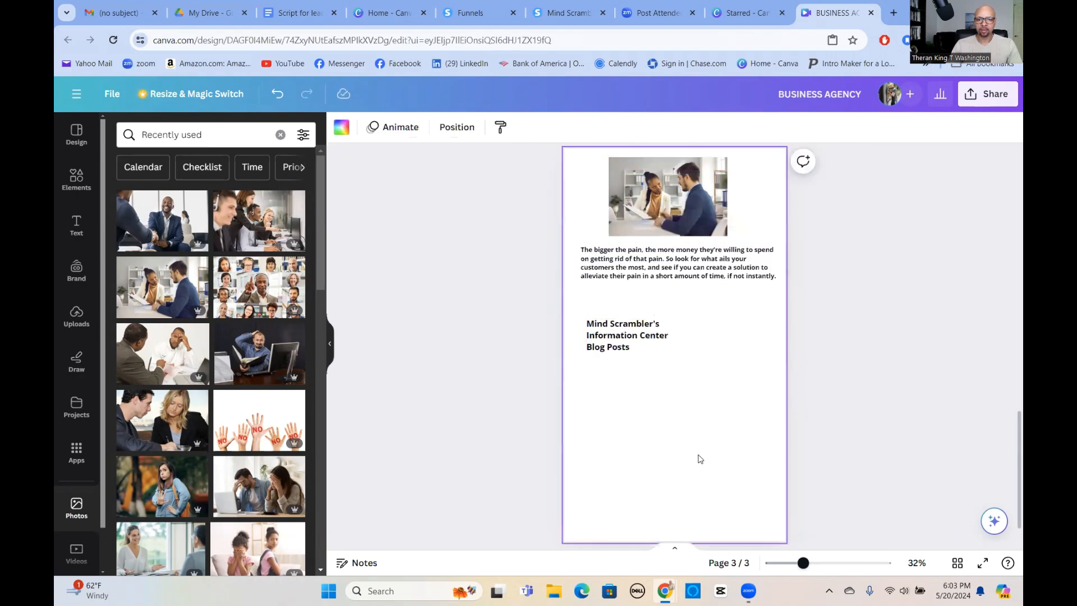
# - Move the blog heading slightly down and to the left, and place a small copy of the recently used headset team photo beside it
pyautogui.moveTo(616, 333)
pyautogui.mouseDown()
pyautogui.moveTo(607, 337)
pyautogui.moveTo(622, 347)
pyautogui.mouseUp()
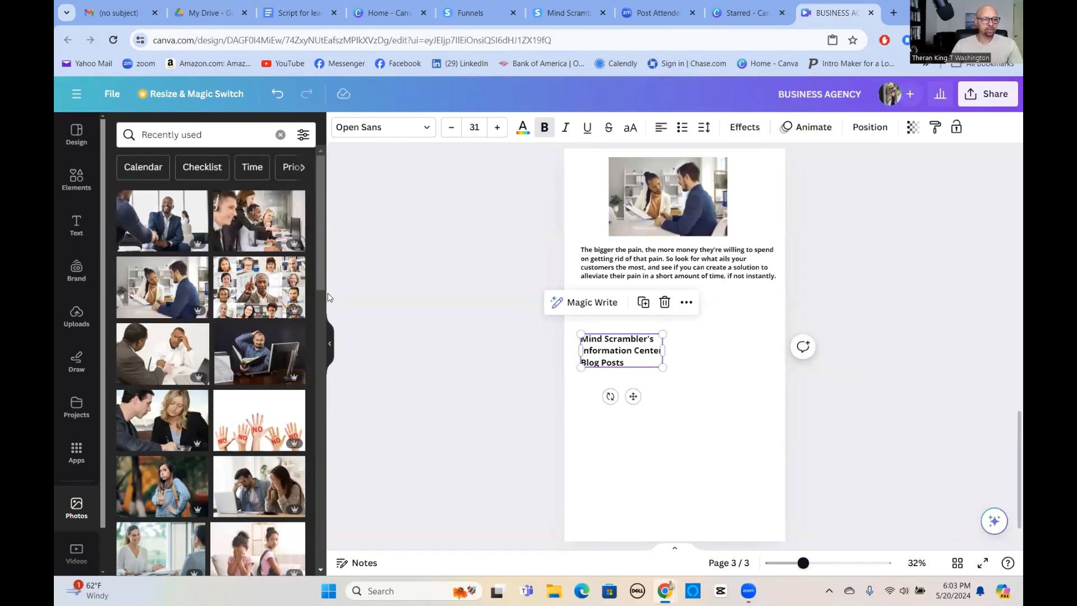
pyautogui.scroll(-1, 241, 387)
pyautogui.scroll(1, 196, 375)
pyautogui.scroll(-5, 212, 366)
pyautogui.scroll(5, 208, 370)
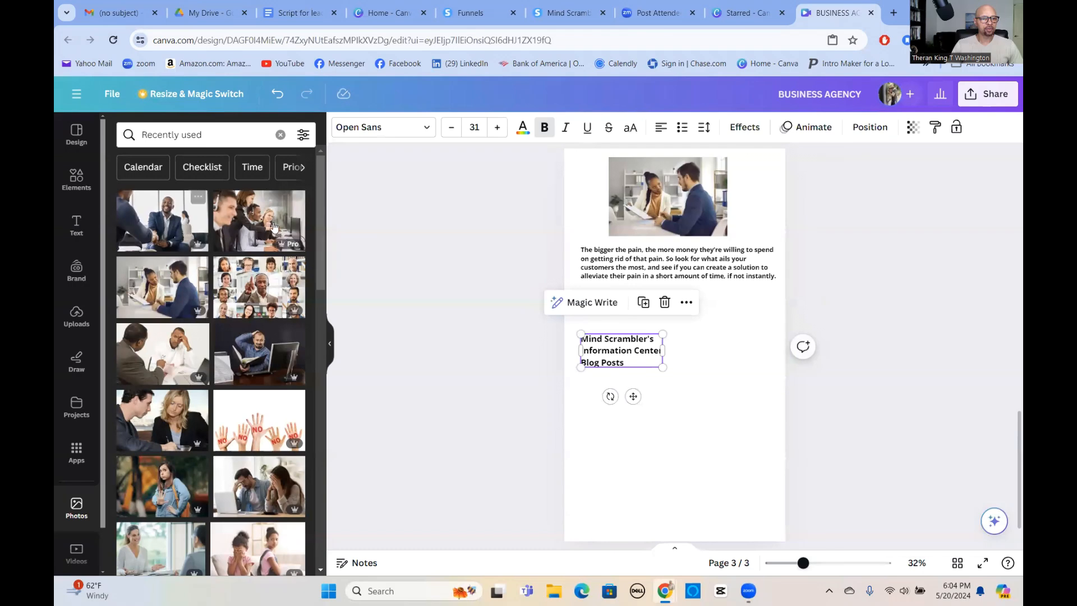
pyautogui.moveTo(263, 227); pyautogui.dragTo(701, 465)
pyautogui.moveTo(785, 397); pyautogui.dragTo(691, 376)
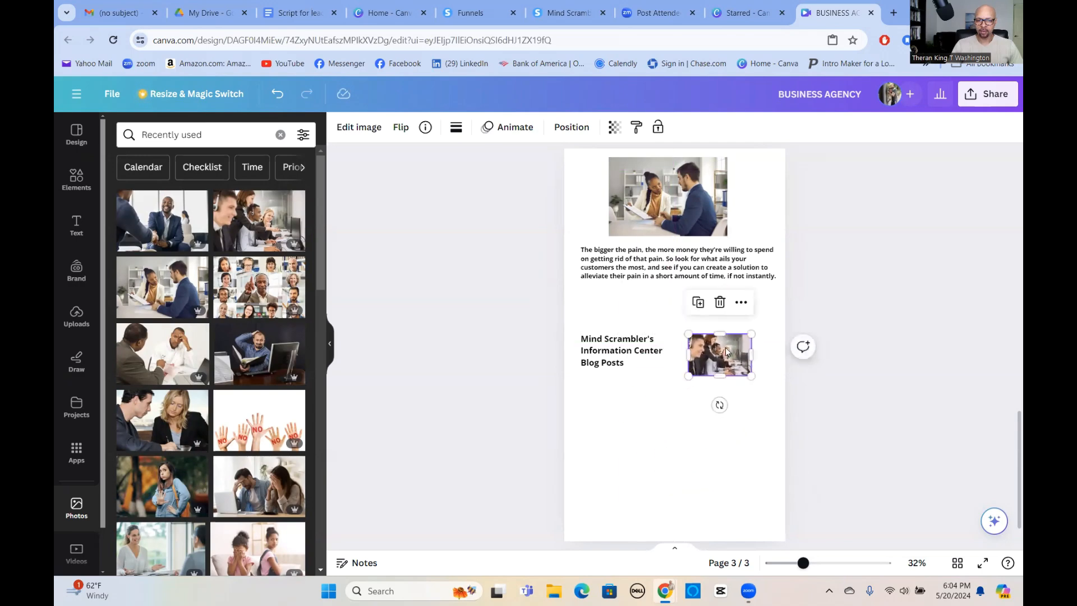
pyautogui.moveTo(730, 347); pyautogui.dragTo(721, 347)
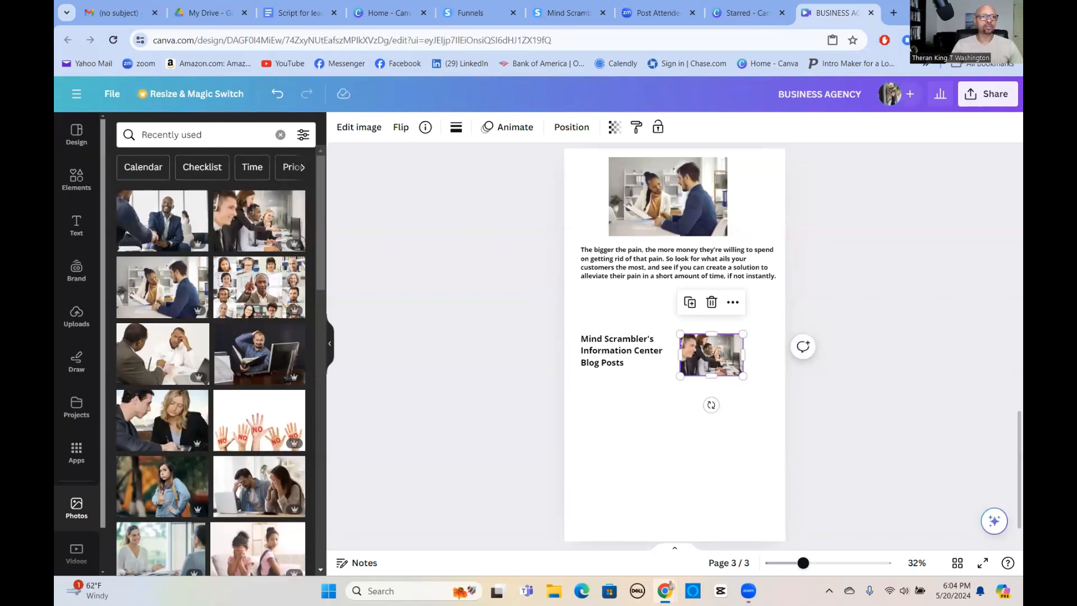
# - Switch to the Mind Scrambler blog page and copy the three-sentence paragraph starting "Generating a consistent flow of leads"
pyautogui.click(567, 12)
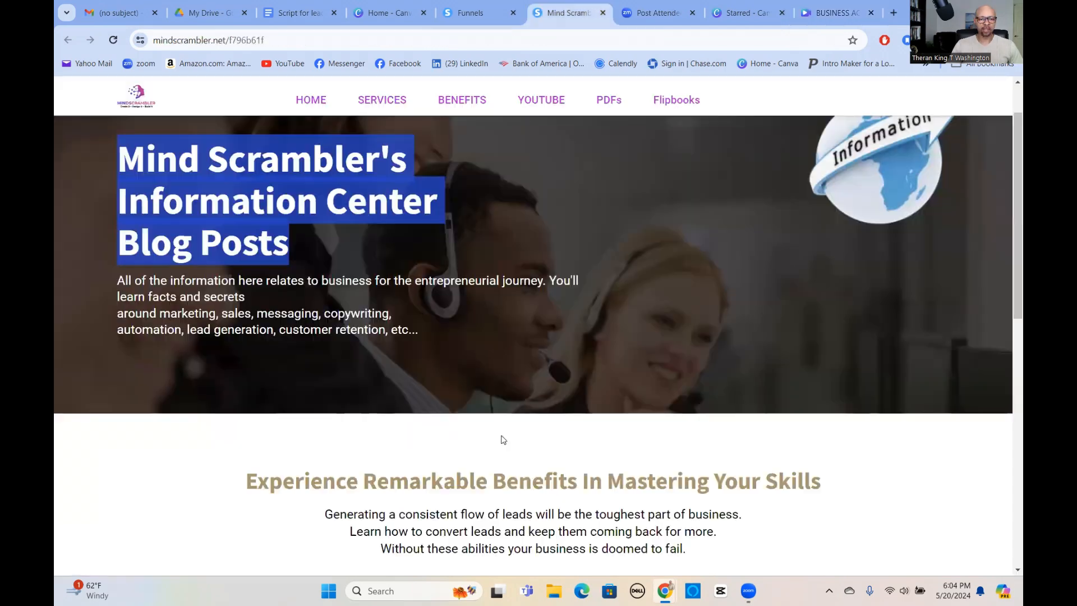
pyautogui.scroll(-3, 498, 404)
pyautogui.scroll(1, 498, 404)
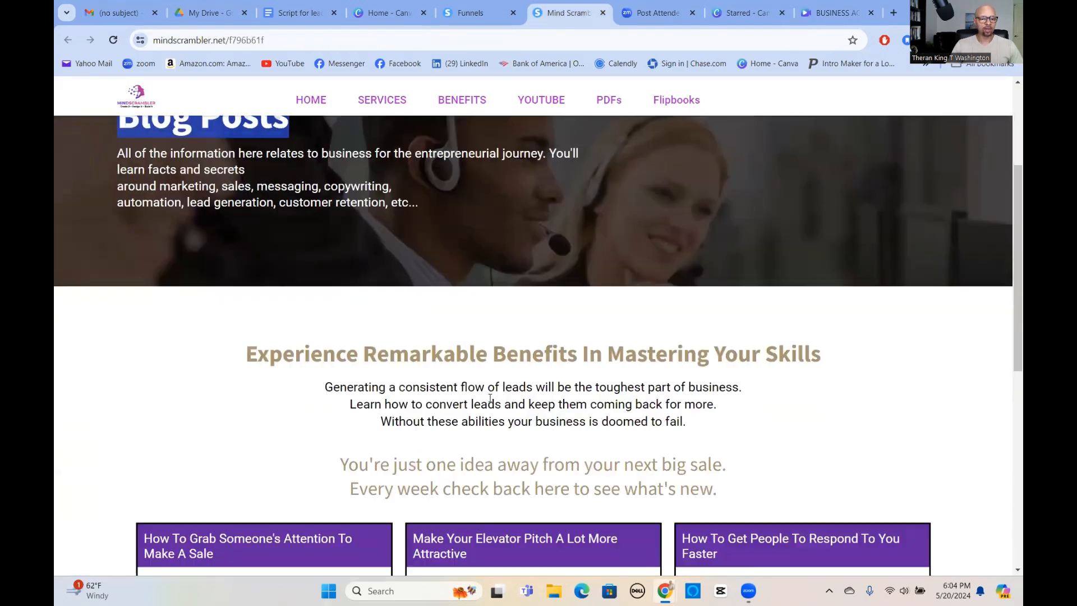
pyautogui.scroll(-1, 379, 345)
pyautogui.moveTo(327, 325); pyautogui.dragTo(666, 361)
pyautogui.rightClick(661, 355)
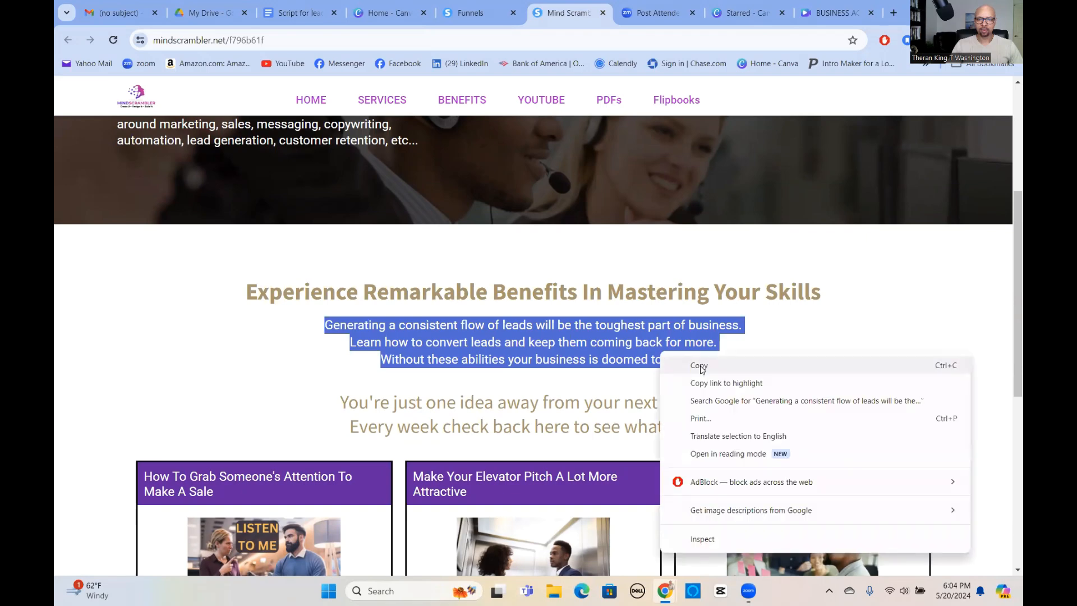
pyautogui.click(699, 366)
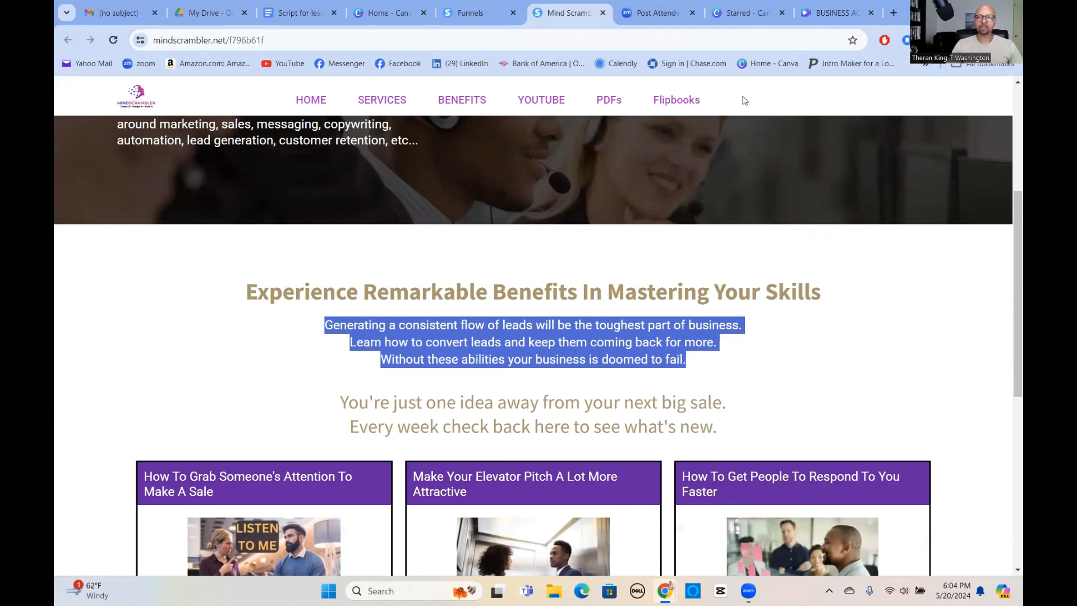
# - Return to the BUSINESS AGENCY design in Canva, paste the copied paragraph onto page 3 and move it below the blog heading
pyautogui.click(835, 17)
pyautogui.click(659, 428)
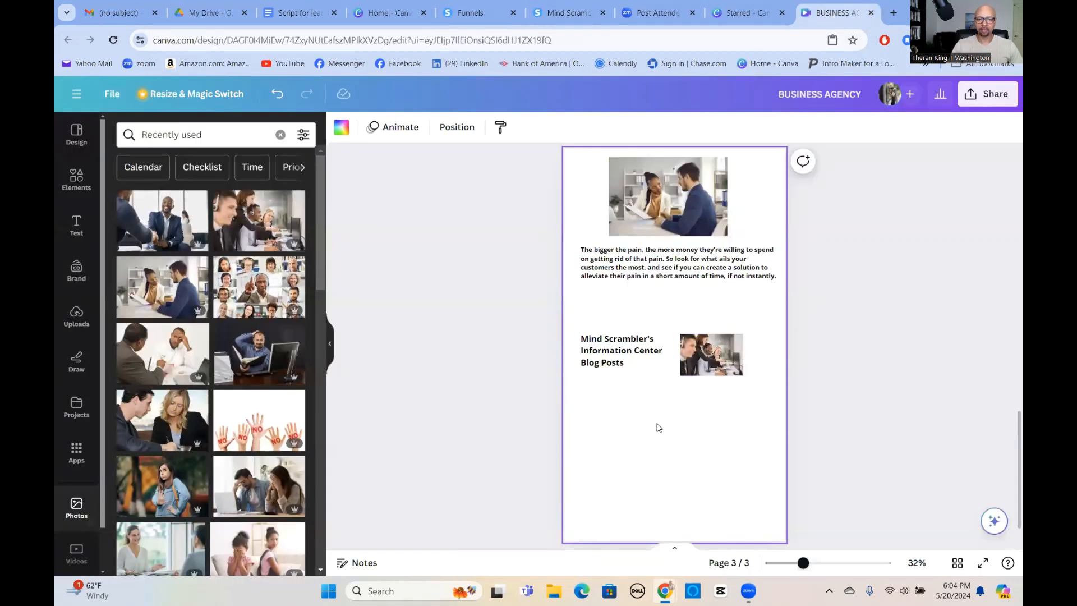
pyautogui.rightClick(659, 428)
pyautogui.click(693, 493)
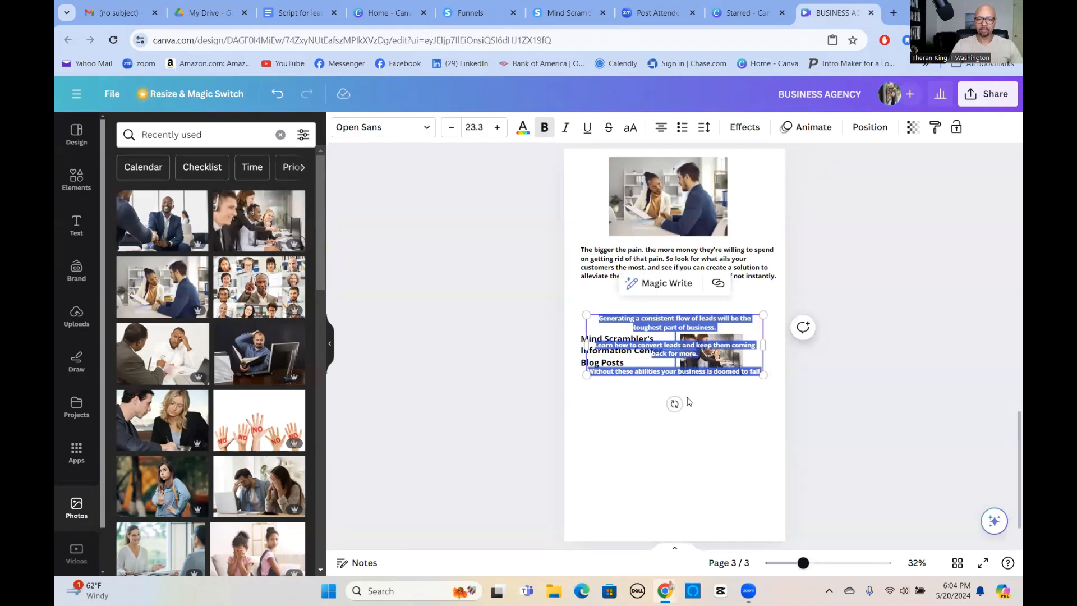
pyautogui.click(715, 461)
pyautogui.moveTo(666, 339); pyautogui.dragTo(661, 432)
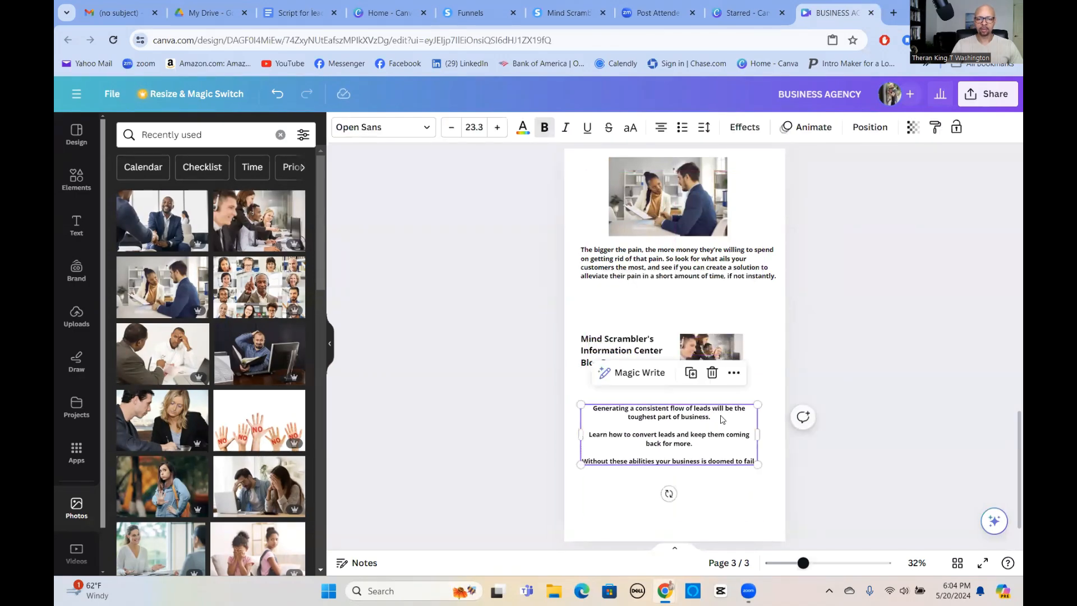
# - Left-align the "Generating a consistent flow of leads" paragraph and move it slightly up, closer to the heading
pyautogui.click(662, 129)
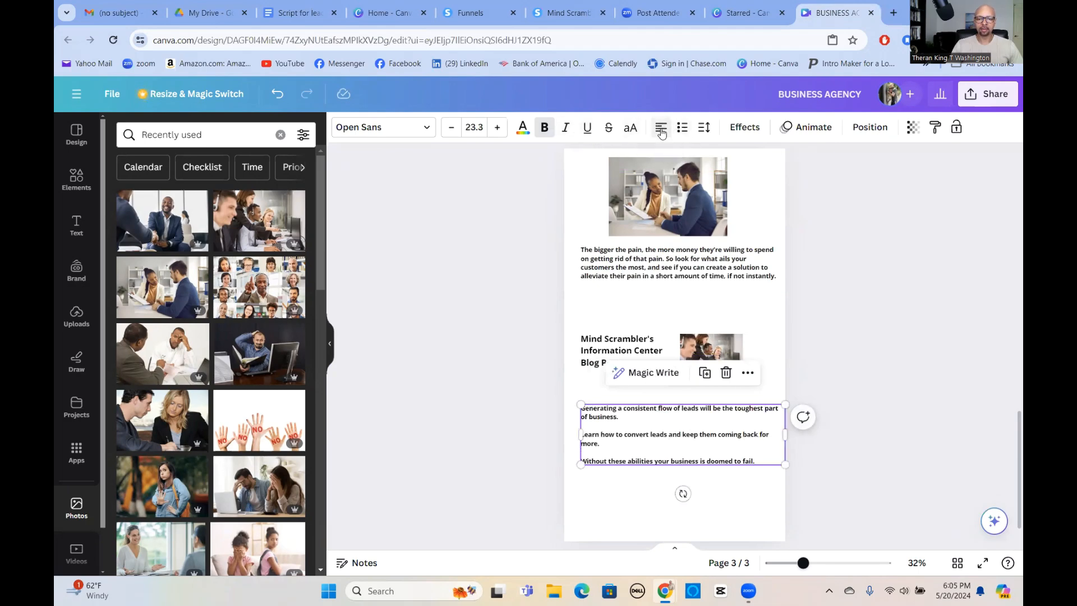
pyautogui.click(732, 512)
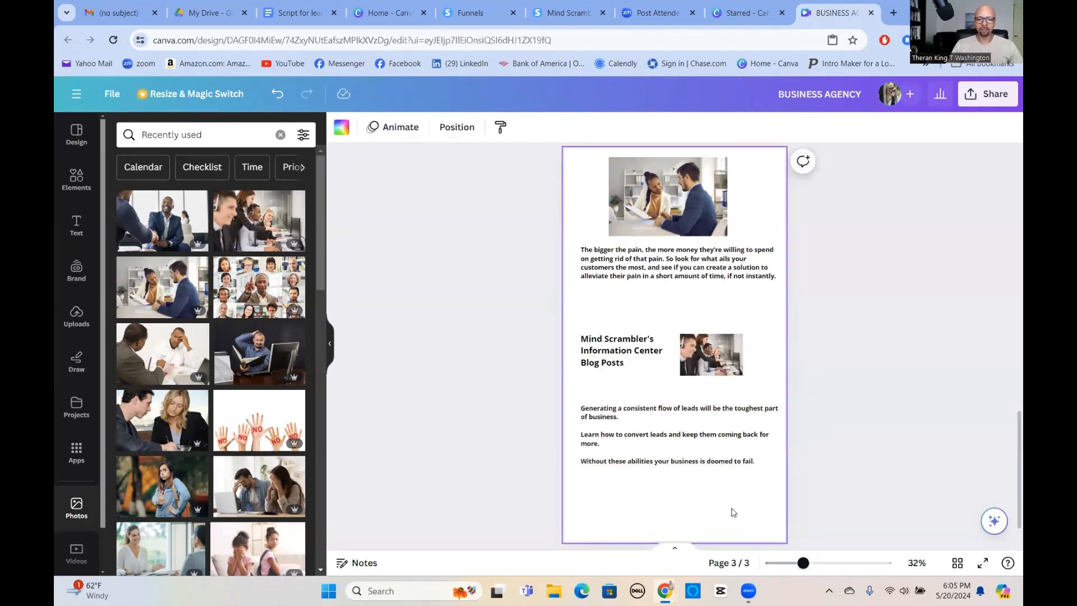
pyautogui.click(683, 443)
pyautogui.moveTo(683, 444); pyautogui.dragTo(680, 427)
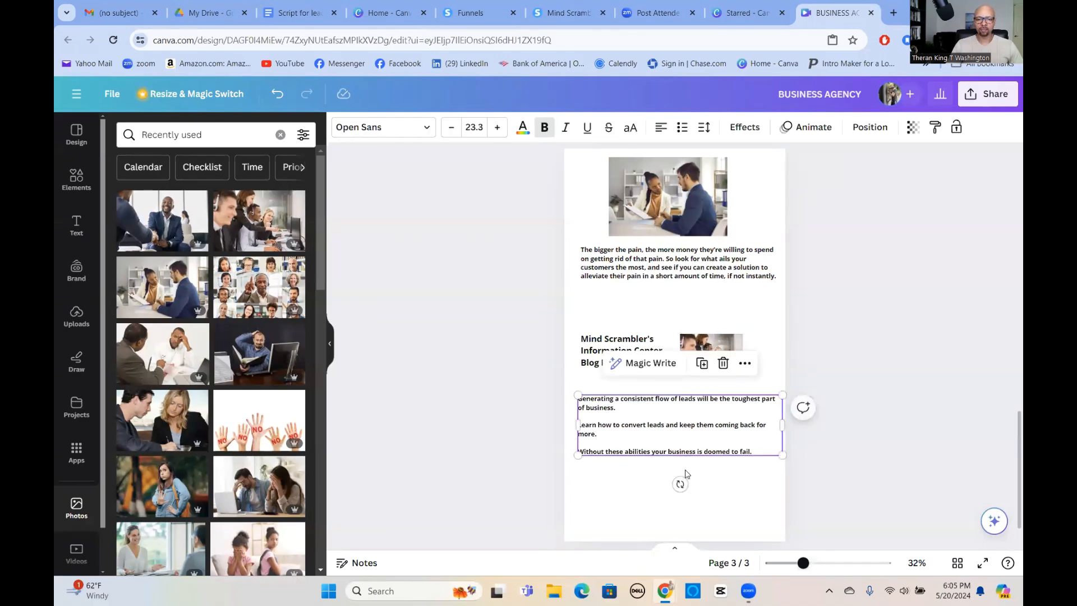
pyautogui.click(699, 485)
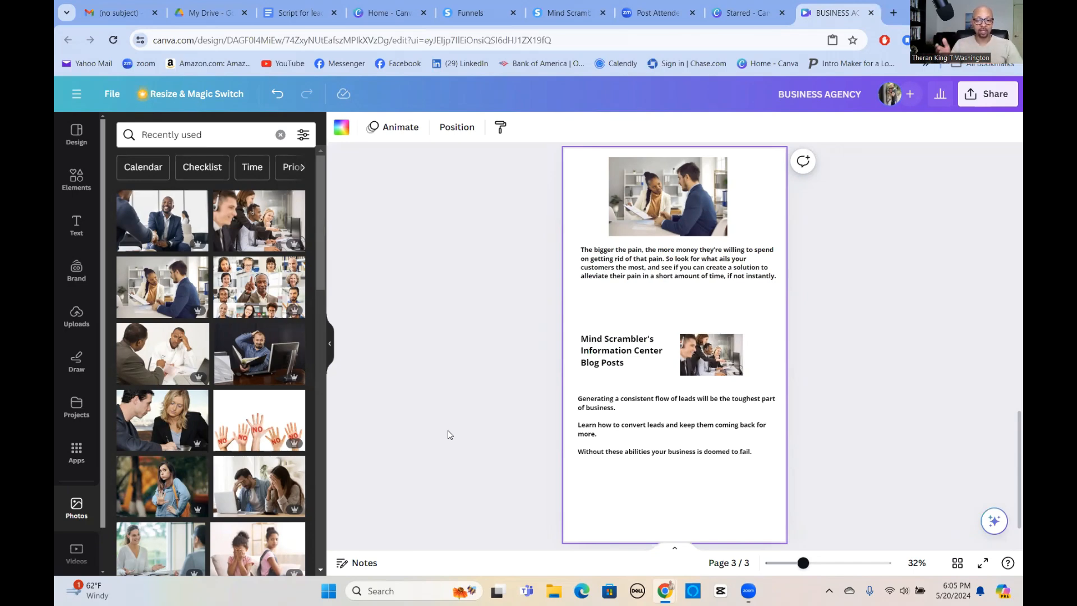
# - Add blank lines after the "The bigger the pain" paragraph, followed by "Click the link below" and "Check out:" on separate lines above the heading
pyautogui.click(759, 271)
pyautogui.doubleClick(774, 273)
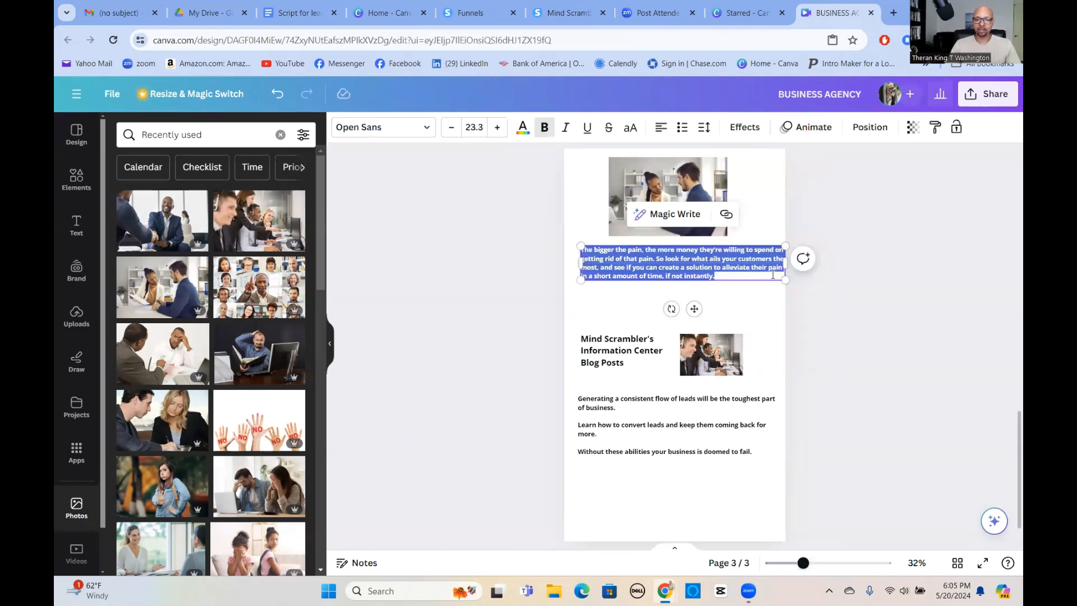
pyautogui.click(736, 275)
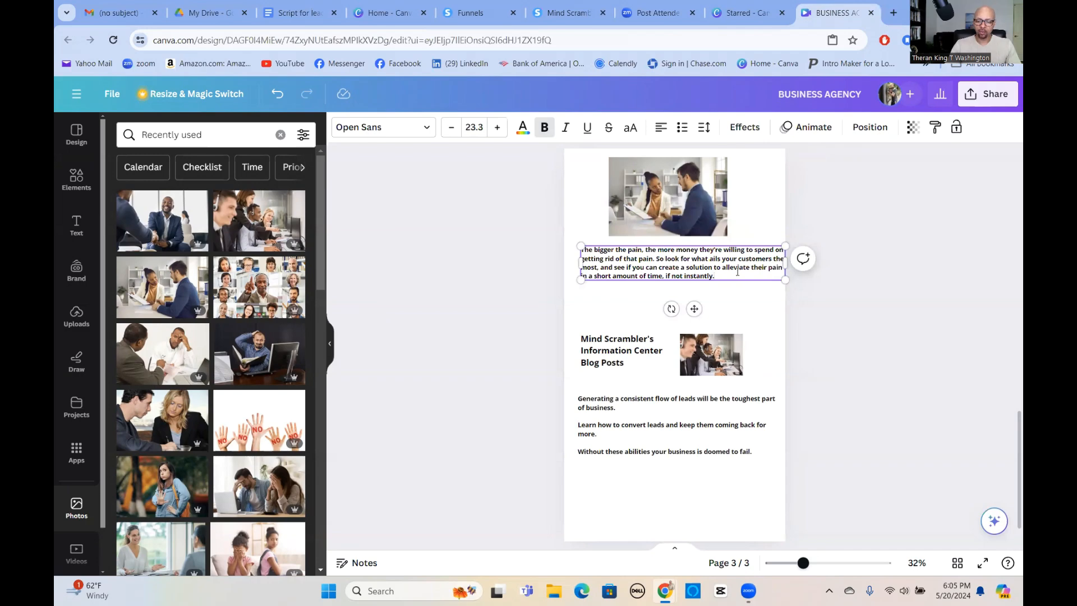
pyautogui.press('Return')
pyautogui.press('Return')
pyautogui.press('Return')
pyautogui.press('Return')
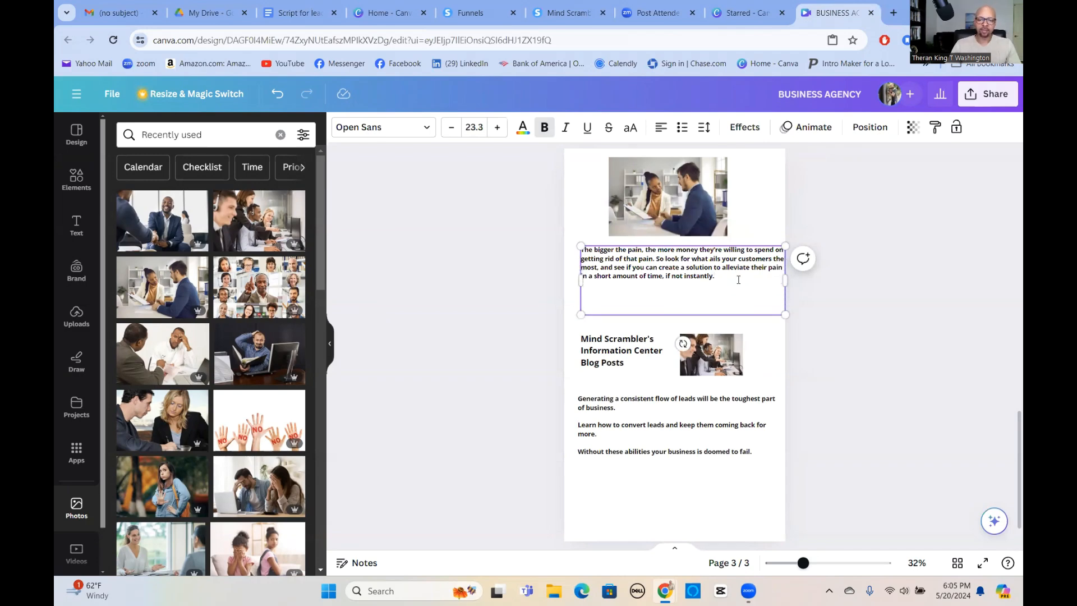
pyautogui.press('Return')
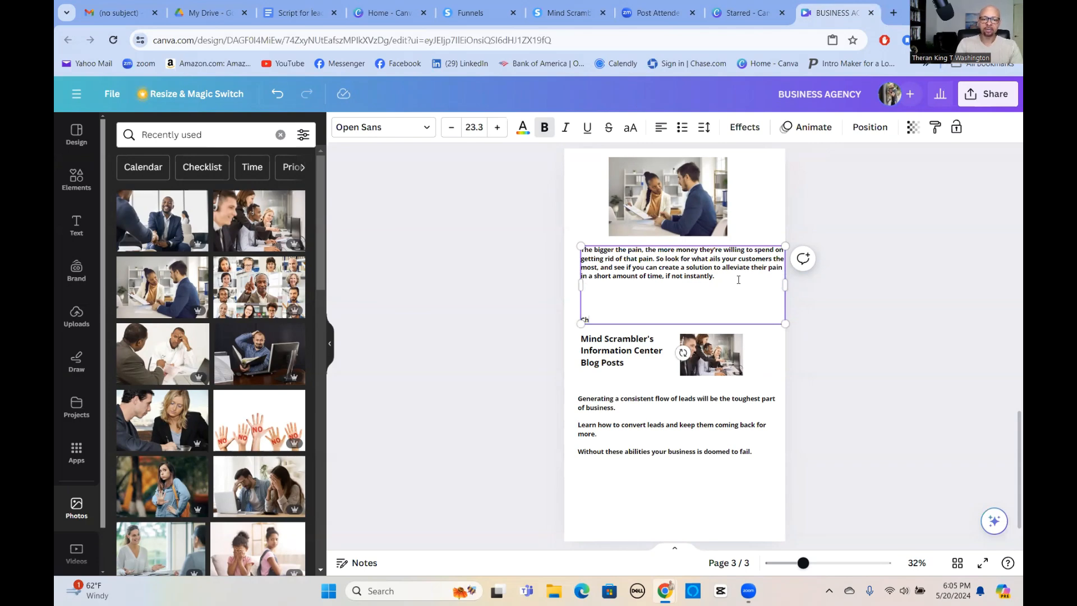
pyautogui.write('P')
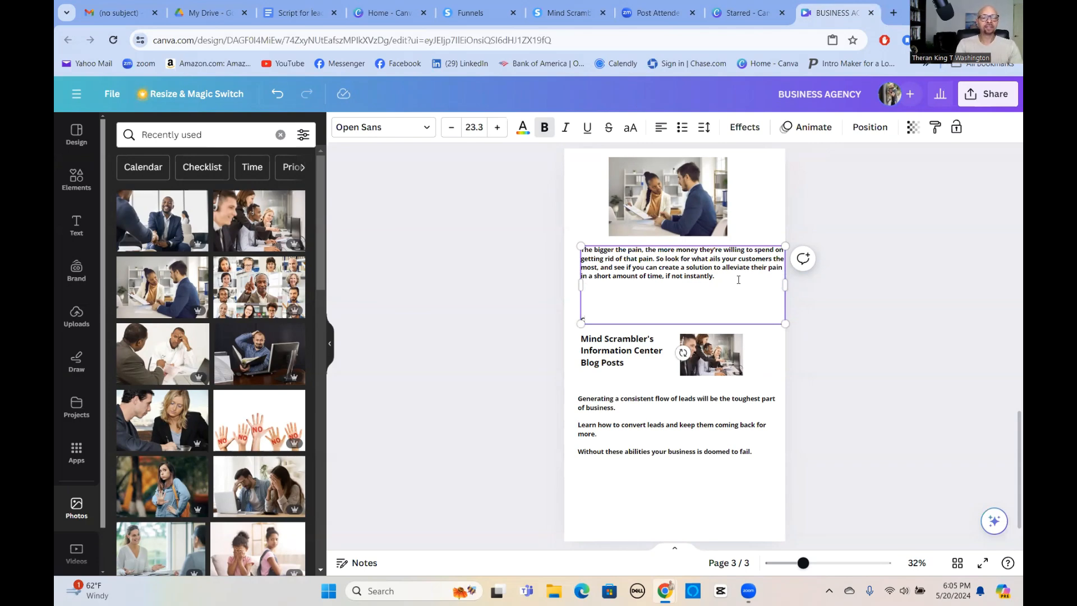
pyautogui.write('S')
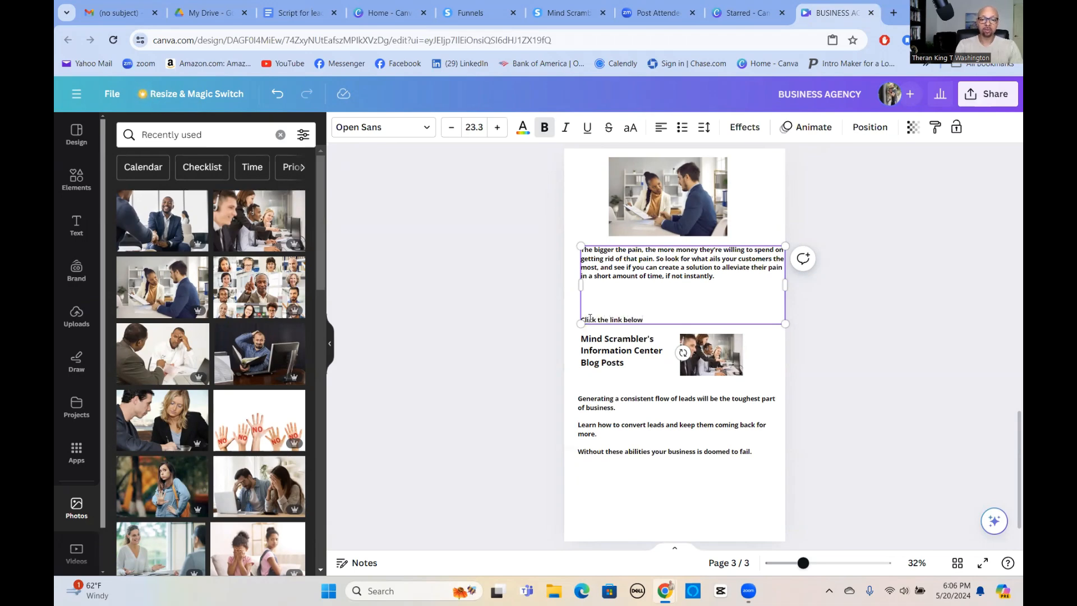
pyautogui.press('Return')
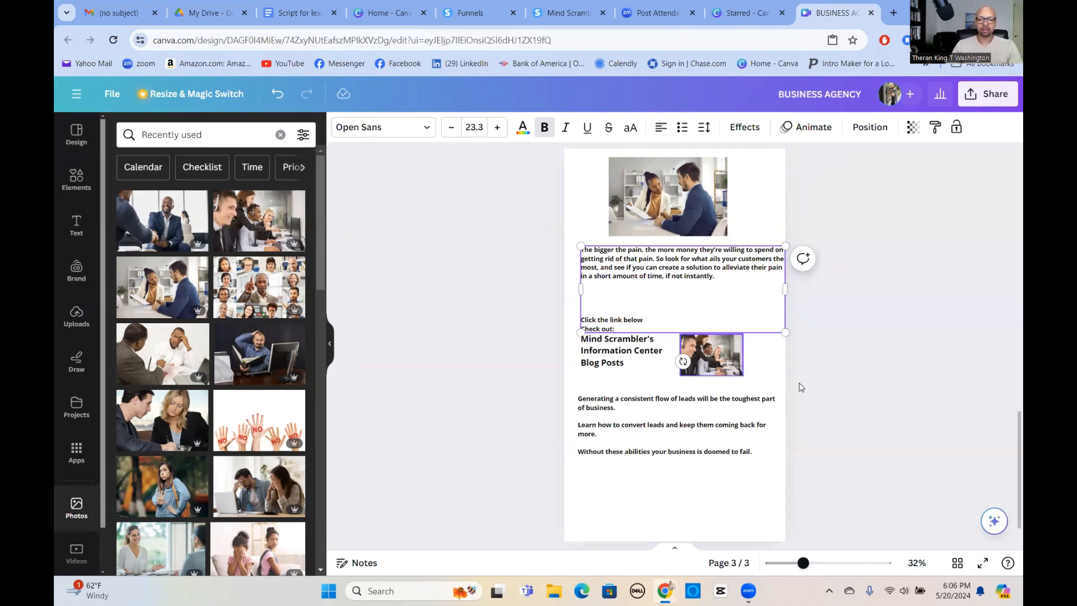
pyautogui.click(824, 372)
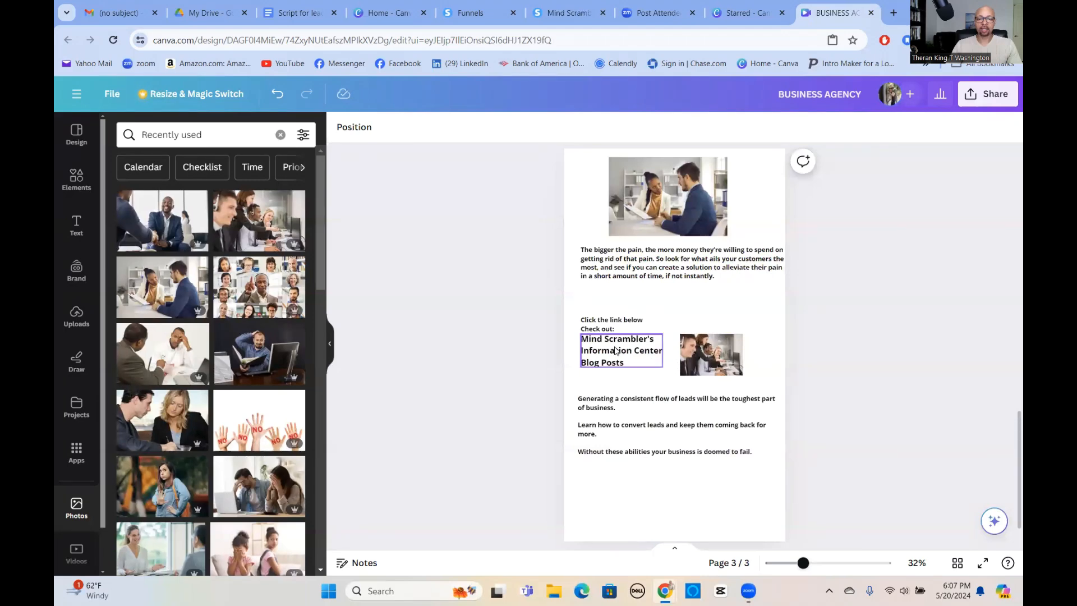
# - Switch to the systeme.io funnel page, copy the URL of the Mind Scrambler's Blog Section step, and return to the Canva design
pyautogui.click(471, 16)
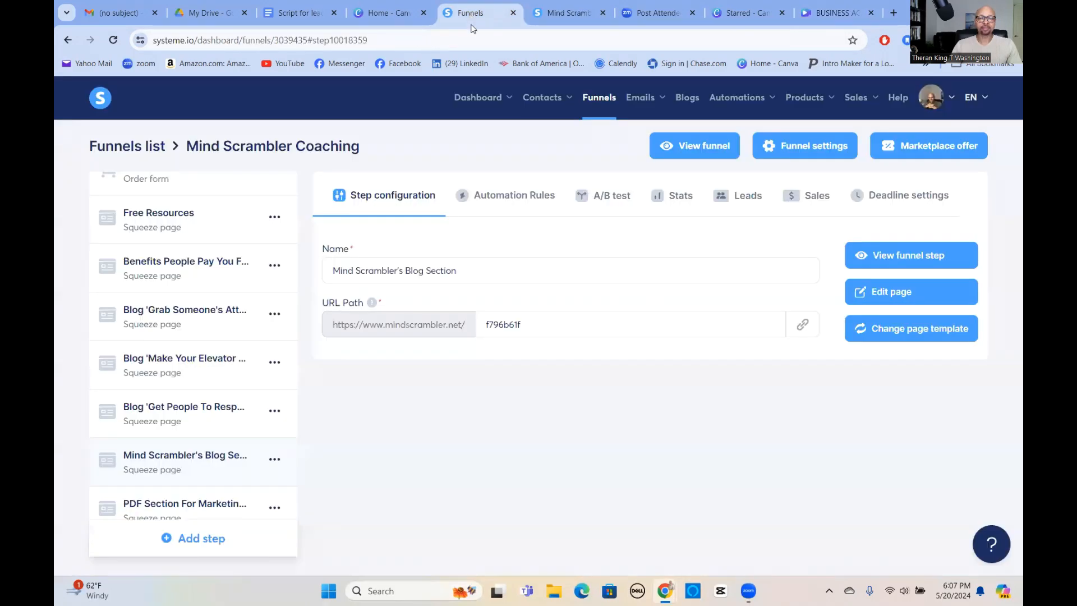
pyautogui.click(802, 328)
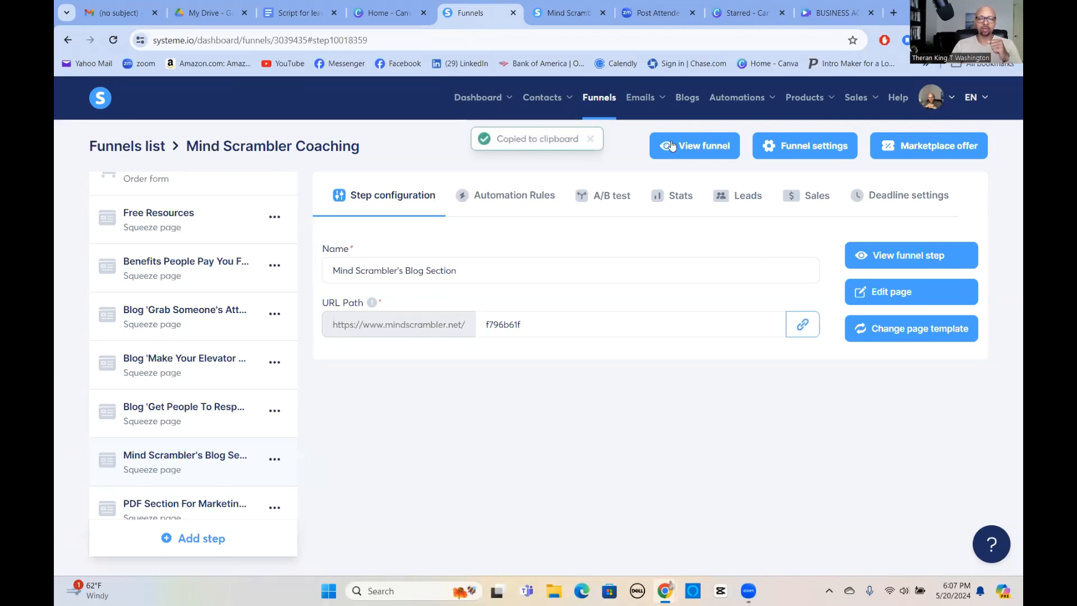
pyautogui.click(814, 16)
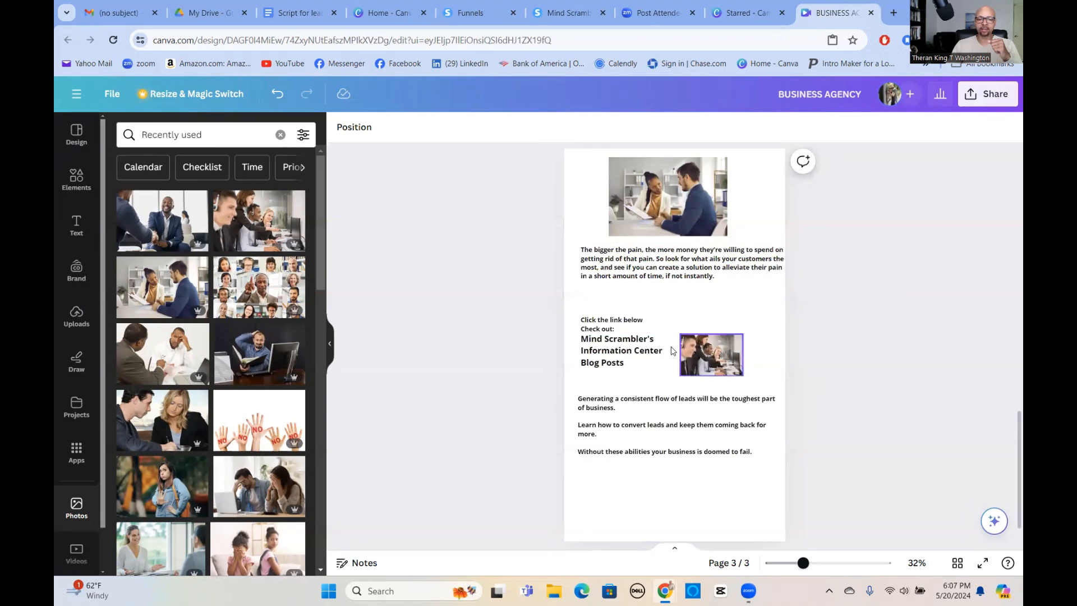
pyautogui.click(612, 356)
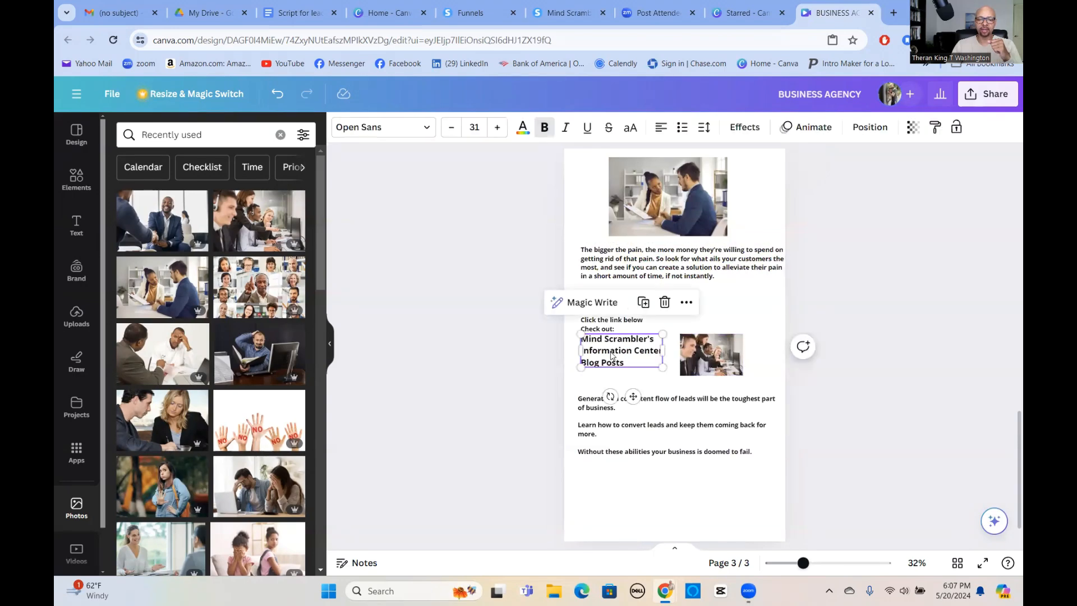
pyautogui.click(686, 304)
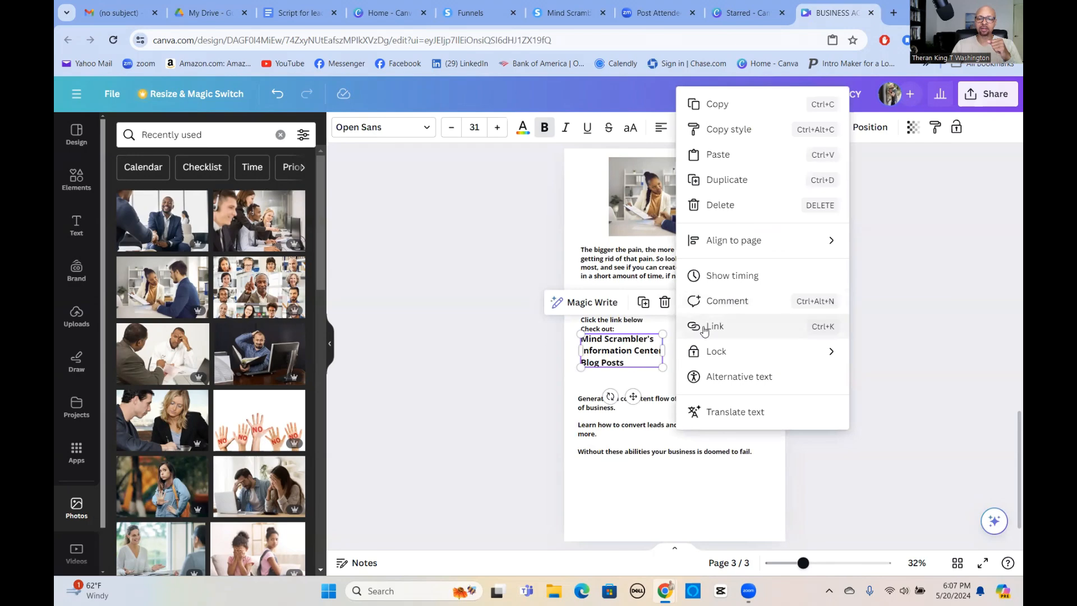
pyautogui.click(714, 330)
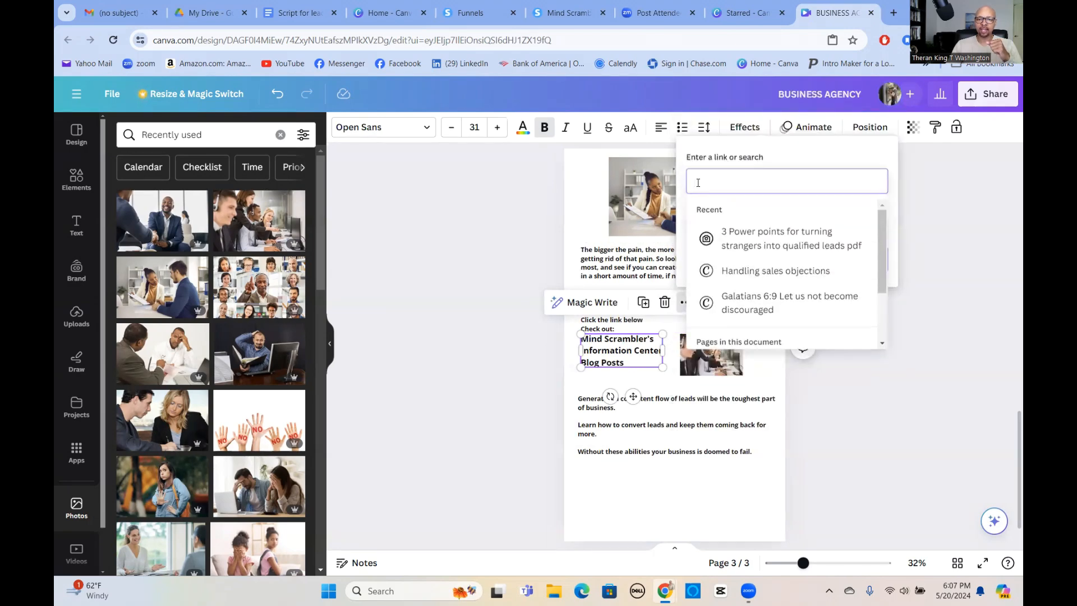
pyautogui.rightClick(698, 182)
pyautogui.click(723, 306)
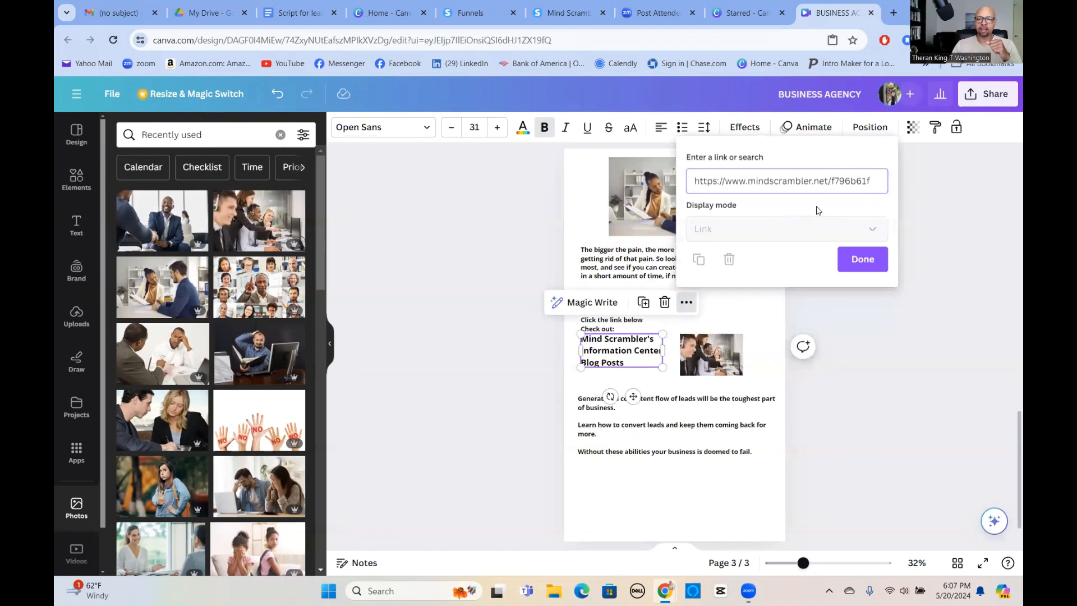
pyautogui.click(863, 260)
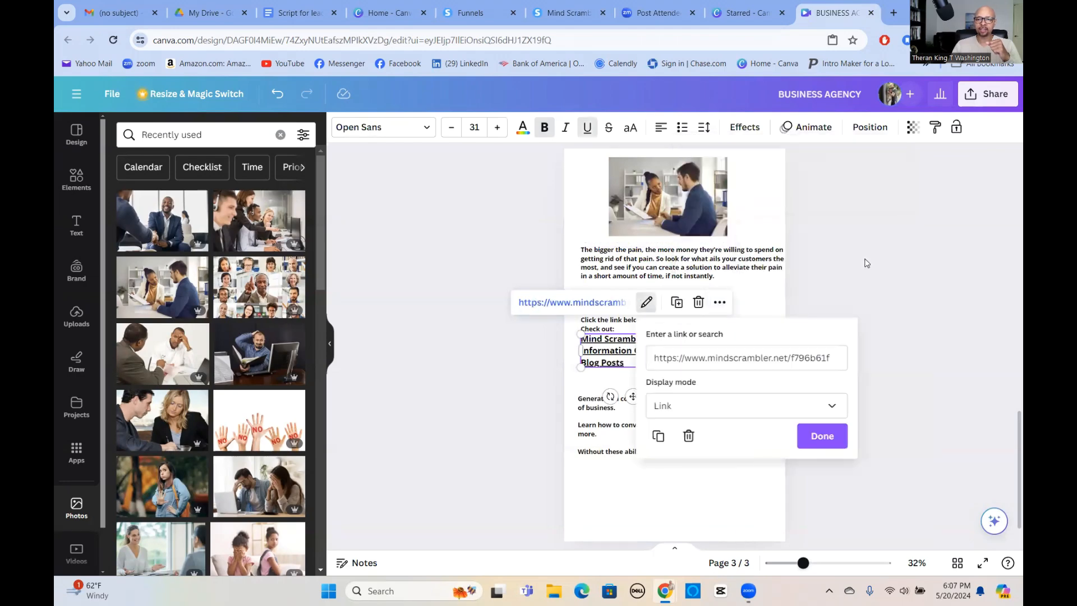
pyautogui.click(823, 437)
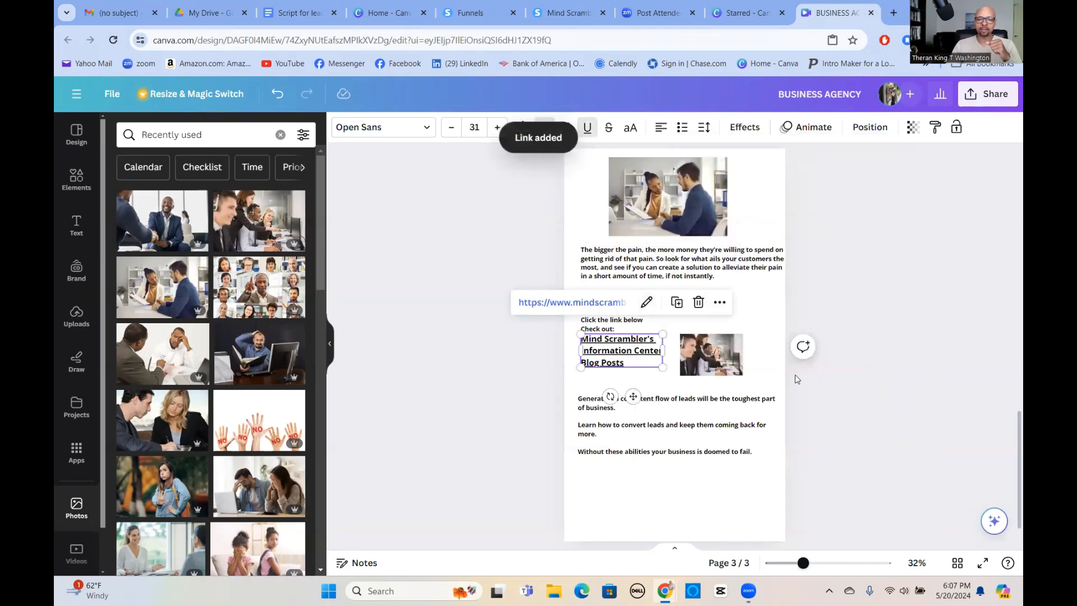
pyautogui.click(711, 356)
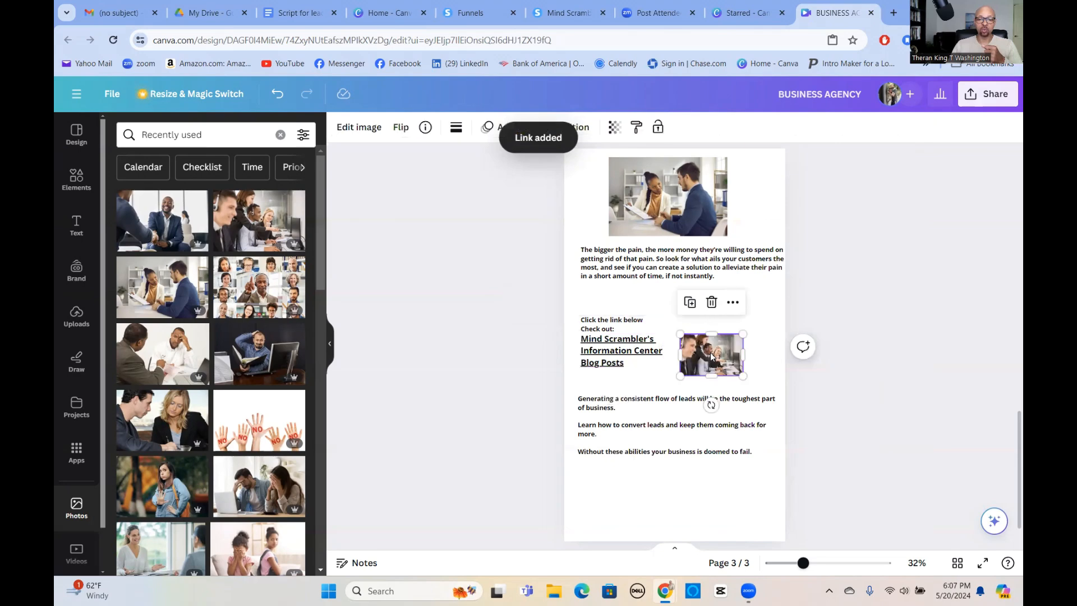
pyautogui.click(734, 303)
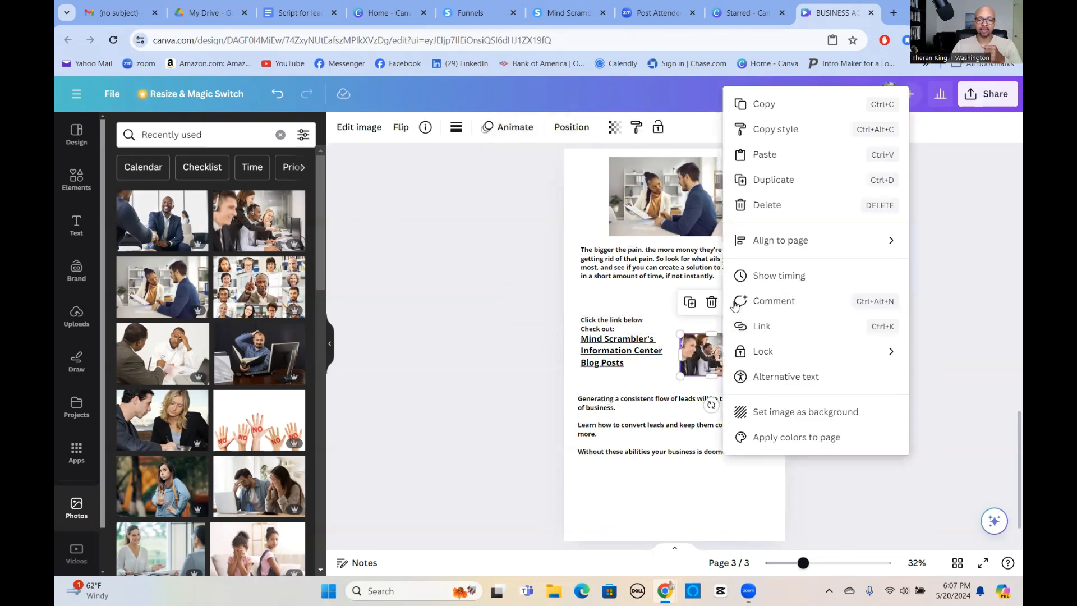
pyautogui.click(760, 326)
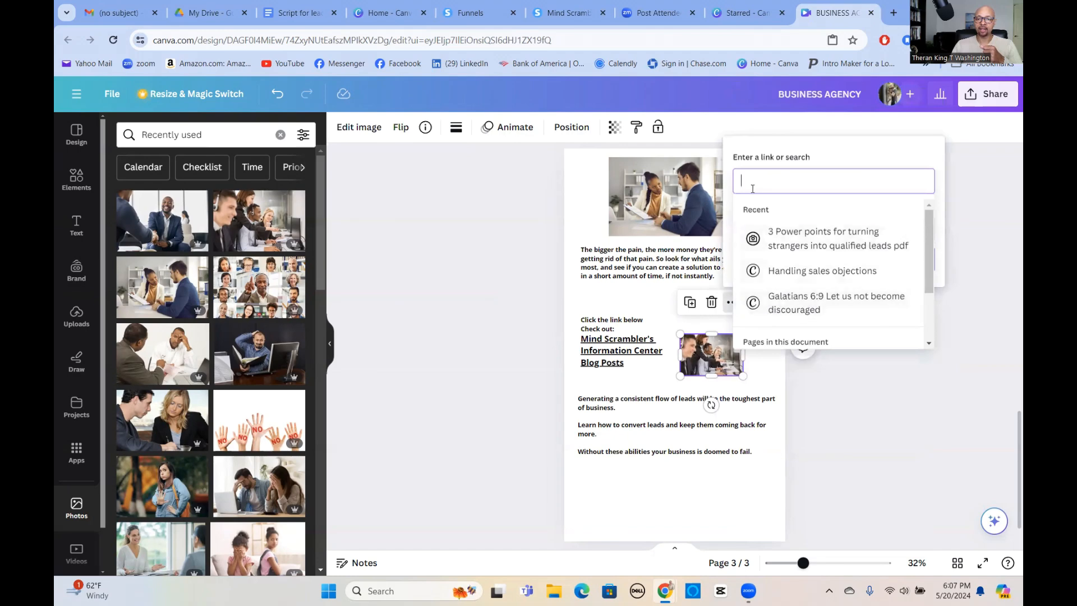
pyautogui.rightClick(749, 183)
pyautogui.click(781, 306)
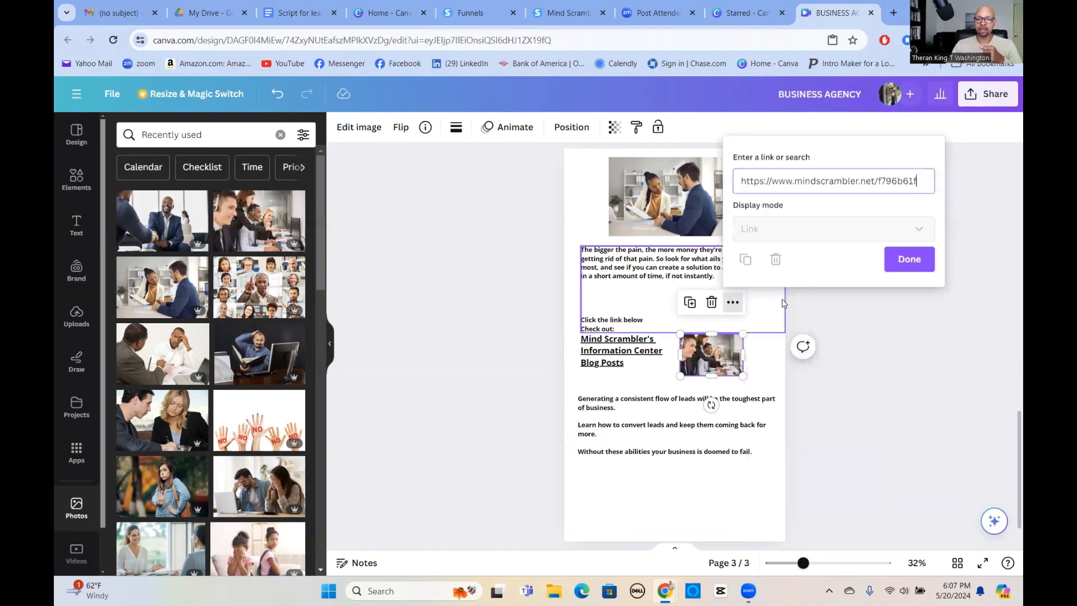
pyautogui.click(908, 259)
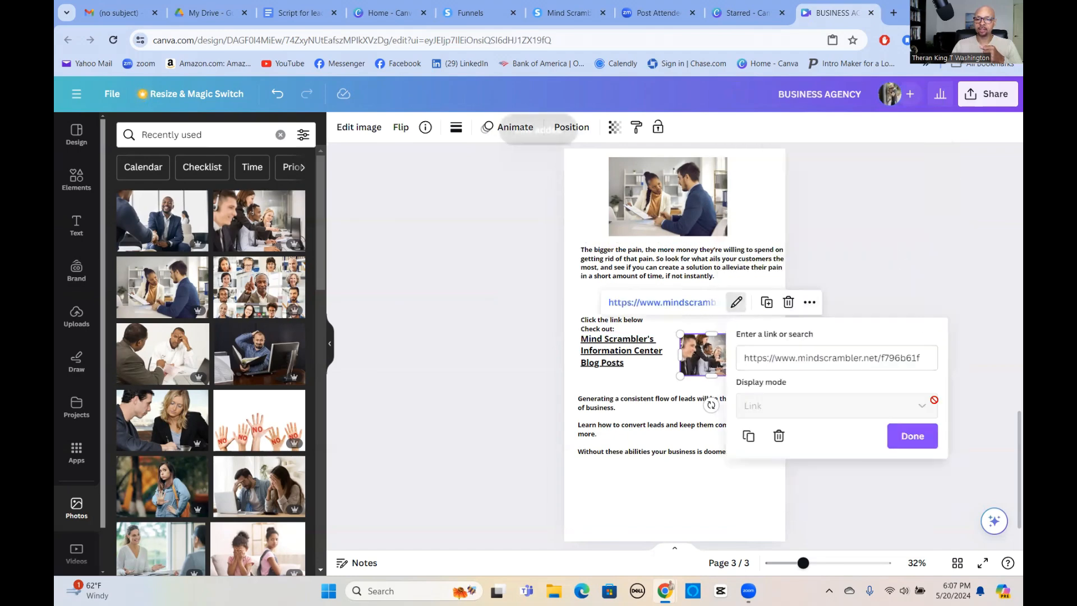
pyautogui.click(915, 439)
pyautogui.click(873, 406)
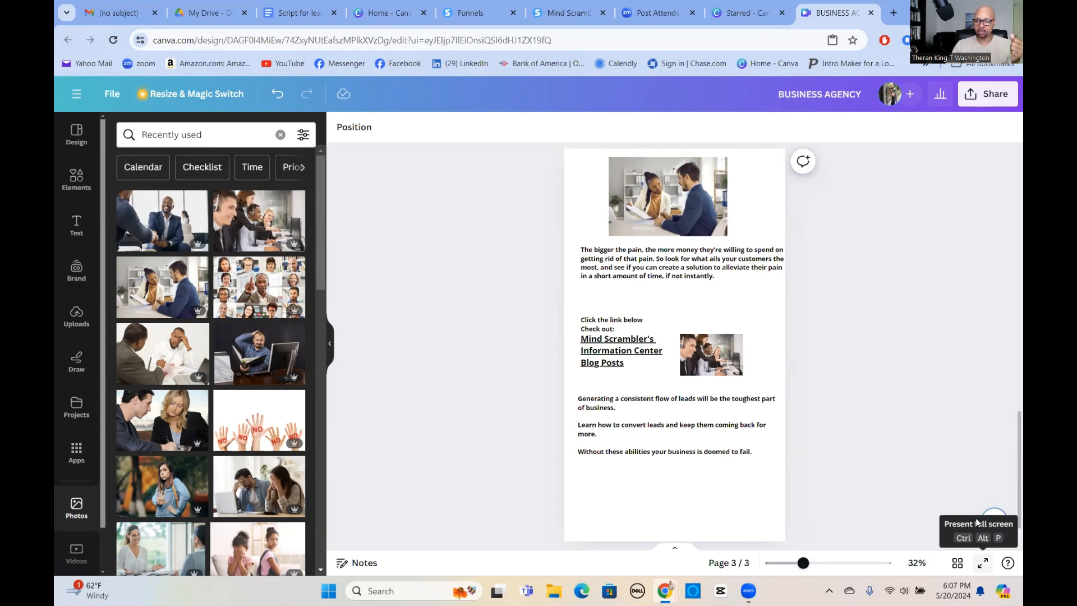
# - Present page 3 full screen, test the small photo's link, and close the blog page it opens
pyautogui.hotkey('ctrl', 'alt', 'p')
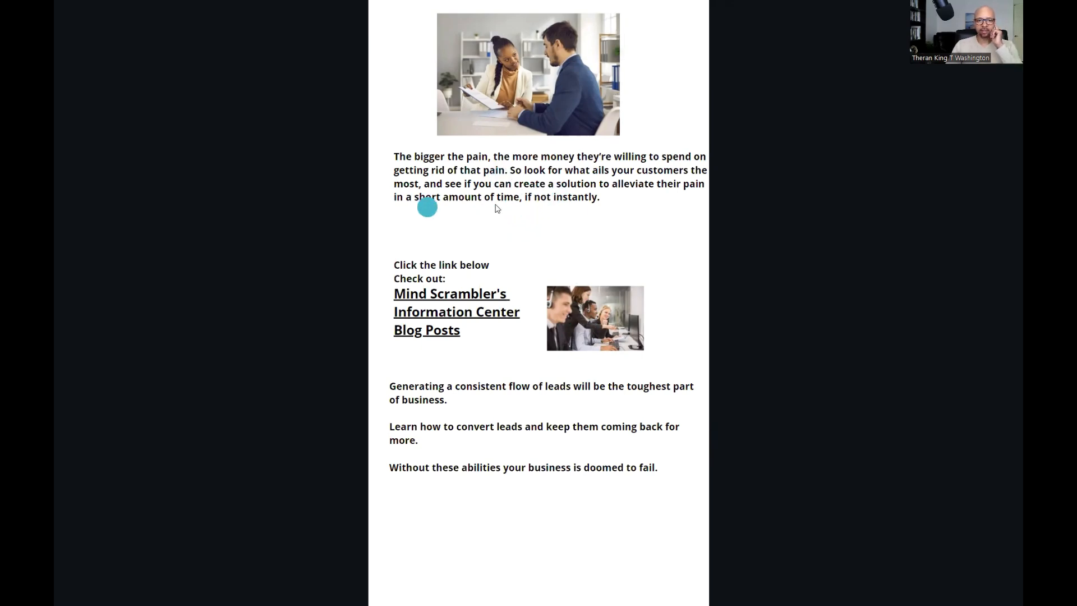
pyautogui.click(596, 333)
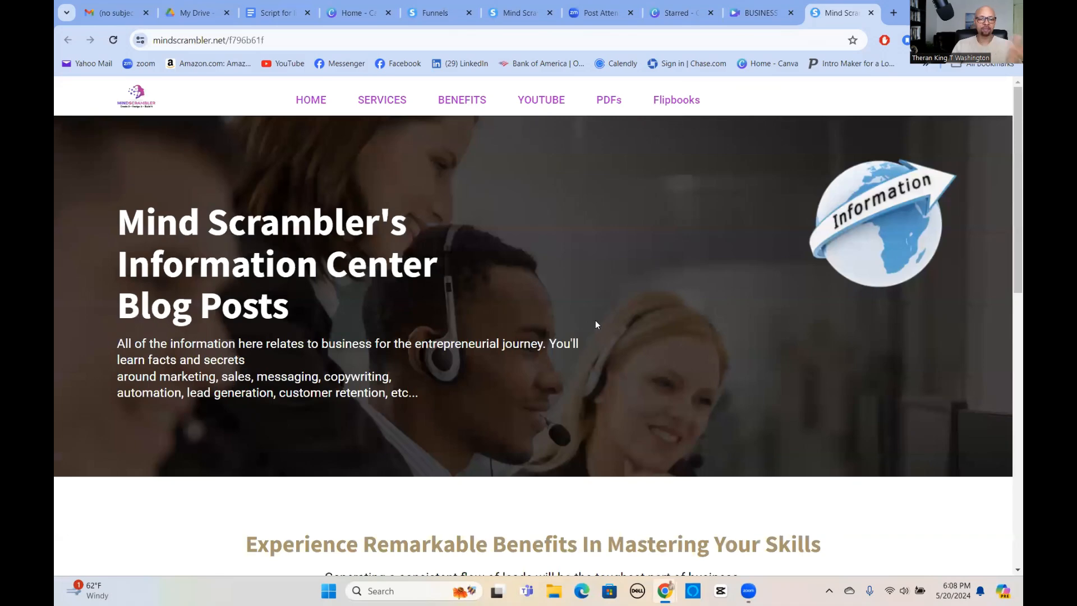
pyautogui.click(871, 12)
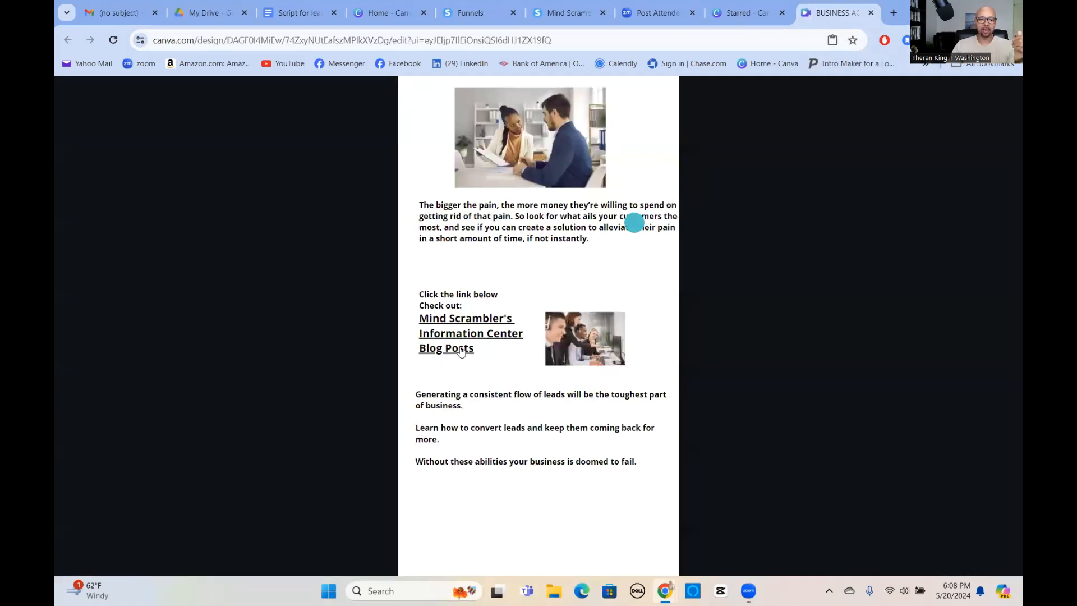
# - Test the blog heading's link, look through the opened blog page, close it and exit the full-screen presentation
pyautogui.click(455, 333)
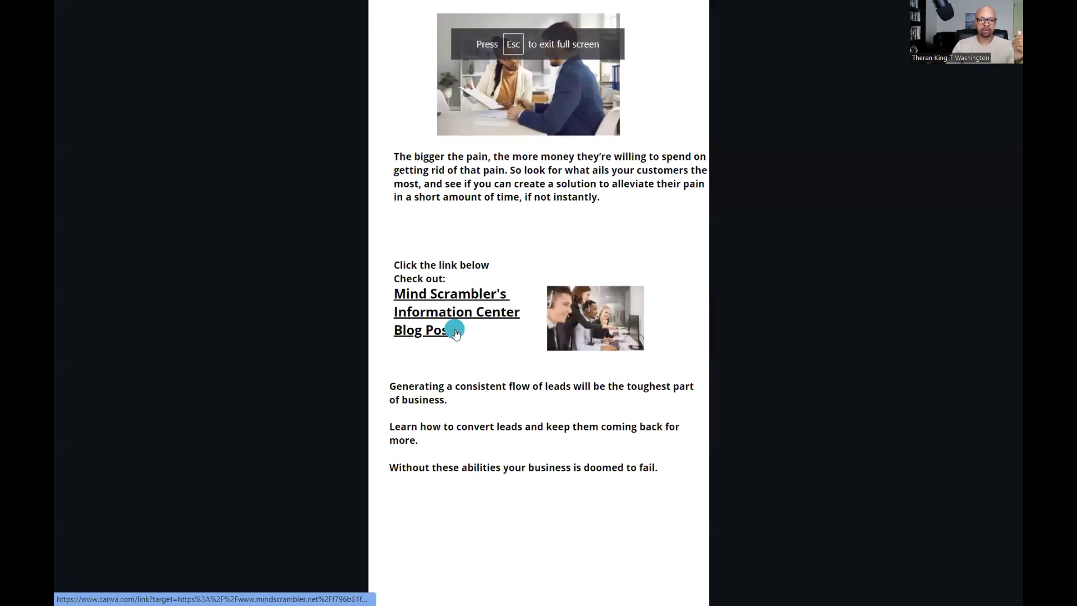
pyautogui.click(456, 333)
pyautogui.scroll(-6, 666, 339)
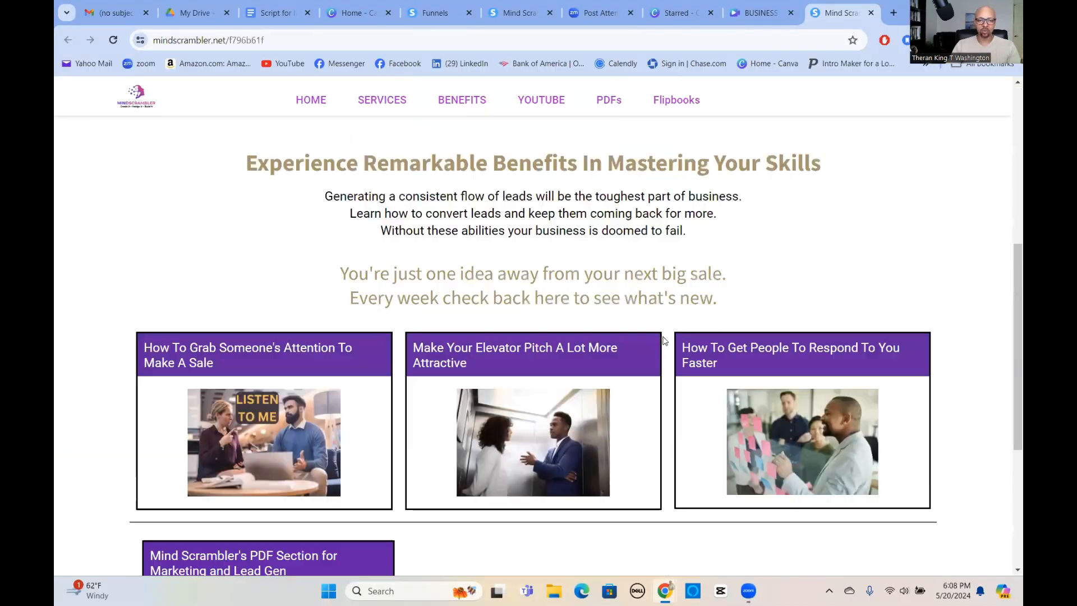
pyautogui.scroll(-1, 666, 339)
pyautogui.scroll(8, 868, 161)
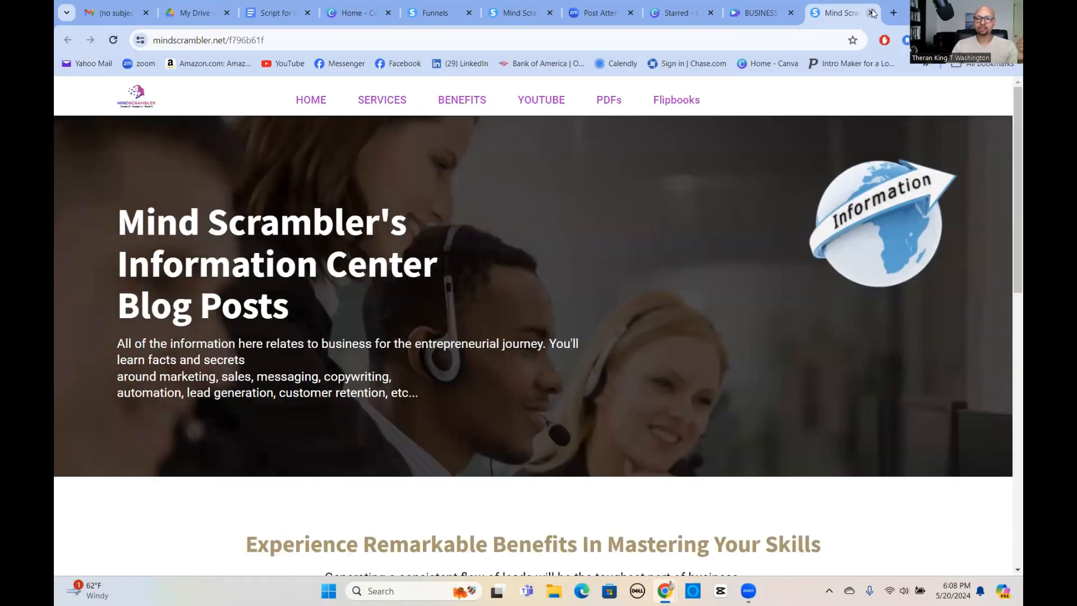
pyautogui.click(871, 12)
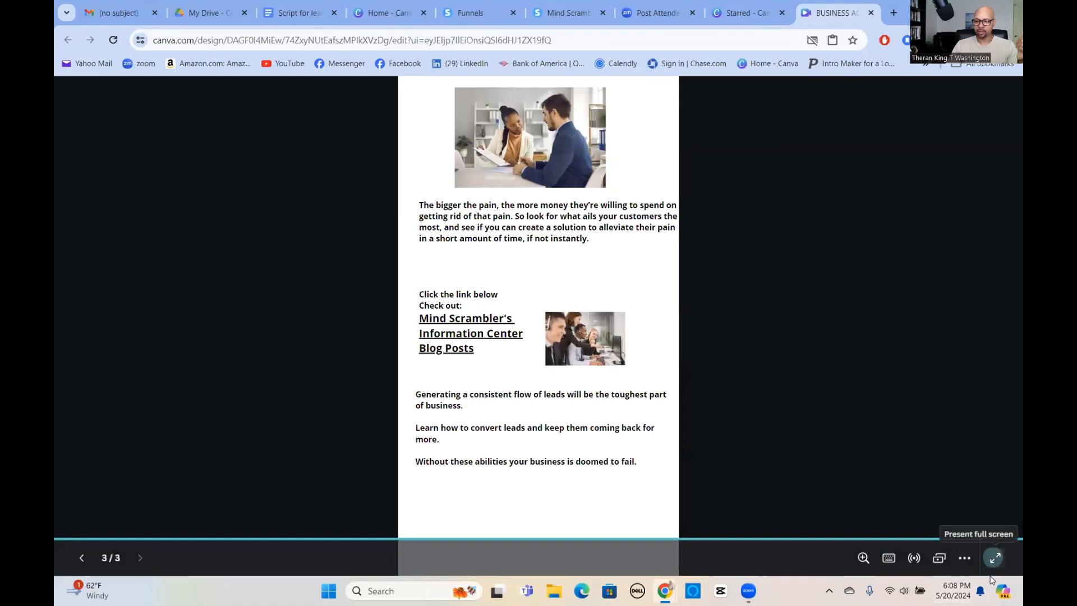
pyautogui.click(994, 558)
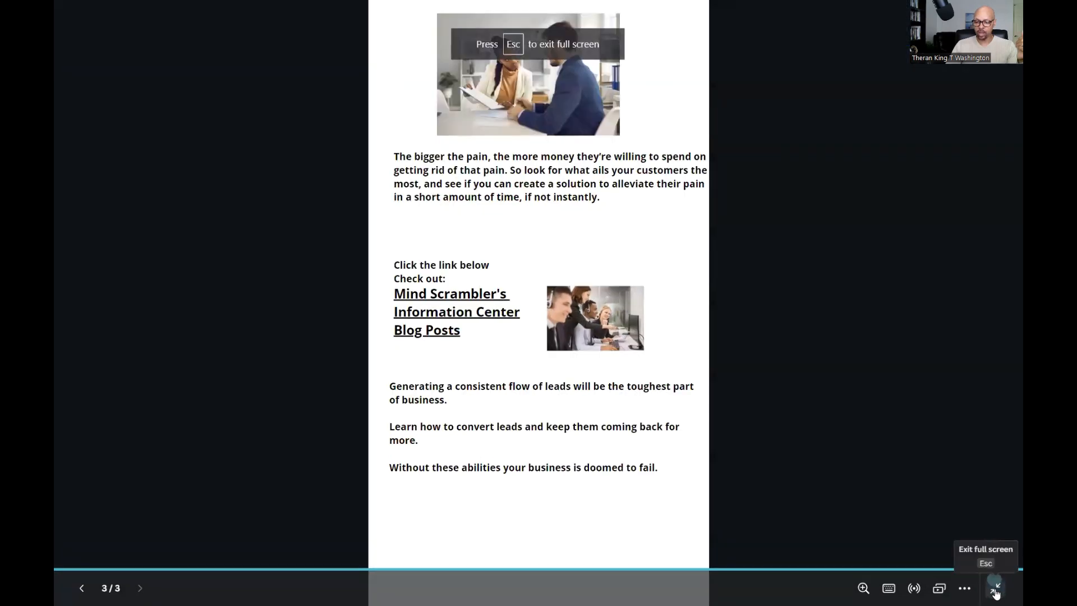
pyautogui.press('Escape')
# - Rename the design as "3 power points for turning strangers into qualified leads"
pyautogui.scroll(-2, 851, 449)
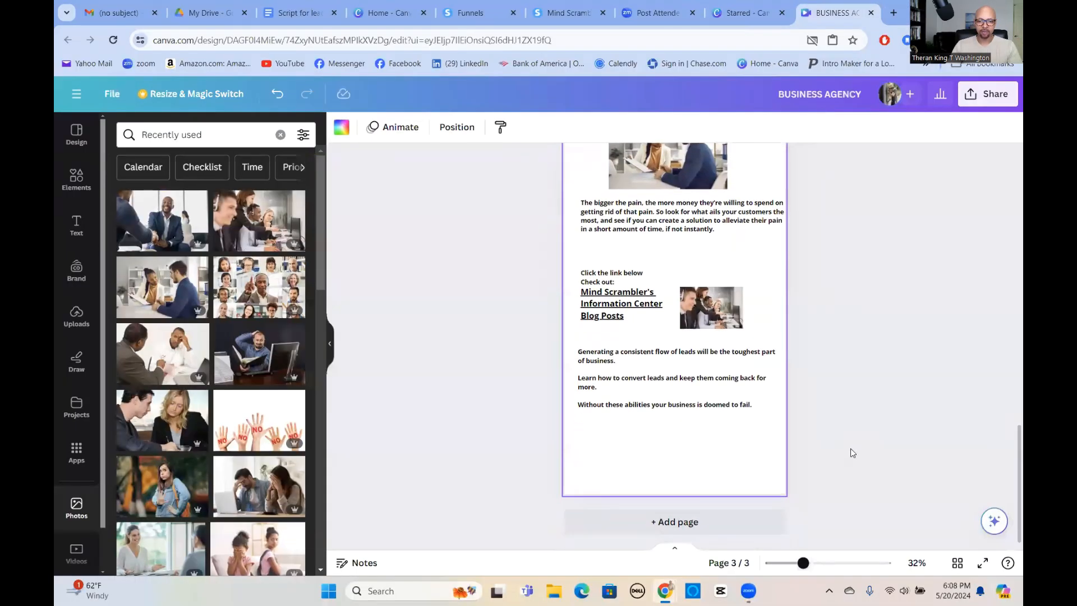
pyautogui.scroll(2, 851, 448)
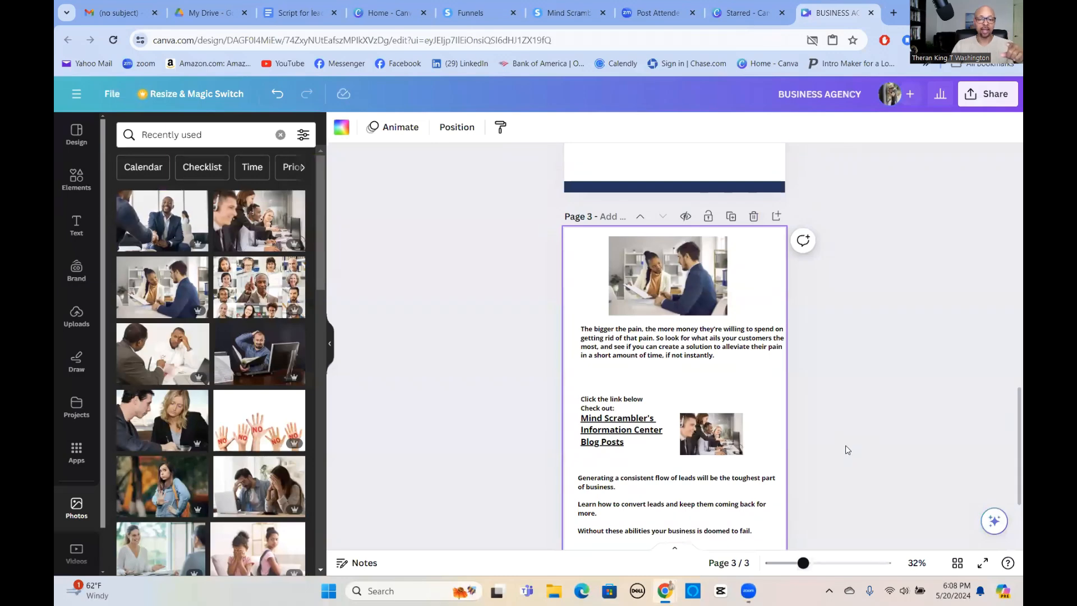
pyautogui.scroll(1, 851, 452)
pyautogui.scroll(12, 850, 455)
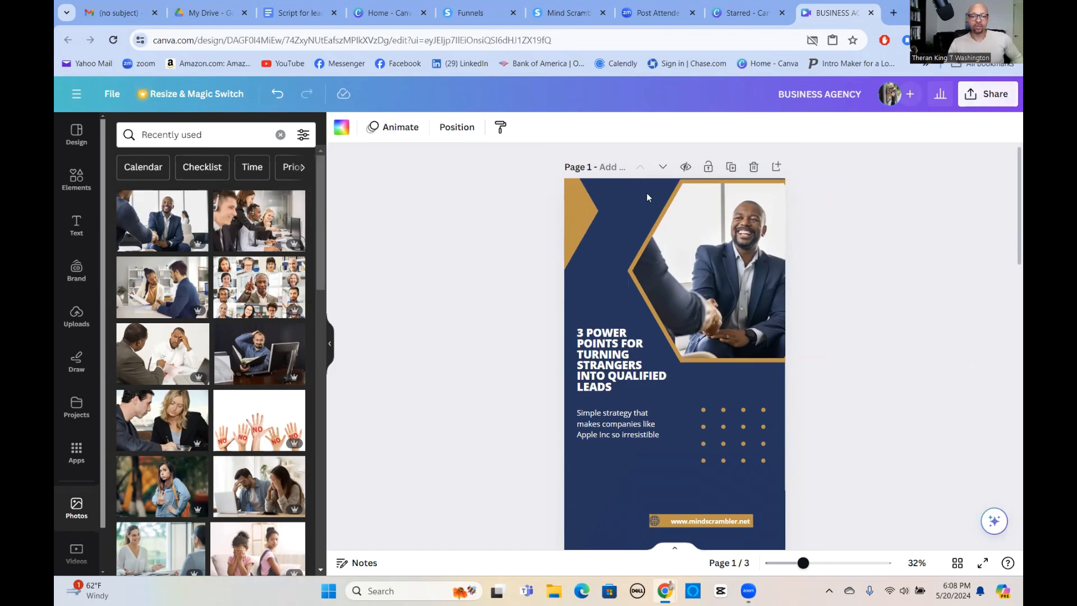
pyautogui.click(819, 93)
pyautogui.moveTo(781, 94); pyautogui.dragTo(853, 90)
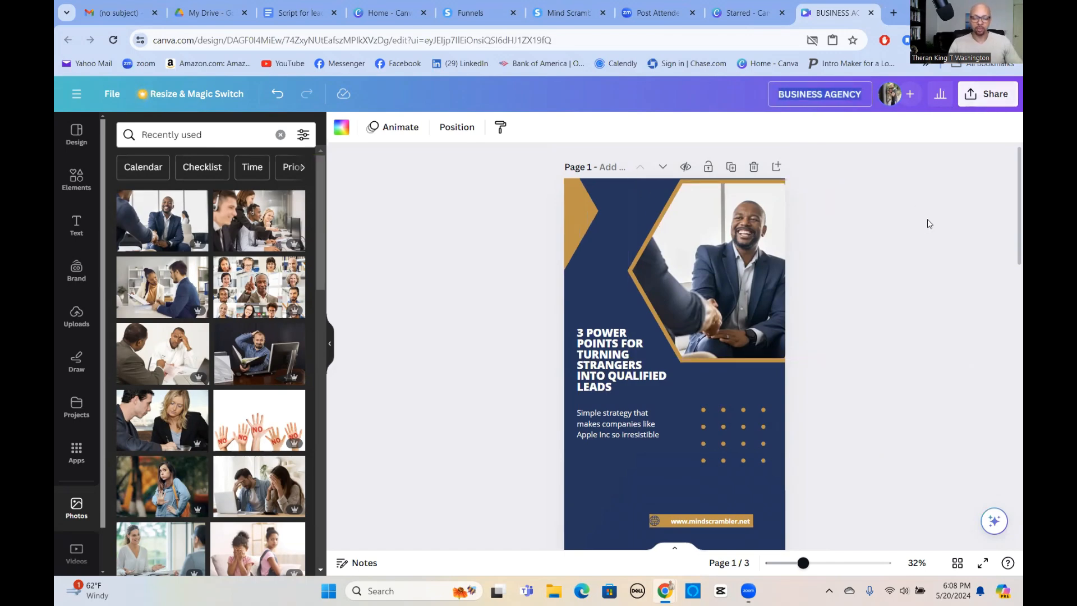
pyautogui.write('3')
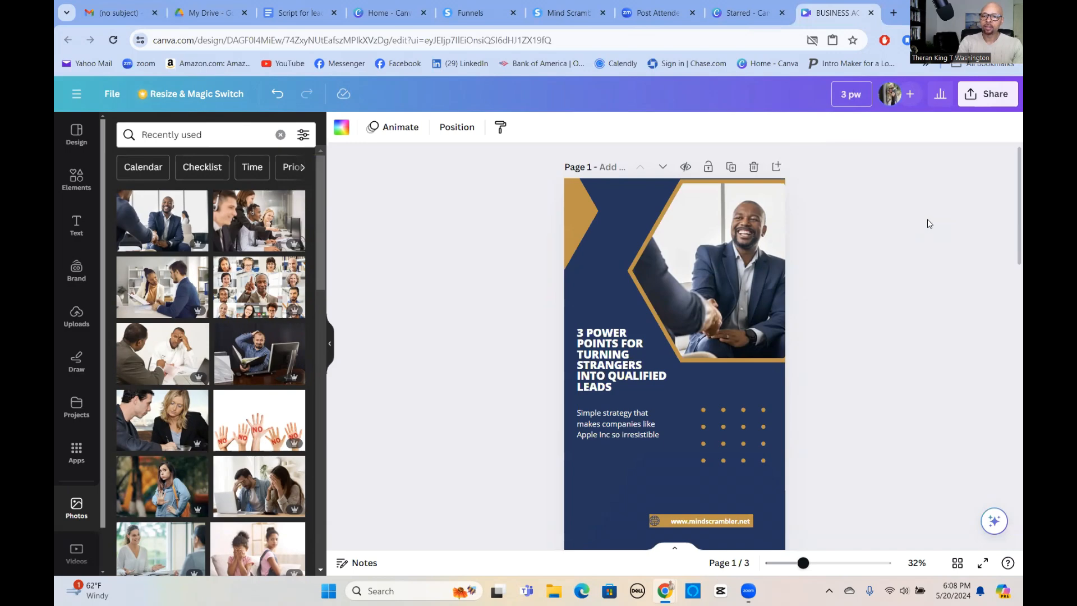
pyautogui.write('power point')
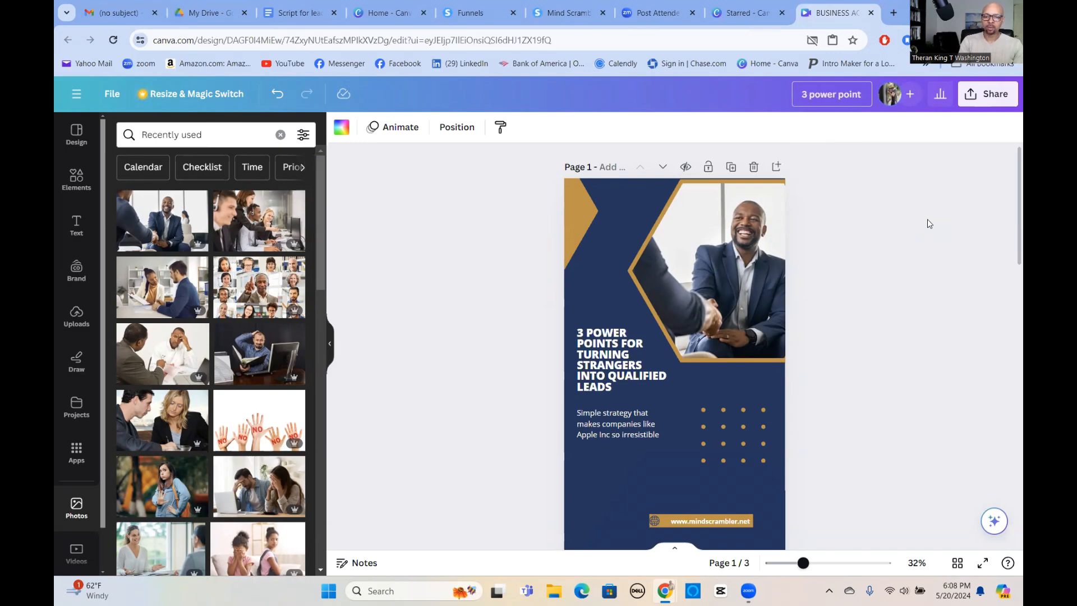
pyautogui.write('s for turn')
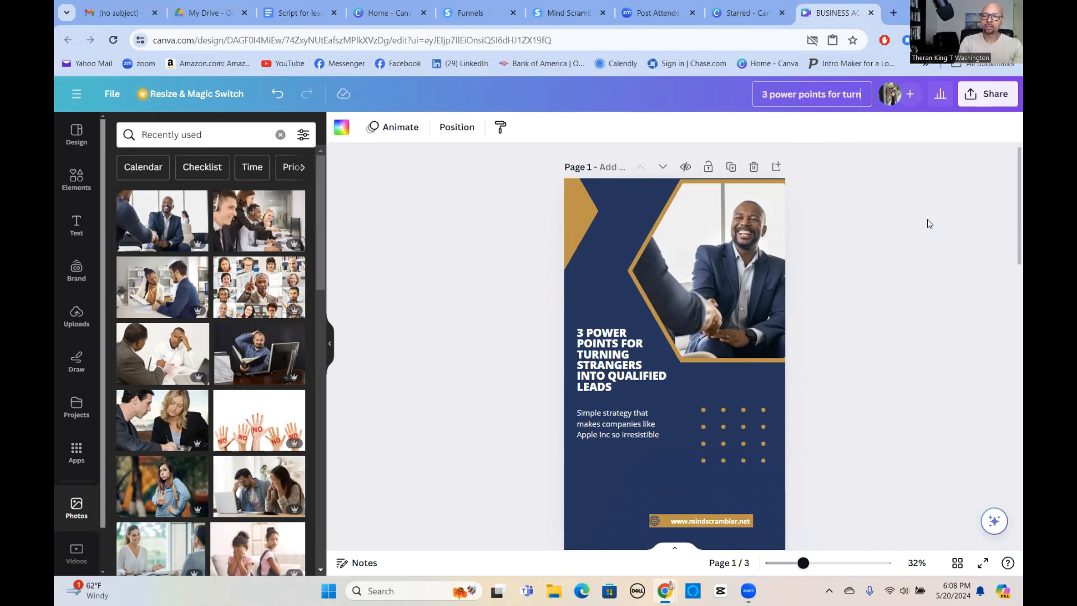
pyautogui.write('ing strang')
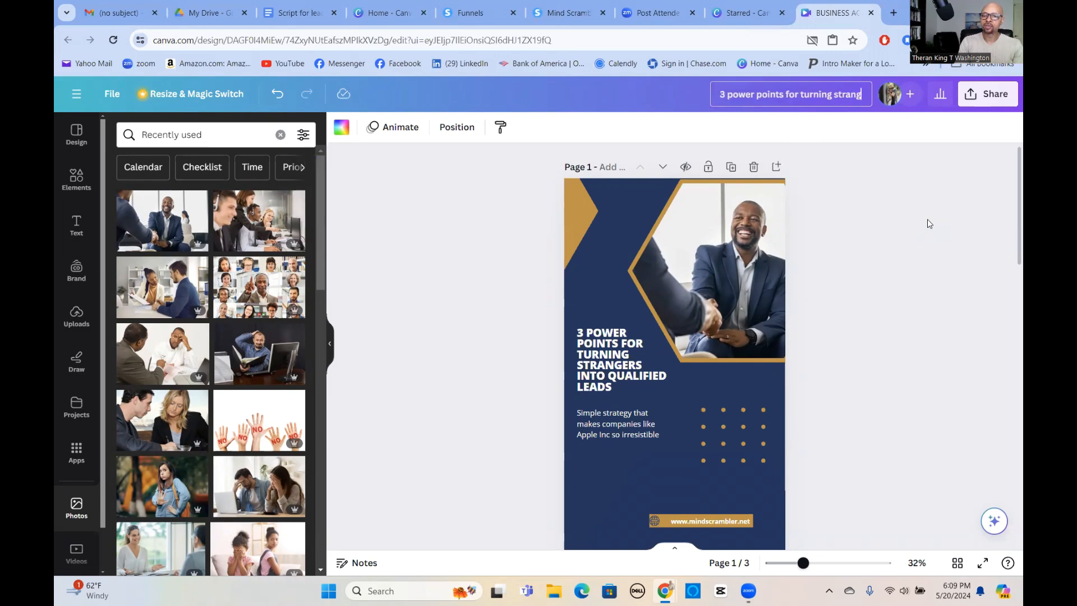
pyautogui.write('ers into qualifie')
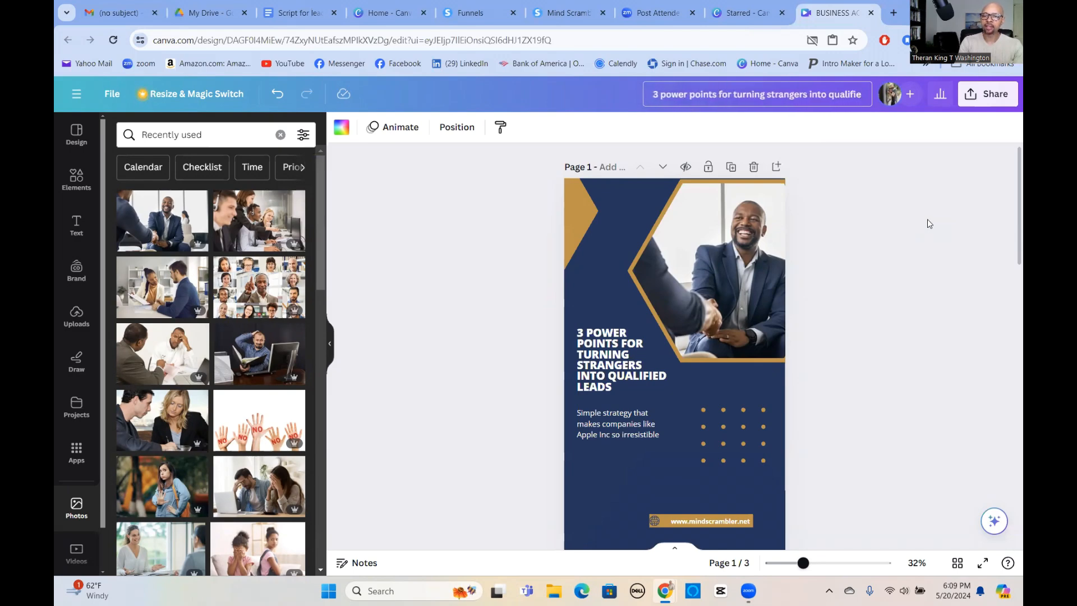
pyautogui.press('BackSpace')
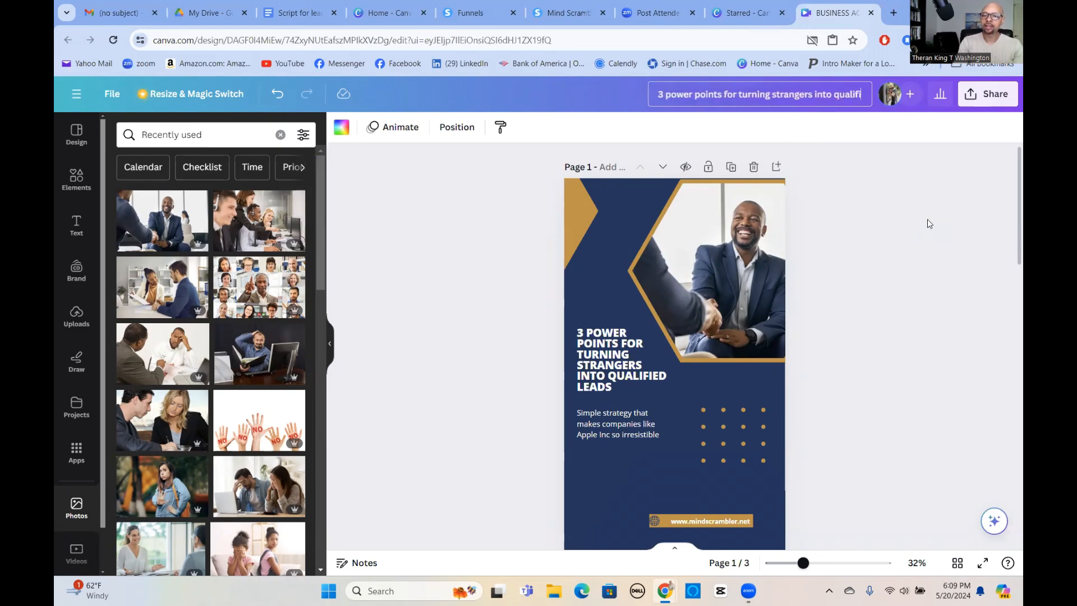
pyautogui.write('ed leads')
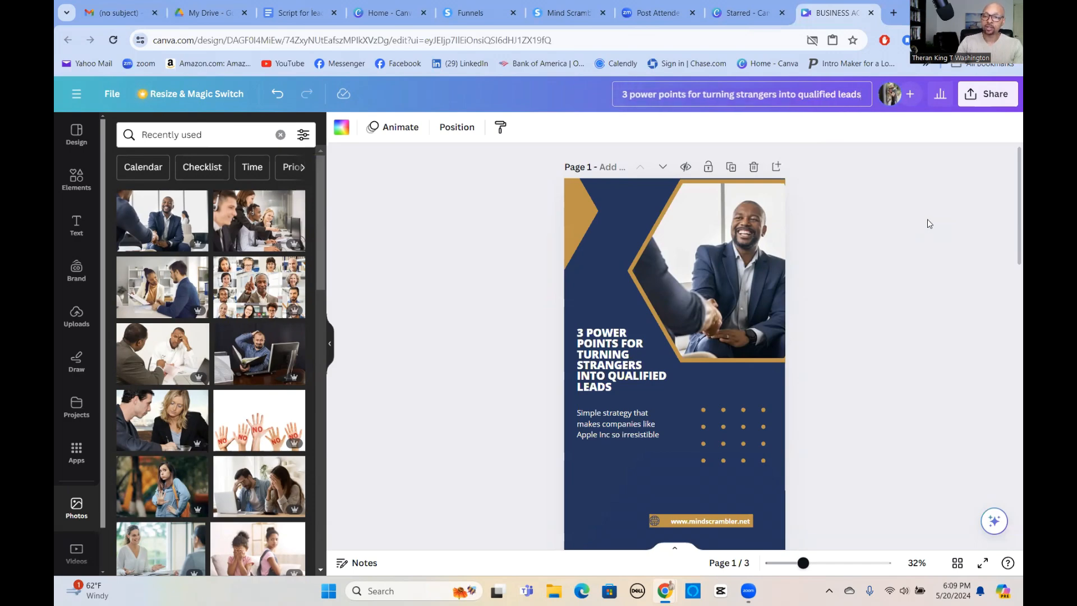
pyautogui.press('Return')
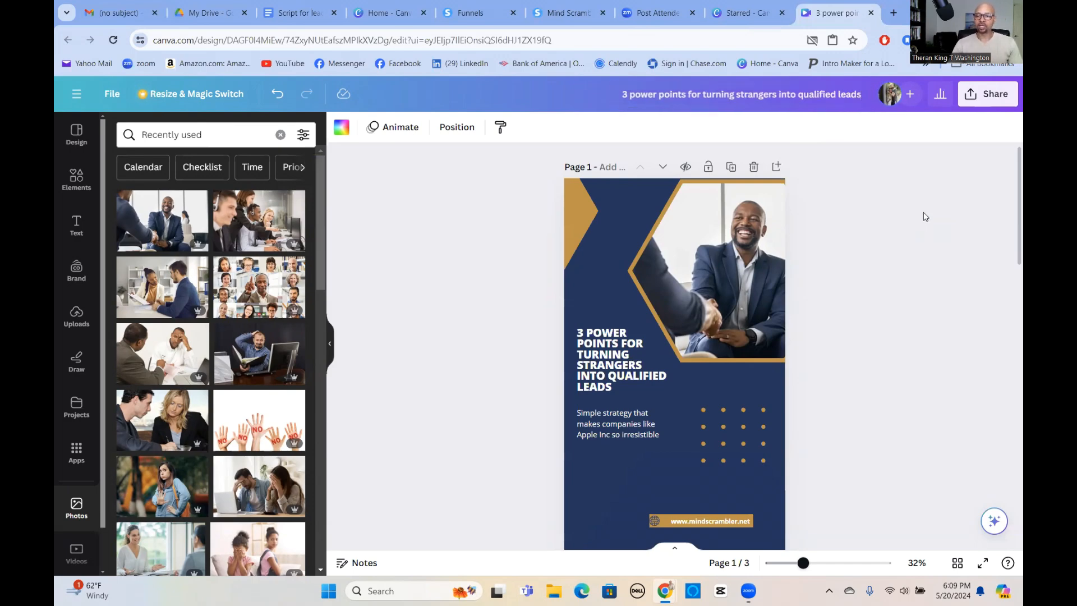
# - Open the design's download options and set the file type to PDF Standard
pyautogui.click(988, 95)
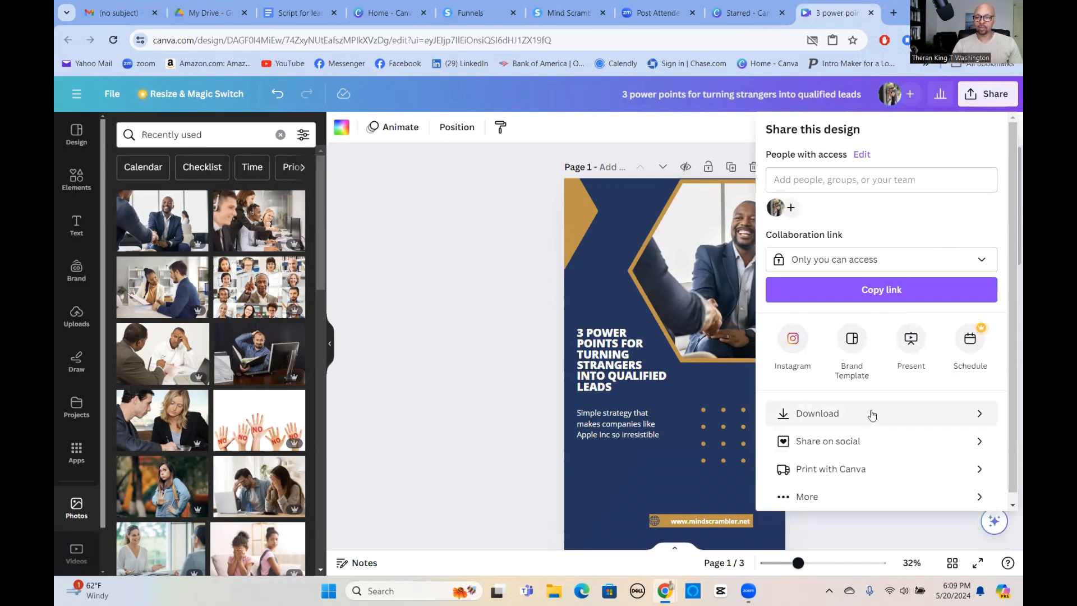
pyautogui.click(854, 415)
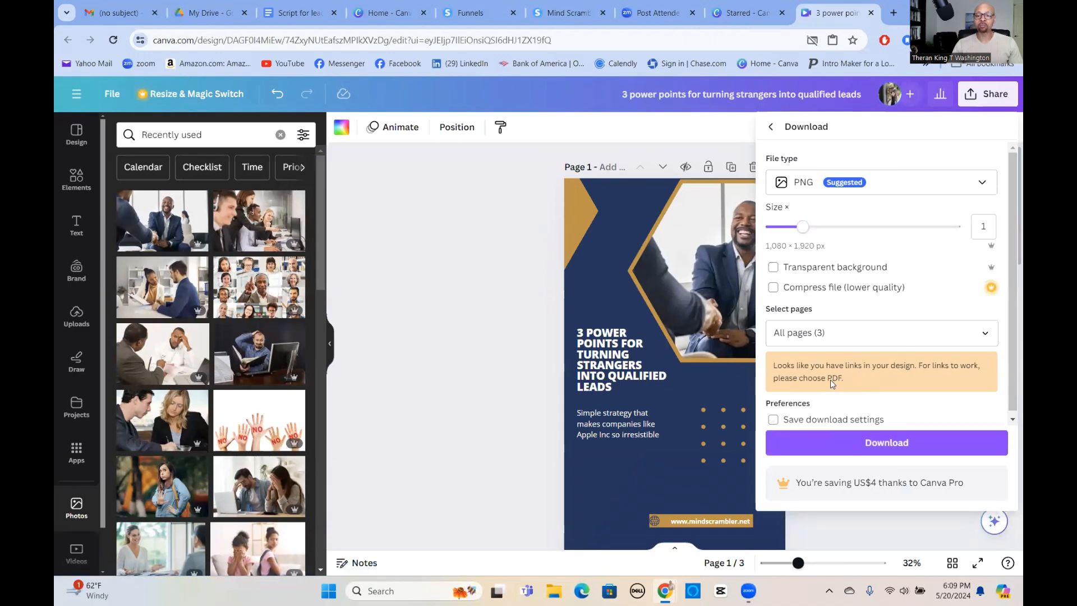
pyautogui.click(841, 187)
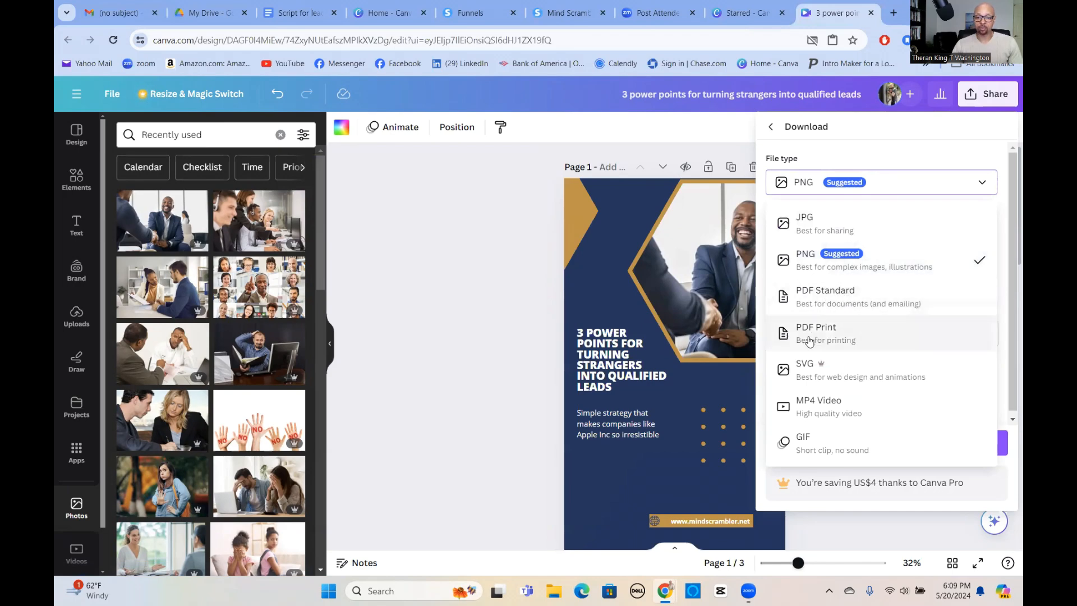
pyautogui.click(831, 297)
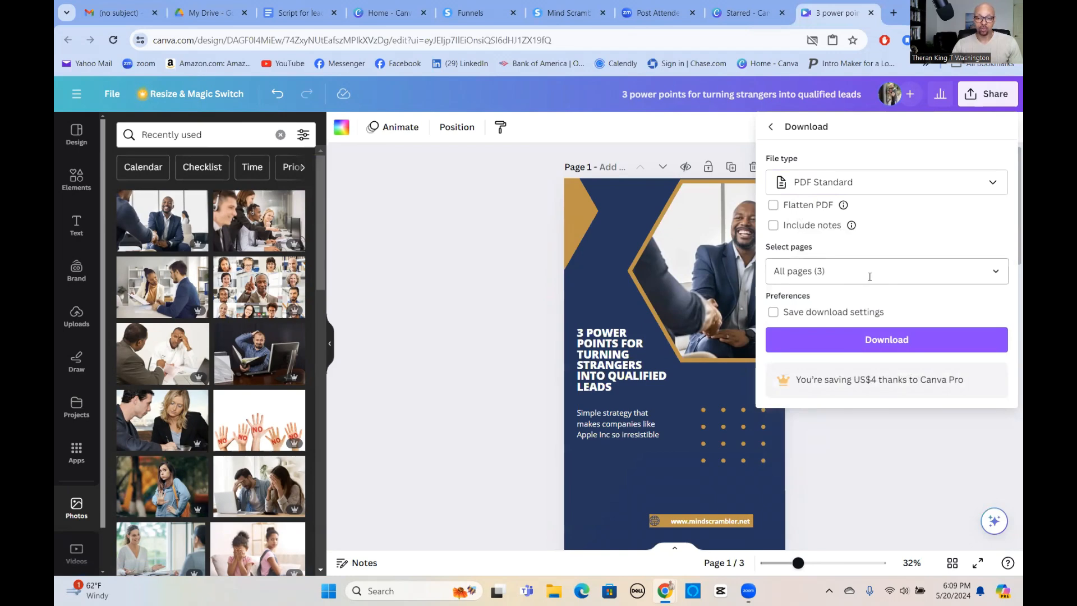
# - Download all three pages of the design, and open the downloaded PDF to check its cover page
pyautogui.click(997, 275)
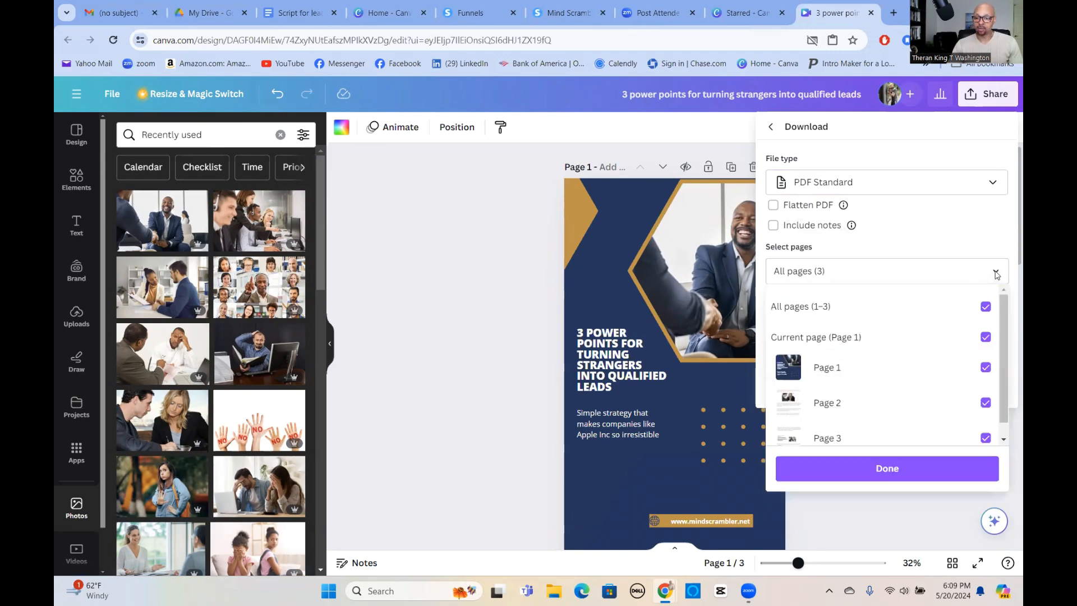
pyautogui.click(986, 438)
pyautogui.click(934, 417)
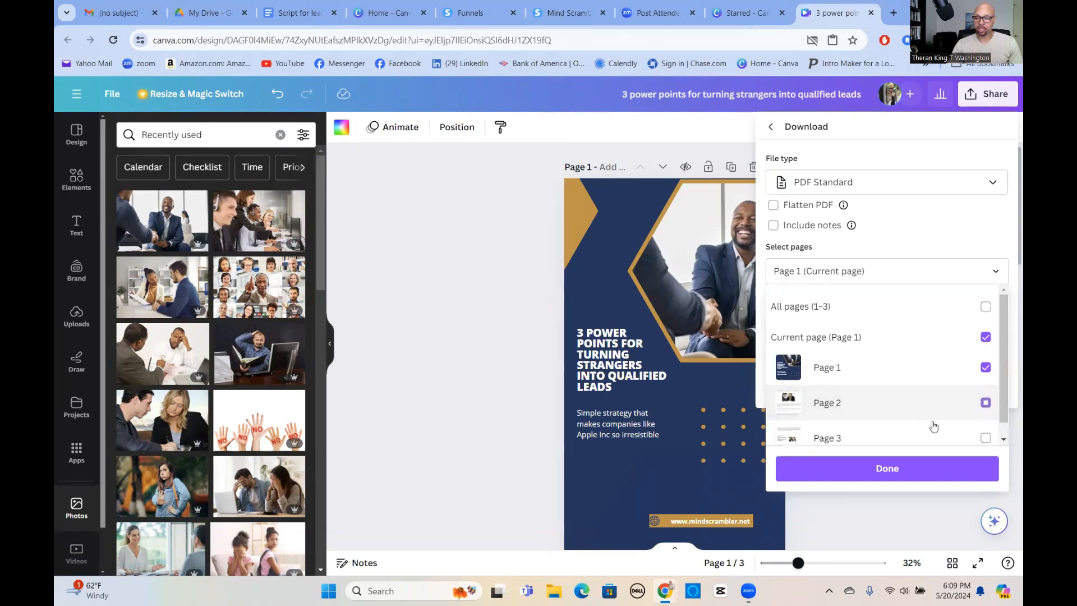
pyautogui.click(985, 402)
pyautogui.click(988, 439)
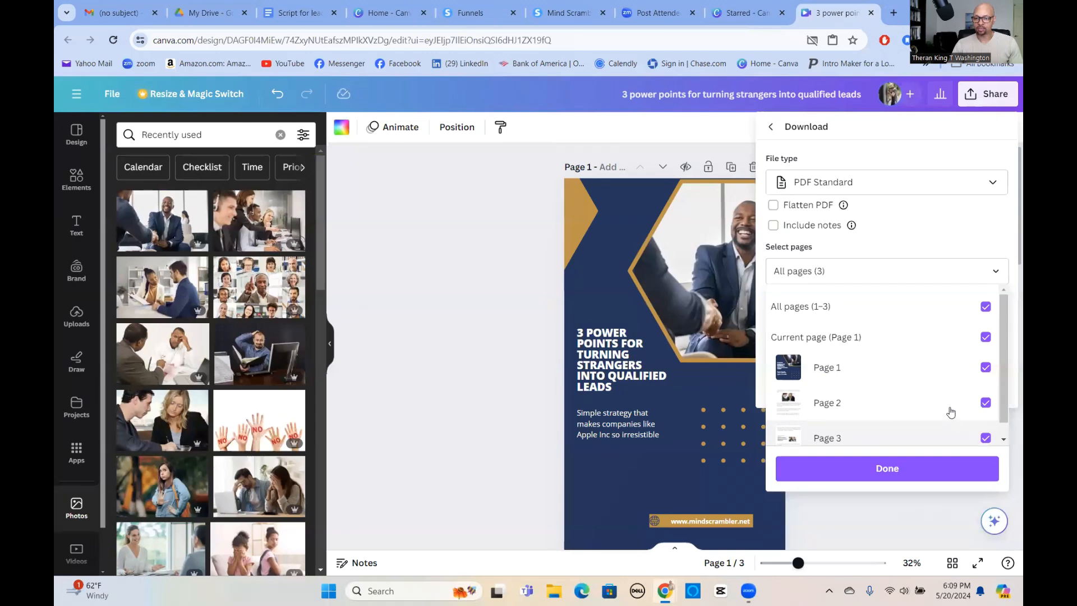
pyautogui.click(886, 471)
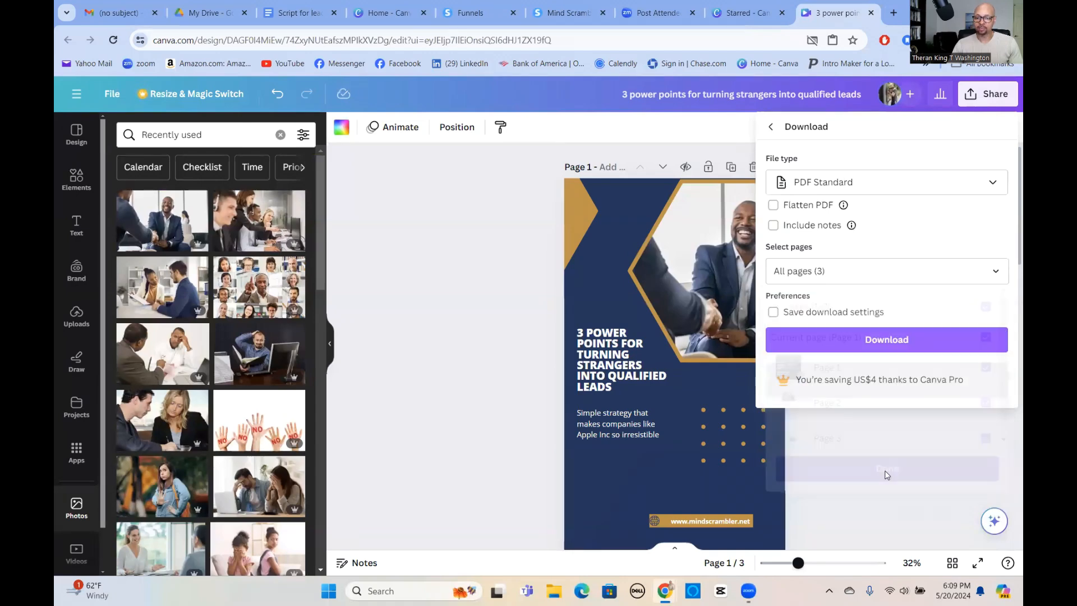
pyautogui.click(884, 341)
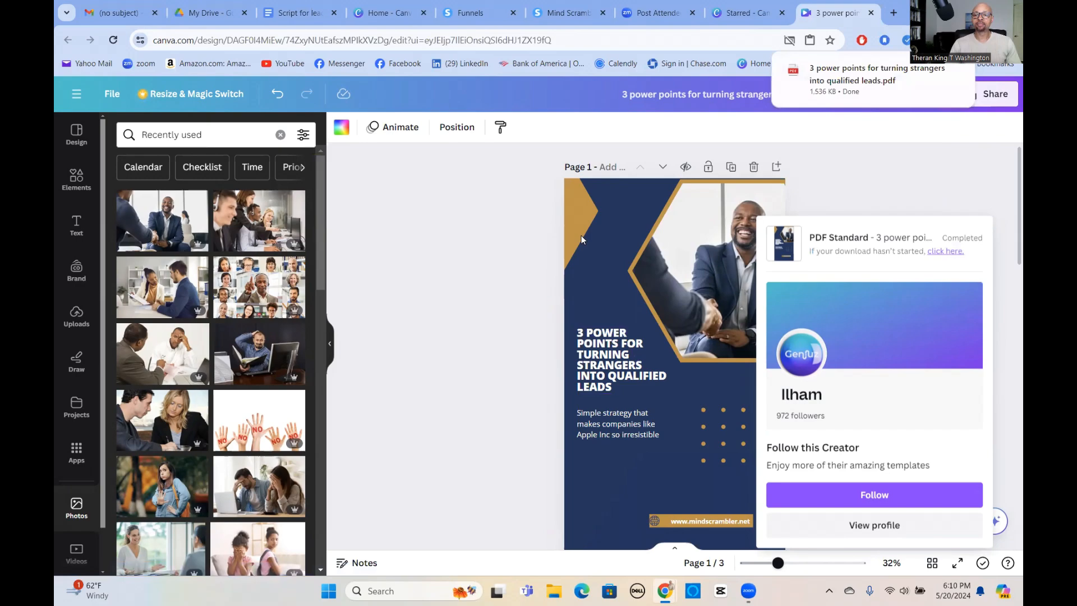
pyautogui.click(867, 80)
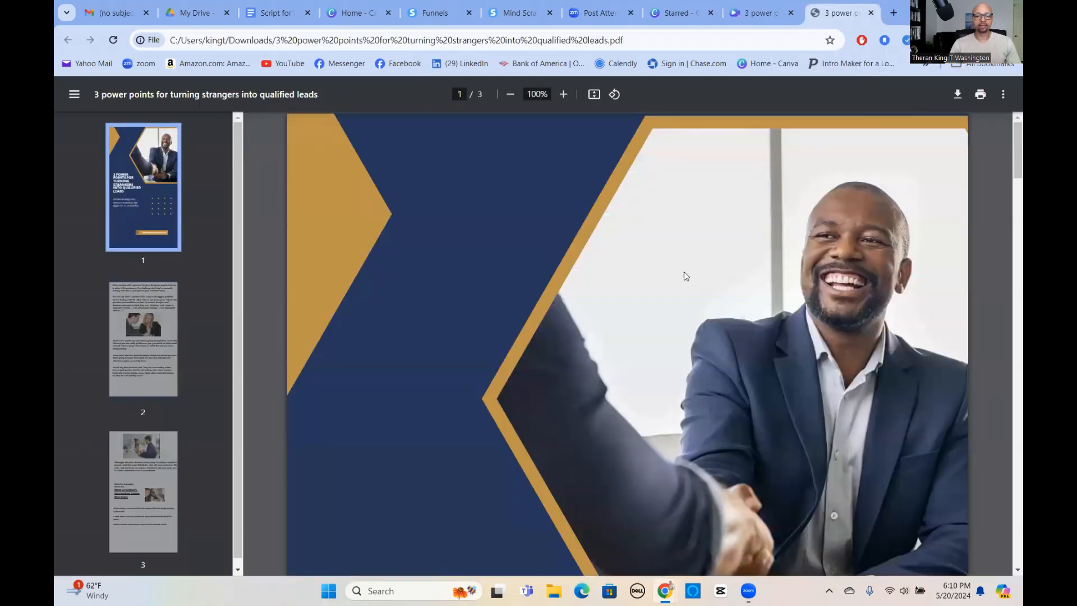
pyautogui.scroll(-15, 458, 397)
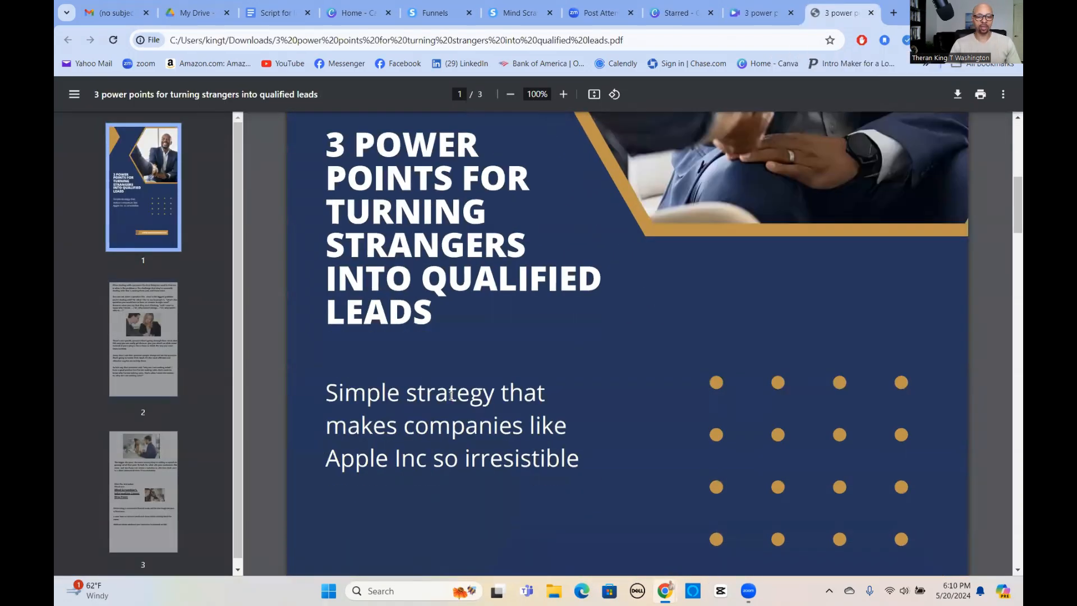
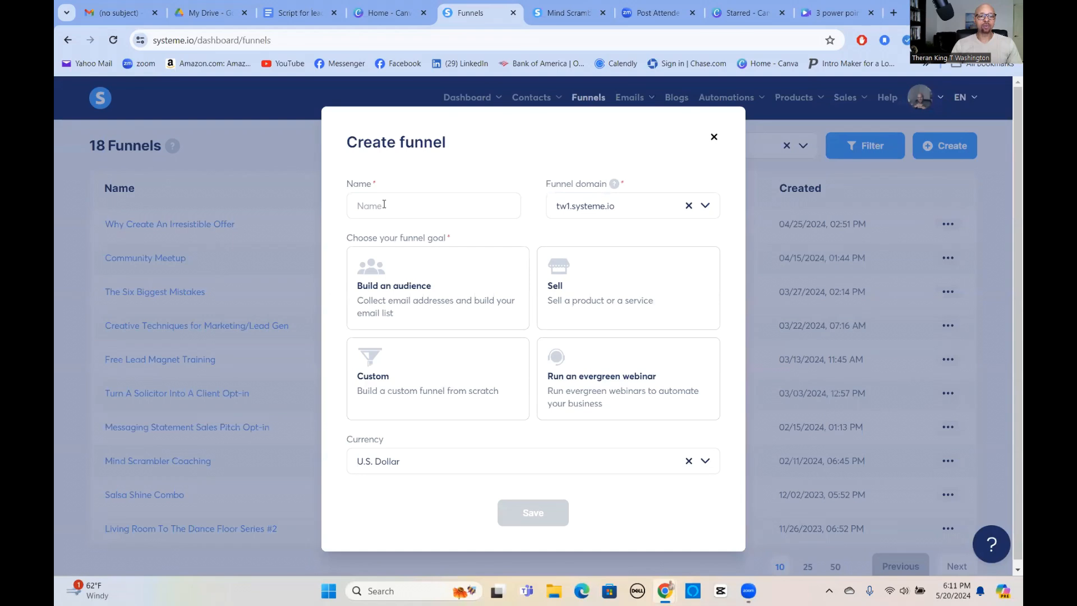
pyautogui.click(384, 205)
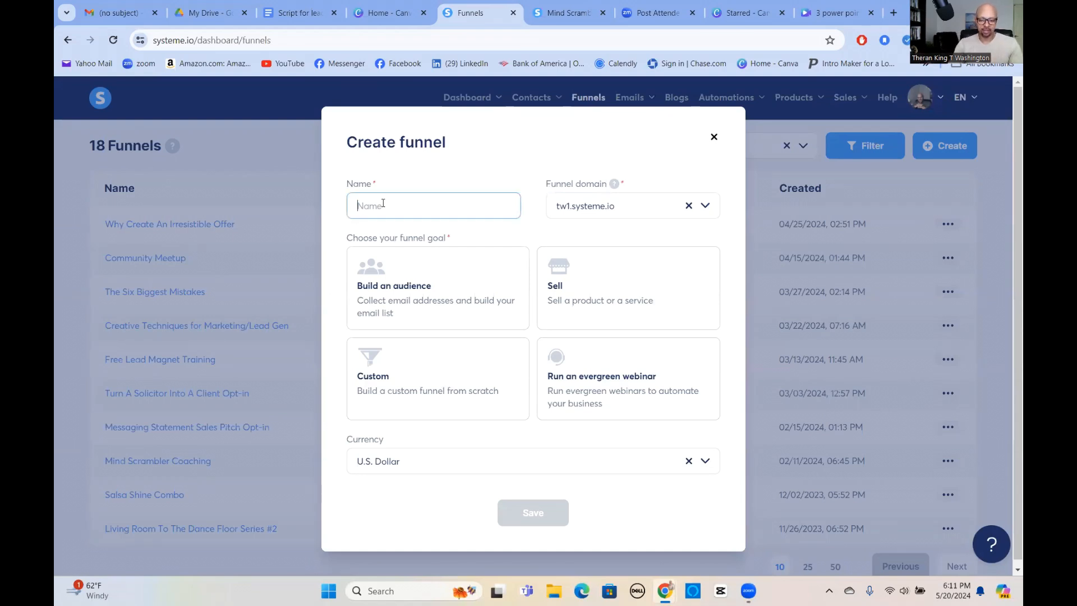
pyautogui.write('Test')
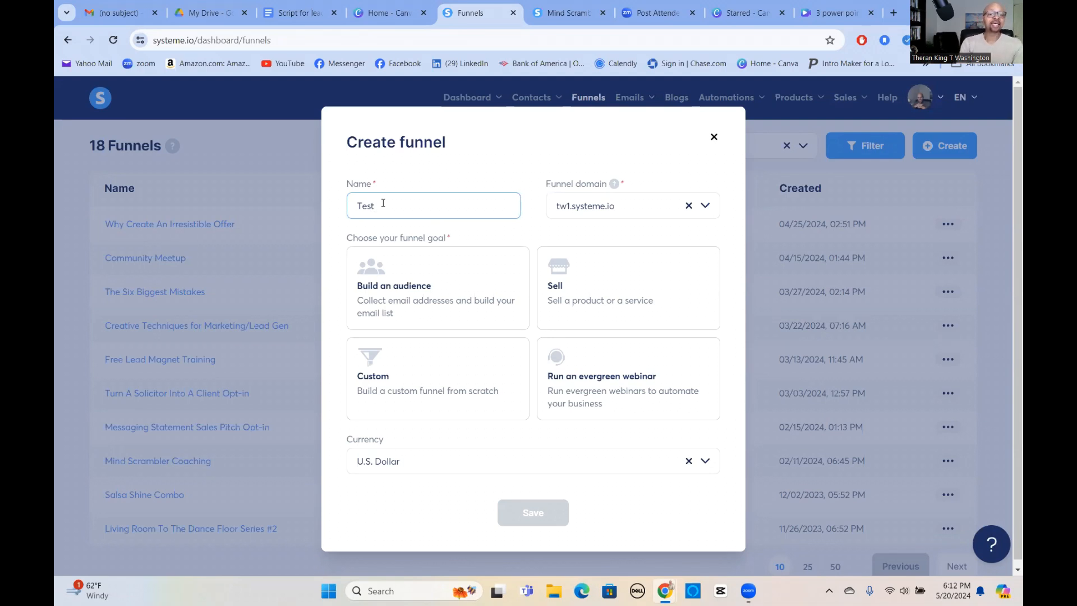
pyautogui.write(' This')
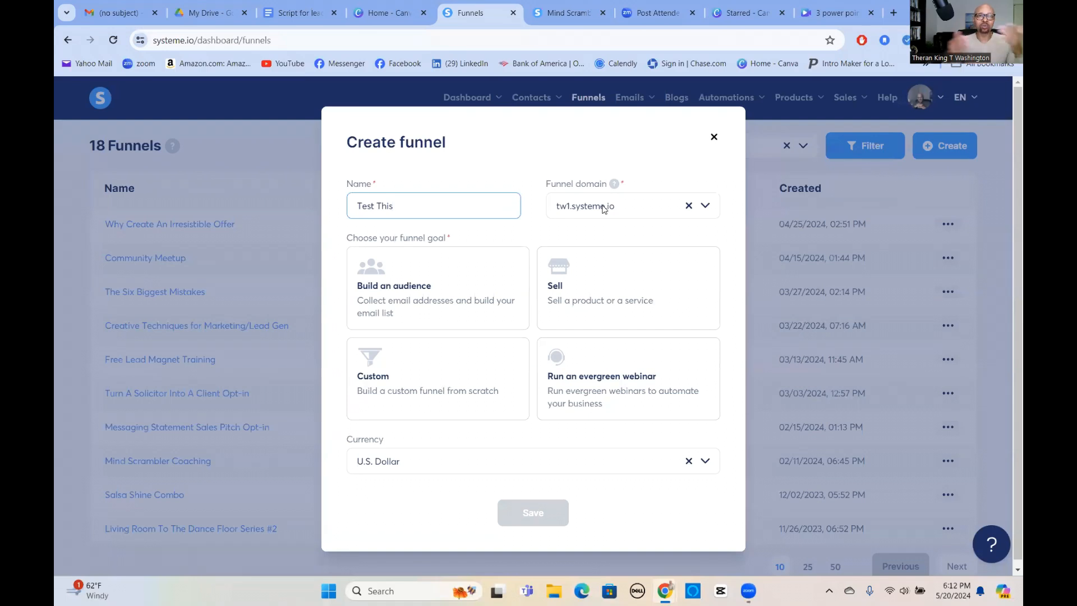
pyautogui.click(706, 207)
pyautogui.click(623, 260)
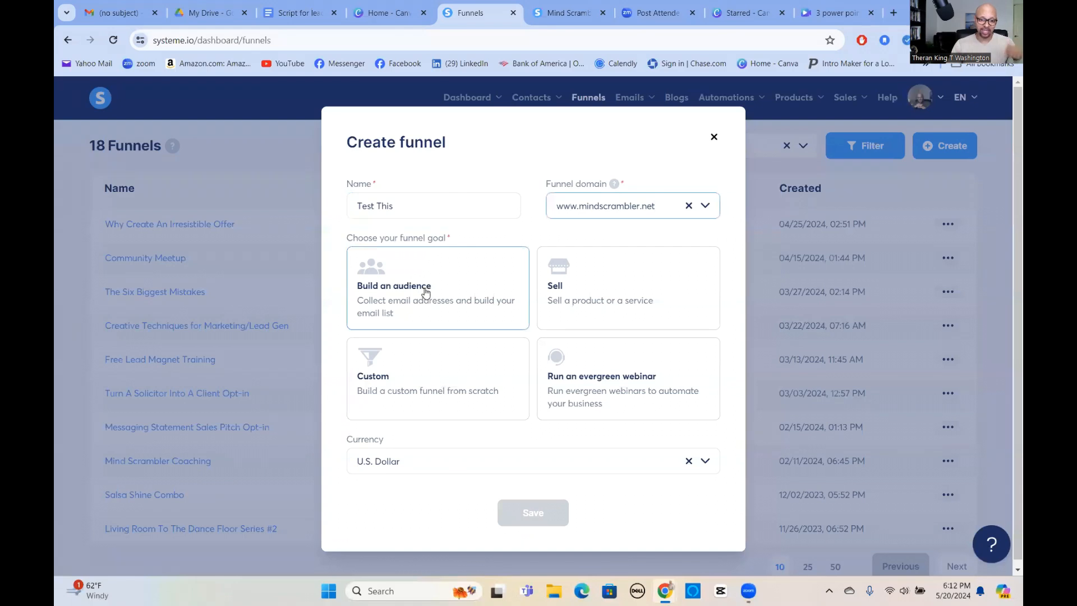
# - Set the funnel goal to Build an audience, keep U.S. Dollar as the currency, and save the funnel
pyautogui.click(427, 295)
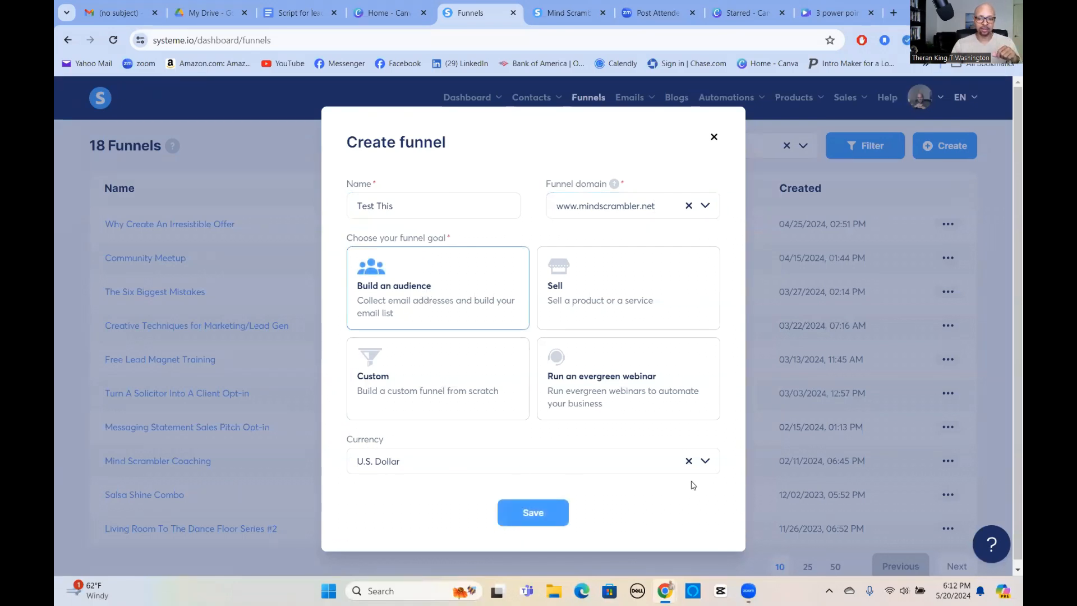
pyautogui.click(706, 464)
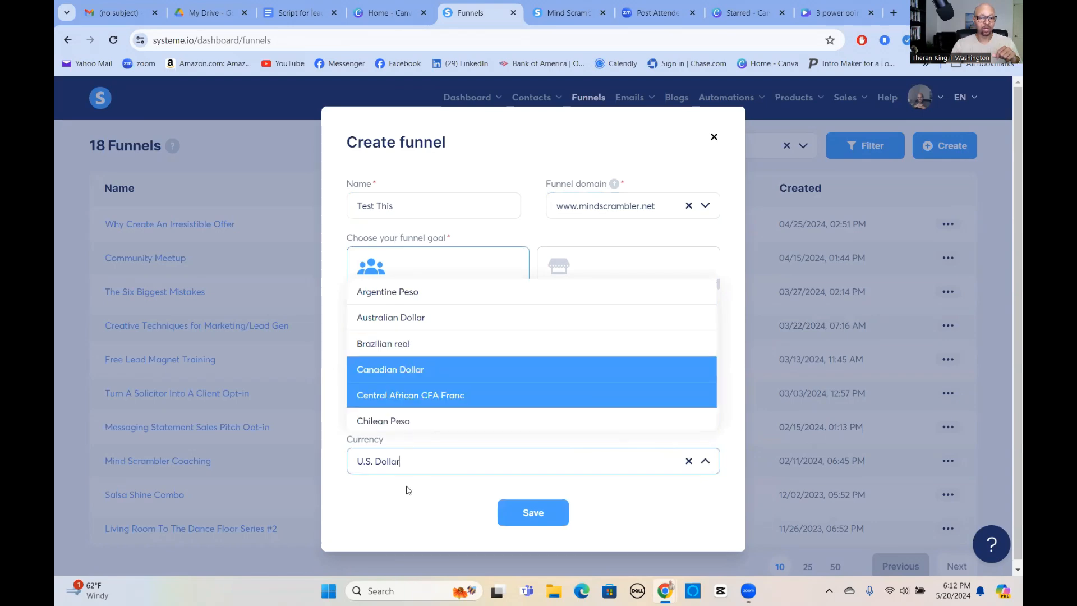
pyautogui.click(432, 463)
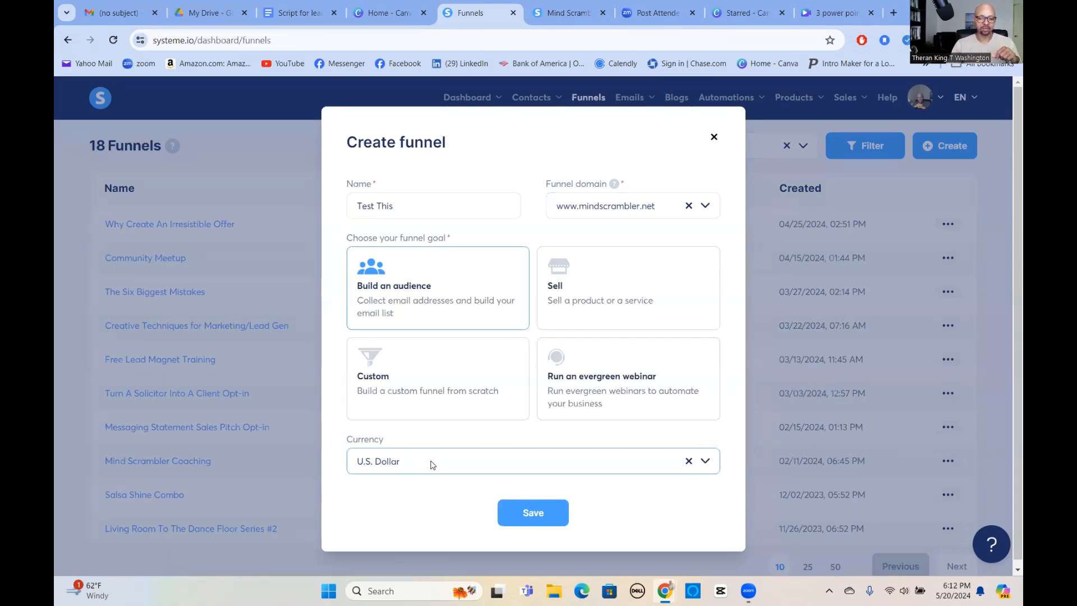
pyautogui.click(539, 512)
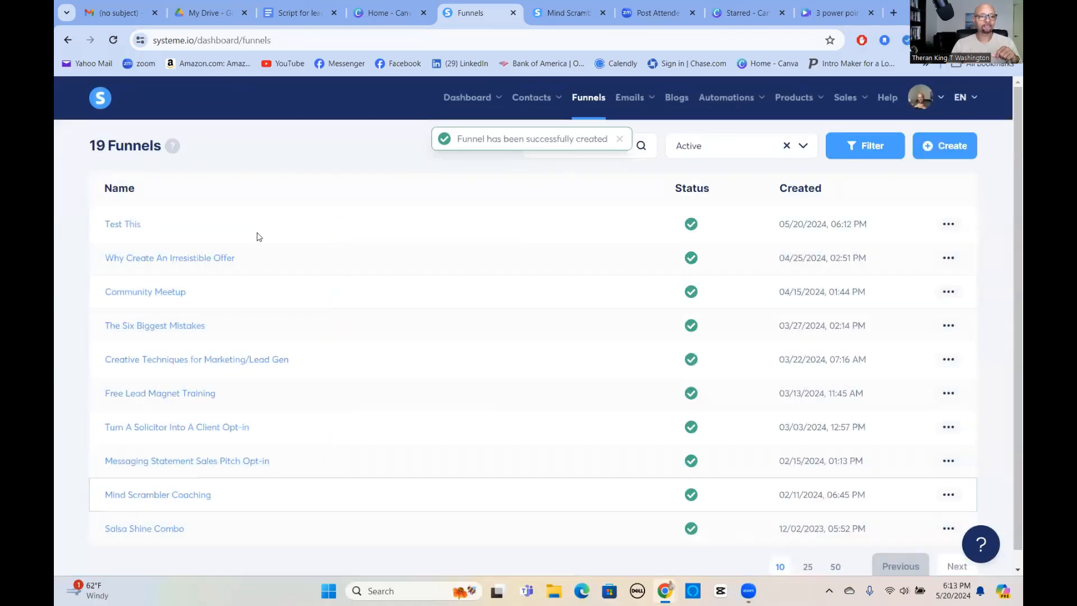
# - Open the "Test This" funnel and apply the pink "Uncover the Book That Will Transform Your Life!" template to its squeeze page
pyautogui.click(136, 226)
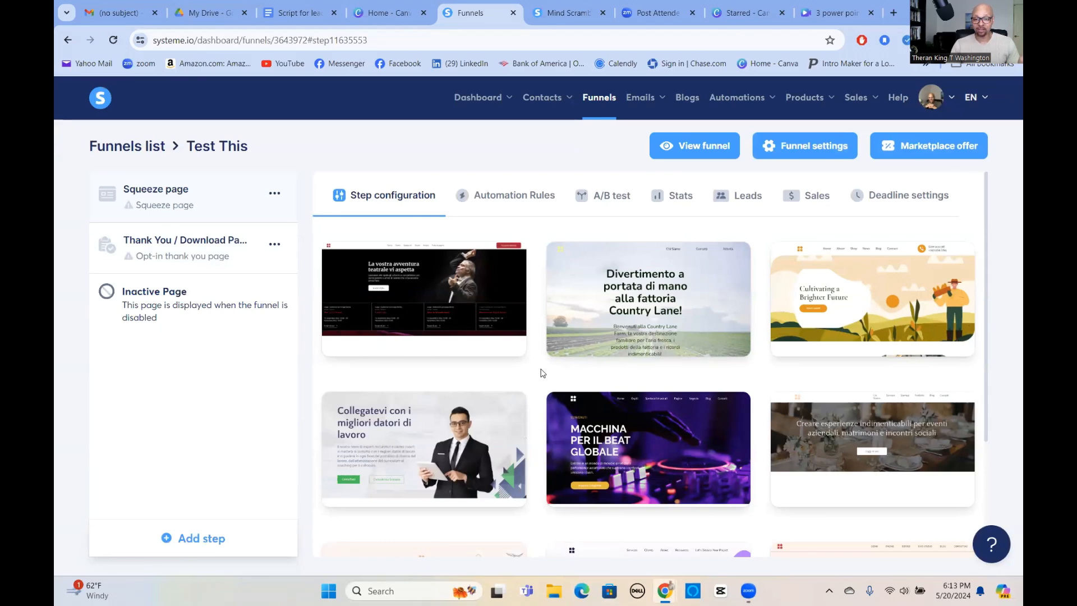
pyautogui.scroll(-3, 543, 373)
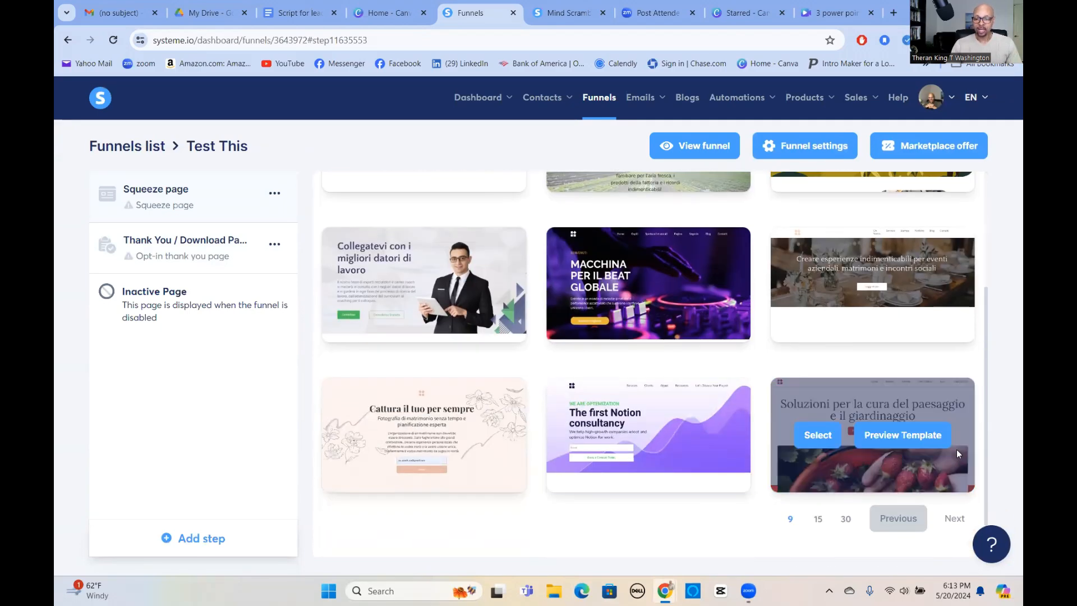
pyautogui.click(846, 519)
pyautogui.scroll(-12, 846, 521)
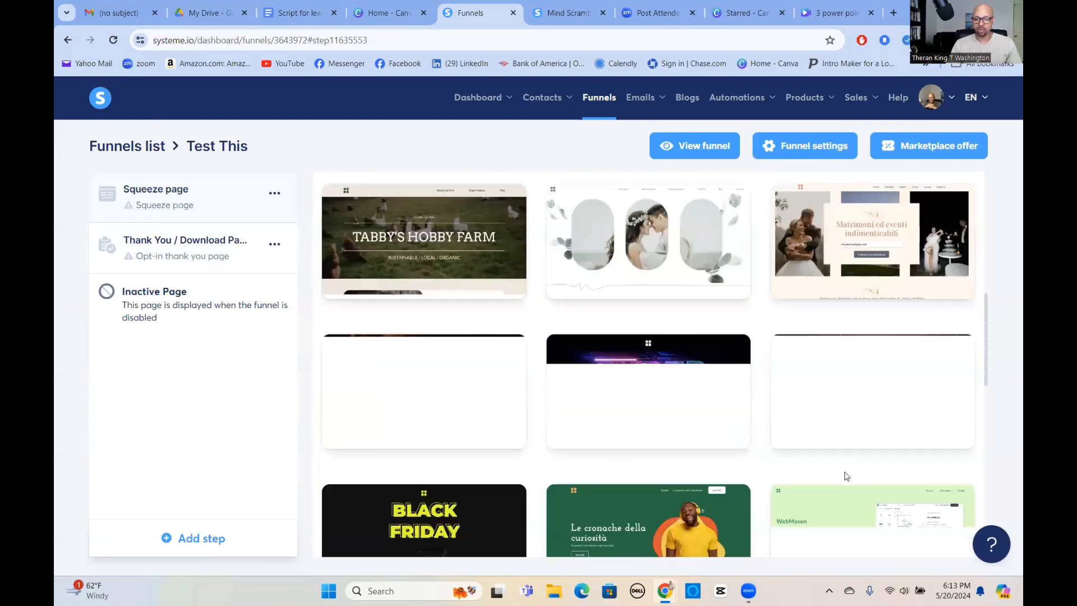
pyautogui.scroll(-3, 847, 473)
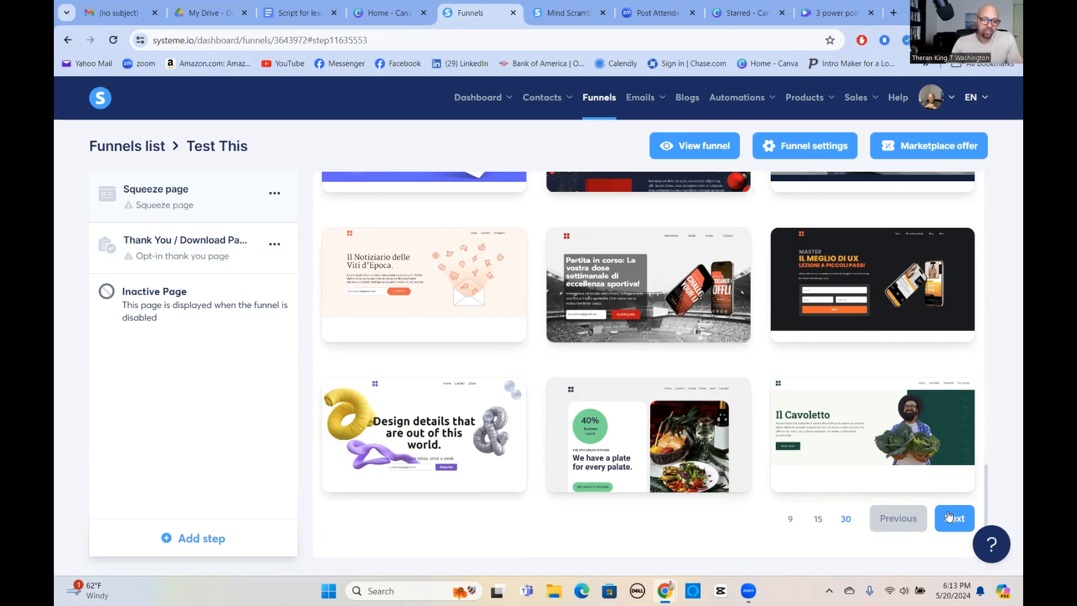
pyautogui.click(948, 517)
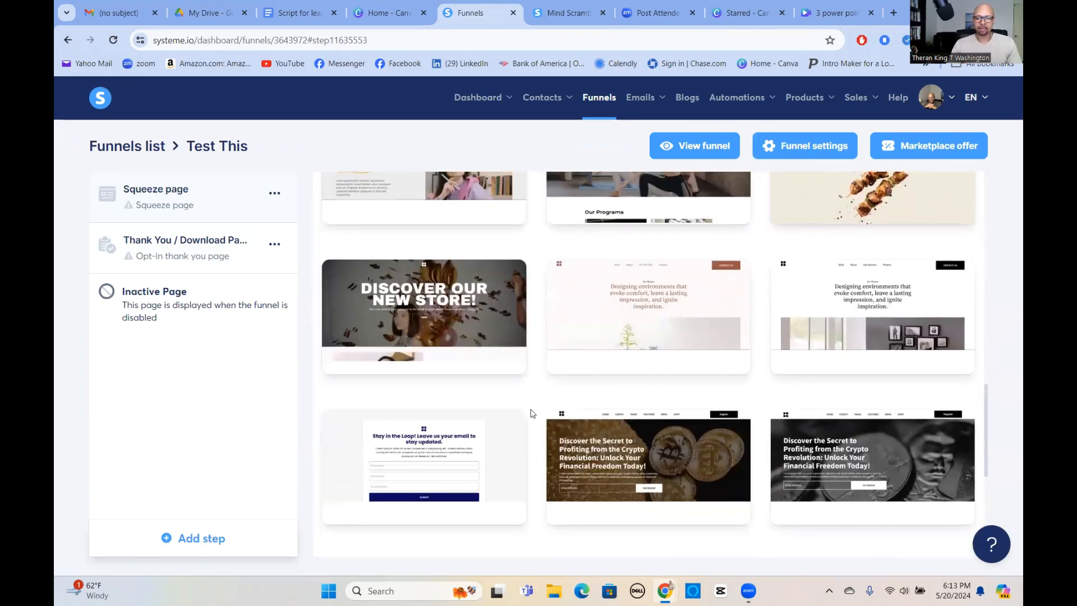
pyautogui.scroll(-6, 532, 413)
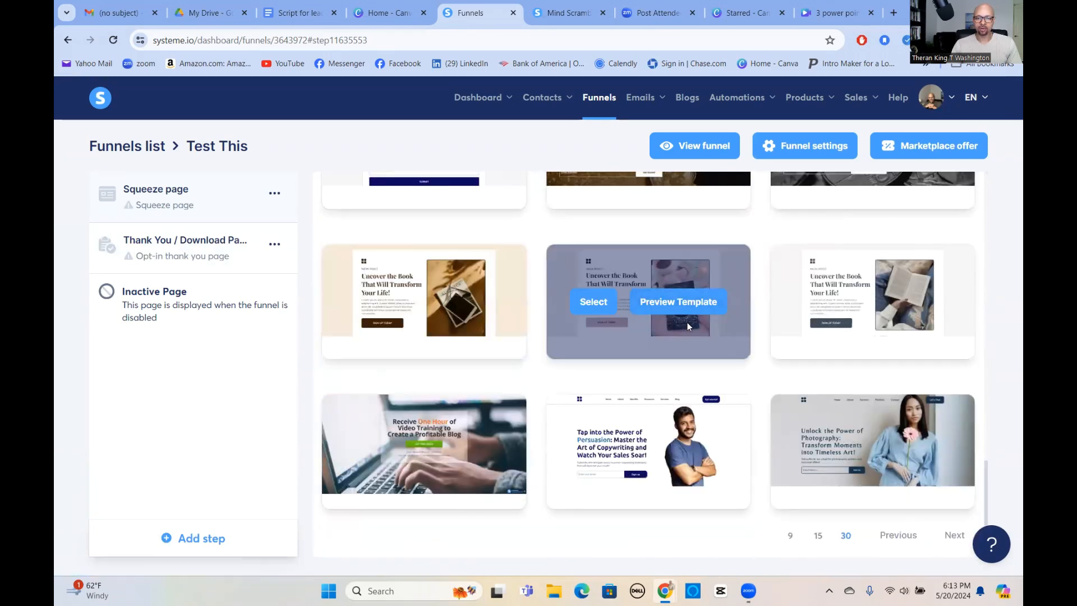
pyautogui.click(593, 303)
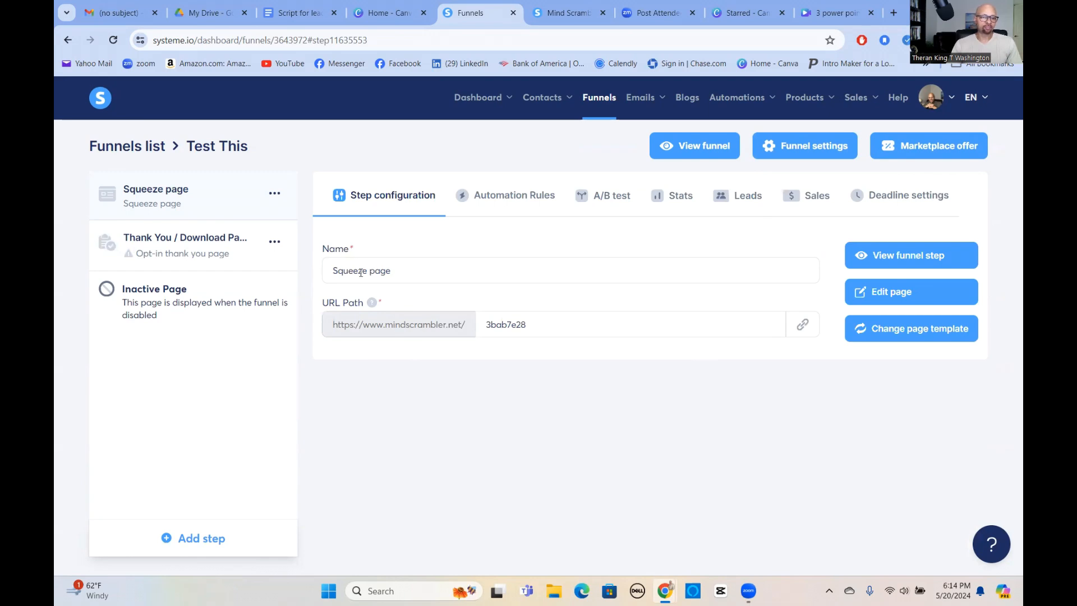
# - Rename the squeeze page step as "3 Power Points" and copy its page URL
pyautogui.moveTo(333, 271); pyautogui.dragTo(434, 273)
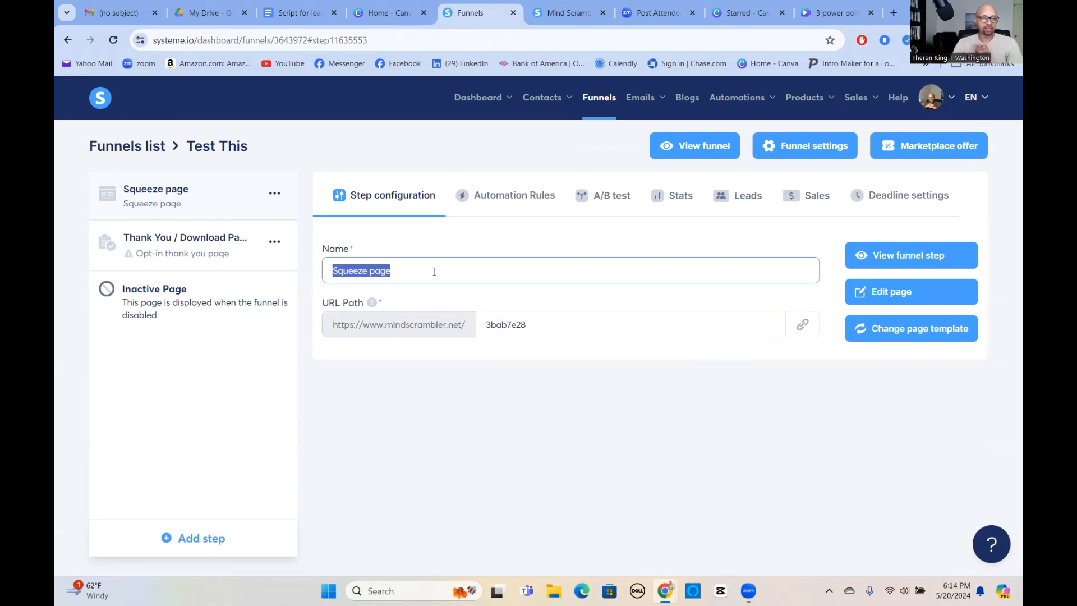
pyautogui.write('3 Power Points')
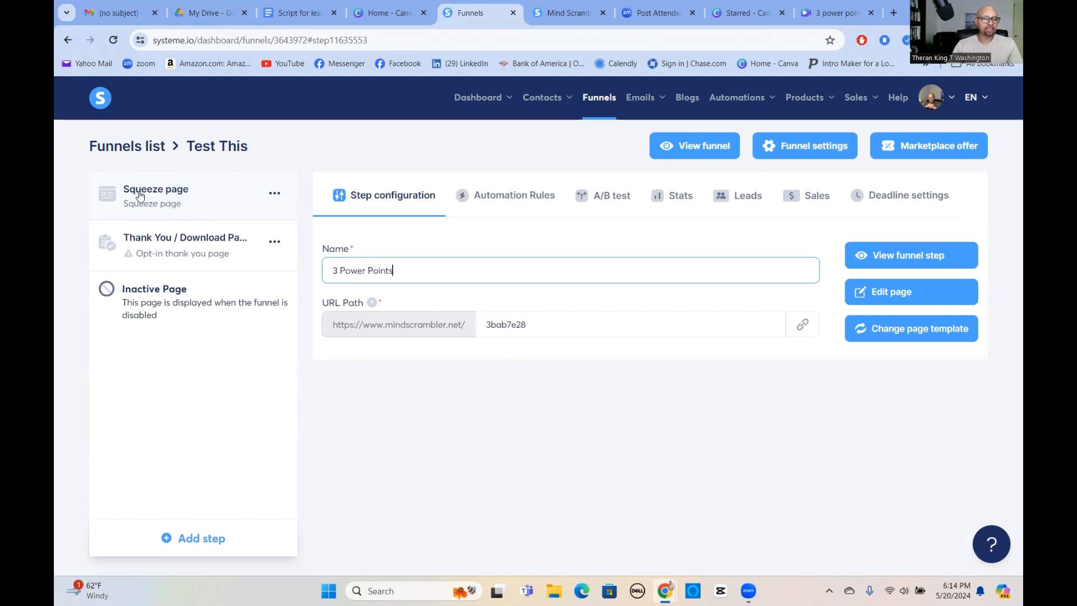
pyautogui.click(803, 326)
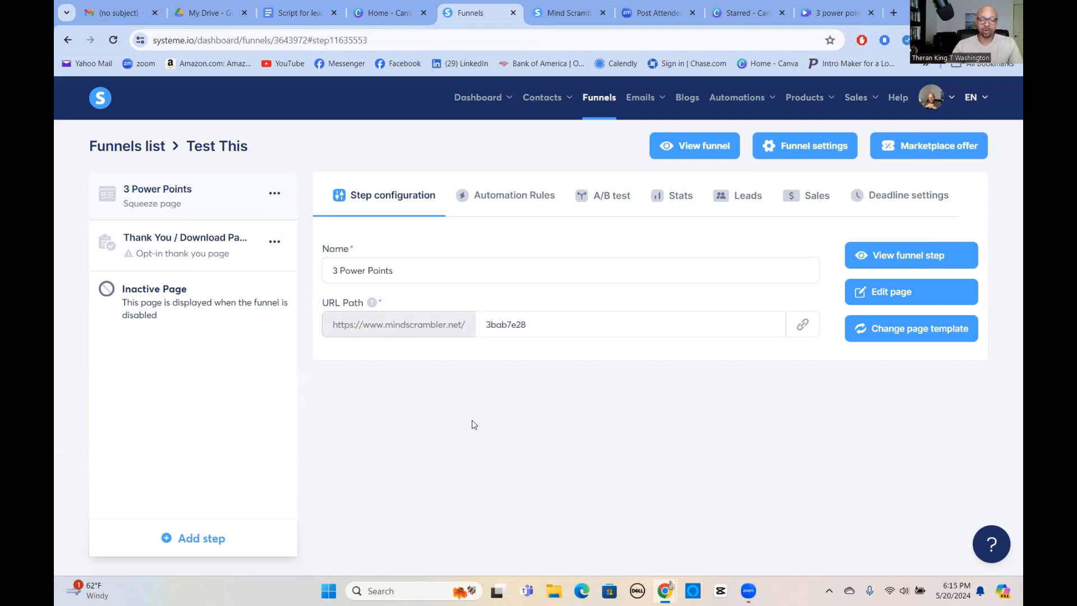
# - View the live squeeze page and look through its headline, text sections and sign-up form
pyautogui.click(901, 256)
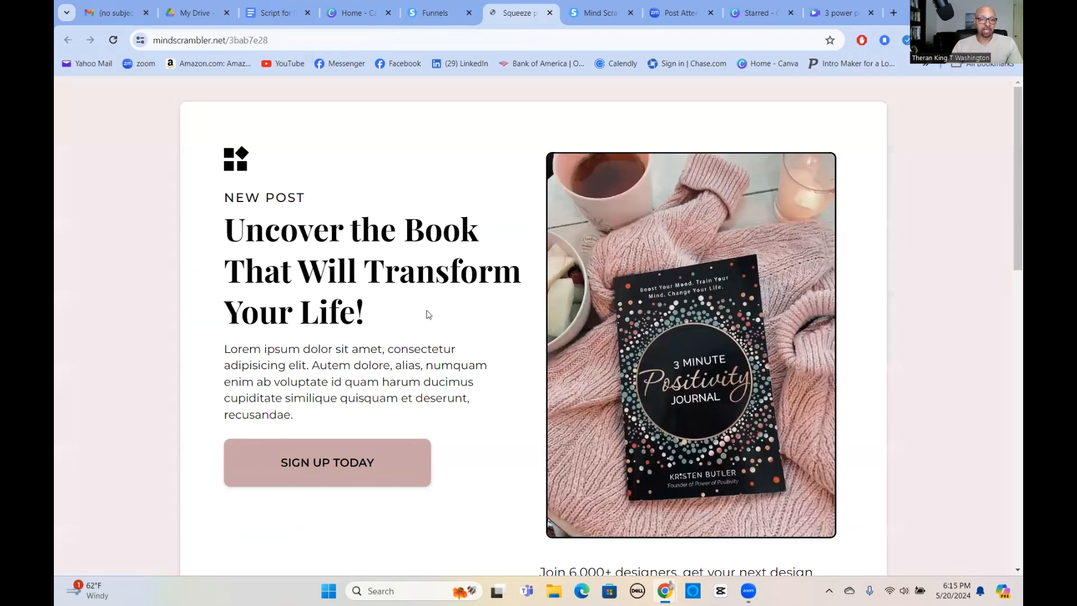
pyautogui.scroll(-7, 405, 331)
pyautogui.scroll(-7, 407, 331)
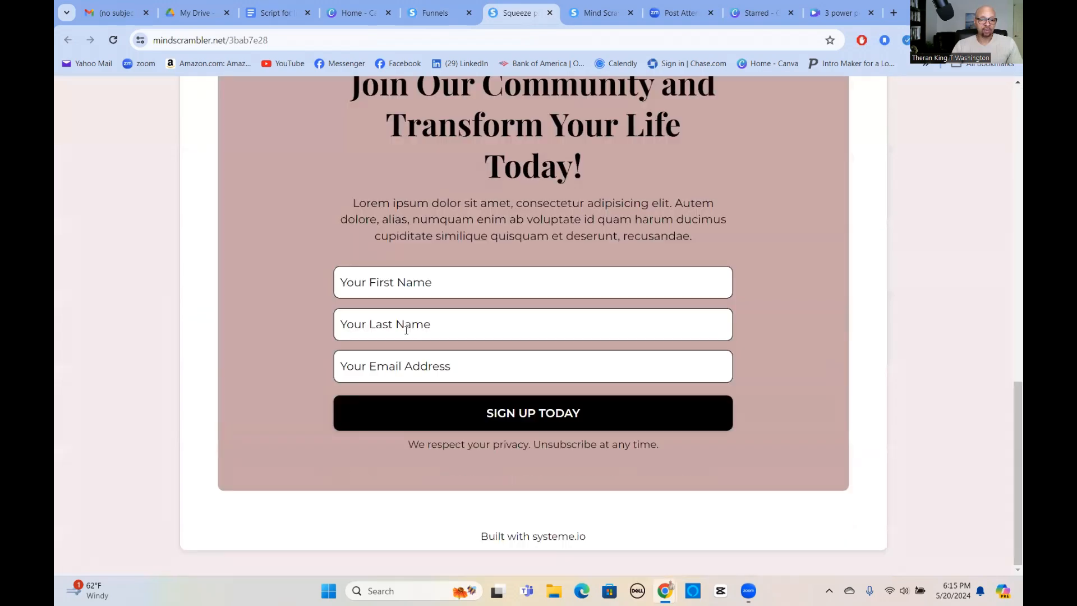
pyautogui.scroll(10, 594, 333)
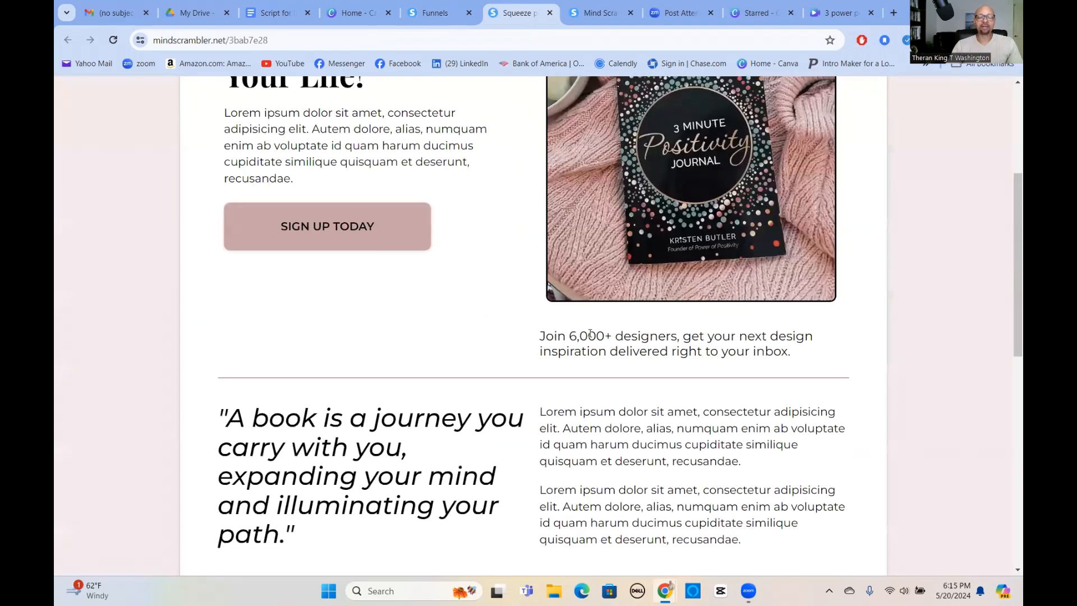
pyautogui.scroll(4, 589, 334)
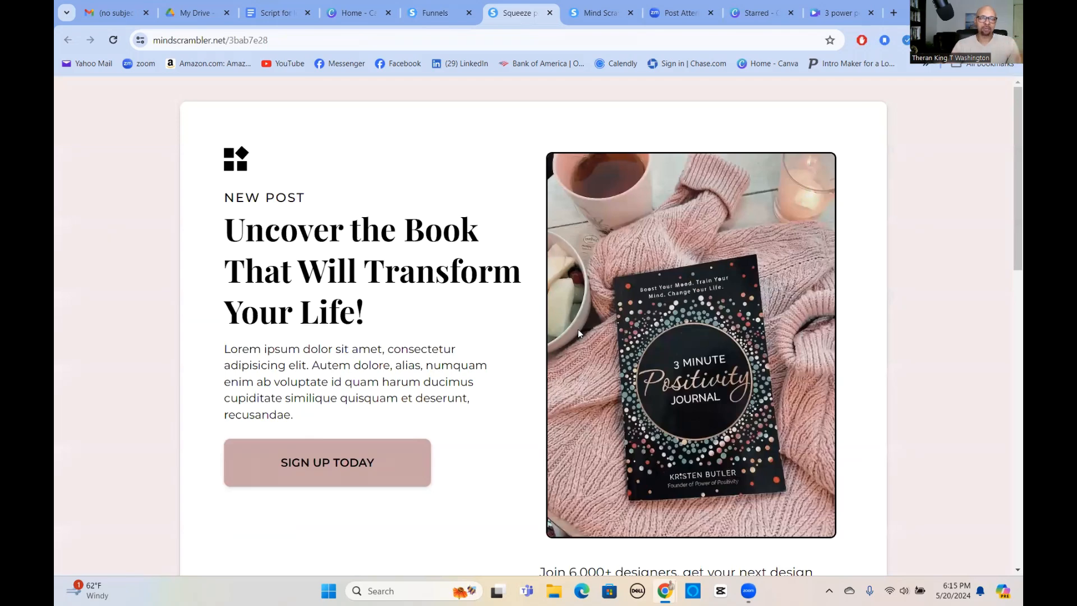
pyautogui.scroll(-9, 579, 329)
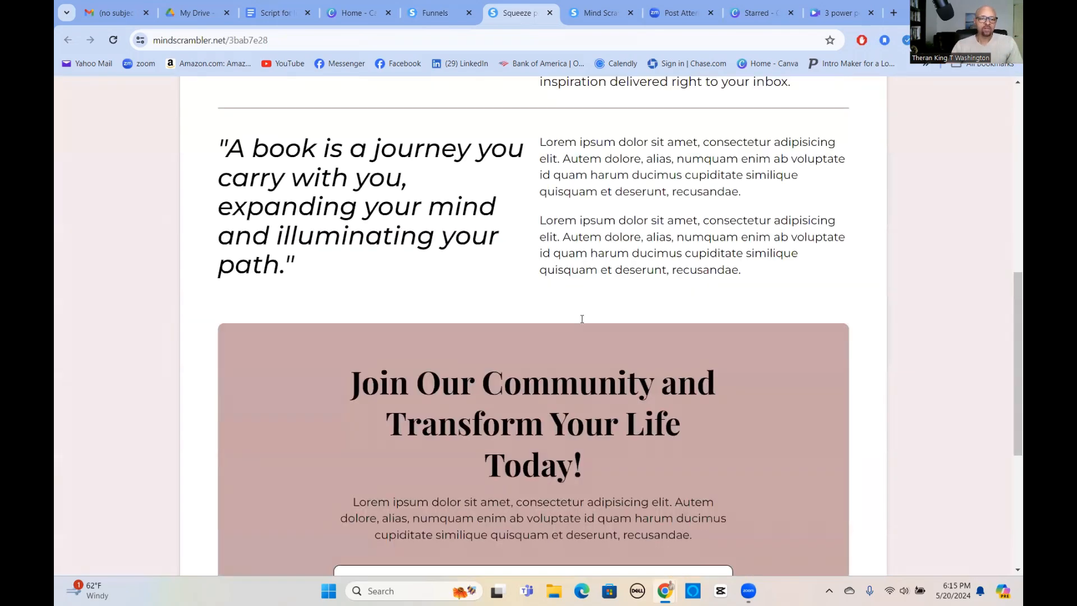
# - Finish reviewing the live squeeze page, close it, and open the "3 Power Points" page for editing
pyautogui.scroll(-5, 582, 319)
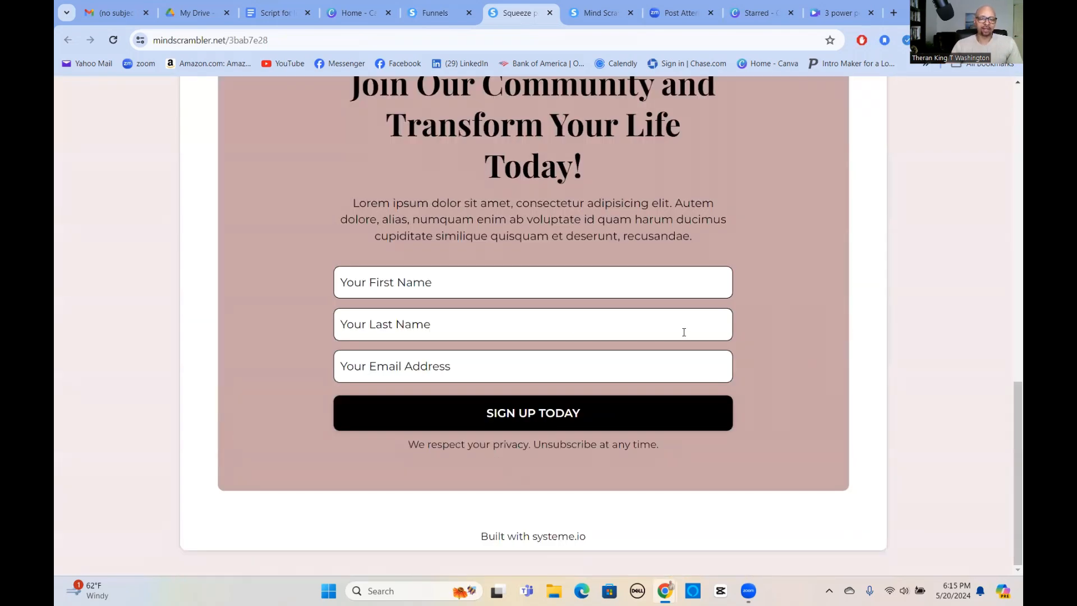
pyautogui.scroll(10, 633, 348)
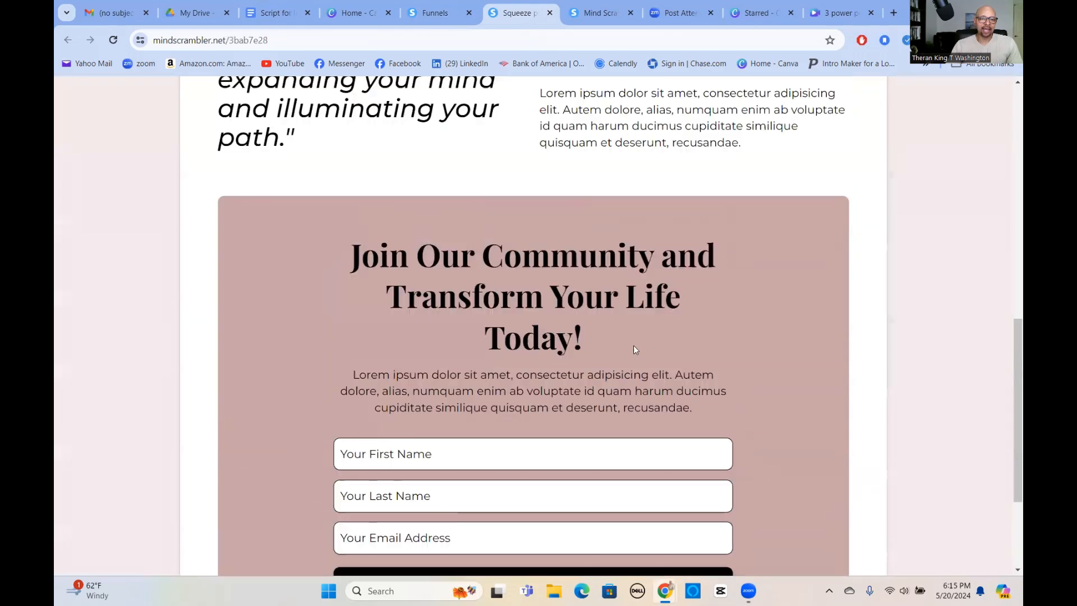
pyautogui.scroll(3, 567, 347)
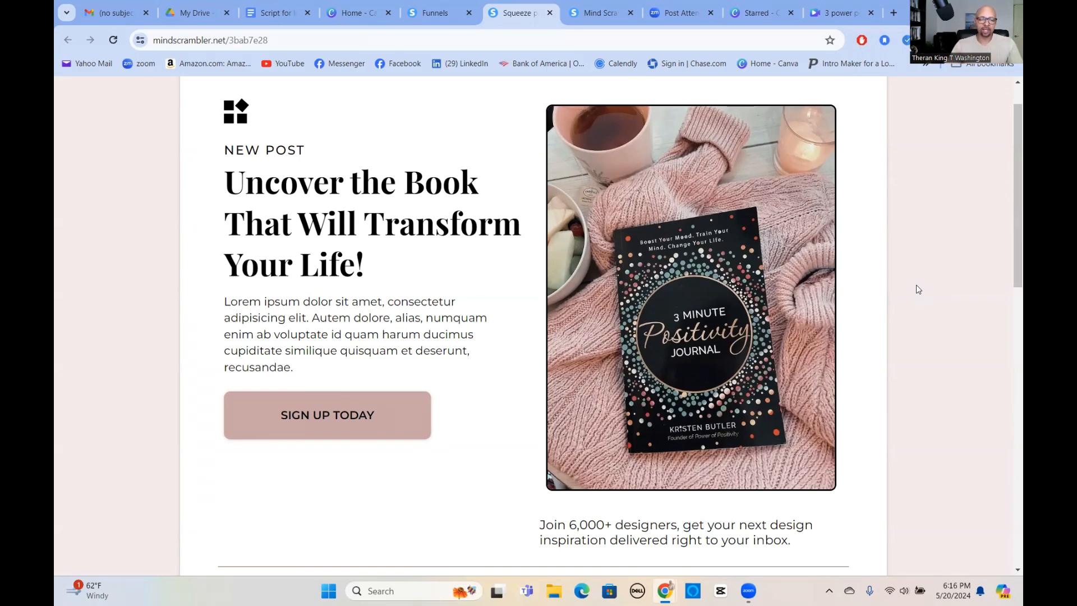
pyautogui.click(550, 15)
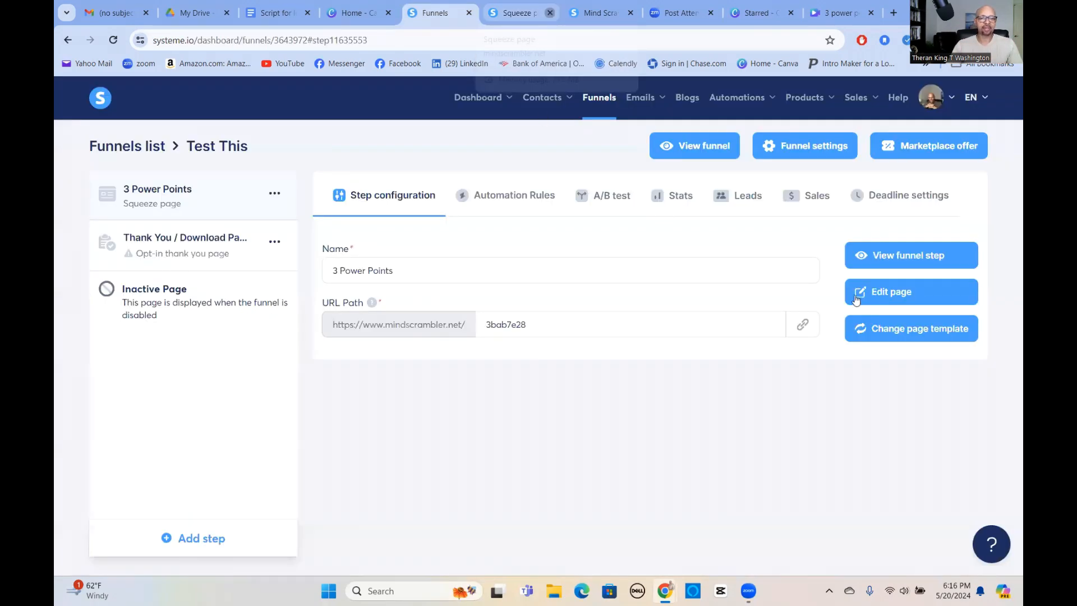
pyautogui.click(887, 292)
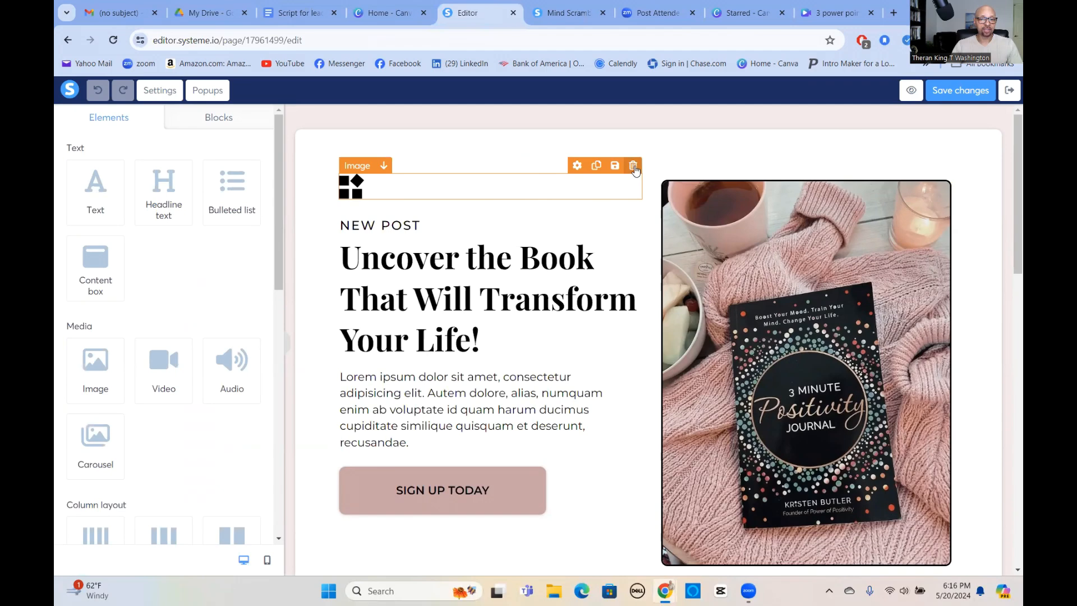
# - Replace the small placeholder logo above the headline with mindscramblersinglelogo.png from the uploaded images
pyautogui.click(357, 193)
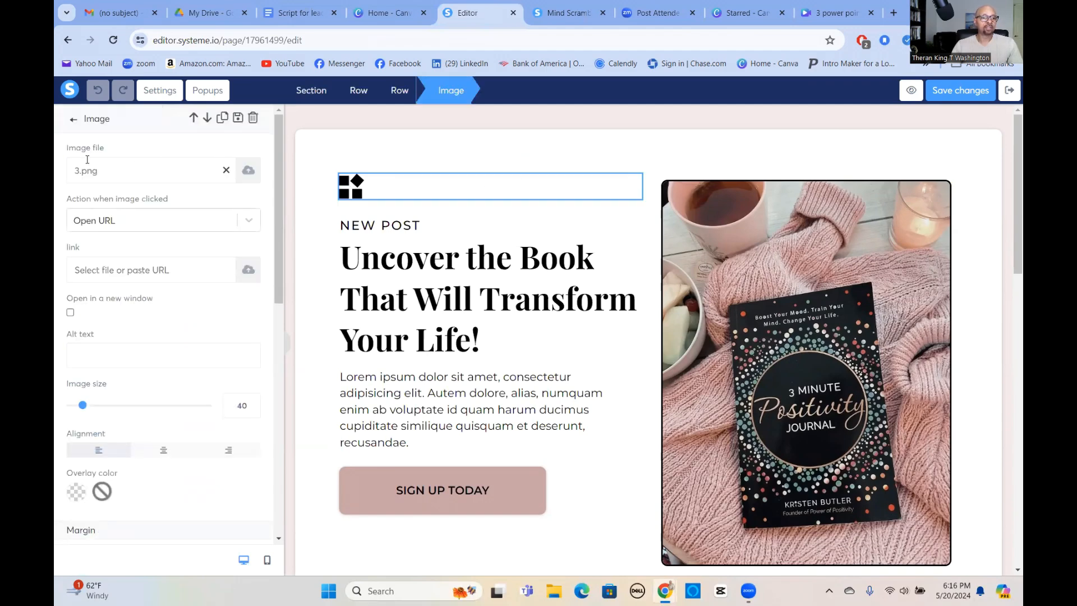
pyautogui.click(249, 172)
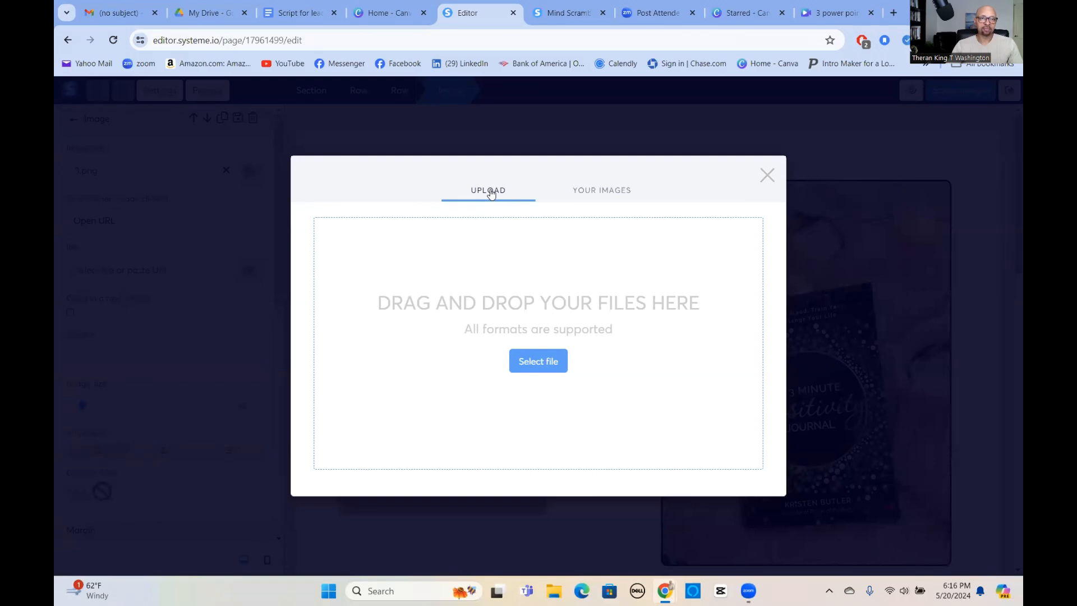
pyautogui.click(604, 192)
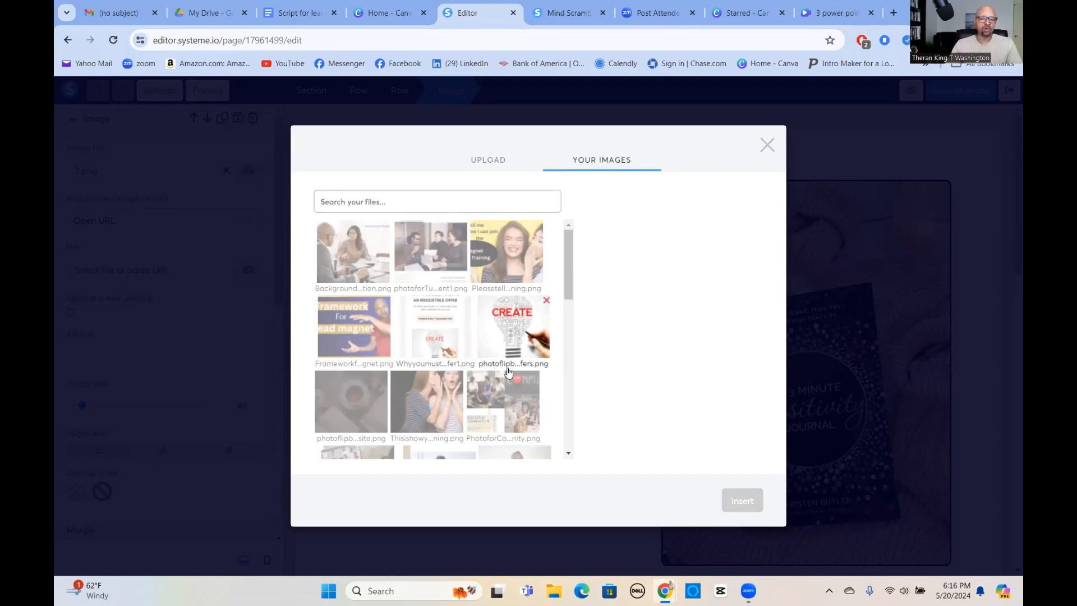
pyautogui.scroll(-10, 513, 353)
pyautogui.scroll(-5, 516, 336)
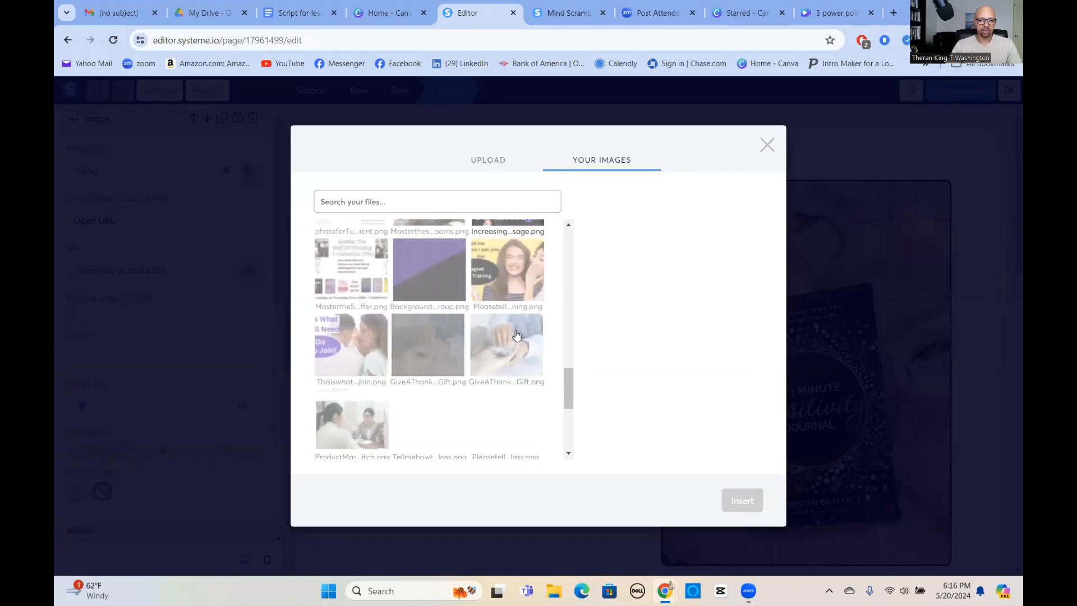
pyautogui.scroll(-10, 509, 337)
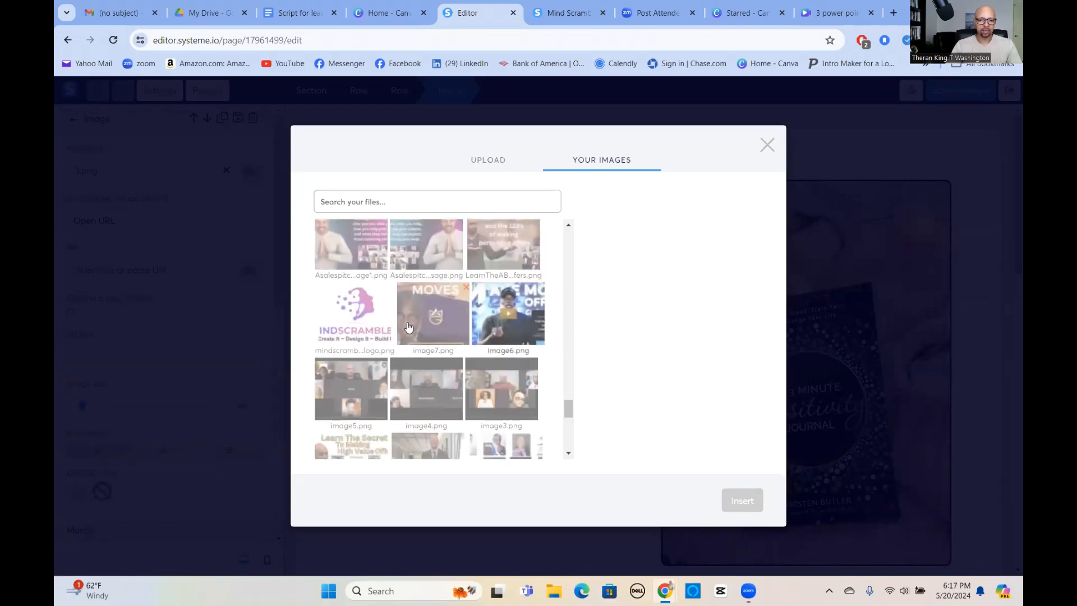
pyautogui.click(355, 311)
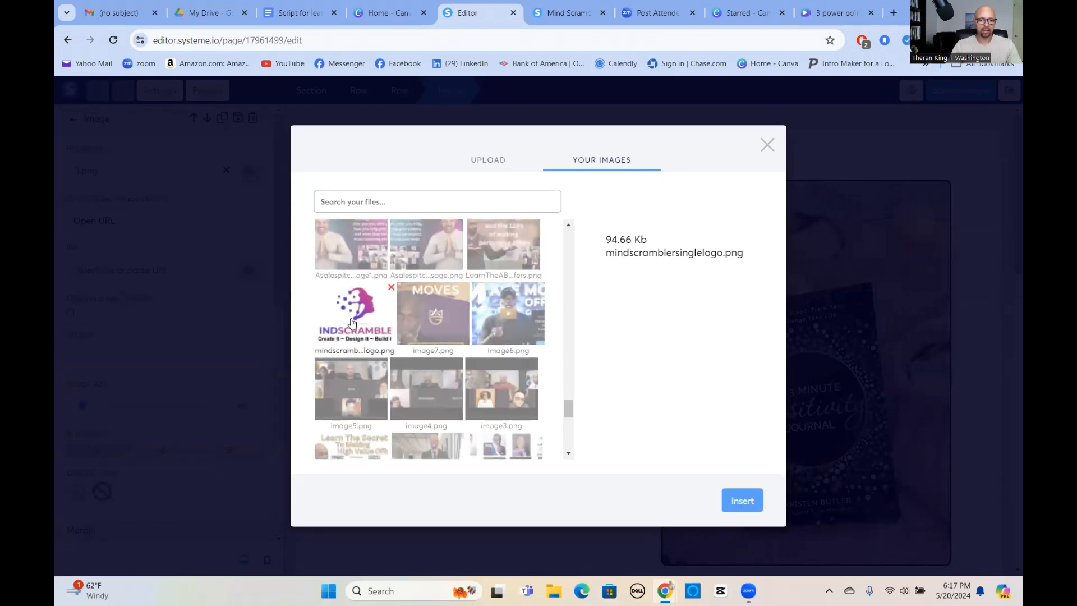
pyautogui.click(740, 496)
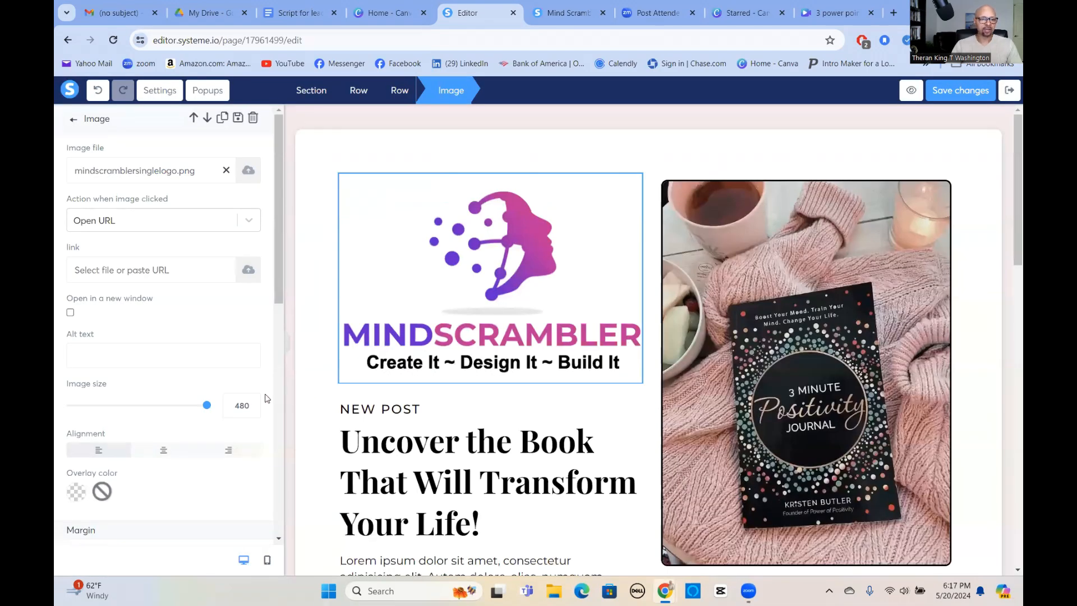
# - Reduce the Mindscrambler logo to an image size of 70
pyautogui.moveTo(205, 409); pyautogui.dragTo(90, 409)
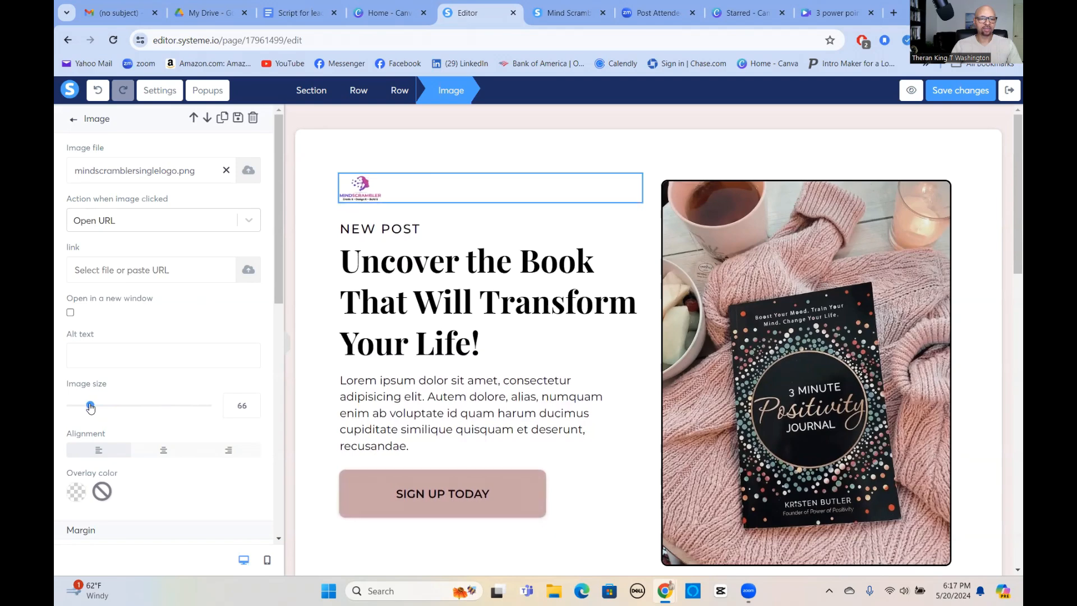
pyautogui.click(253, 403)
pyautogui.click(252, 403)
pyautogui.click(253, 403)
pyautogui.click(252, 403)
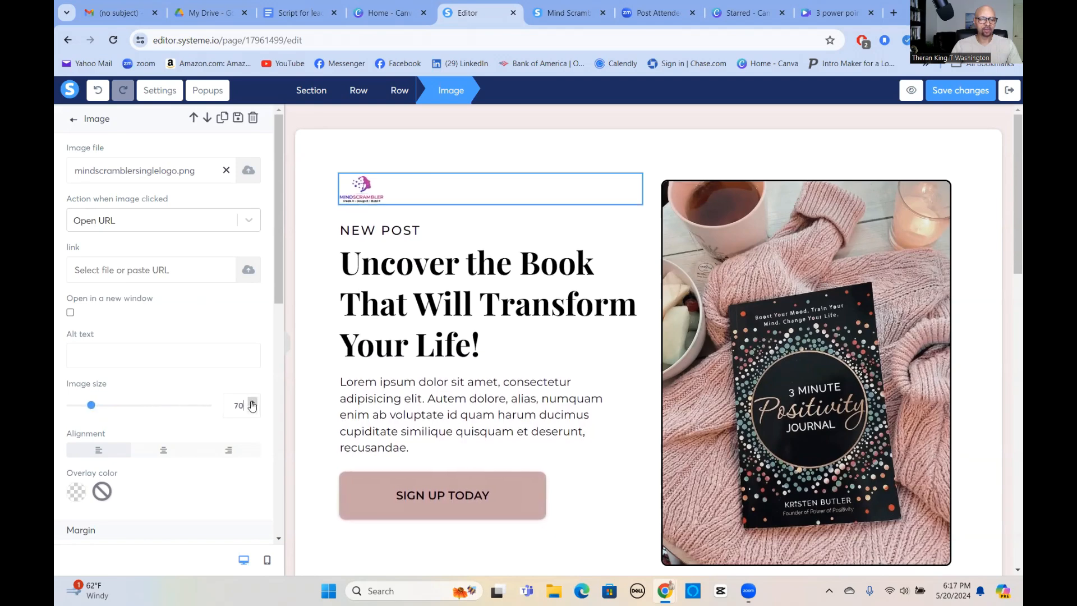
pyautogui.click(409, 229)
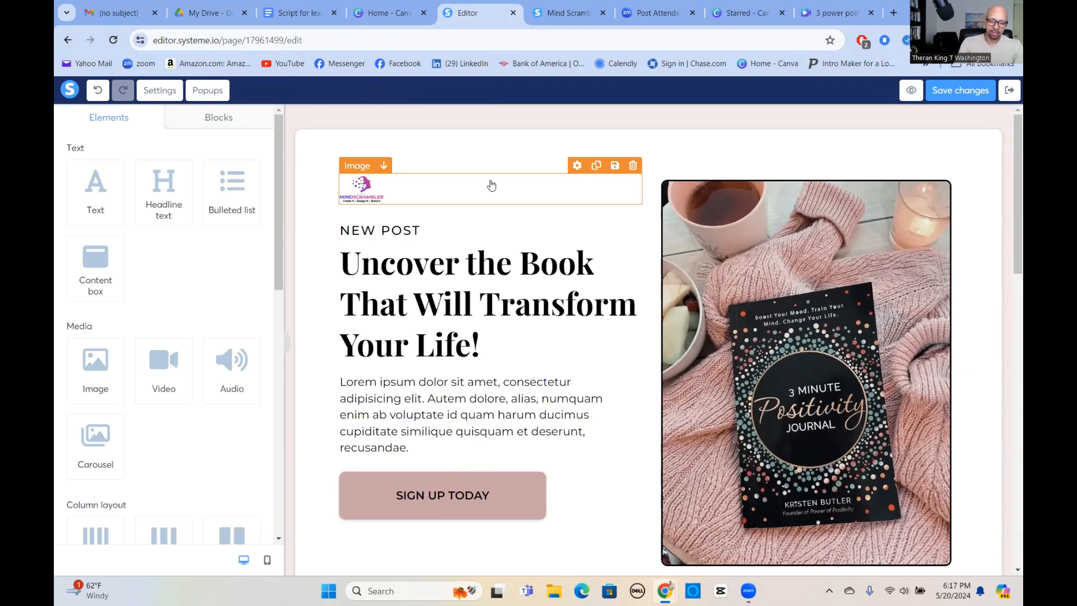
# - Replace the "NEW POST" text above the headline with "Live your best life"
pyautogui.click(340, 233)
pyautogui.tripleClick(385, 231)
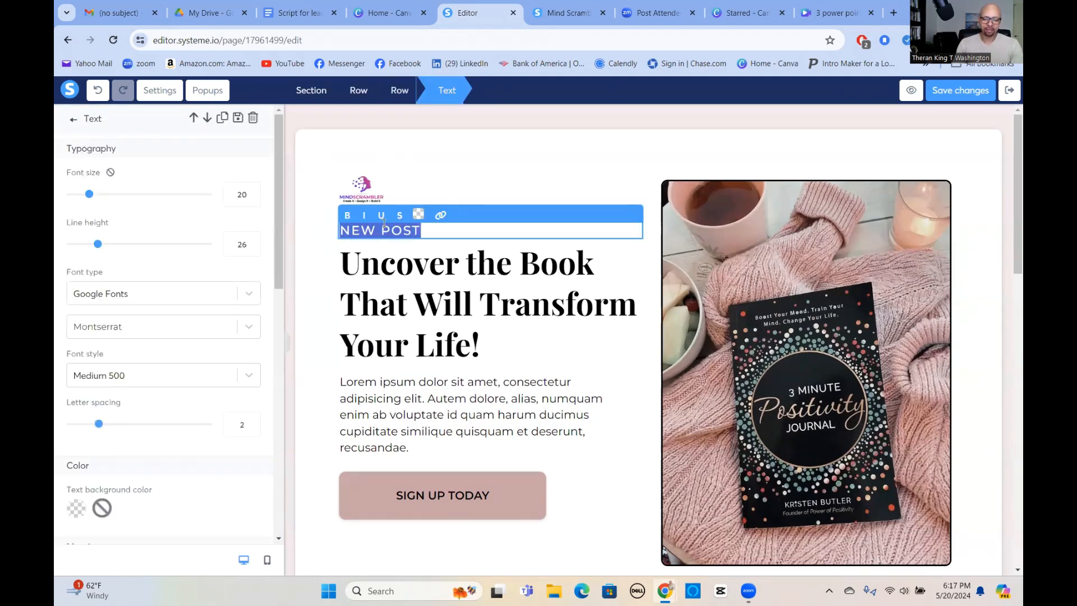
pyautogui.write('Live')
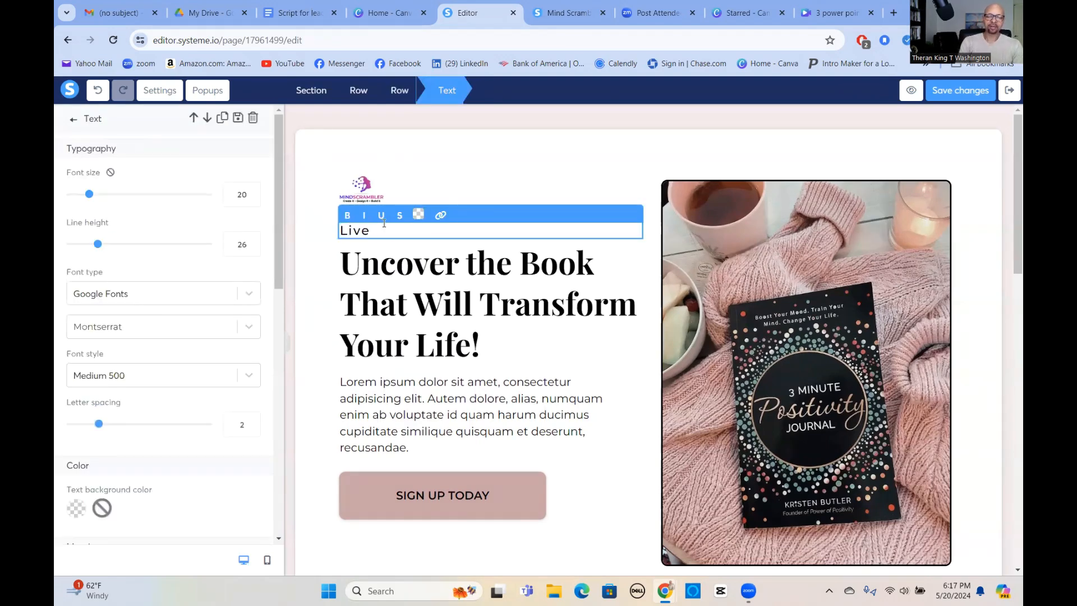
pyautogui.write(' your be')
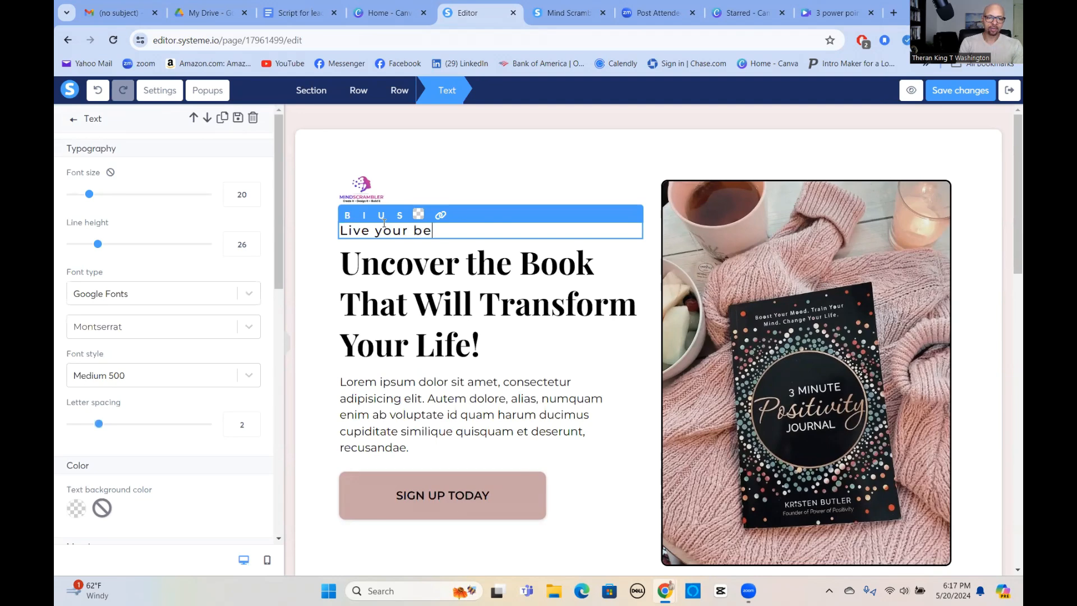
pyautogui.write('st life')
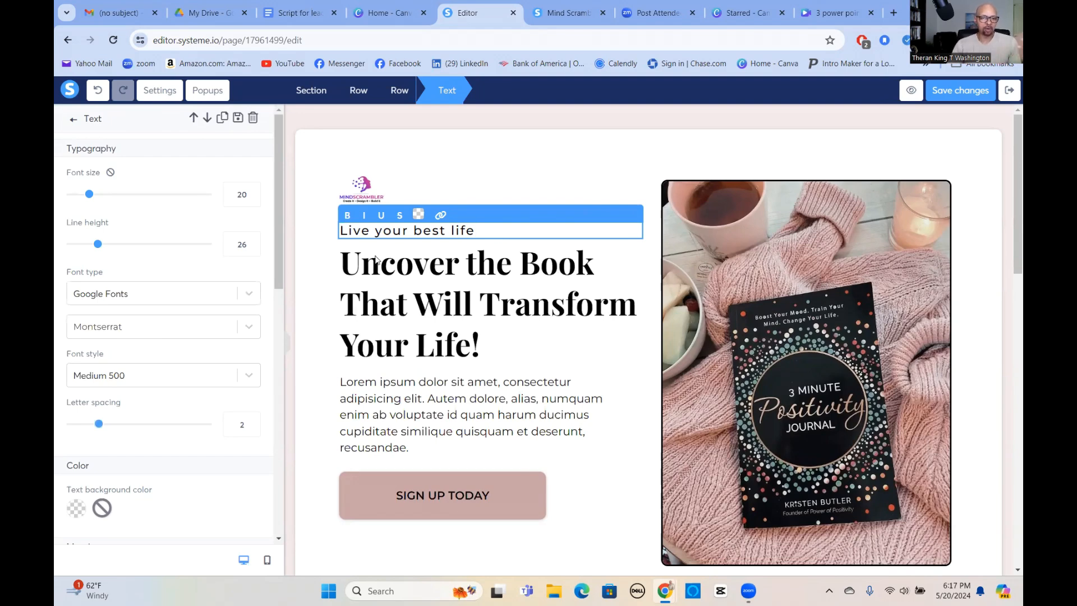
pyautogui.click(405, 263)
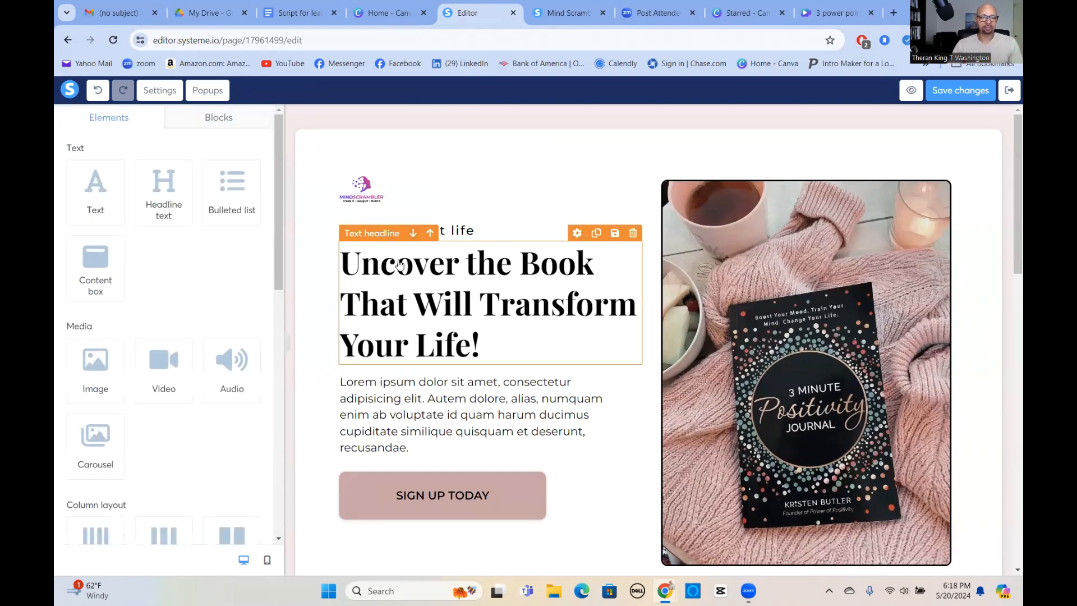
# - Replace the main headline with "3 Power Points For Turning Strangers Into Qualified Leads"
pyautogui.doubleClick(452, 286)
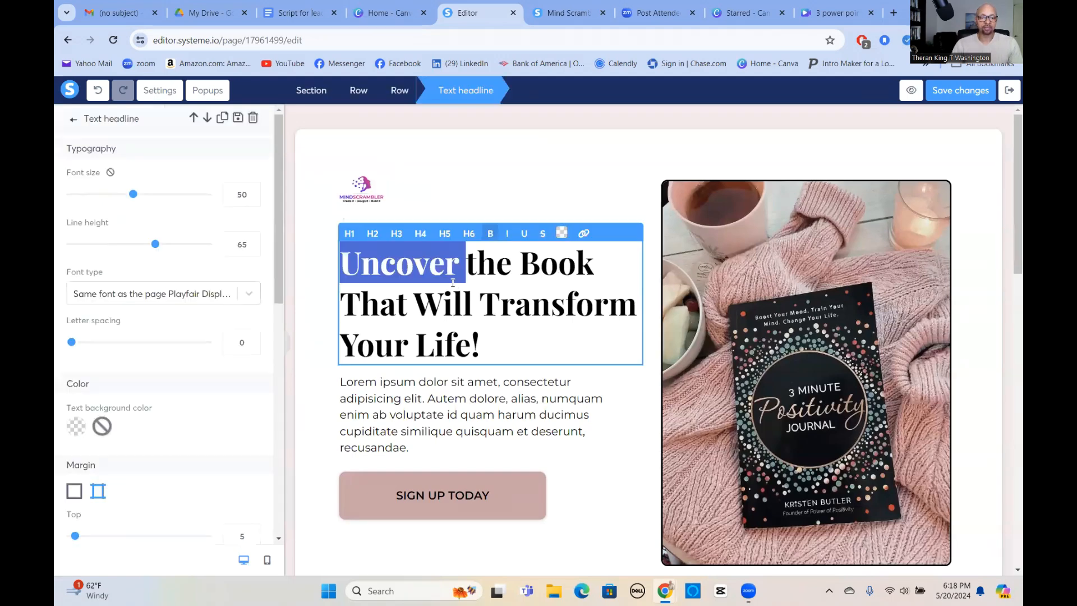
pyautogui.click(477, 299)
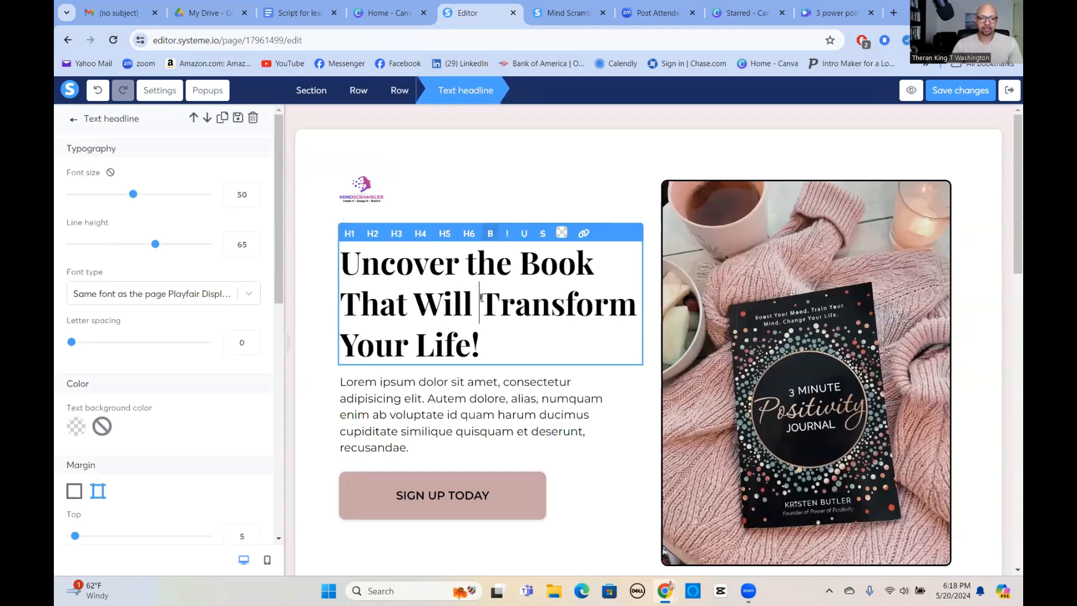
pyautogui.tripleClick(482, 298)
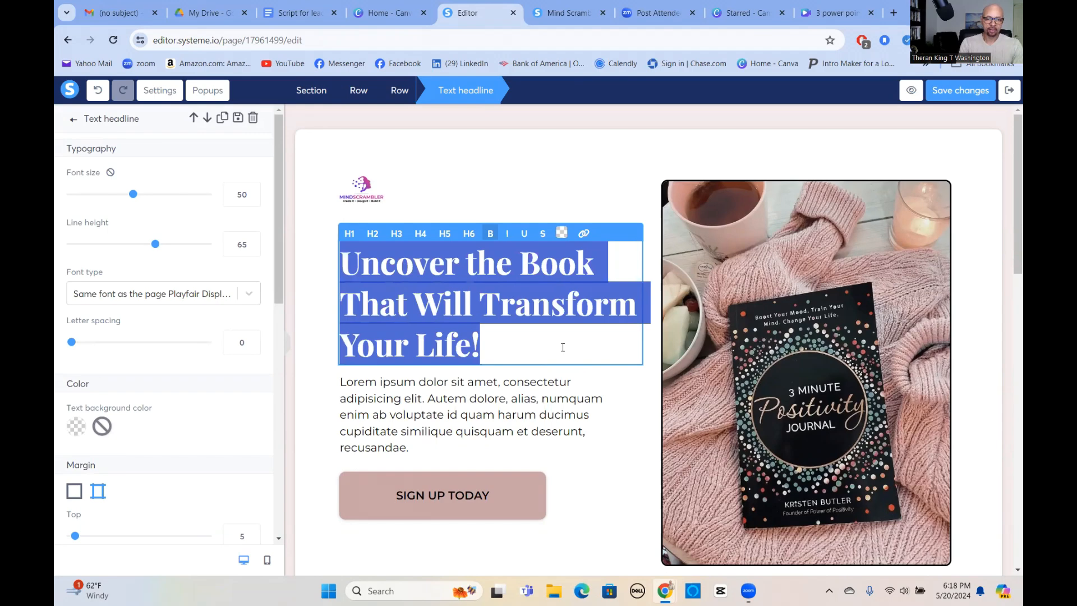
pyautogui.write('3')
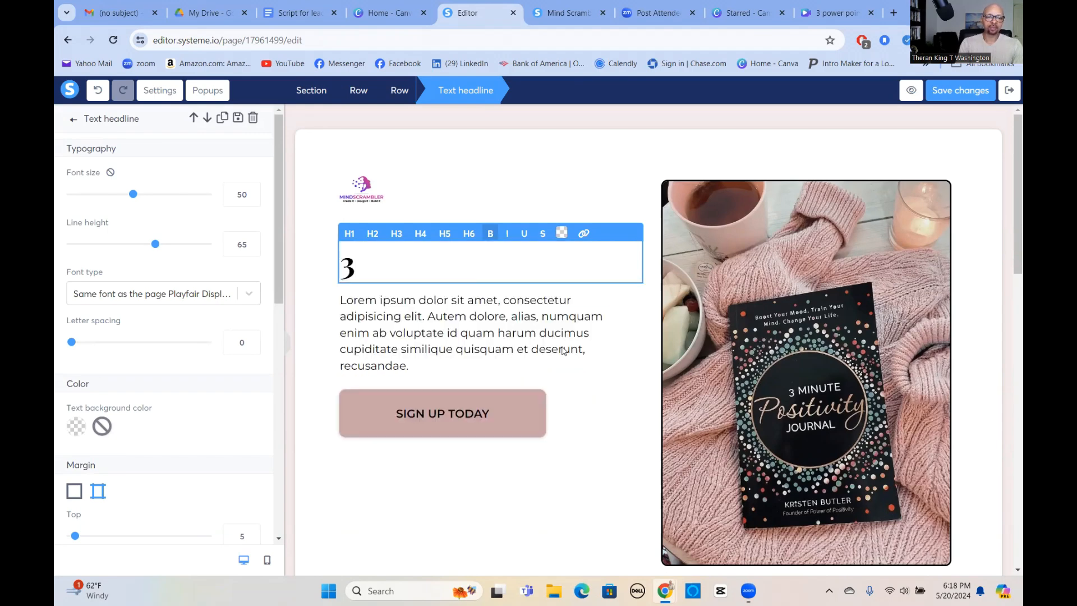
pyautogui.write(' Power p')
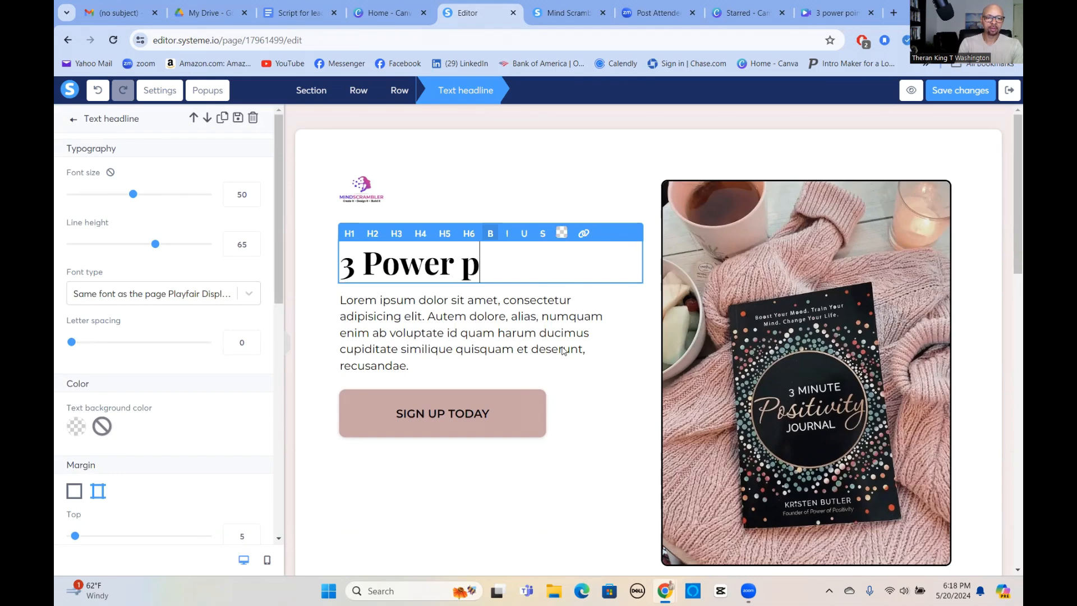
pyautogui.press('BackSpace')
pyautogui.write('Point')
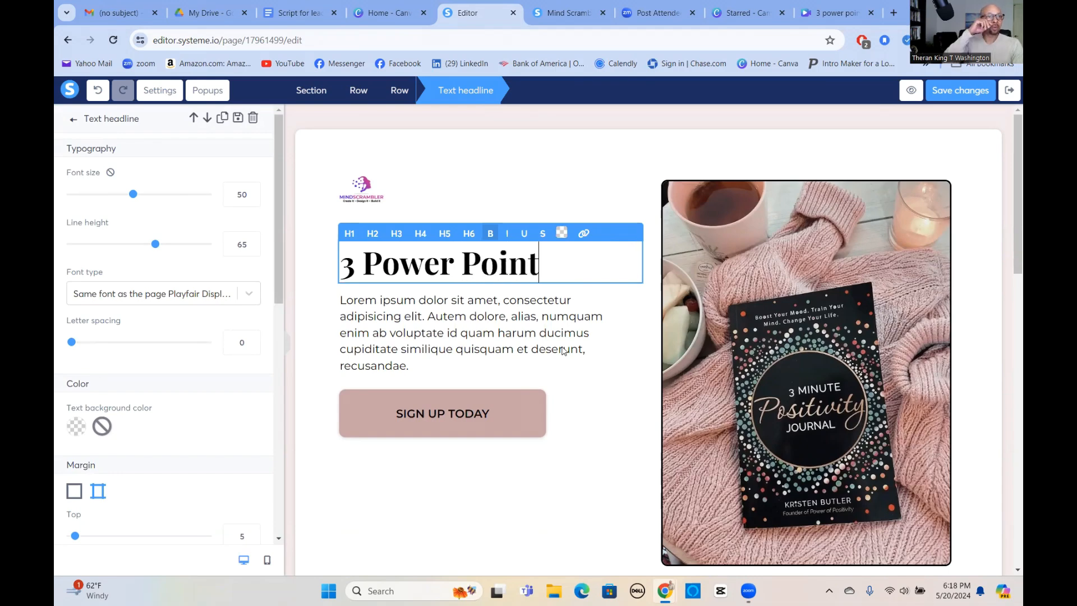
pyautogui.write('s For')
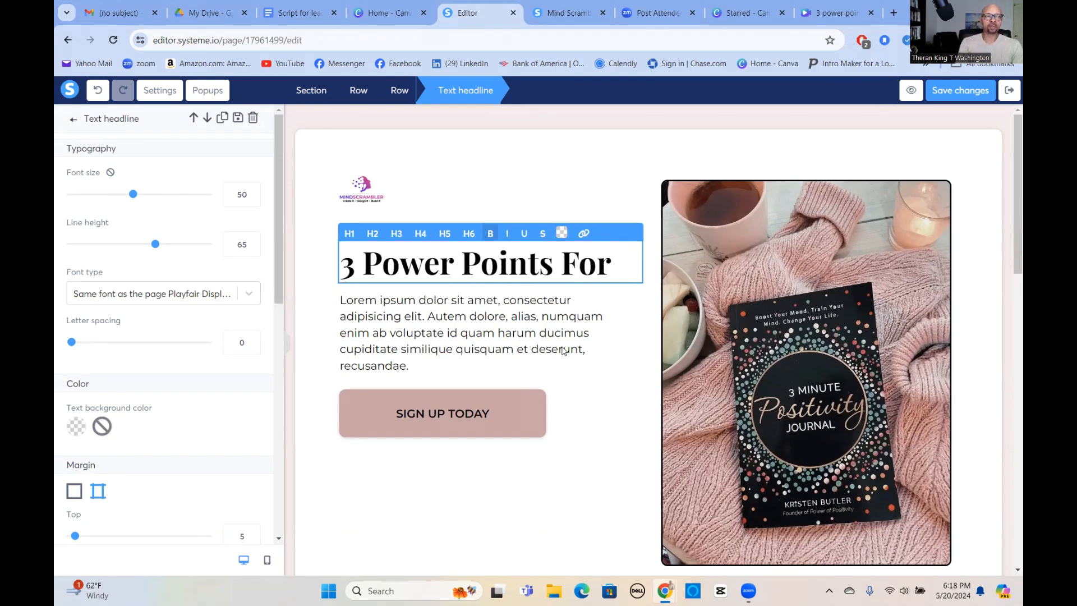
pyautogui.write(' Turning Strangers')
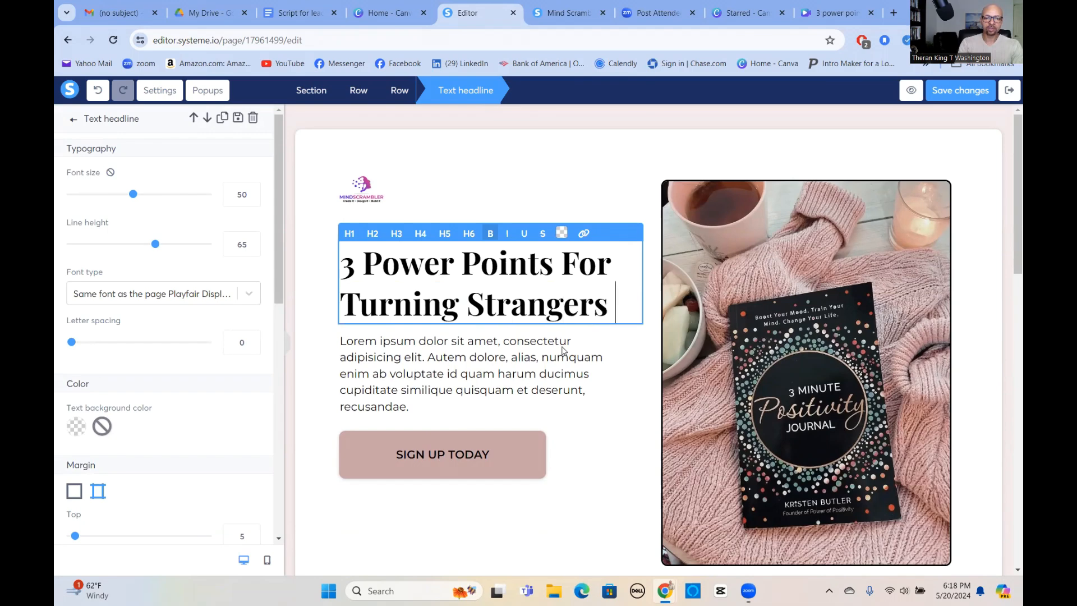
pyautogui.write(' Into Qualifei')
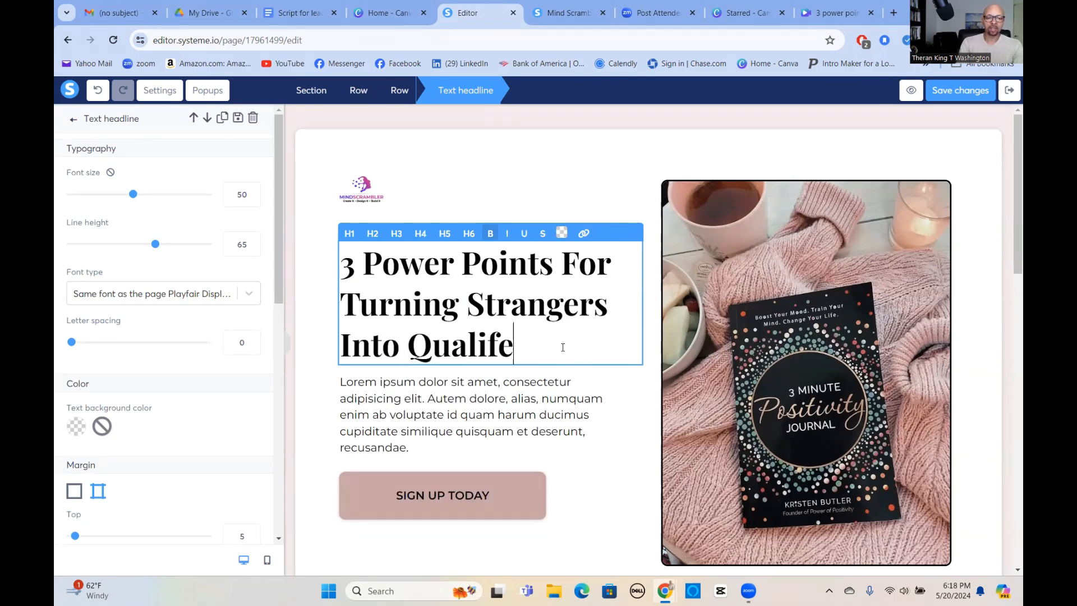
pyautogui.press('BackSpace')
pyautogui.press('BackSpace')
pyautogui.write('id')
pyautogui.press('BackSpace')
pyautogui.write('ed Leads')
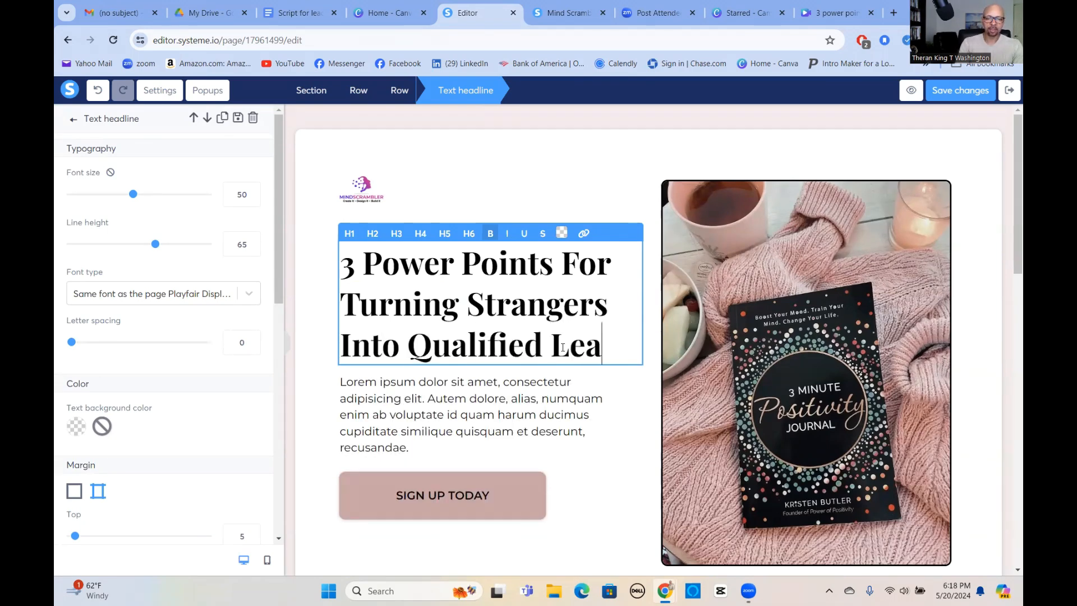
# - Reduce the main headline's font size to 41
pyautogui.click(253, 200)
pyautogui.click(253, 200)
pyautogui.click(253, 200)
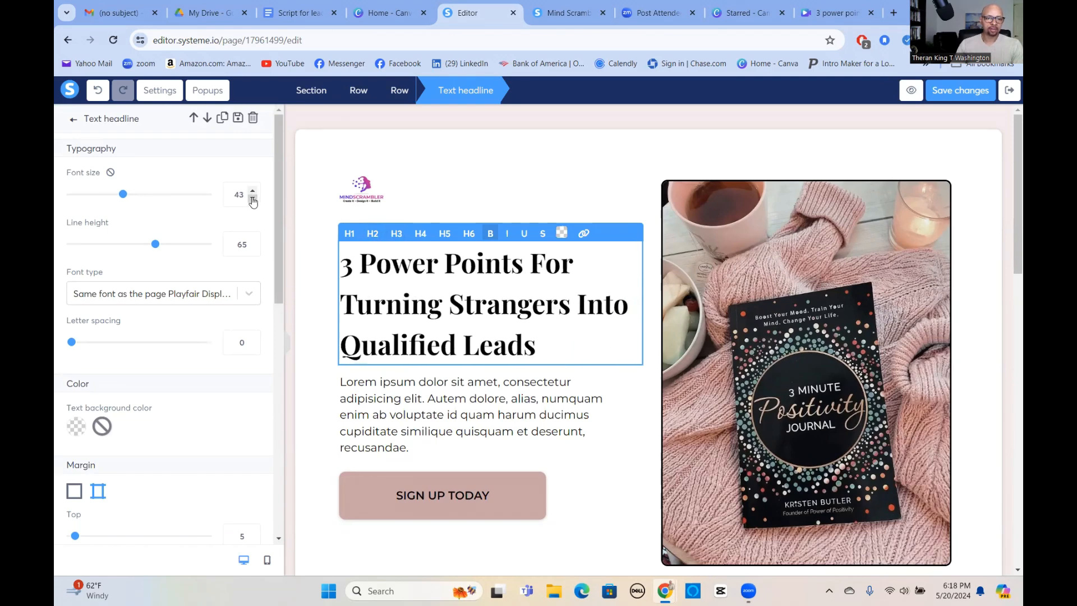
pyautogui.click(253, 199)
pyautogui.click(254, 200)
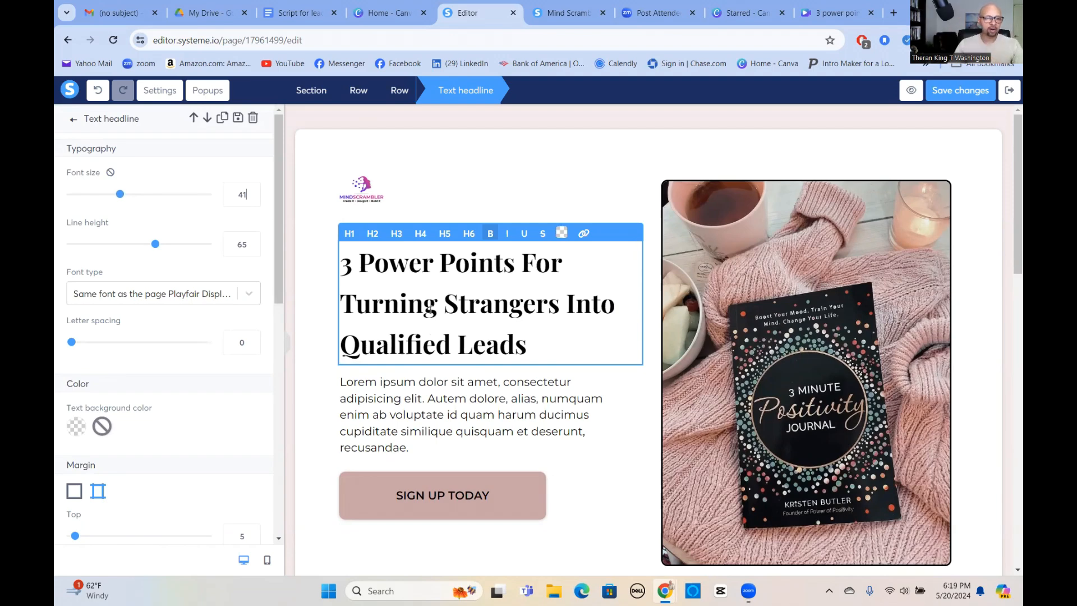
# - Tighten the main headline's line height to 56 and leave the headline's settings
pyautogui.click(253, 249)
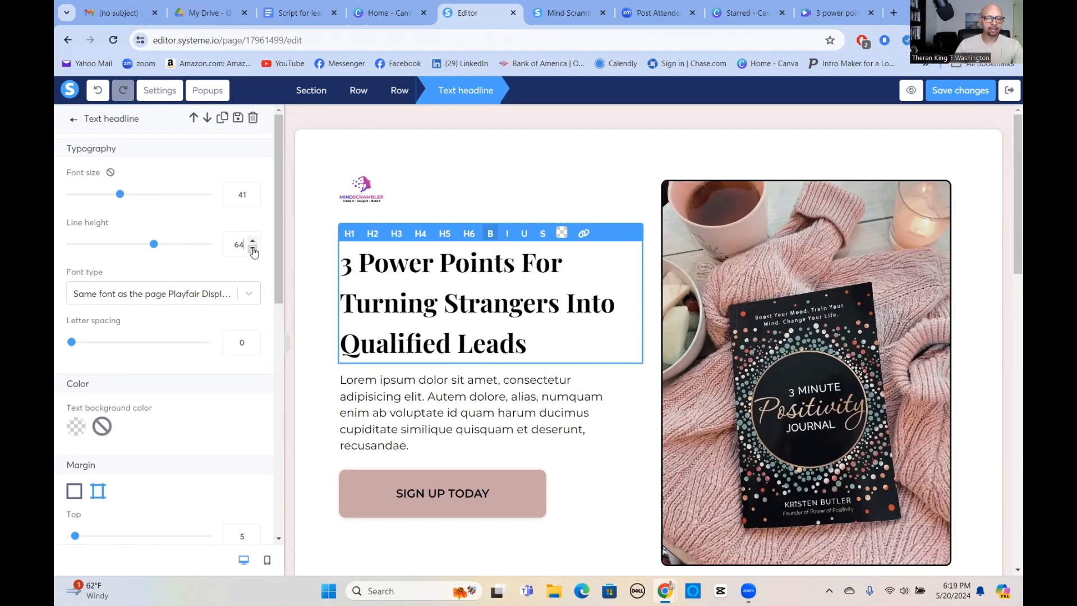
pyautogui.click(253, 249)
pyautogui.click(253, 249)
pyautogui.click(253, 250)
pyautogui.click(253, 250)
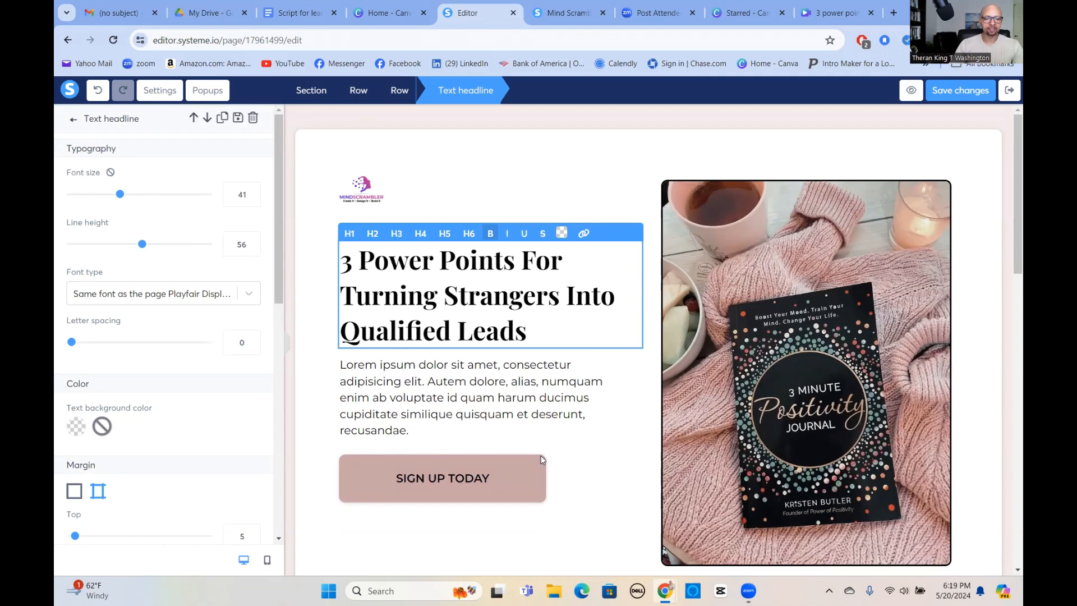
pyautogui.click(450, 388)
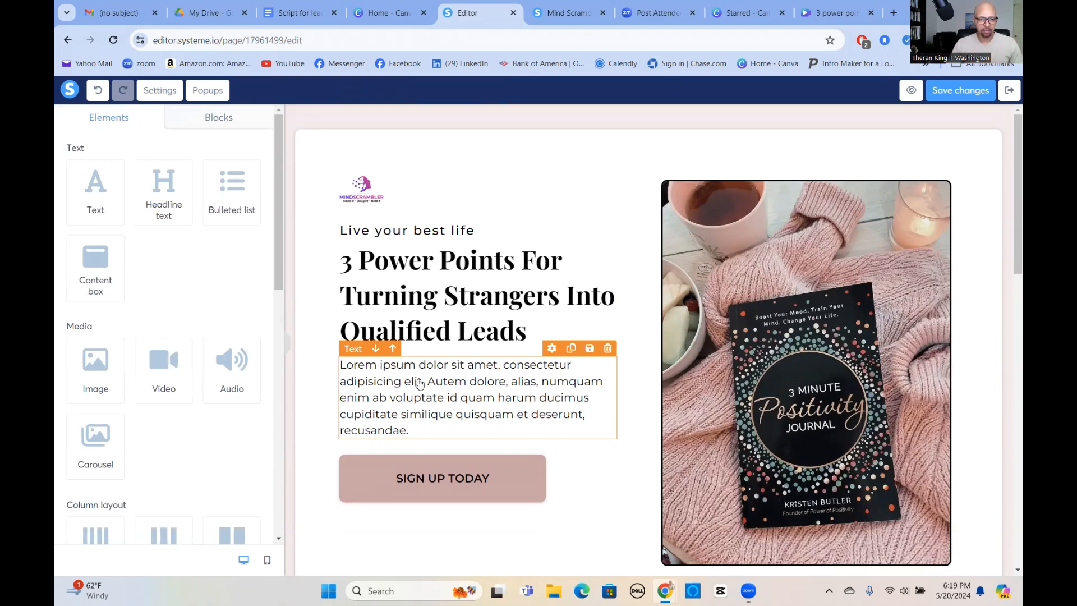
# - Replace the placeholder paragraph below the main headline with "Simple strategy that makes companies like Apple Inc so irresistible"
pyautogui.click(455, 391)
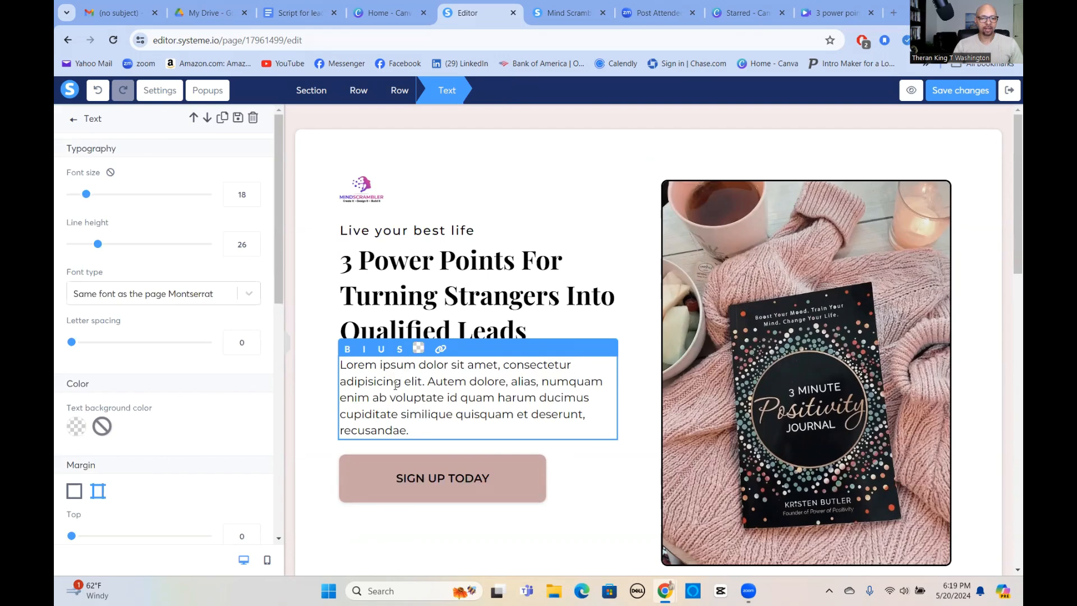
pyautogui.doubleClick(451, 389)
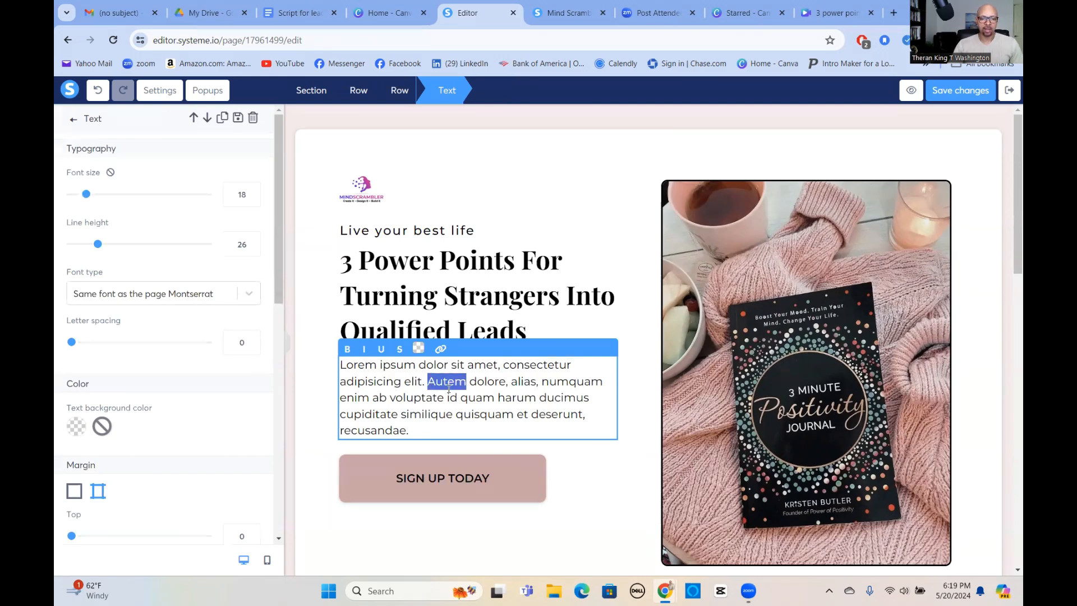
pyautogui.tripleClick(451, 396)
pyautogui.rightClick(450, 398)
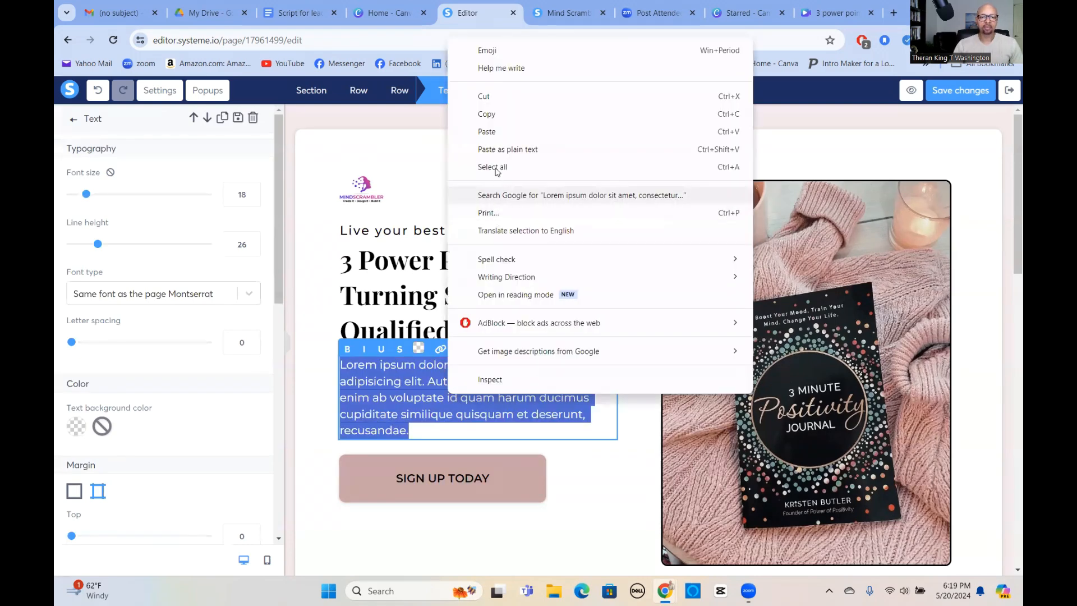
pyautogui.click(493, 135)
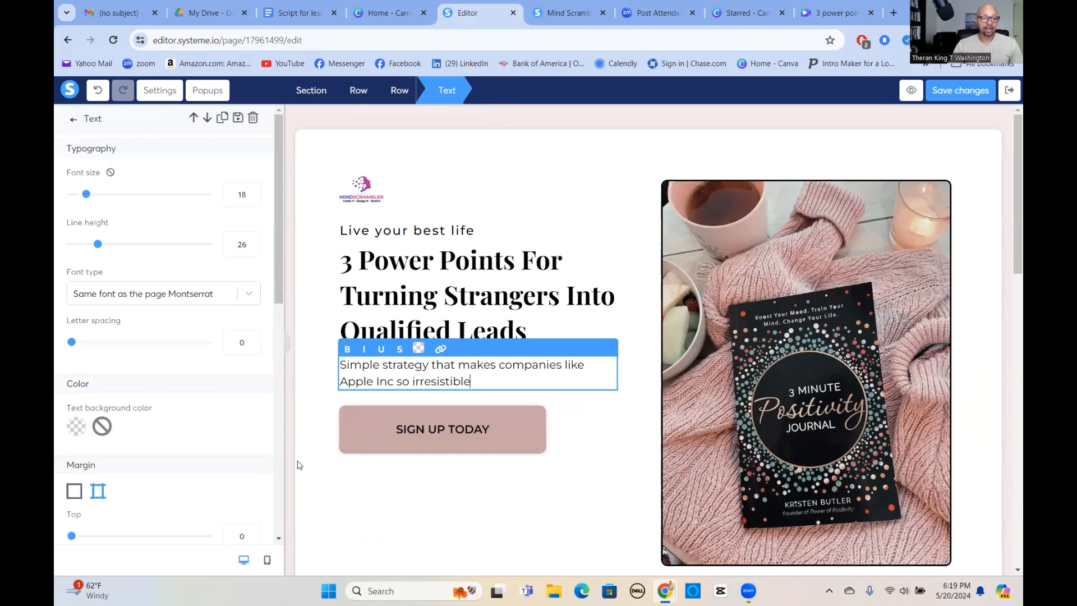
pyautogui.click(558, 475)
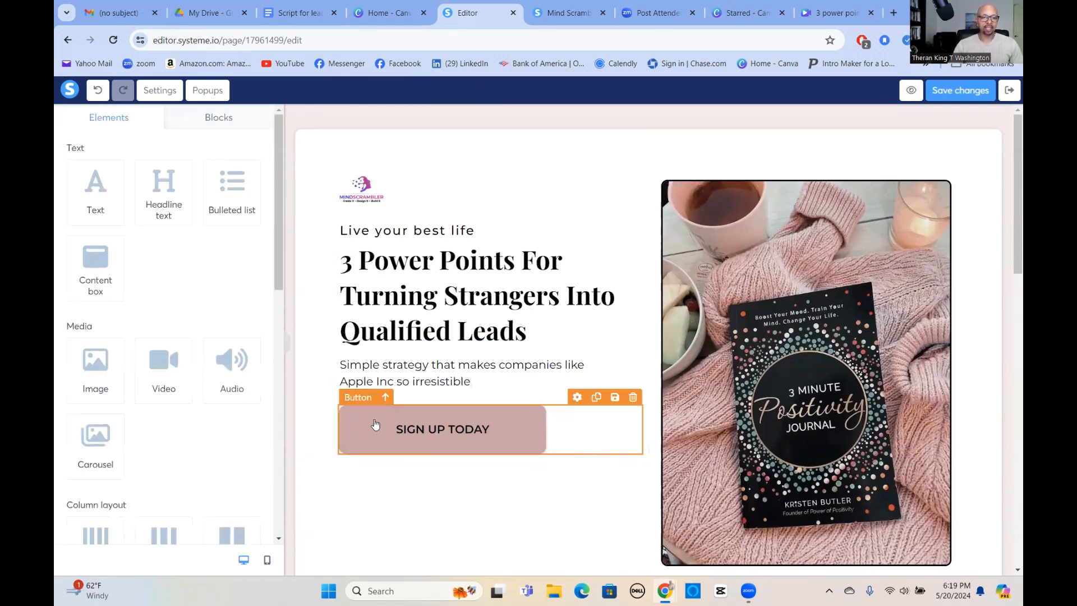
# - Add three form input fields between the paragraph and the "SIGN UP TODAY" button
pyautogui.scroll(-5, 162, 373)
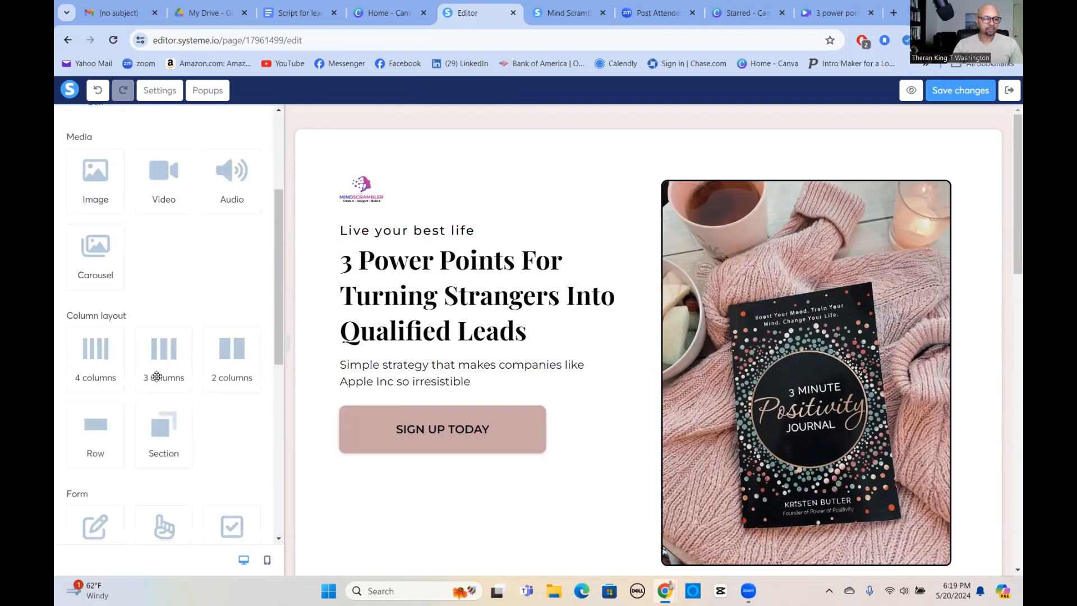
pyautogui.scroll(-2, 101, 424)
pyautogui.moveTo(94, 348); pyautogui.dragTo(386, 411)
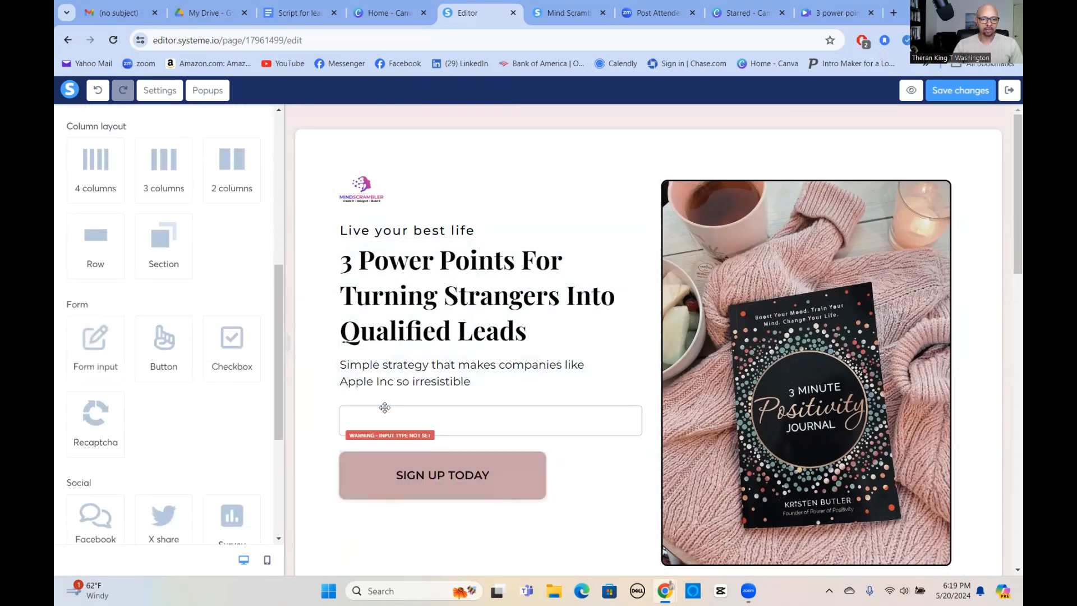
pyautogui.scroll(-3, 129, 424)
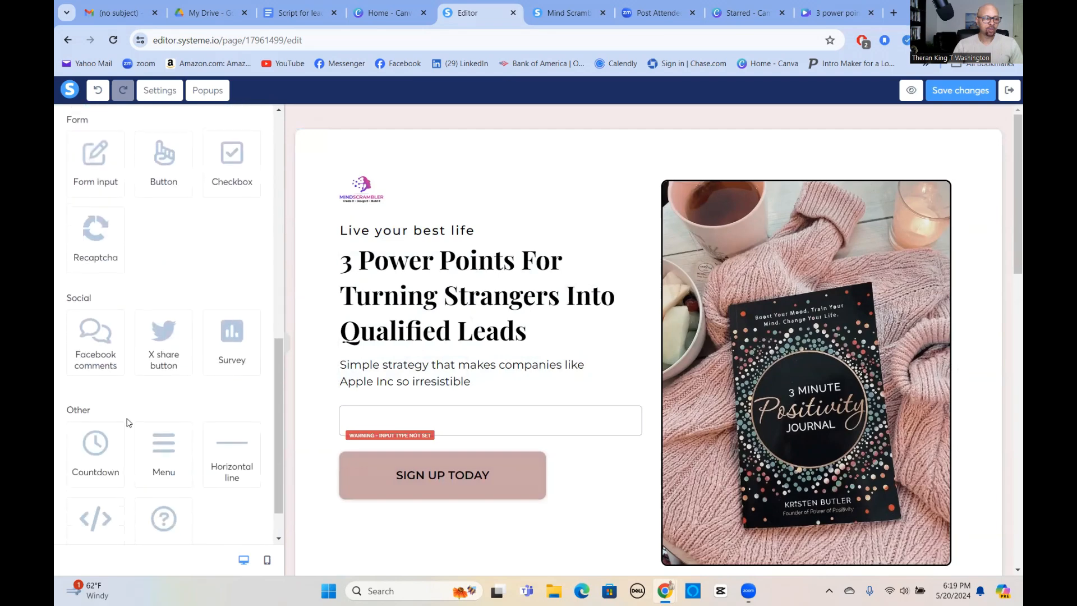
pyautogui.scroll(4, 115, 415)
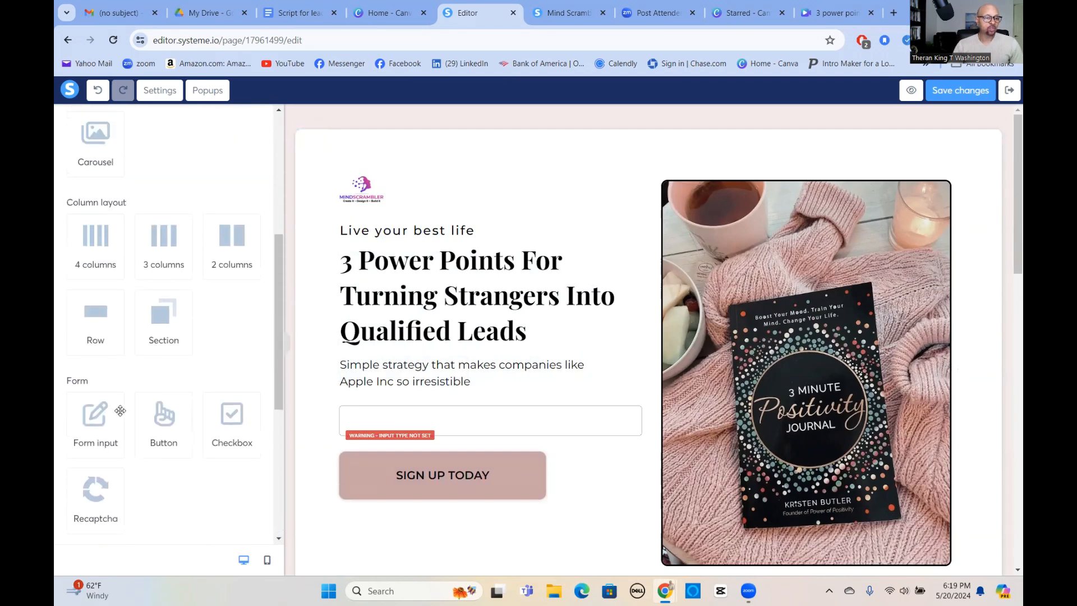
pyautogui.moveTo(101, 415); pyautogui.dragTo(440, 420)
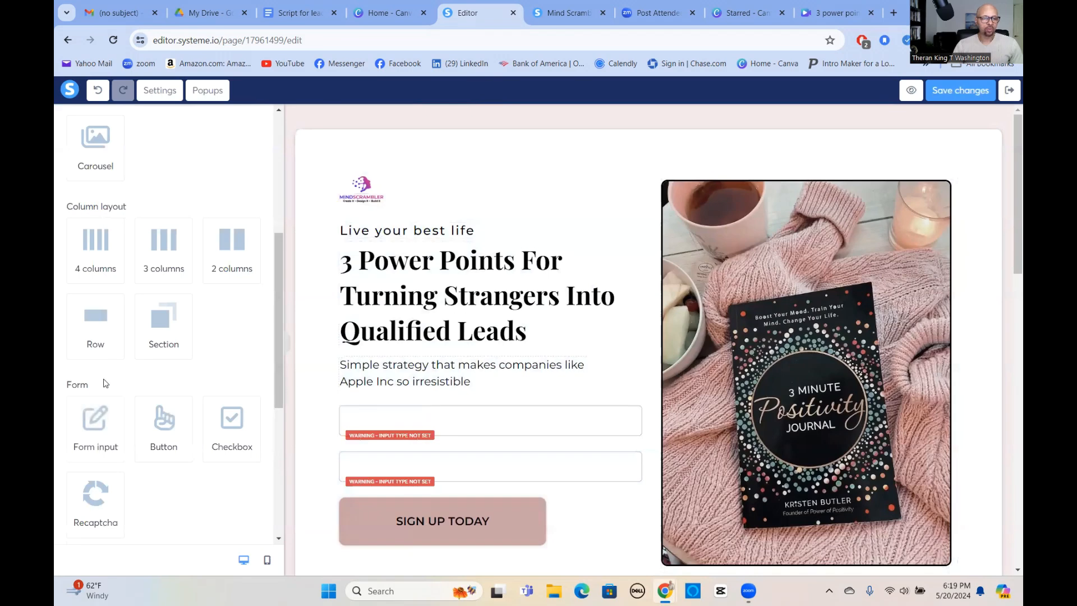
pyautogui.moveTo(98, 420); pyautogui.dragTo(436, 415)
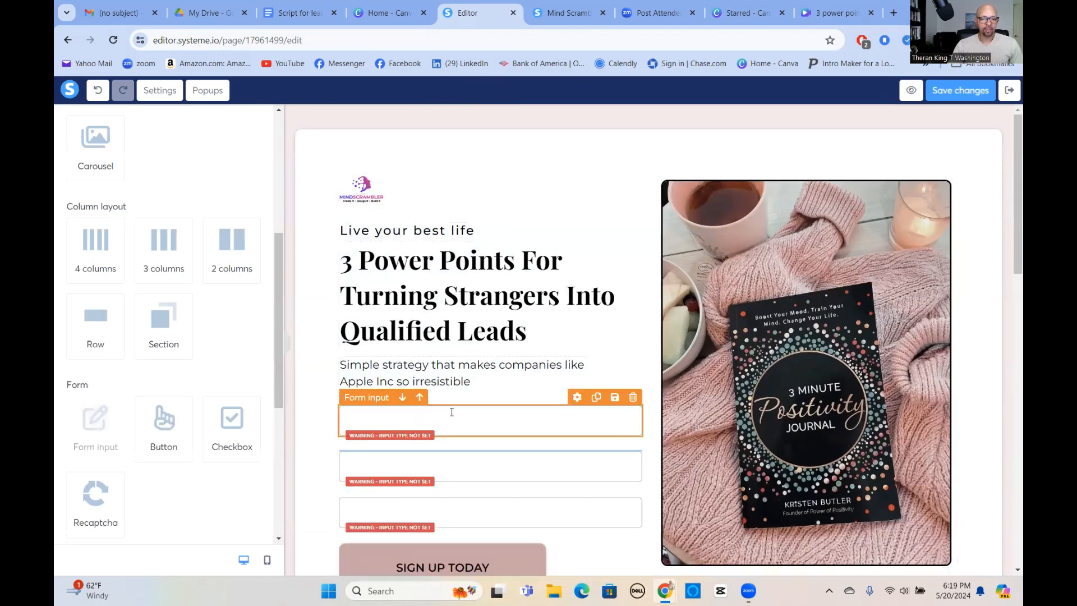
# - Set the input type of the first form field to First name
pyautogui.click(484, 419)
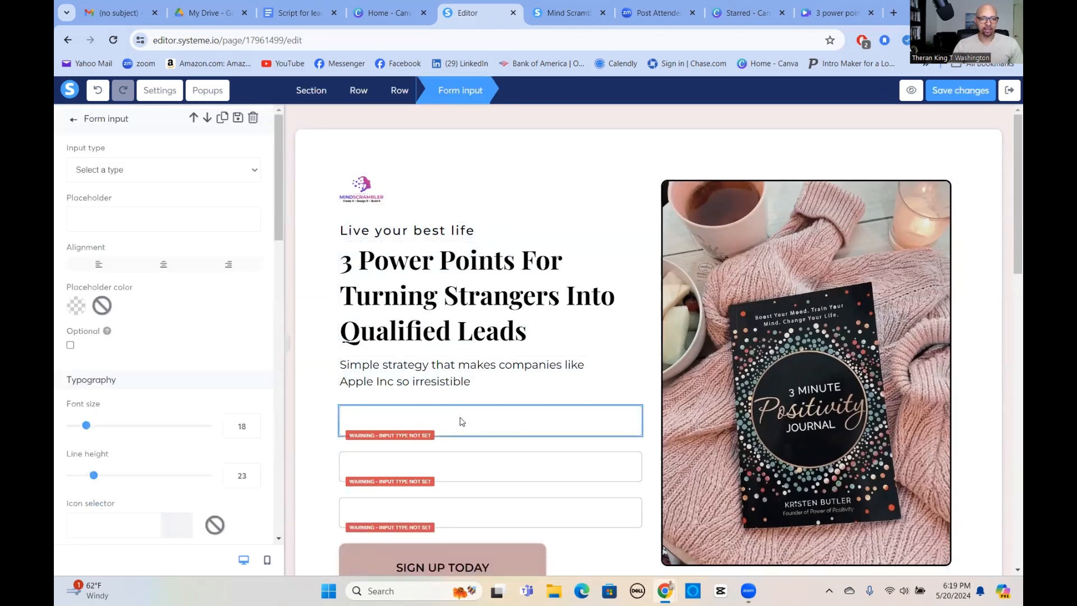
pyautogui.click(488, 468)
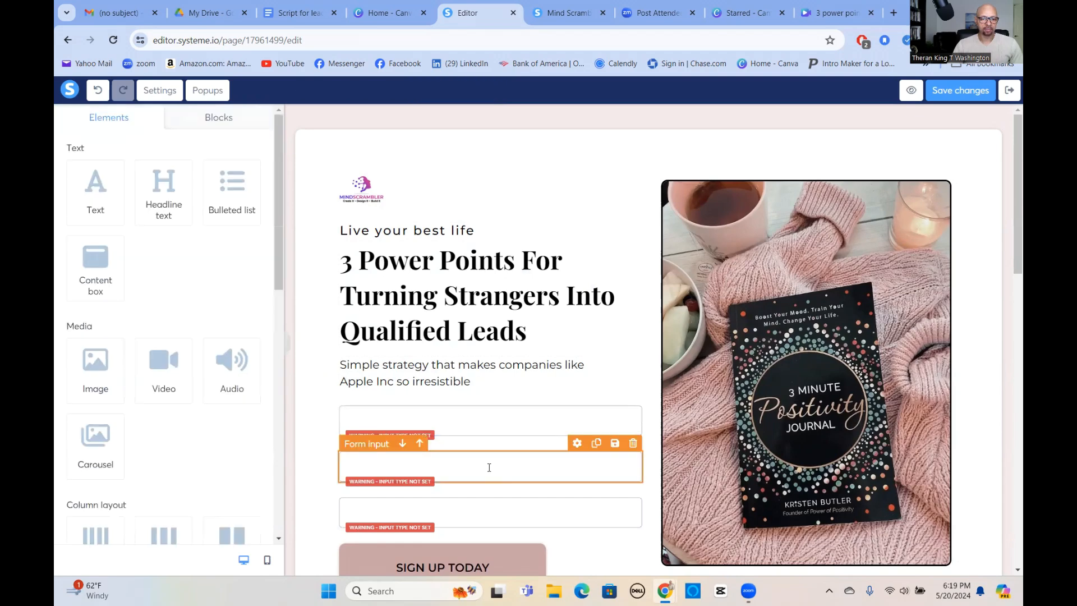
pyautogui.click(496, 427)
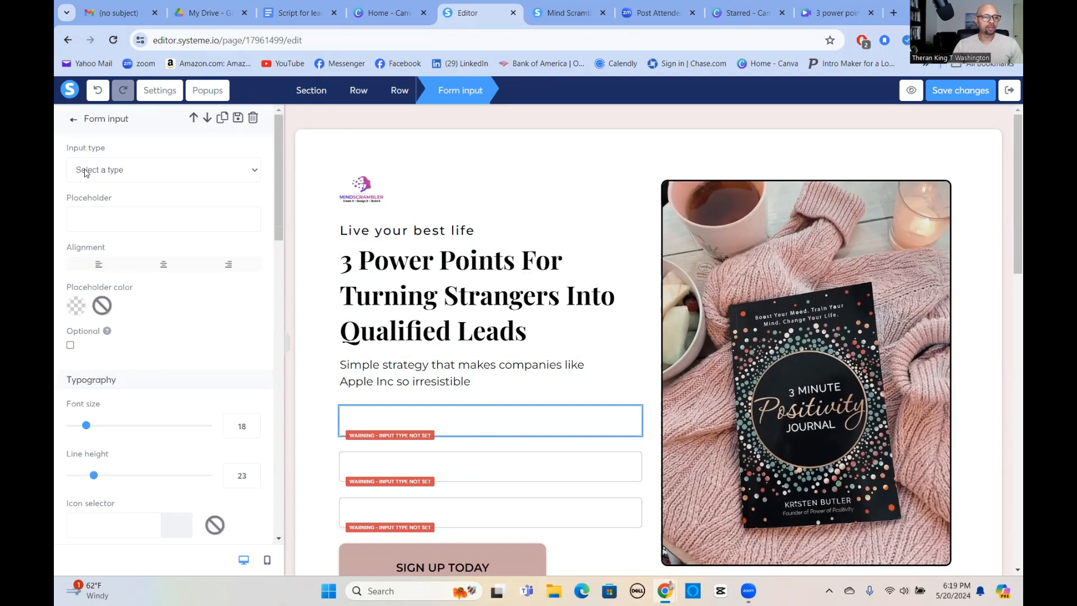
pyautogui.click(252, 172)
pyautogui.click(174, 224)
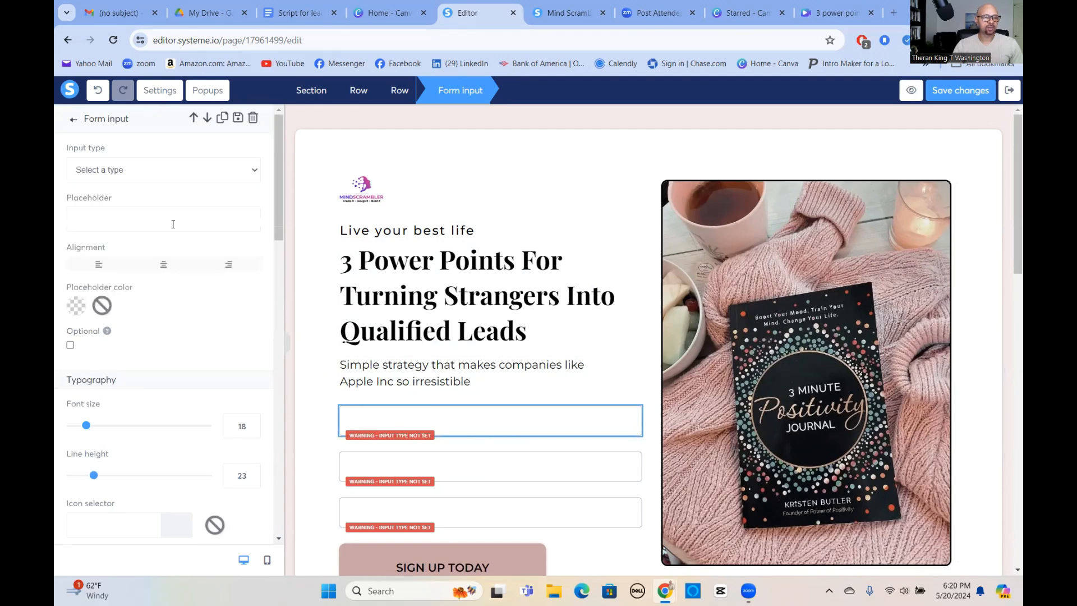
pyautogui.click(251, 171)
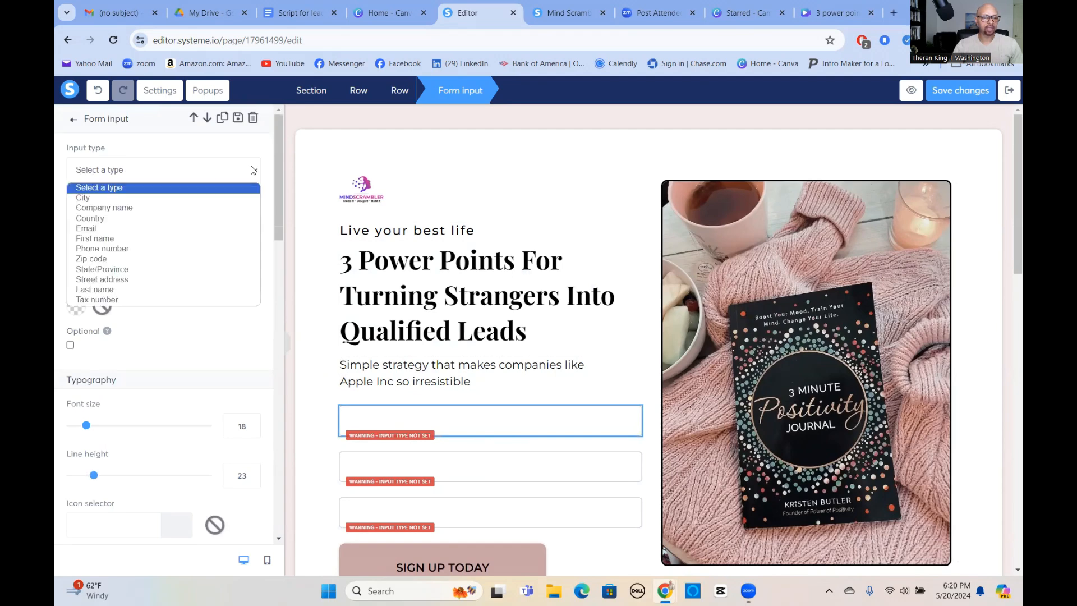
pyautogui.click(98, 239)
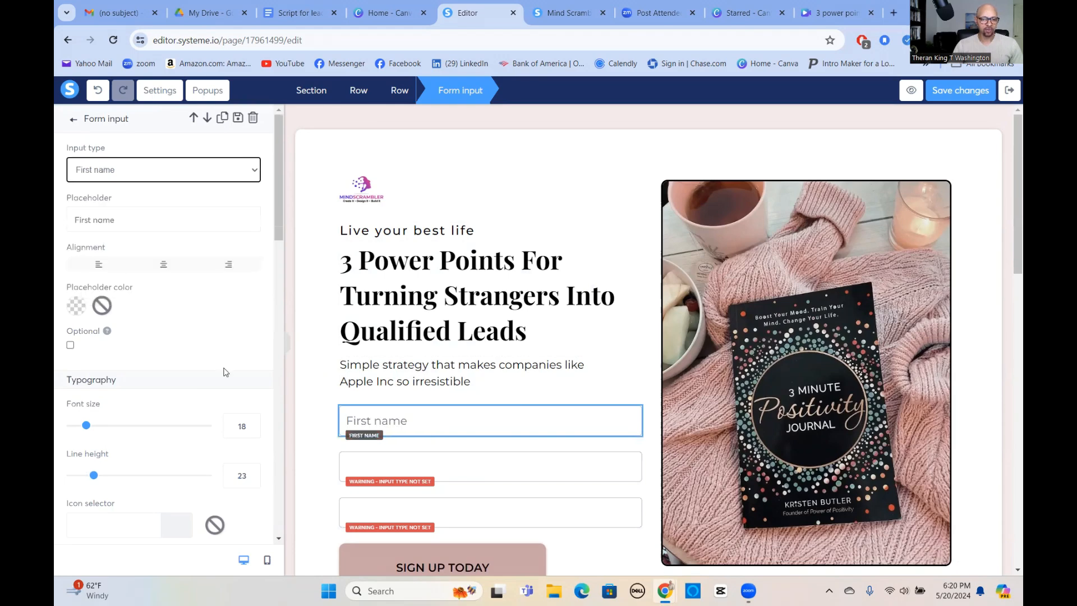
# - Set the second form field's input type to Last name and the third's to Email
pyautogui.click(449, 469)
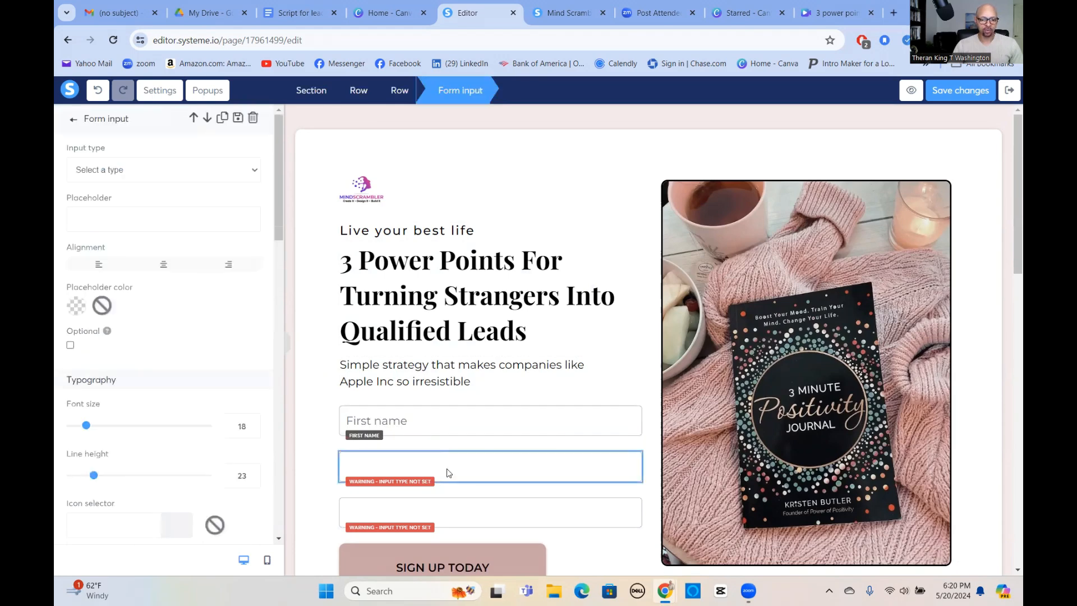
pyautogui.click(255, 171)
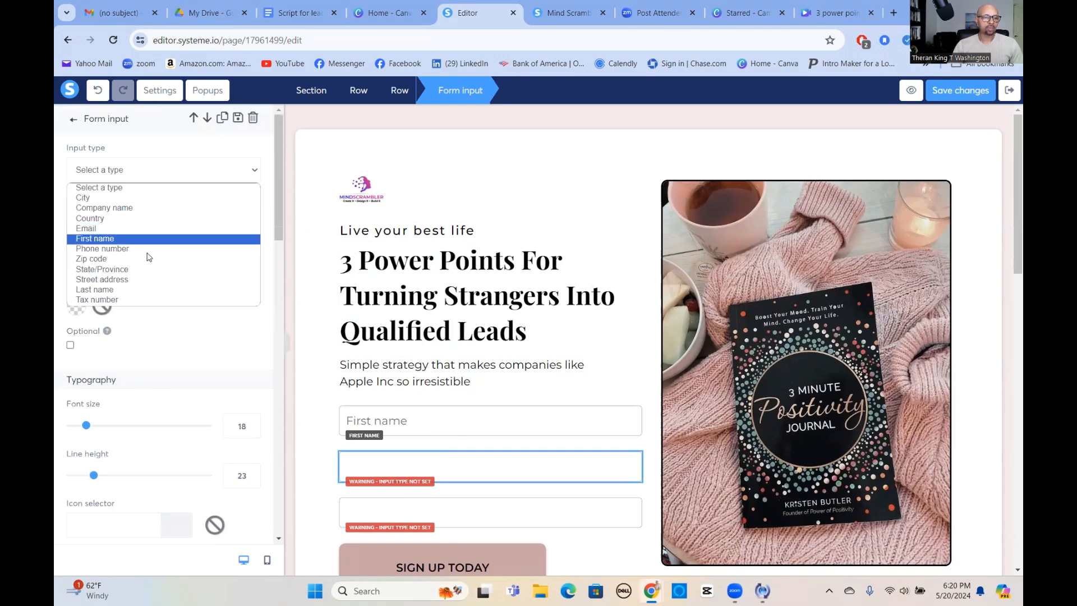
pyautogui.click(108, 290)
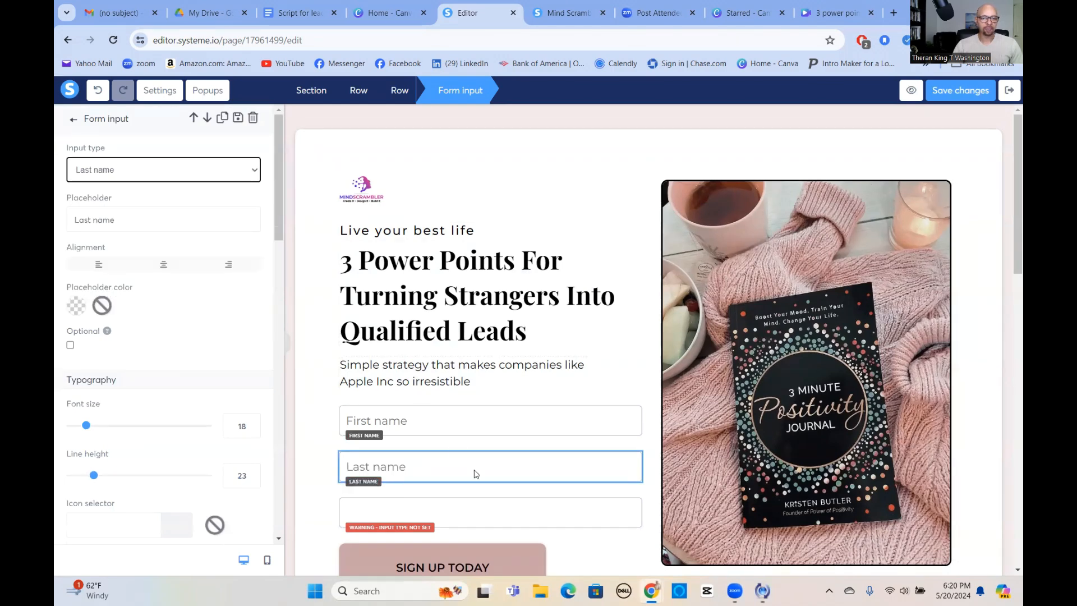
pyautogui.click(496, 511)
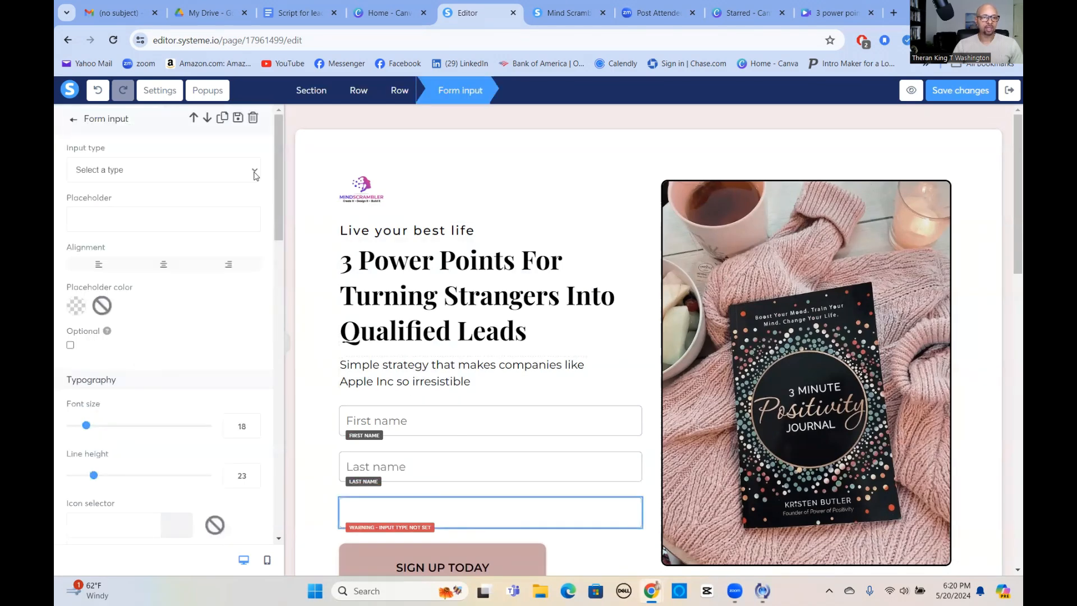
pyautogui.click(254, 173)
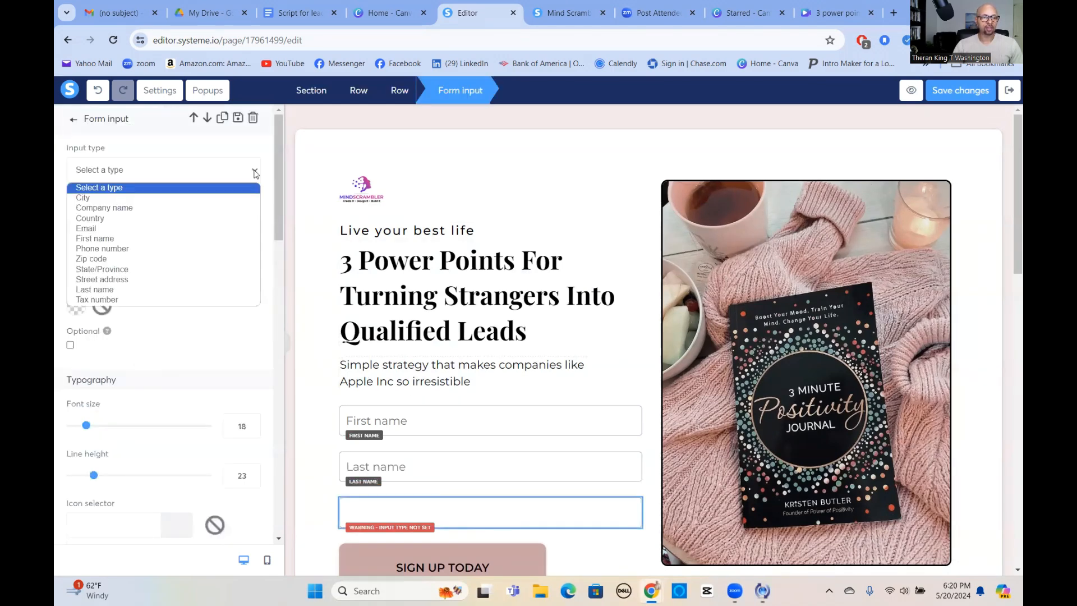
pyautogui.click(96, 229)
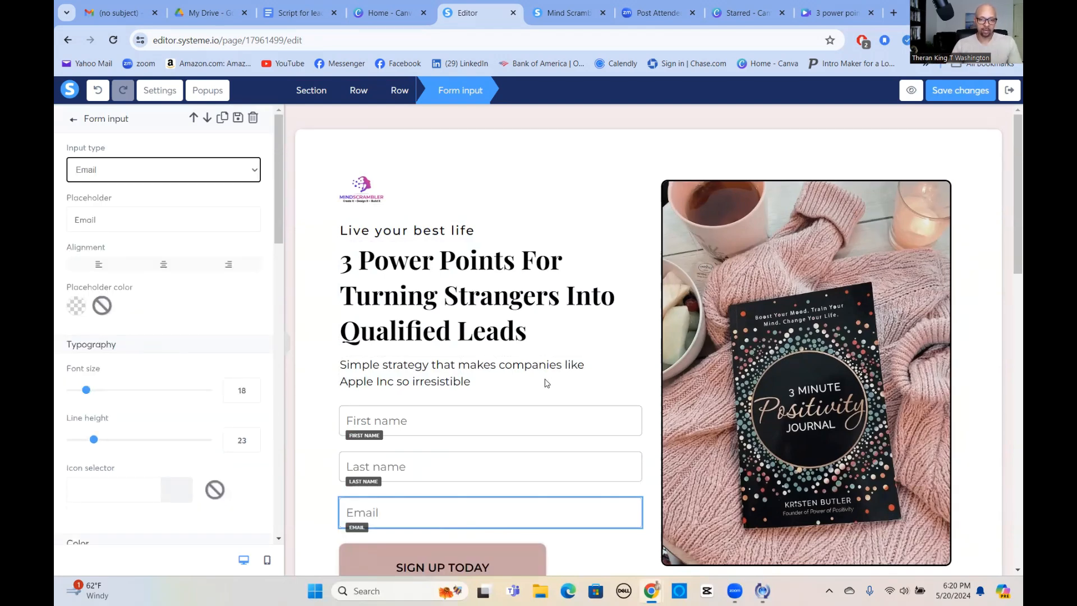
pyautogui.click(601, 382)
# - Change the "SIGN UP TODAY" button's text to "Yes, Please send me my free pdf" and leave the button's settings
pyautogui.scroll(-2, 598, 371)
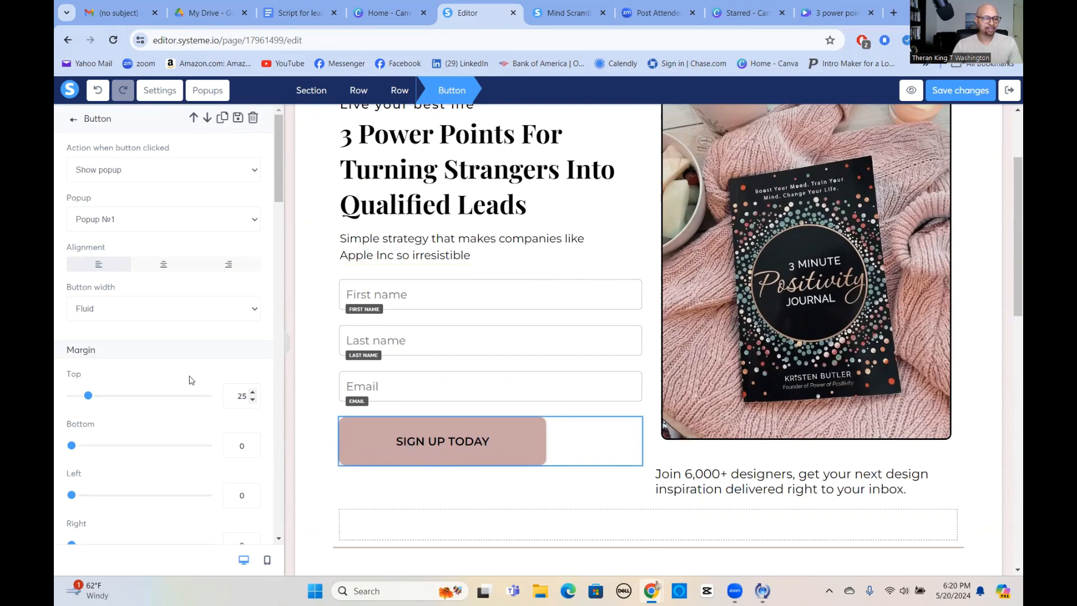
pyautogui.scroll(-1, 167, 357)
pyautogui.scroll(-3, 167, 357)
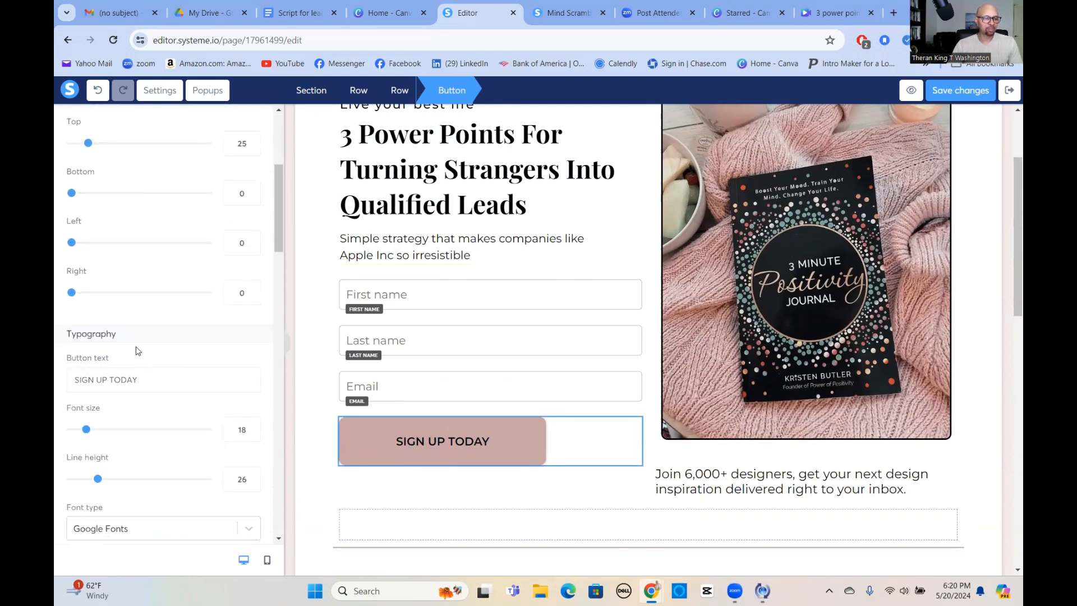
pyautogui.moveTo(77, 380); pyautogui.dragTo(184, 389)
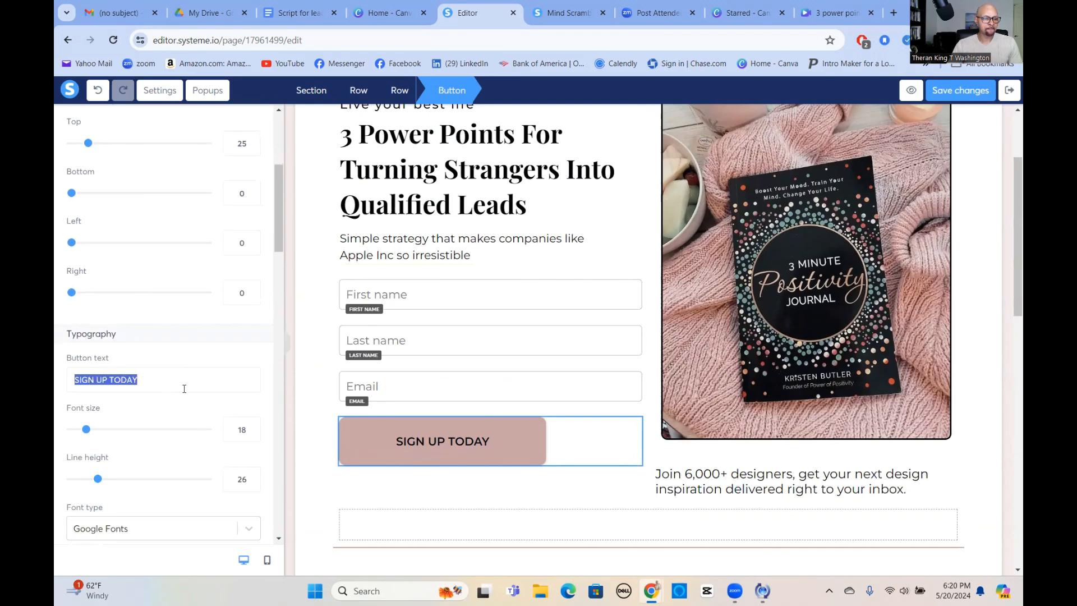
pyautogui.write('y')
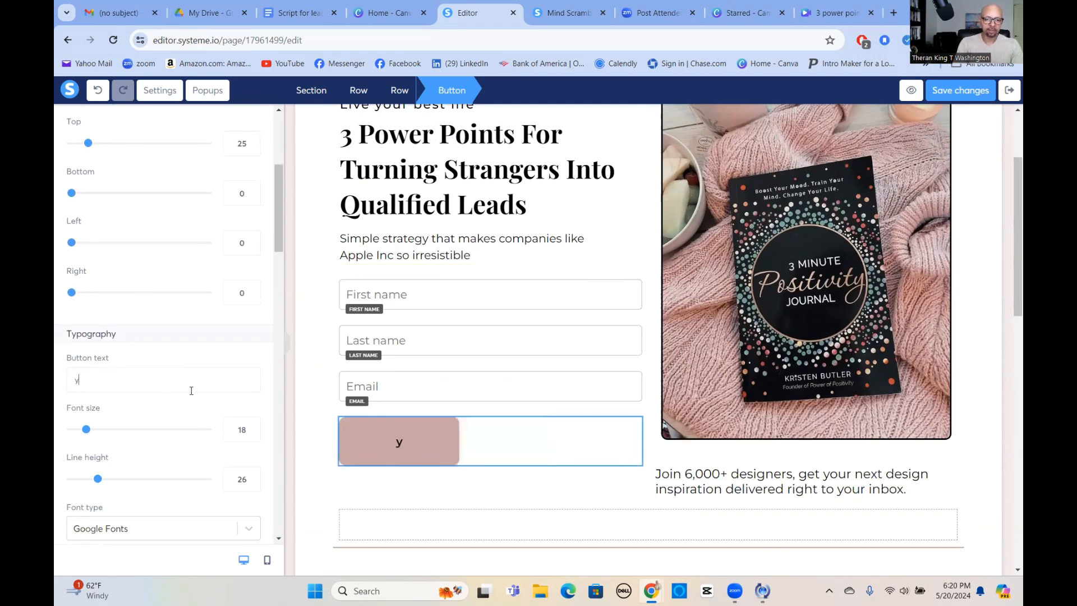
pyautogui.press('BackSpace')
pyautogui.write('Yes, Plea')
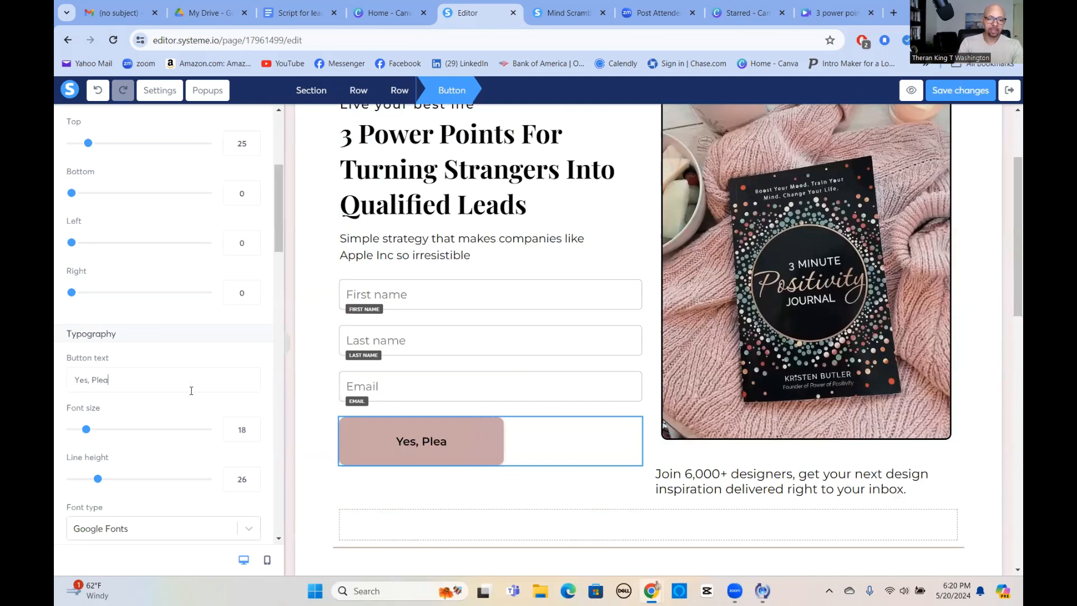
pyautogui.write('se send')
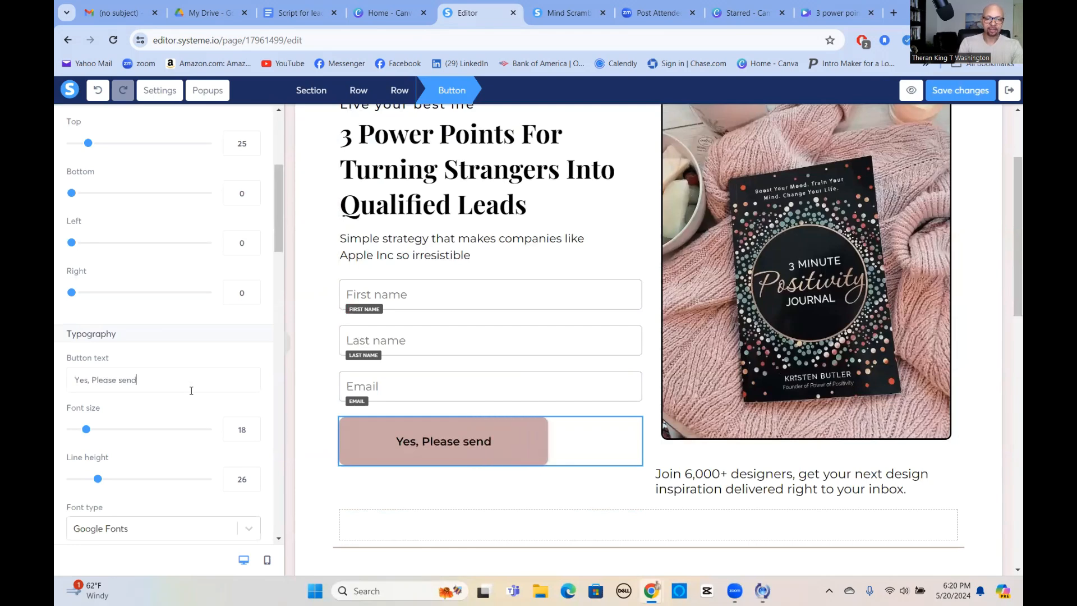
pyautogui.write(' m')
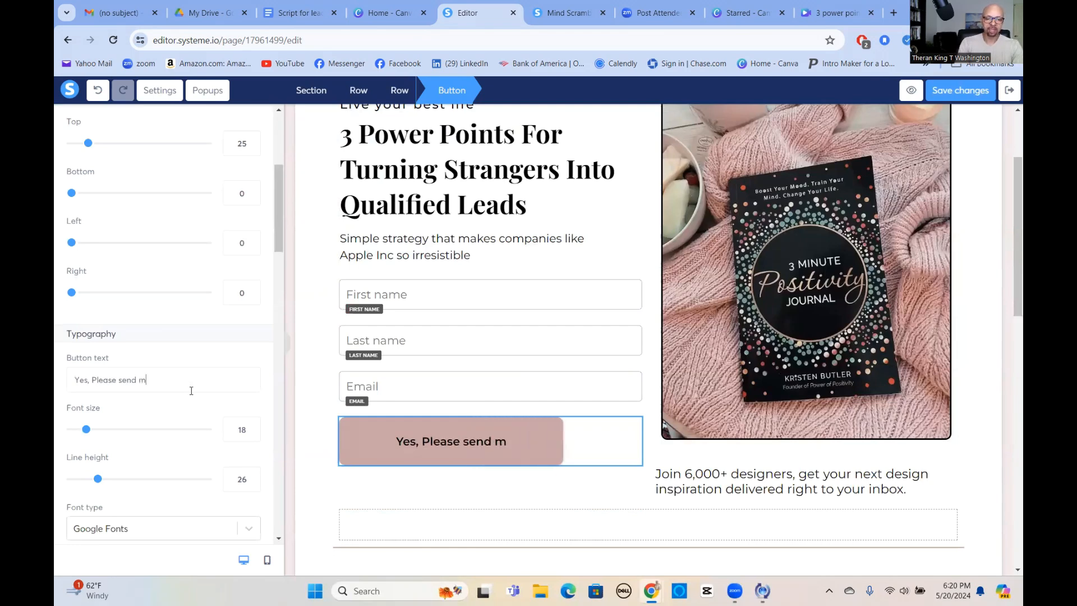
pyautogui.write('e my')
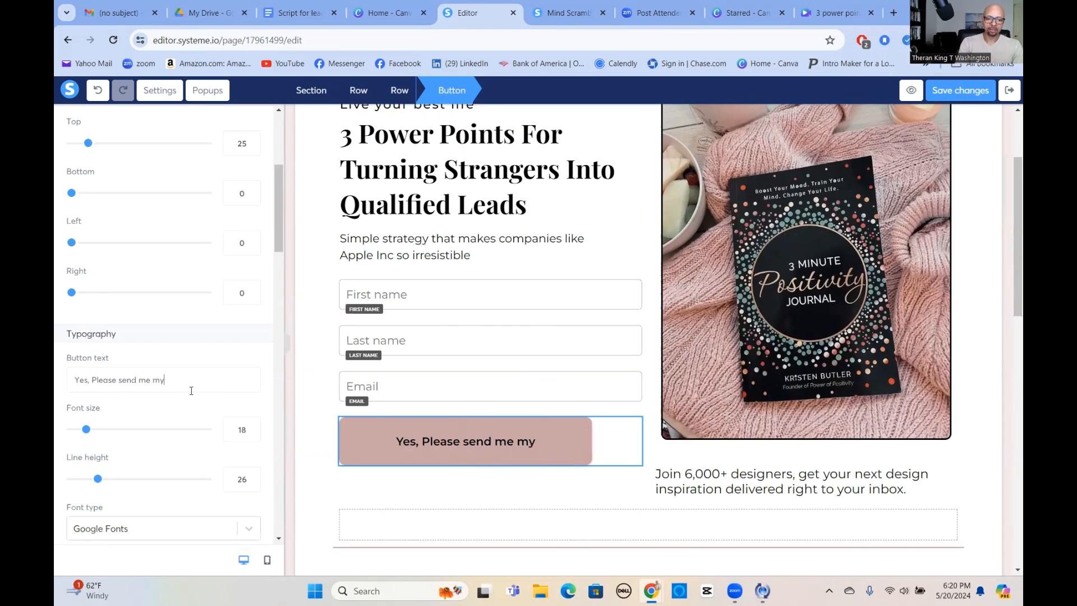
pyautogui.write(' free pdf')
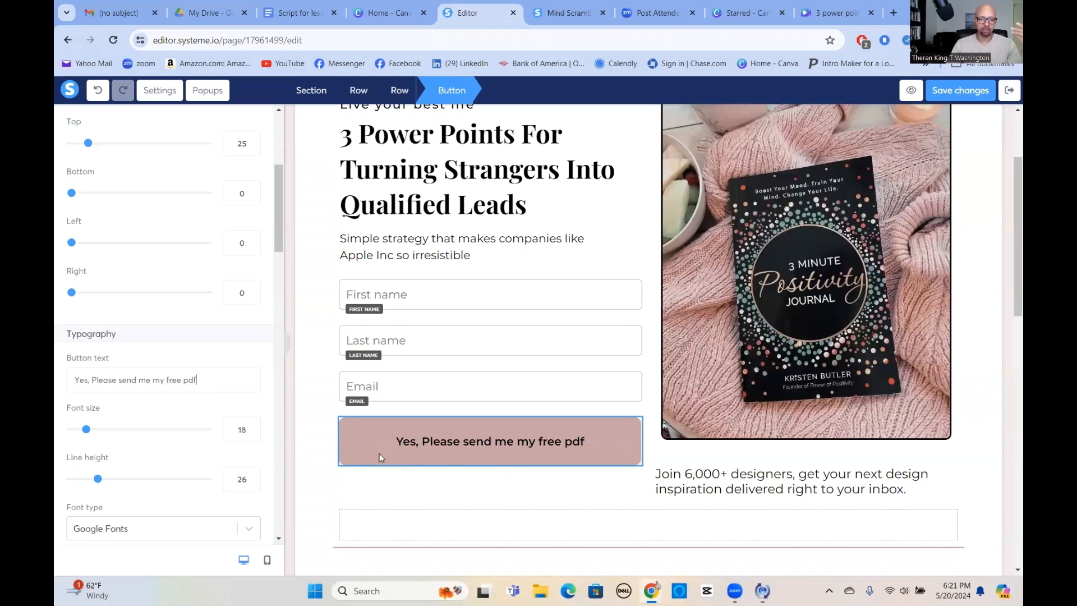
pyautogui.click(324, 422)
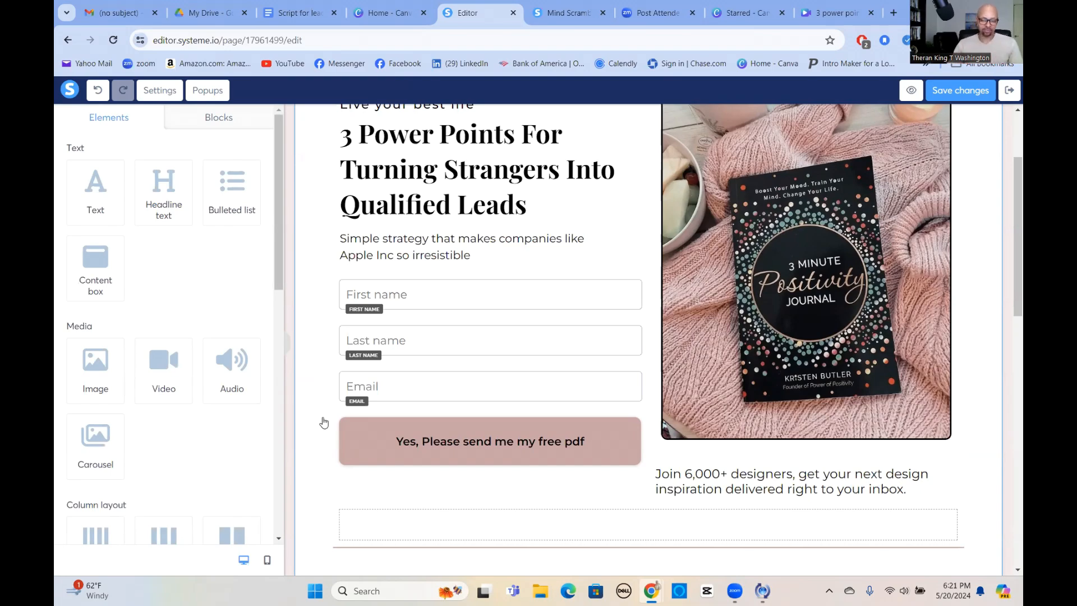
pyautogui.scroll(3, 855, 353)
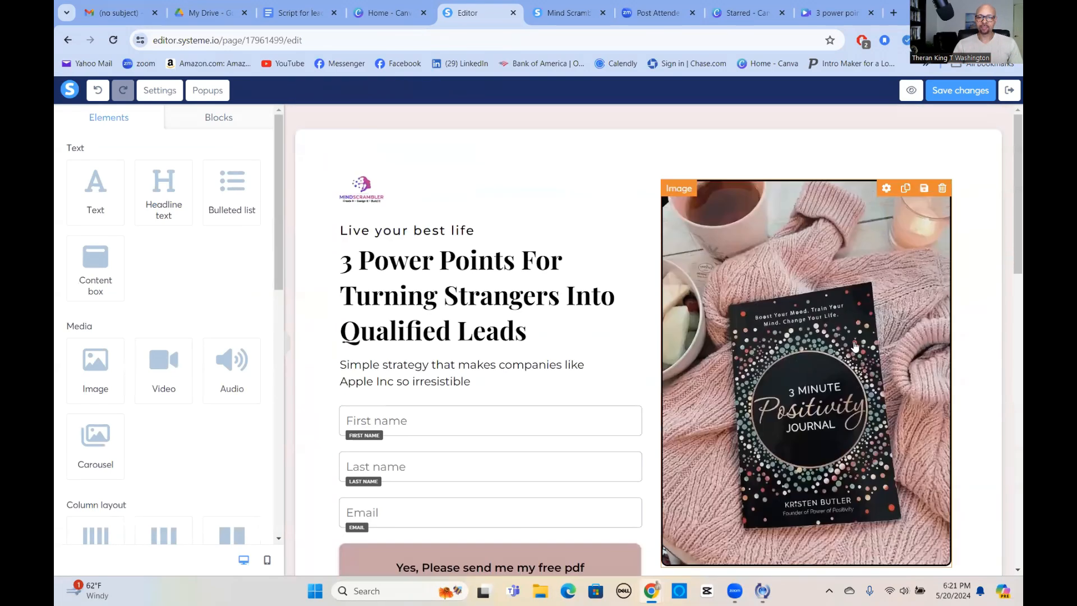
pyautogui.scroll(-1, 701, 219)
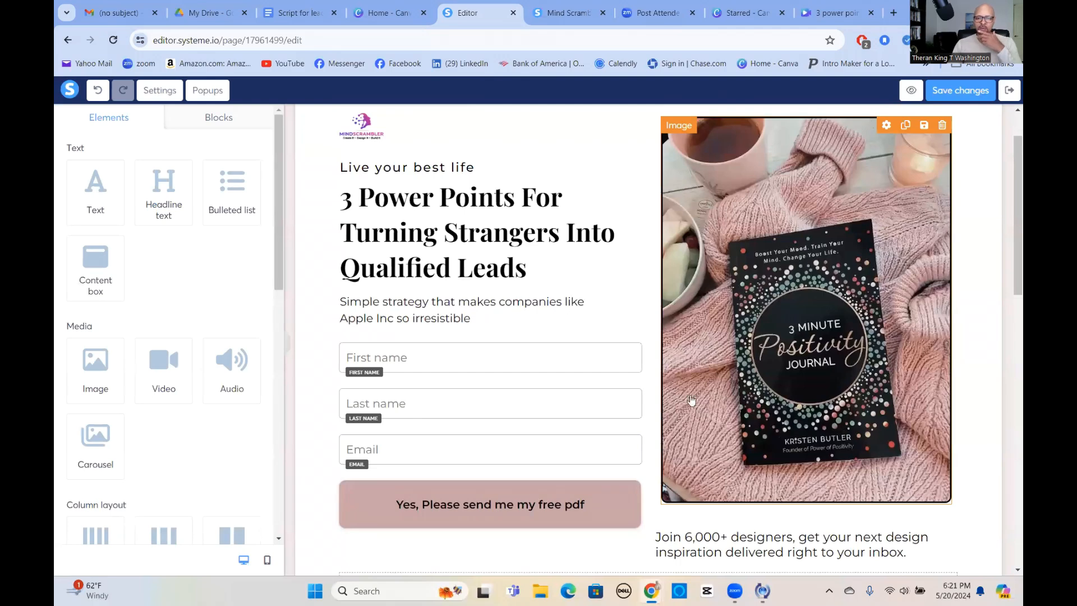
# - Select the journal image on the squeeze page, switch to Canva's Starred projects, and close the open template preview
pyautogui.click(679, 355)
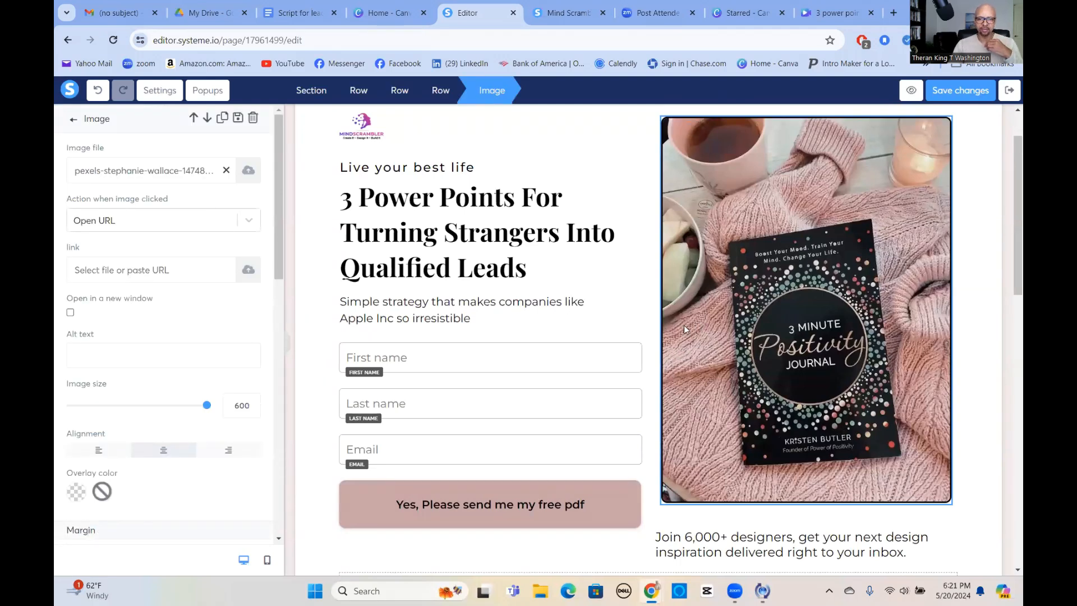
pyautogui.click(727, 14)
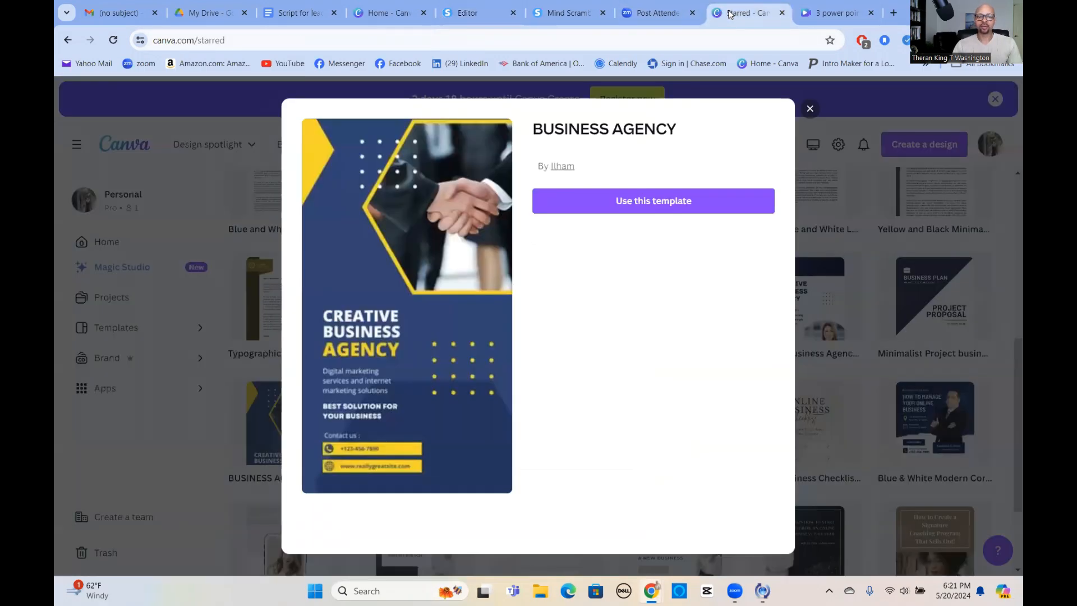
pyautogui.click(809, 110)
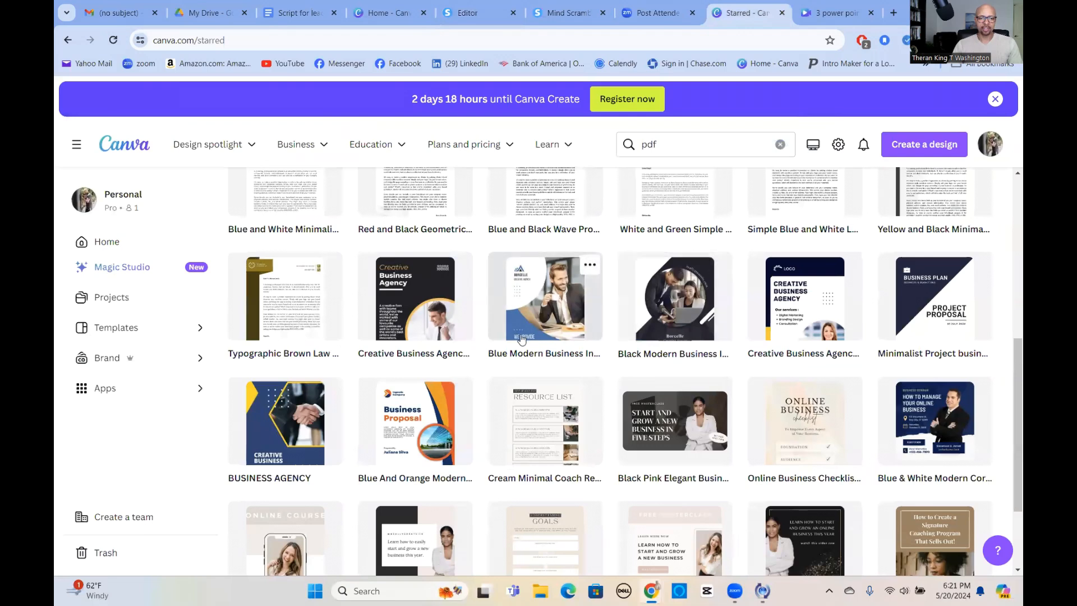
pyautogui.scroll(6, 519, 335)
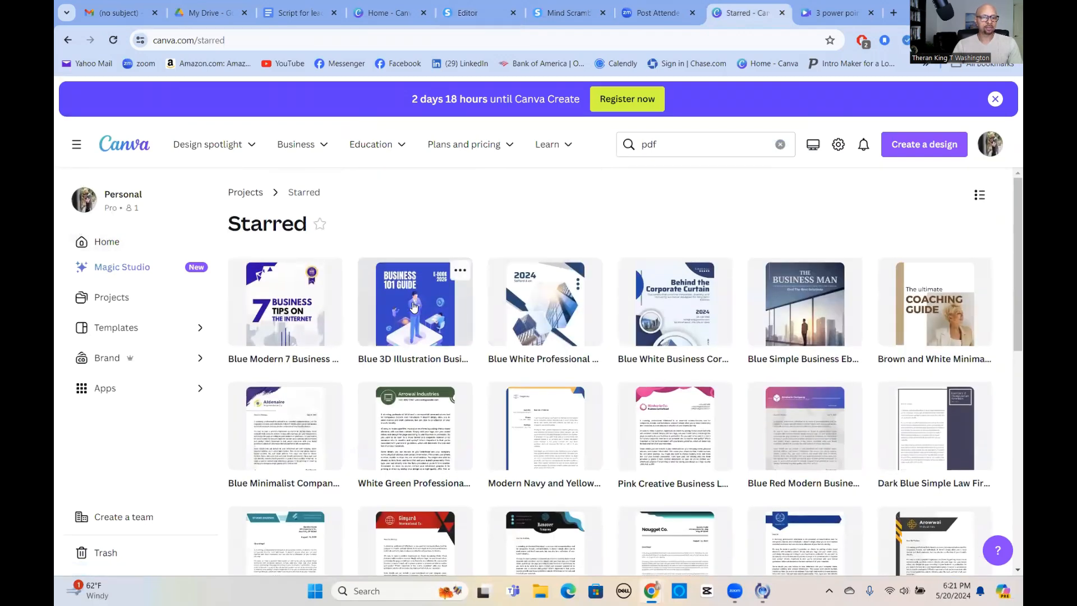
# - Switch to the Canva design "3 power points for turning strangers into qualified leads" and open its download options for exporting the page 1 cover
pyautogui.click(826, 17)
pyautogui.scroll(5, 821, 264)
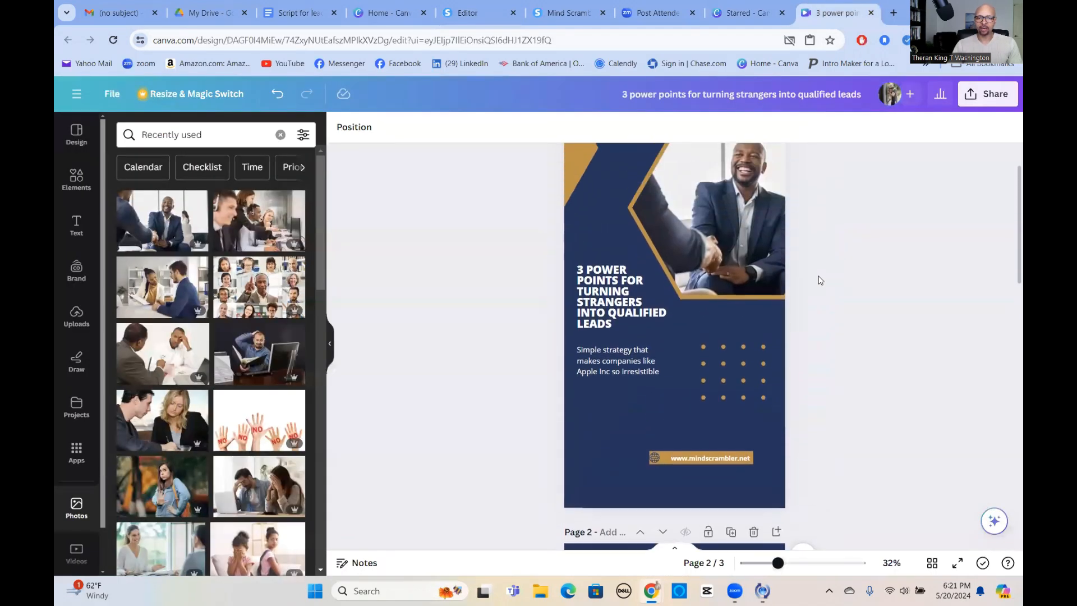
pyautogui.scroll(1, 820, 280)
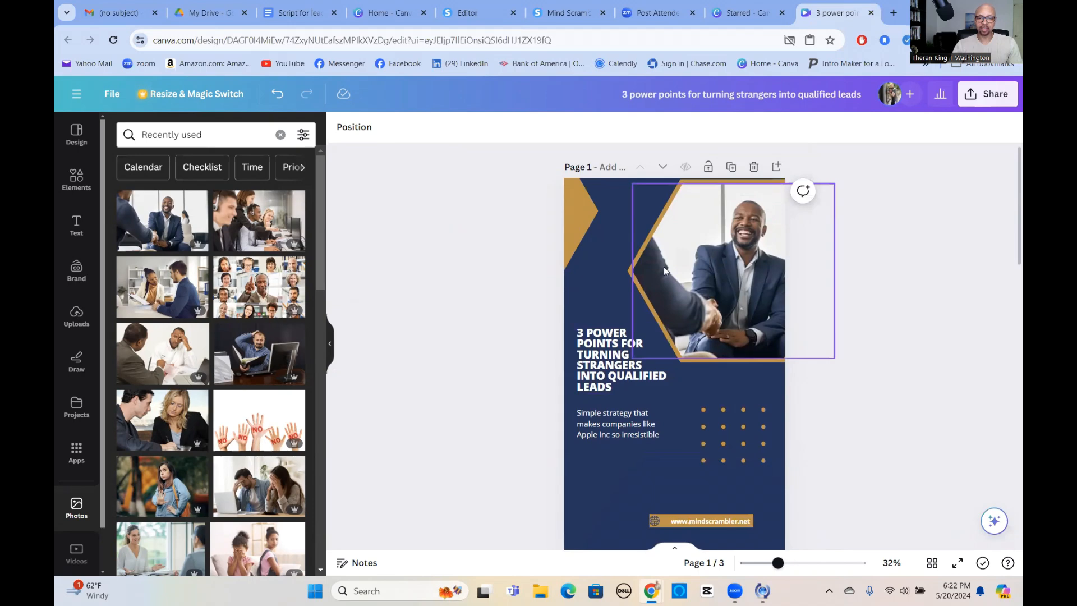
pyautogui.click(985, 103)
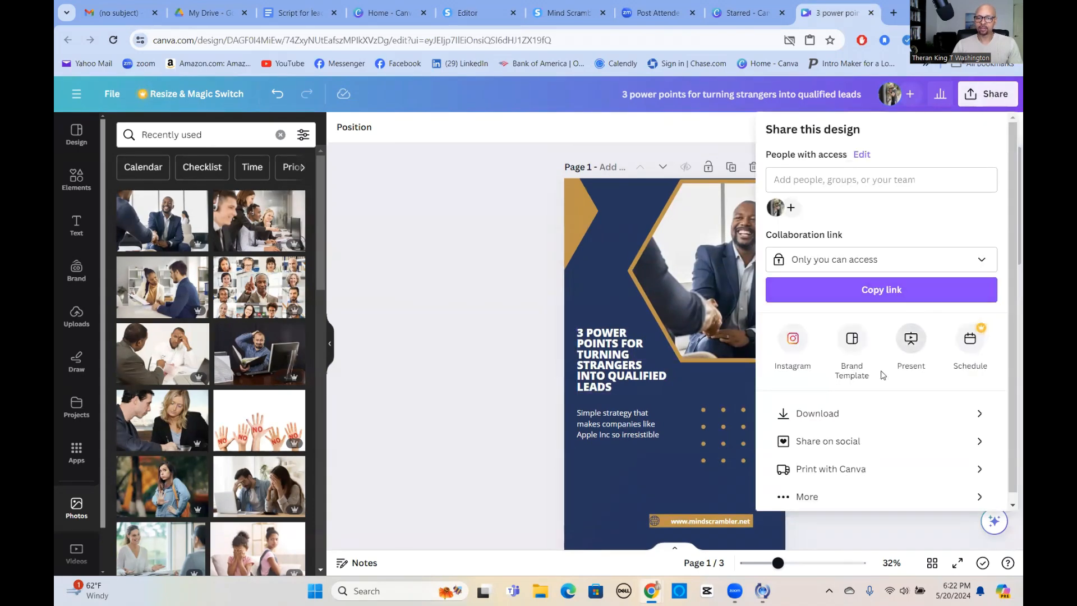
pyautogui.click(867, 419)
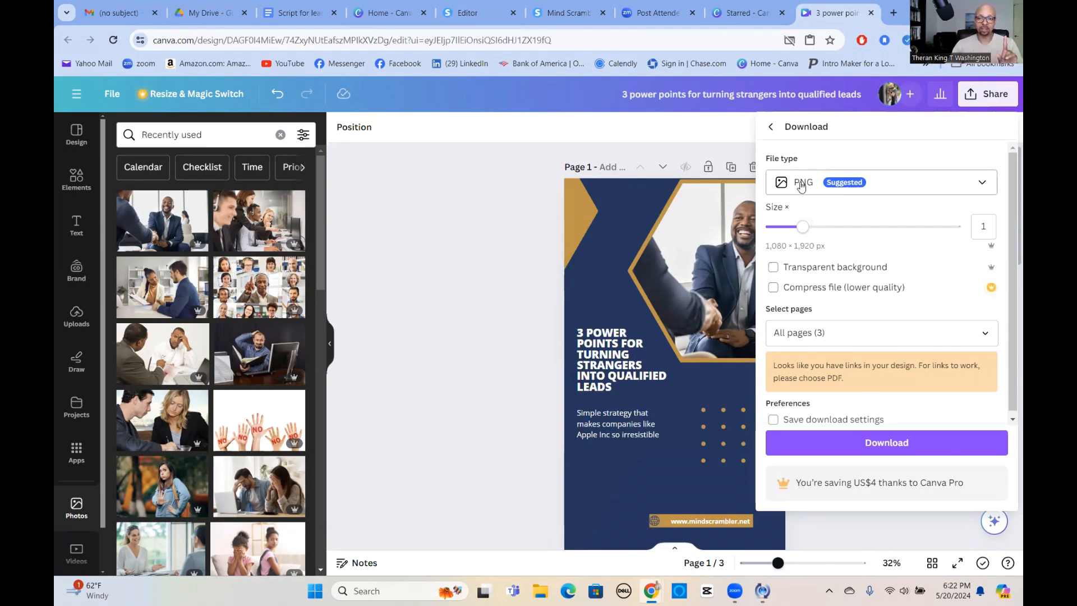
# - Download only page 1 of the design as a PNG and preview the downloaded image
pyautogui.click(986, 335)
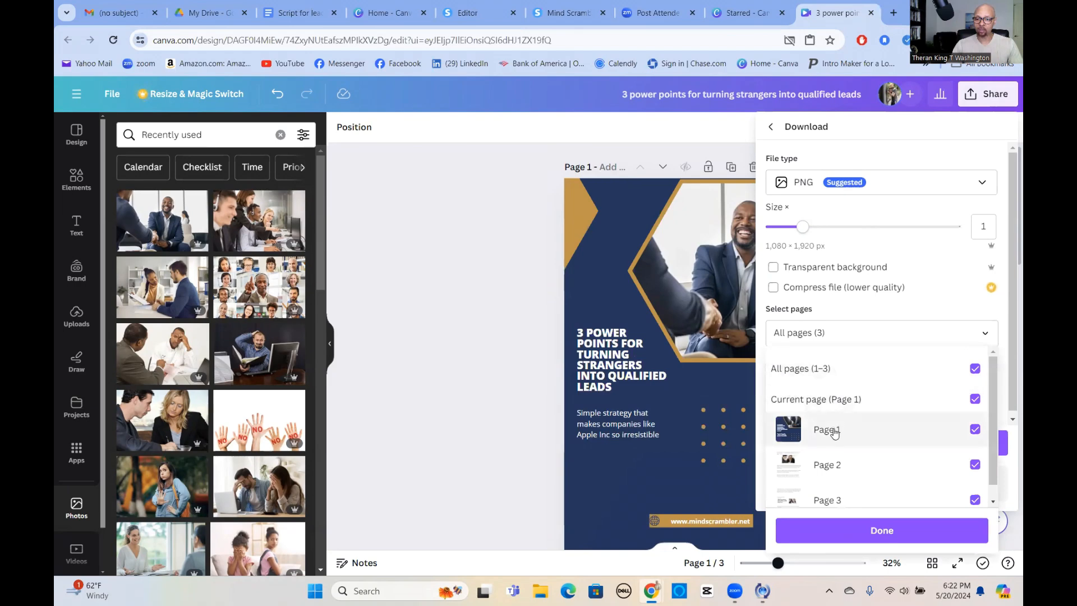
pyautogui.click(975, 371)
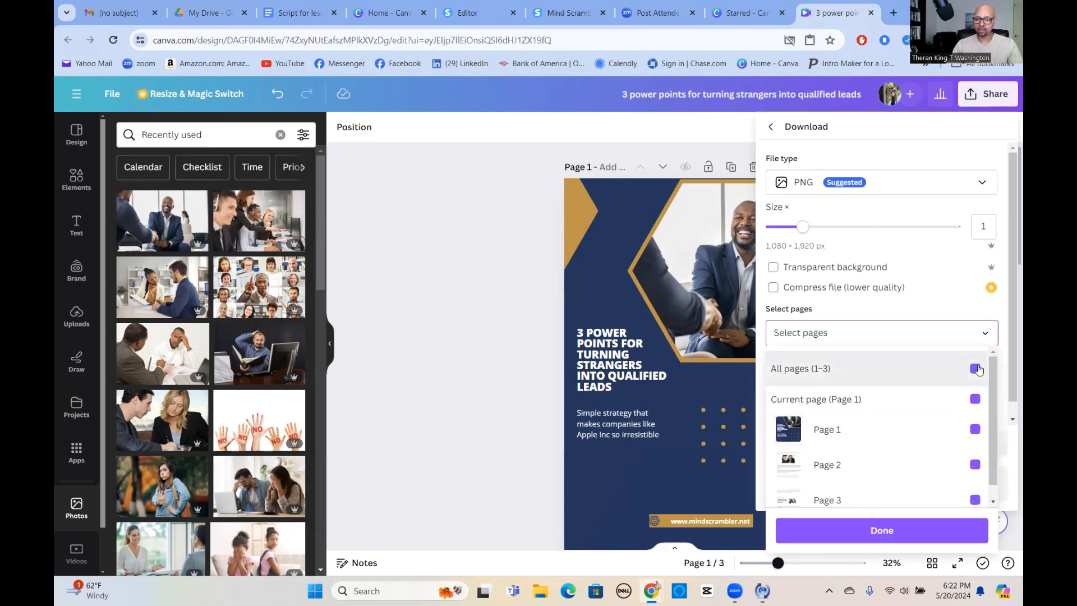
pyautogui.click(986, 429)
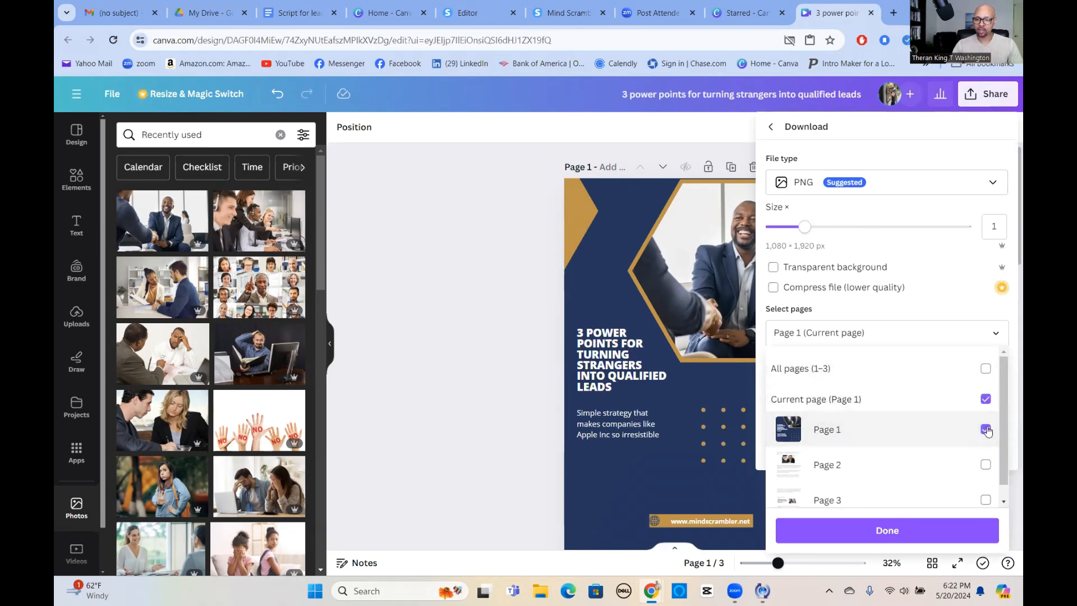
pyautogui.click(900, 521)
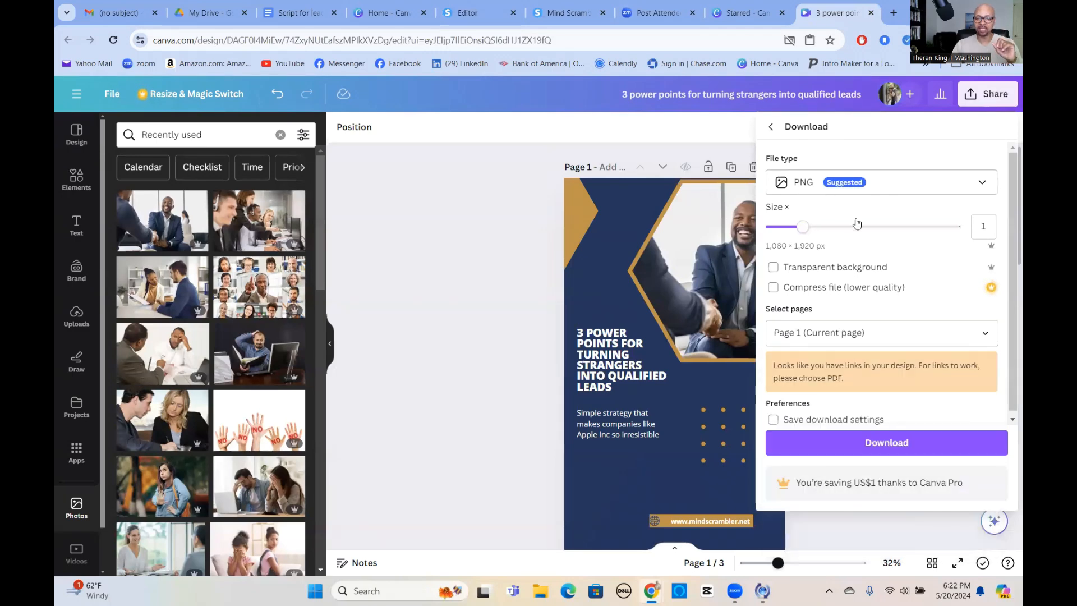
pyautogui.click(894, 446)
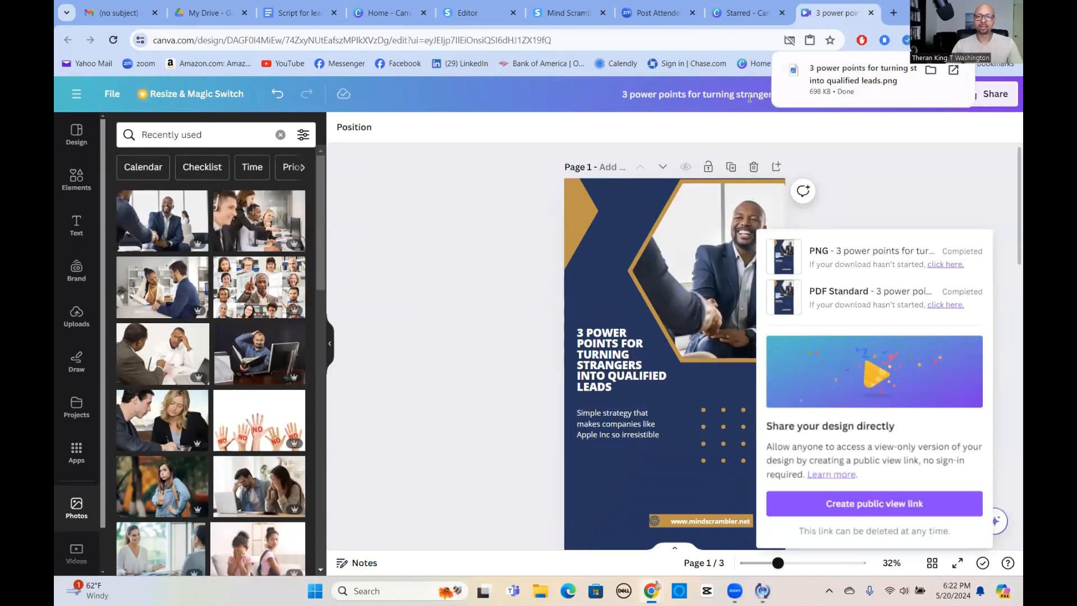
pyautogui.click(829, 69)
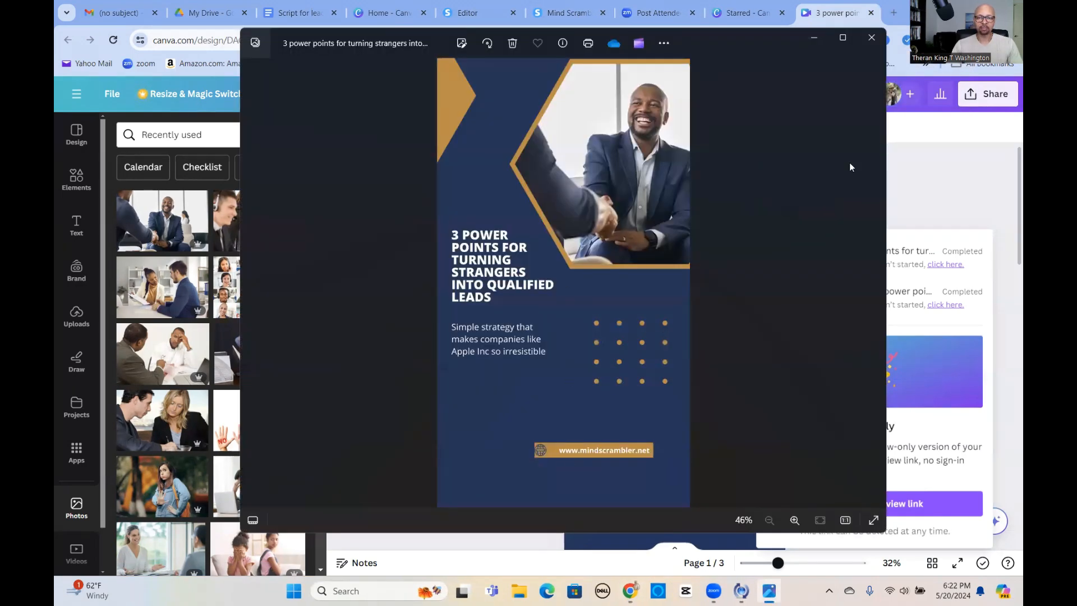
pyautogui.click(871, 37)
# - Switch to the systeme.io page editor and replace the journal photo with the downloaded "3 power points for turning strangers into qualified leads.png"
pyautogui.click(478, 13)
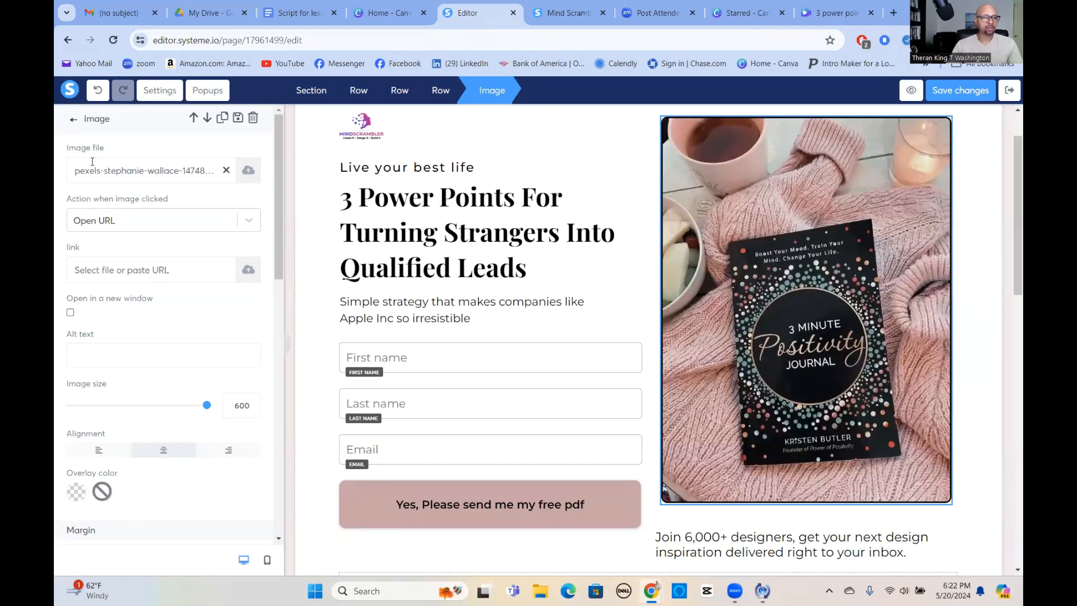
pyautogui.click(248, 172)
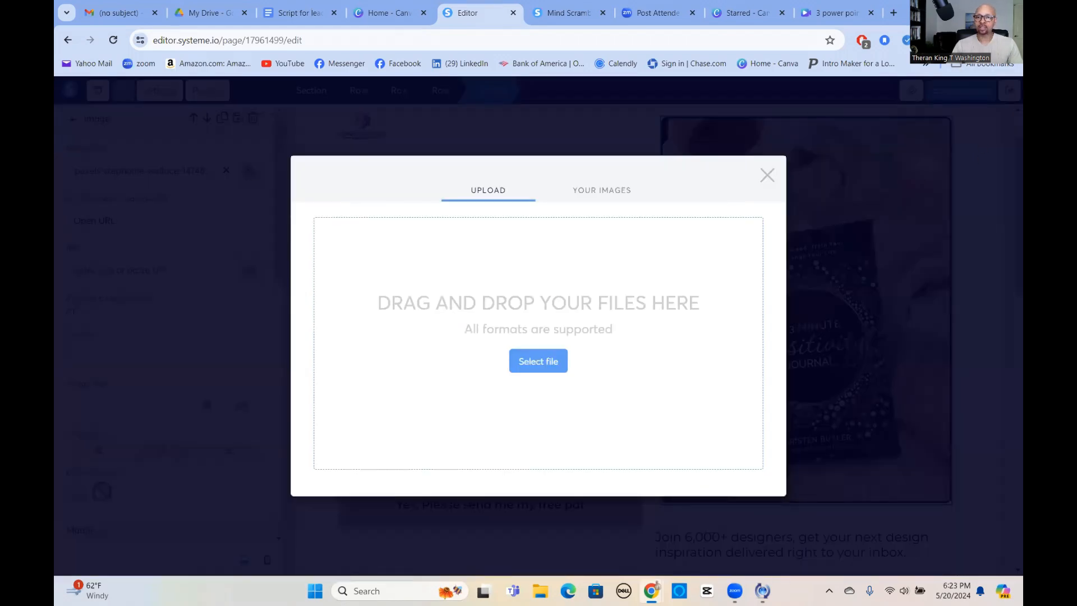
pyautogui.click(964, 40)
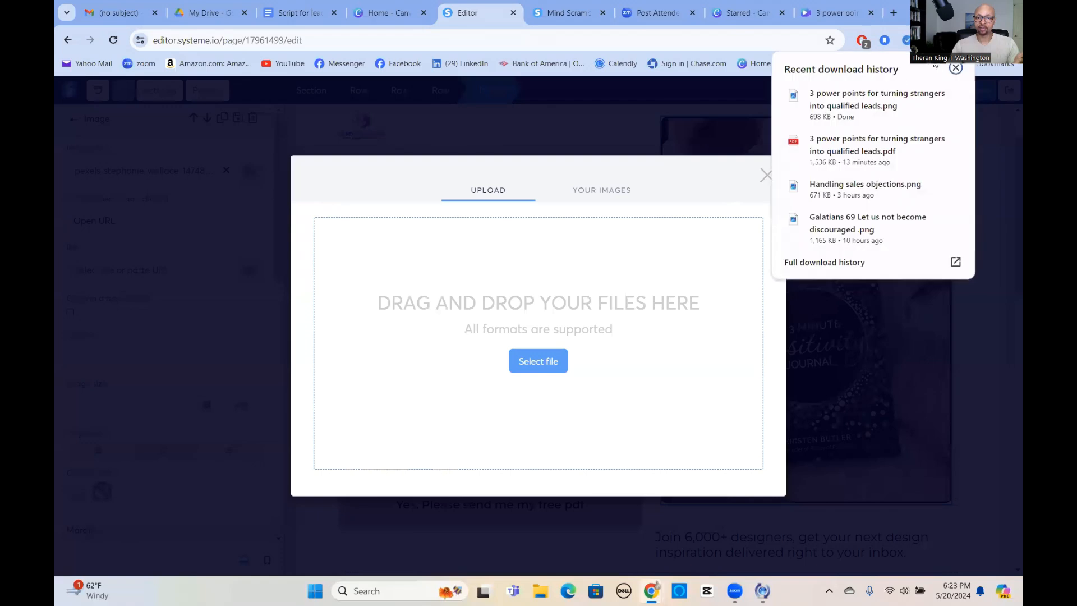
pyautogui.moveTo(852, 103); pyautogui.dragTo(550, 323)
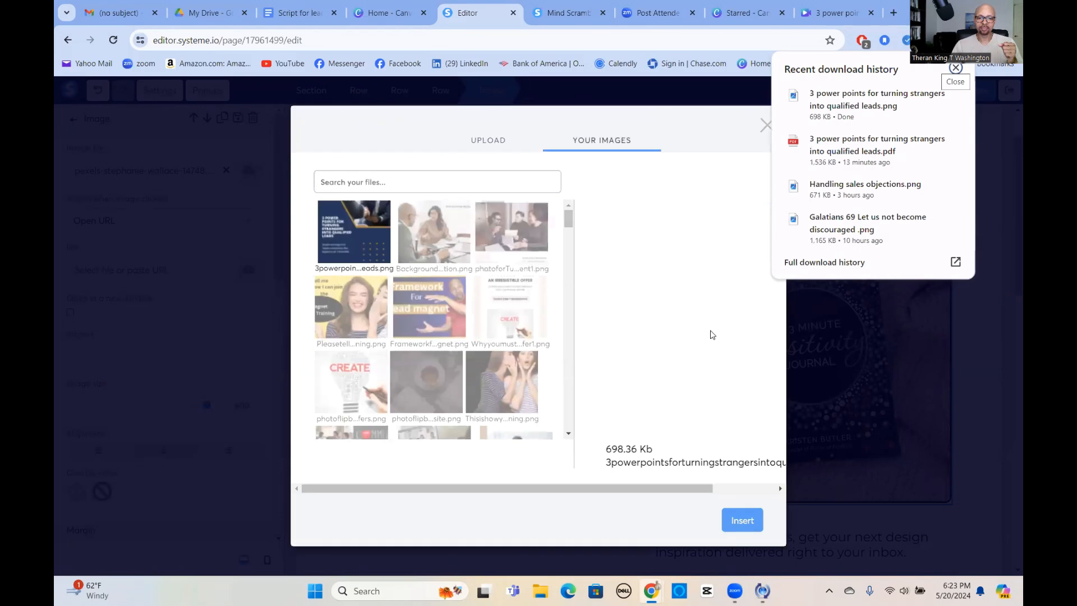
pyautogui.click(743, 521)
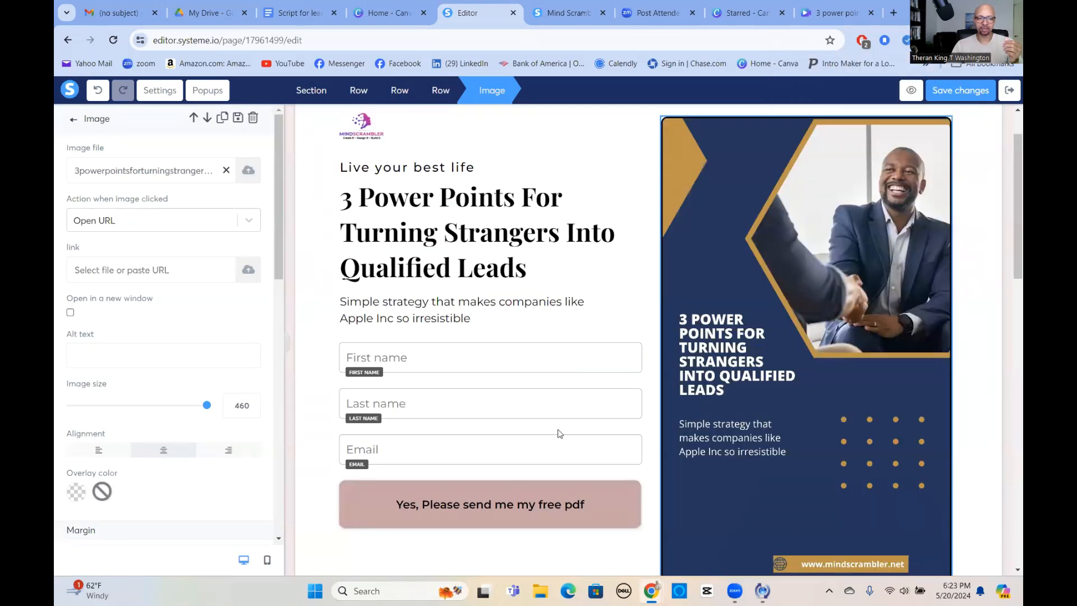
# - Reduce the cover image's size to 344
pyautogui.moveTo(207, 405); pyautogui.dragTo(173, 413)
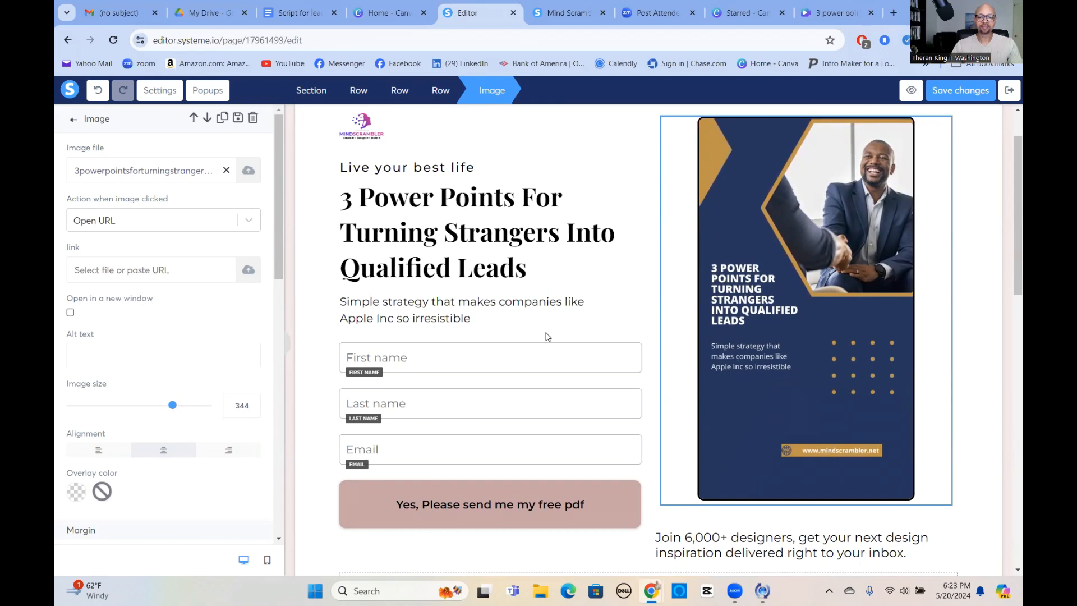
pyautogui.click(973, 313)
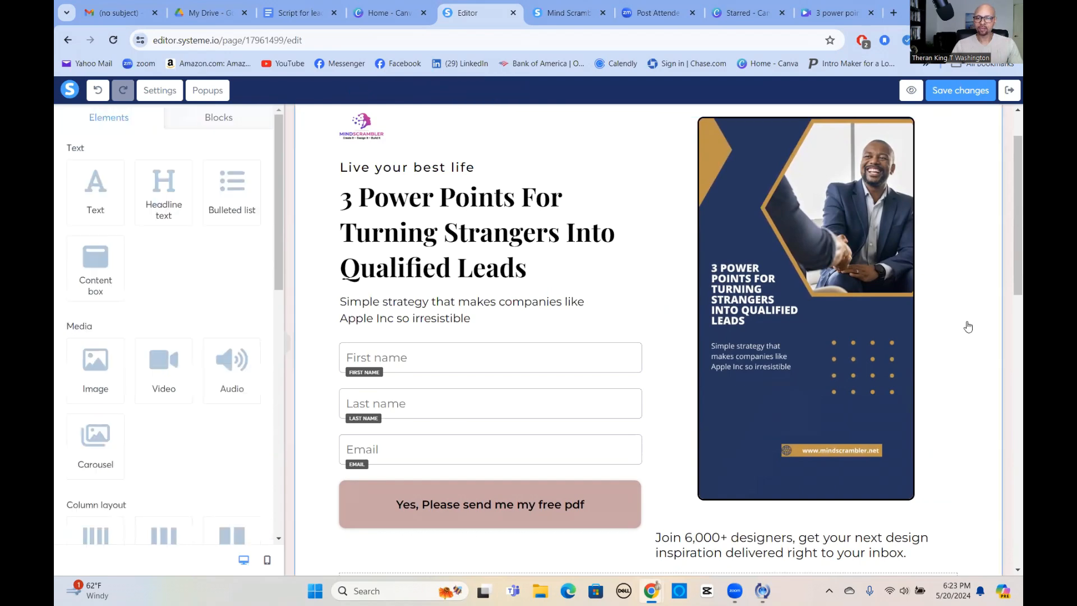
pyautogui.scroll(-2, 967, 325)
pyautogui.scroll(2, 967, 325)
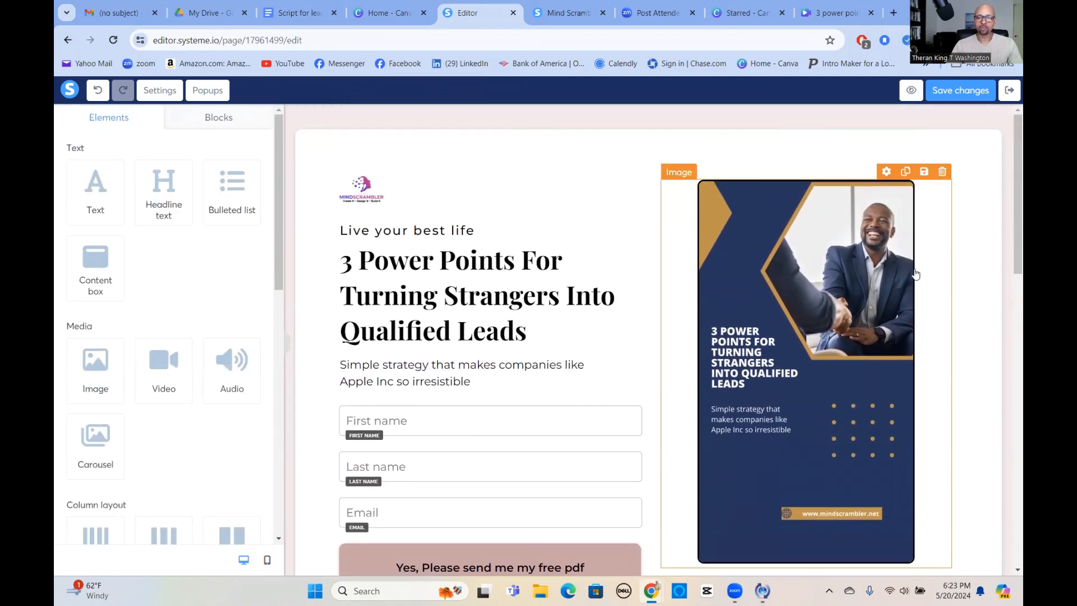
# - Set the padding of the row holding the cover image to 59
pyautogui.click(944, 206)
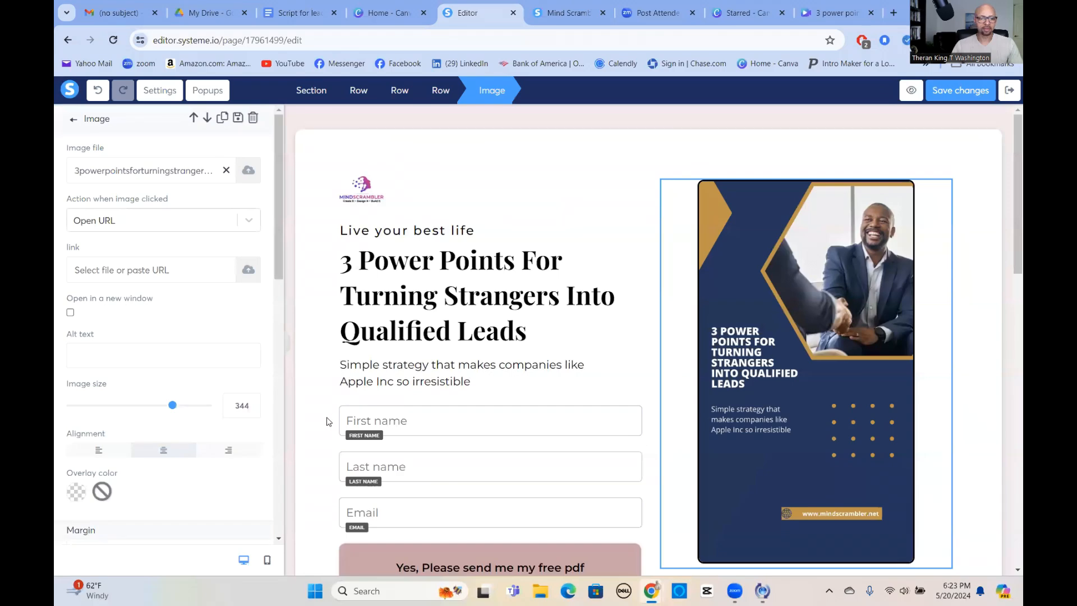
pyautogui.click(134, 243)
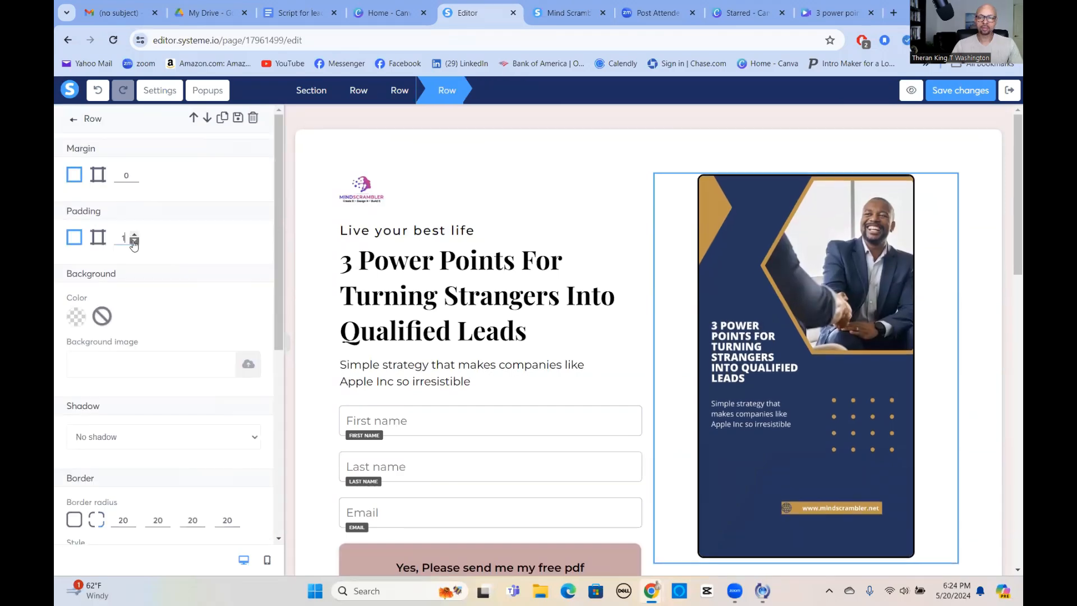
pyautogui.click(135, 242)
pyautogui.click(134, 235)
pyautogui.moveTo(134, 236); pyautogui.dragTo(134, 236)
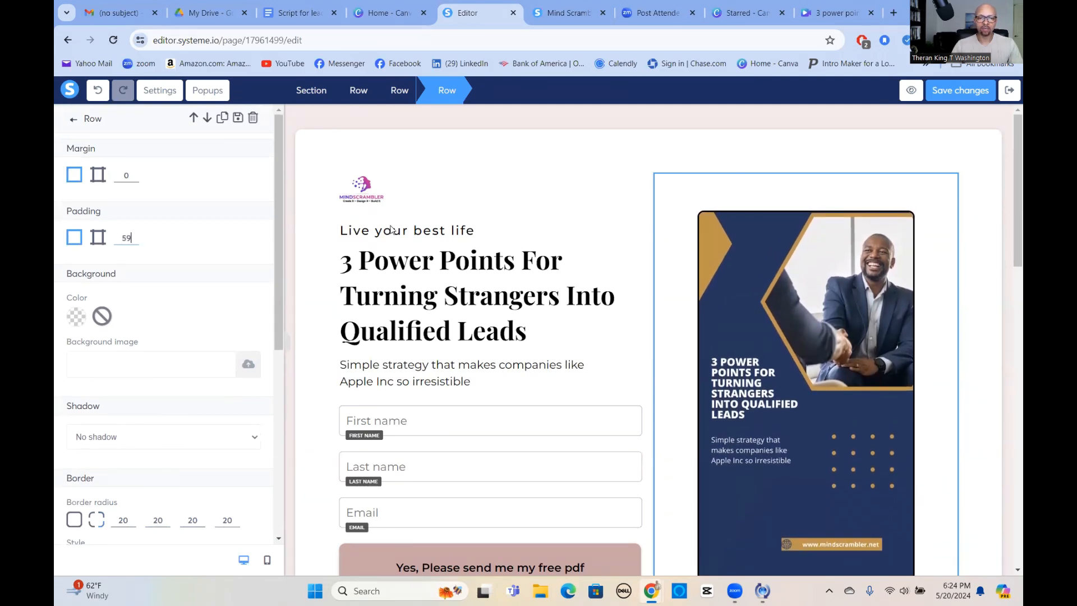
pyautogui.click(983, 263)
# - Delete the "Join 6,000+ designers" text below the cover image
pyautogui.scroll(-5, 967, 272)
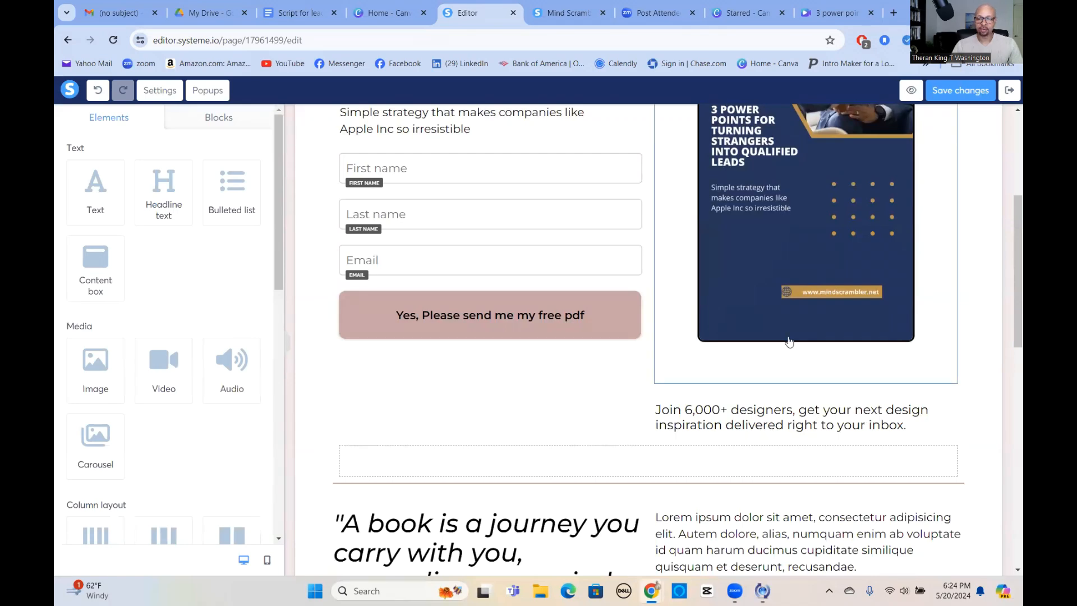
pyautogui.scroll(5, 740, 371)
pyautogui.scroll(-4, 701, 398)
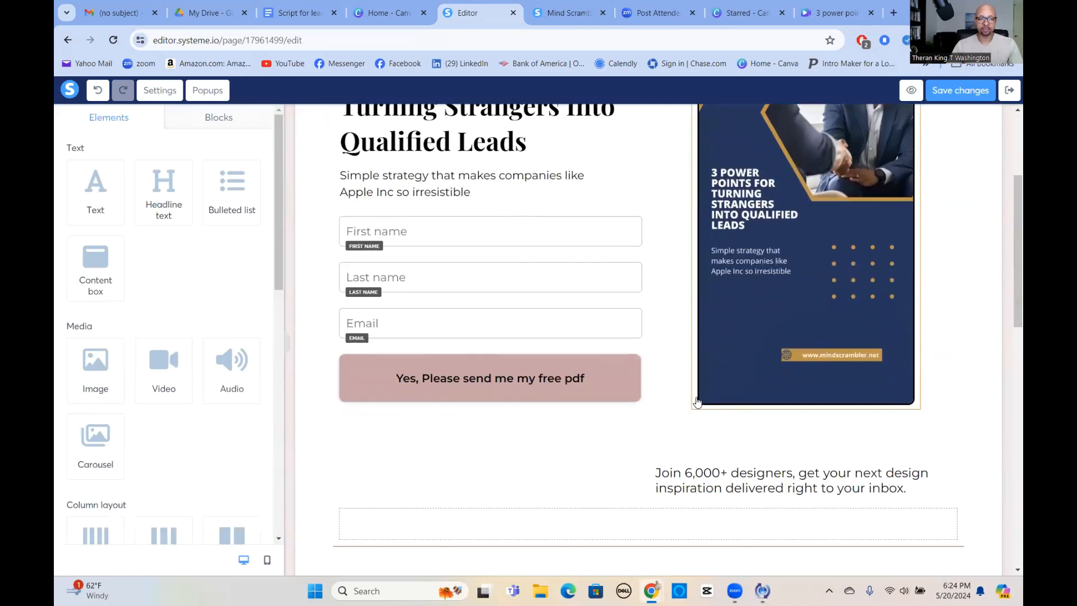
pyautogui.scroll(-2, 699, 393)
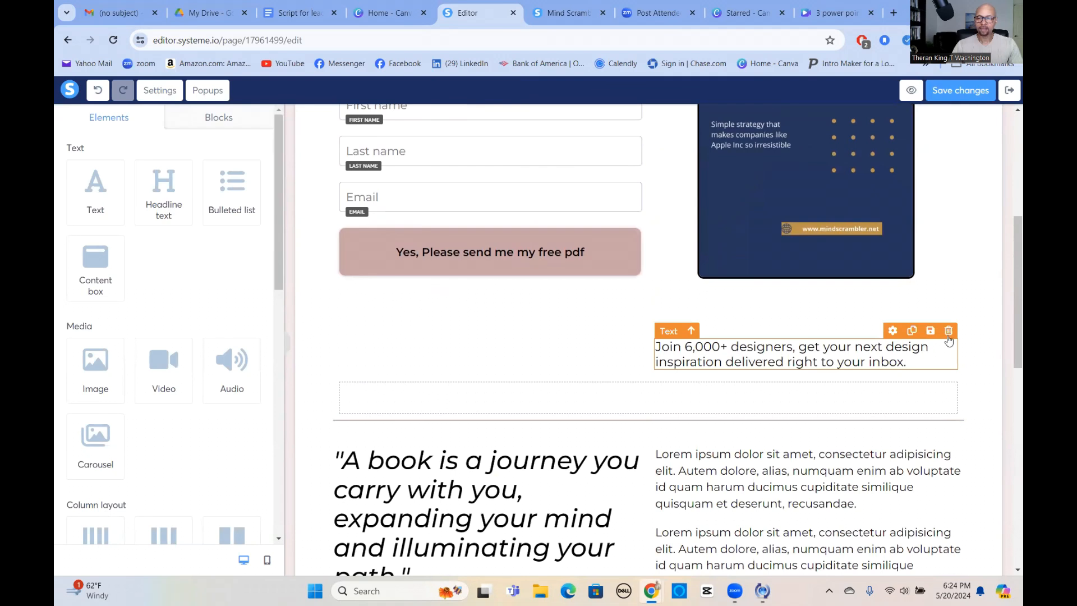
pyautogui.click(949, 335)
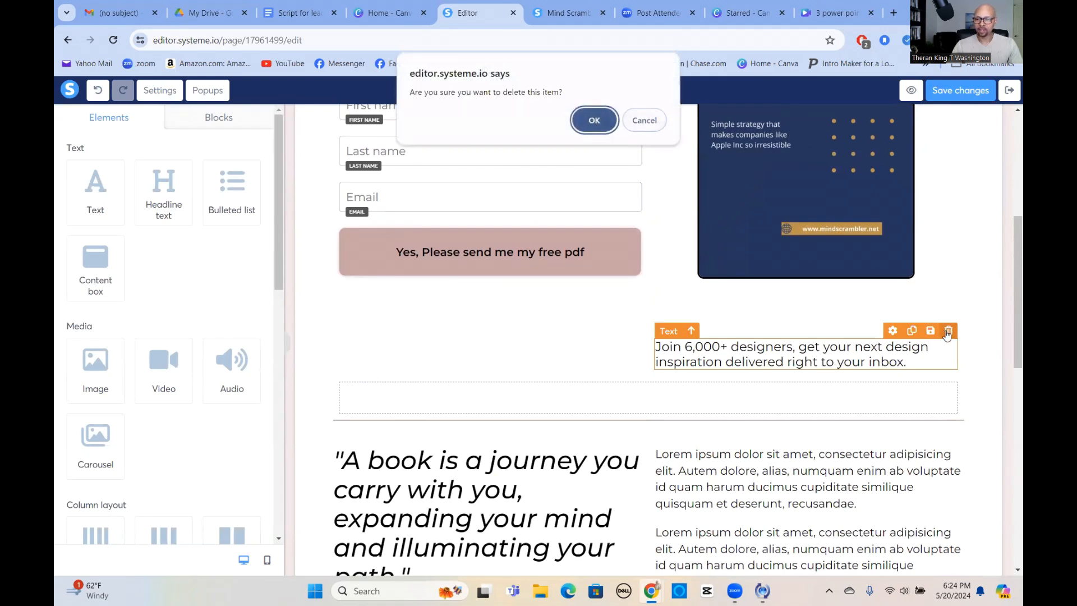
pyautogui.click(595, 122)
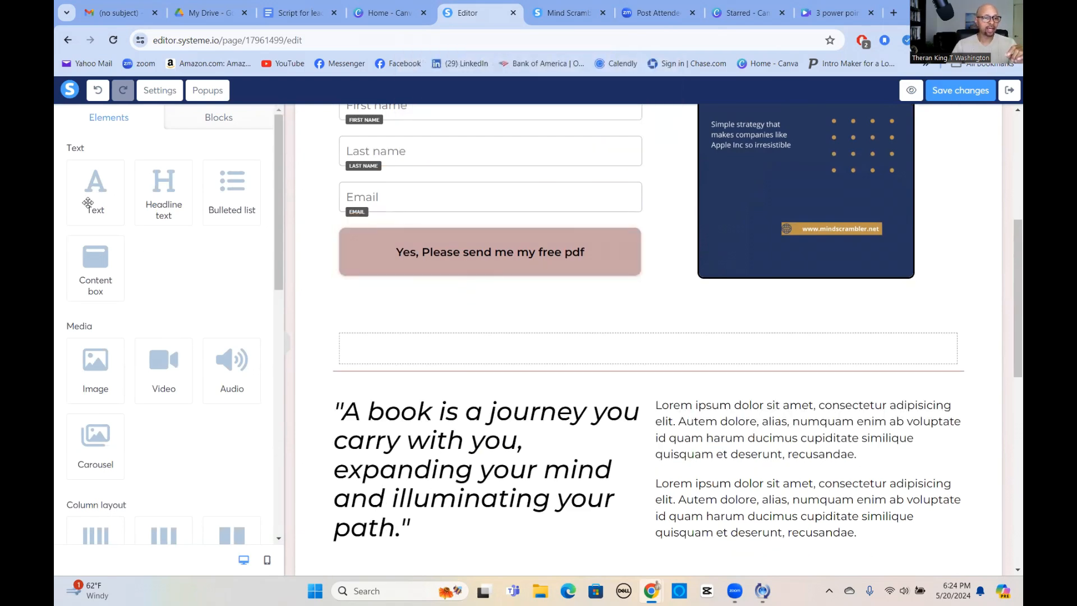
# - Add a text element directly beneath the "Yes, Please send me my free pdf" button
pyautogui.scroll(-10, 445, 429)
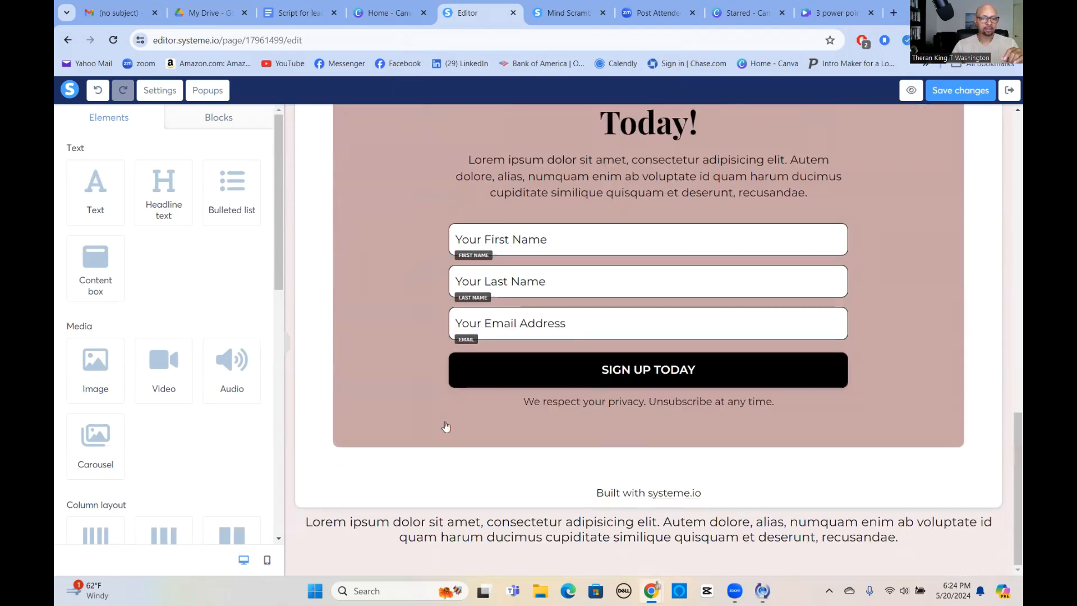
pyautogui.scroll(15, 584, 477)
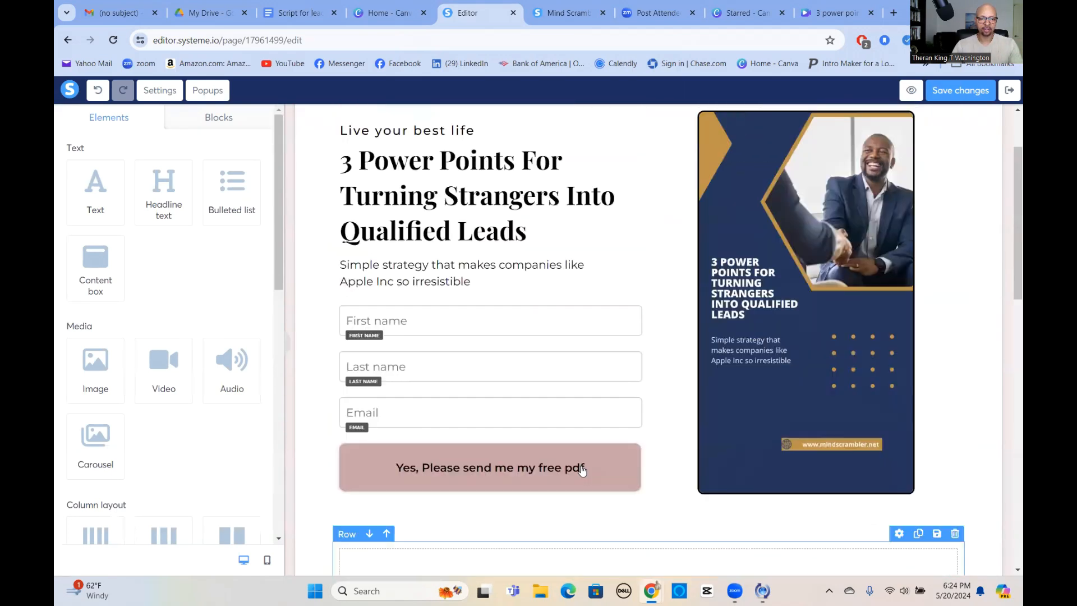
pyautogui.scroll(-2, 580, 474)
pyautogui.moveTo(103, 197); pyautogui.dragTo(446, 426)
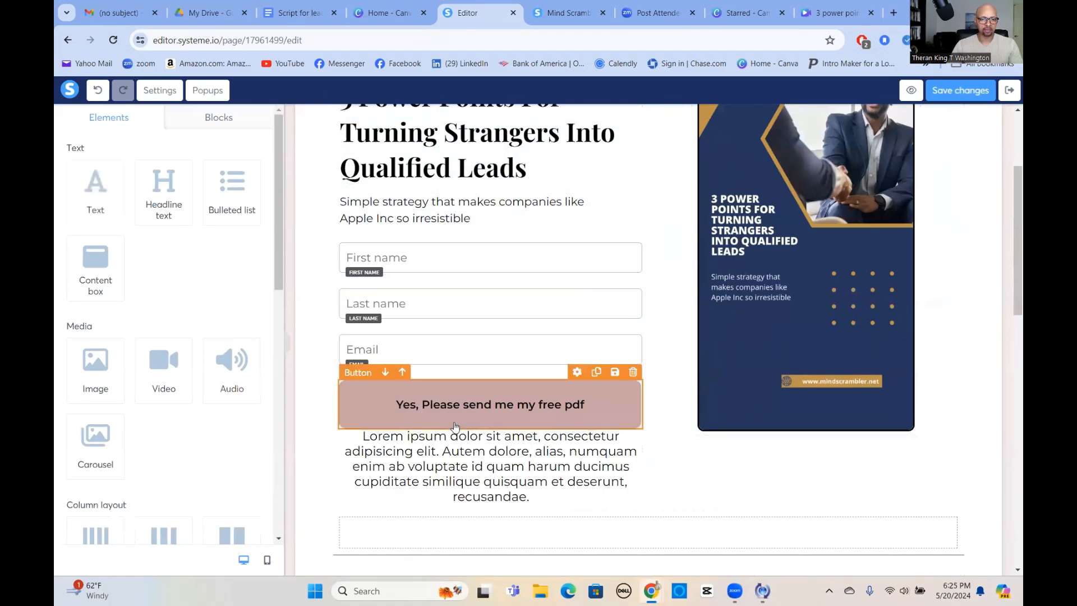
# - Replace the placeholder text under the button with "We will never use your information for any other use"
pyautogui.click(481, 461)
pyautogui.tripleClick(479, 459)
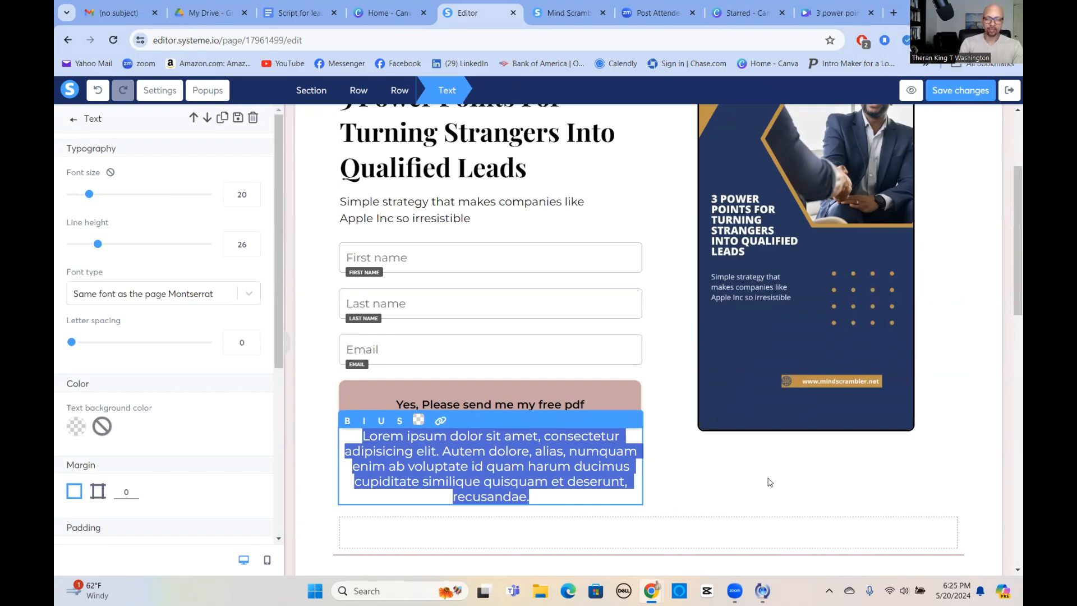
pyautogui.write('We')
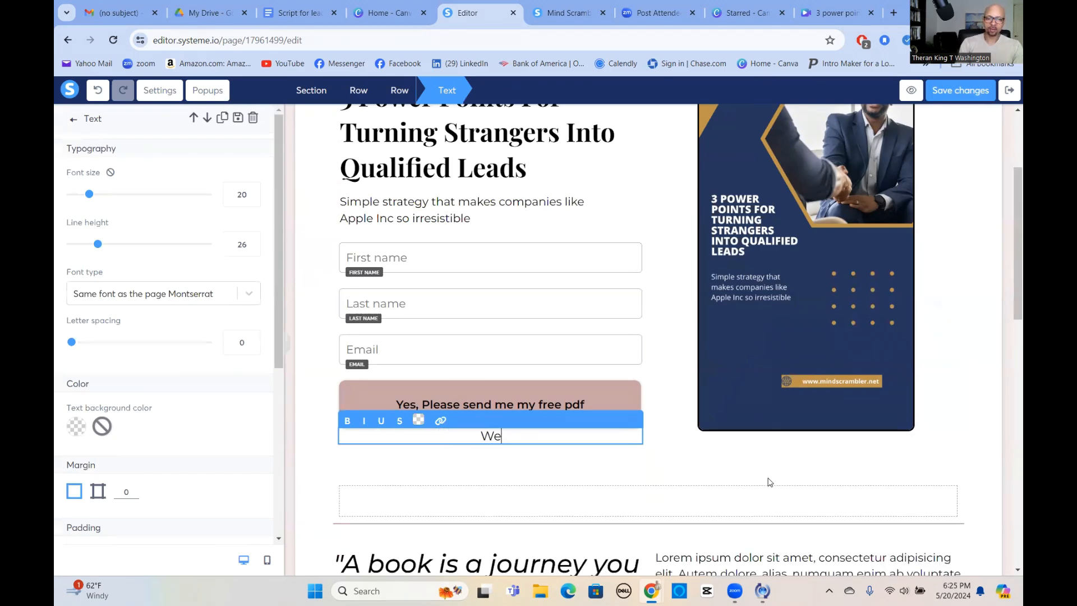
pyautogui.write(' will never you')
pyautogui.press('BackSpace')
pyautogui.press('BackSpace')
pyautogui.press('BackSpace')
pyautogui.write('use ')
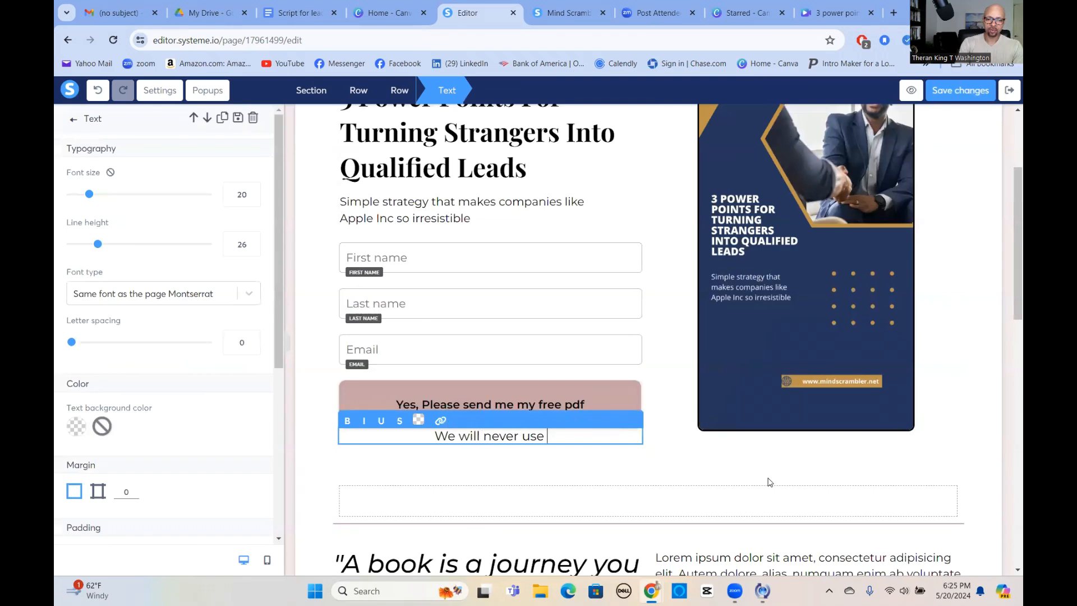
pyautogui.write('your informatiojn')
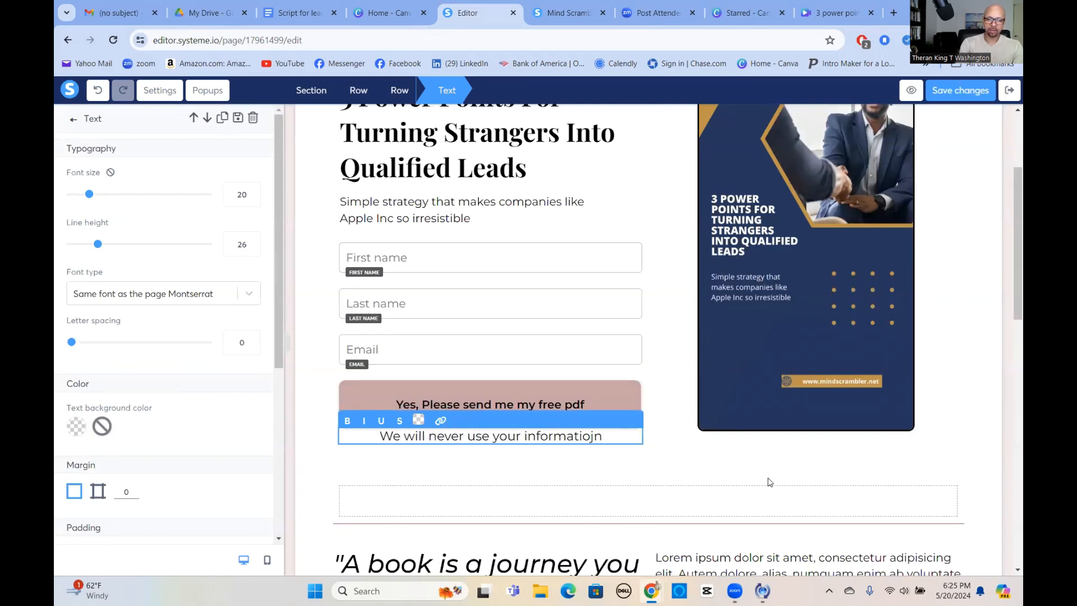
pyautogui.press('BackSpace')
pyautogui.press('BackSpace')
pyautogui.write('n for an')
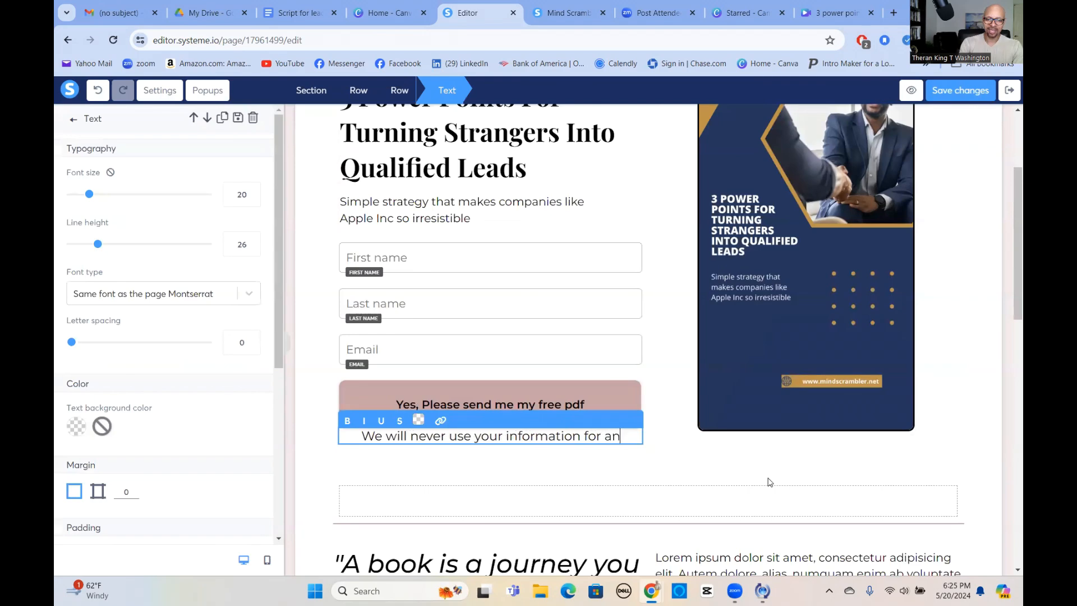
pyautogui.write('y other use')
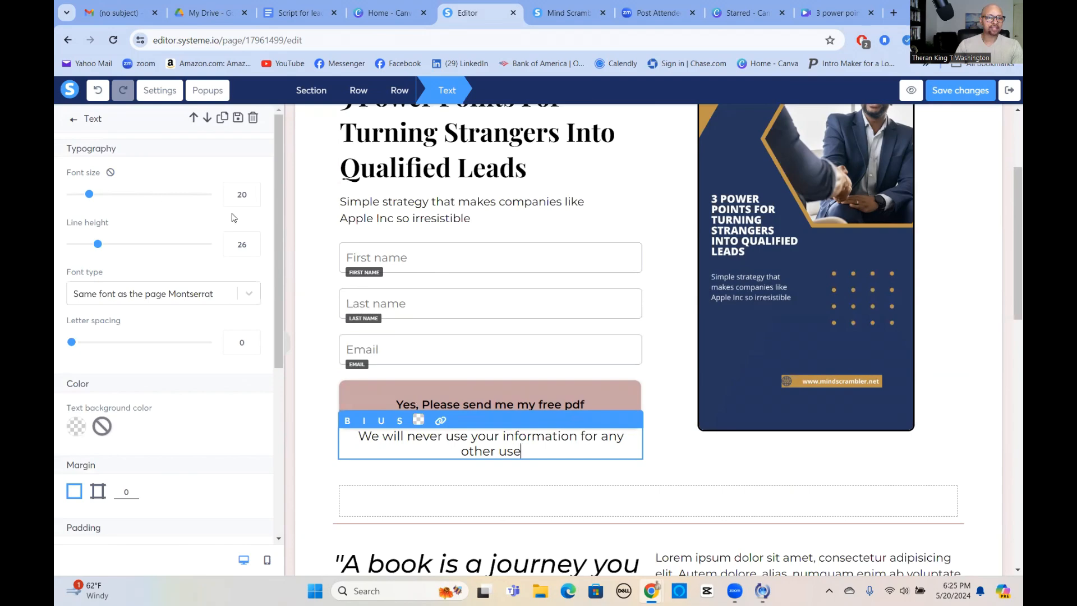
# - Reduce the font size of the privacy note under the button to 16
pyautogui.click(252, 200)
pyautogui.click(252, 199)
pyautogui.click(252, 200)
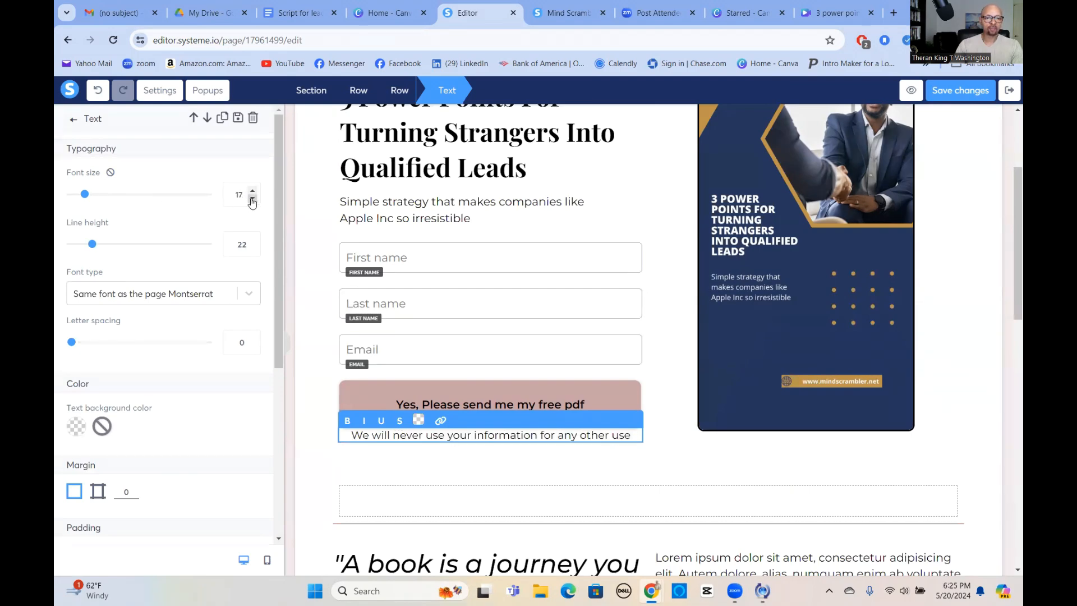
pyautogui.click(252, 200)
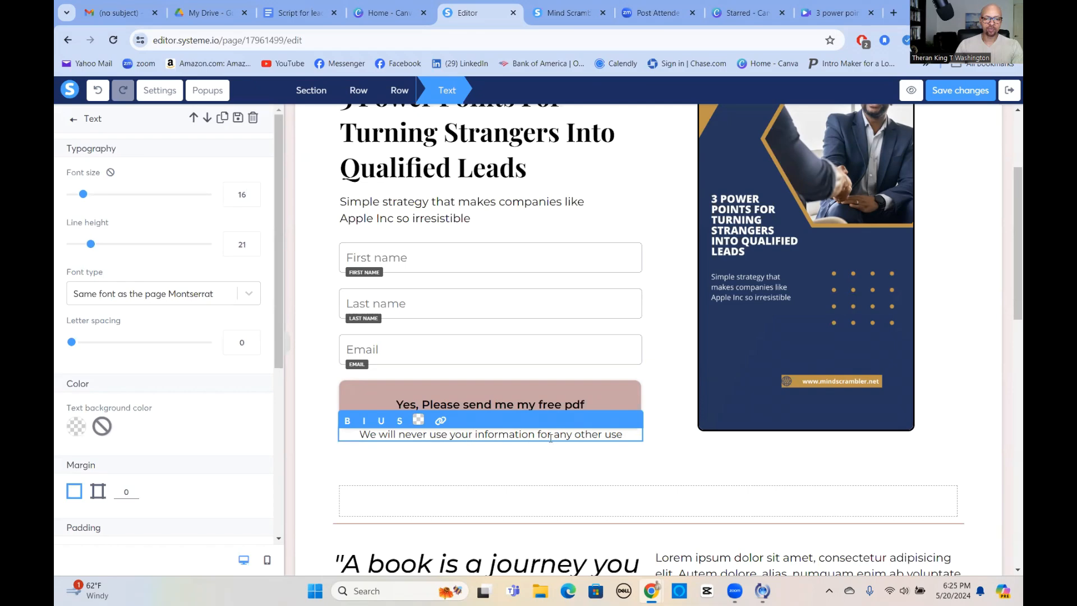
pyautogui.click(671, 453)
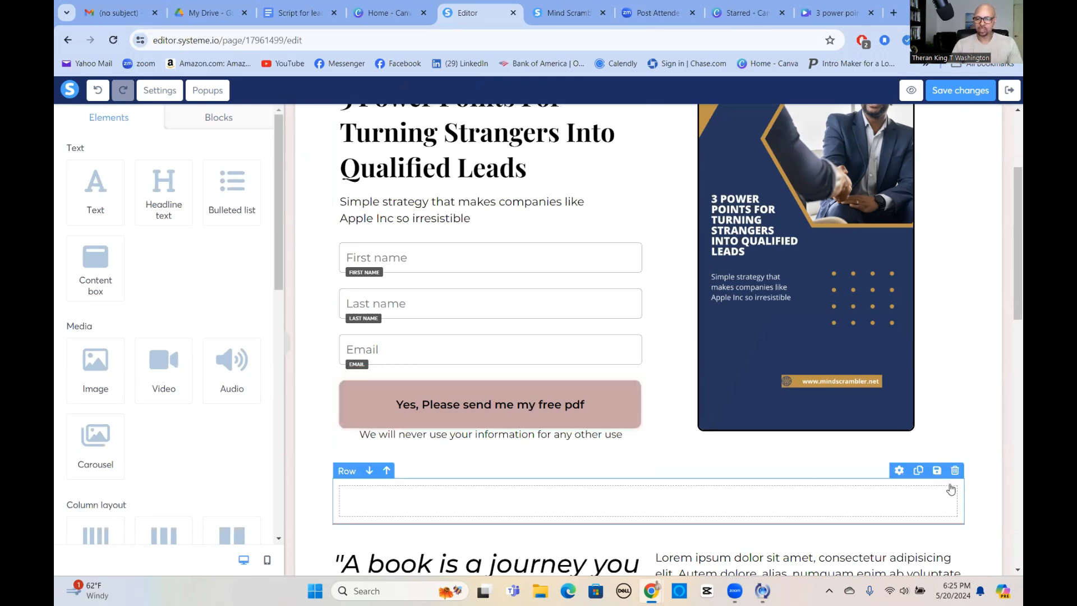
# - Delete the lorem ipsum text at the very end of the page along with its emptied row
pyautogui.scroll(-8, 941, 490)
pyautogui.scroll(-4, 941, 491)
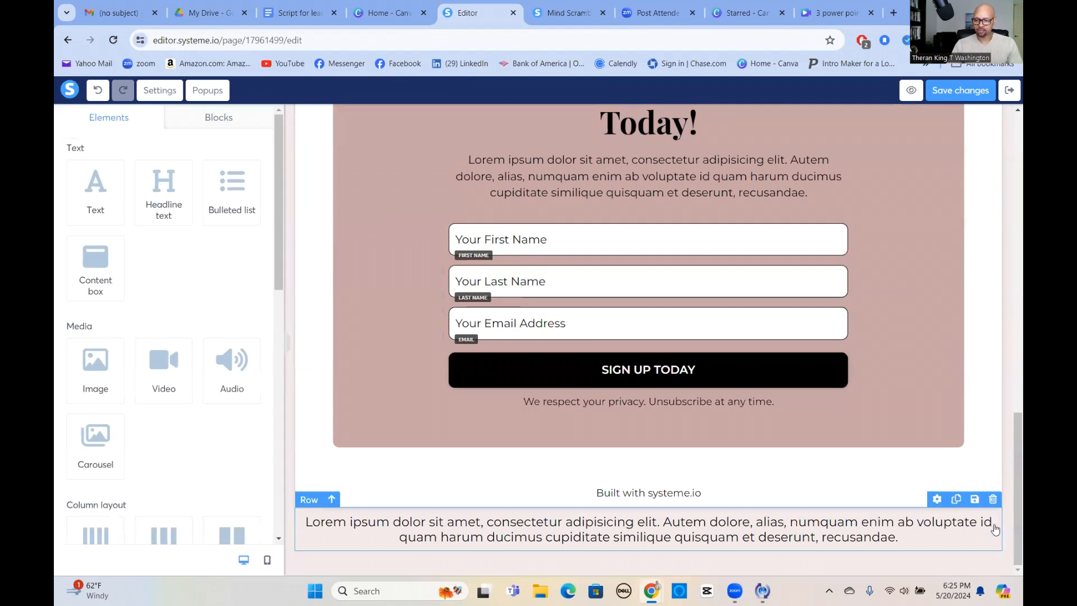
pyautogui.click(986, 506)
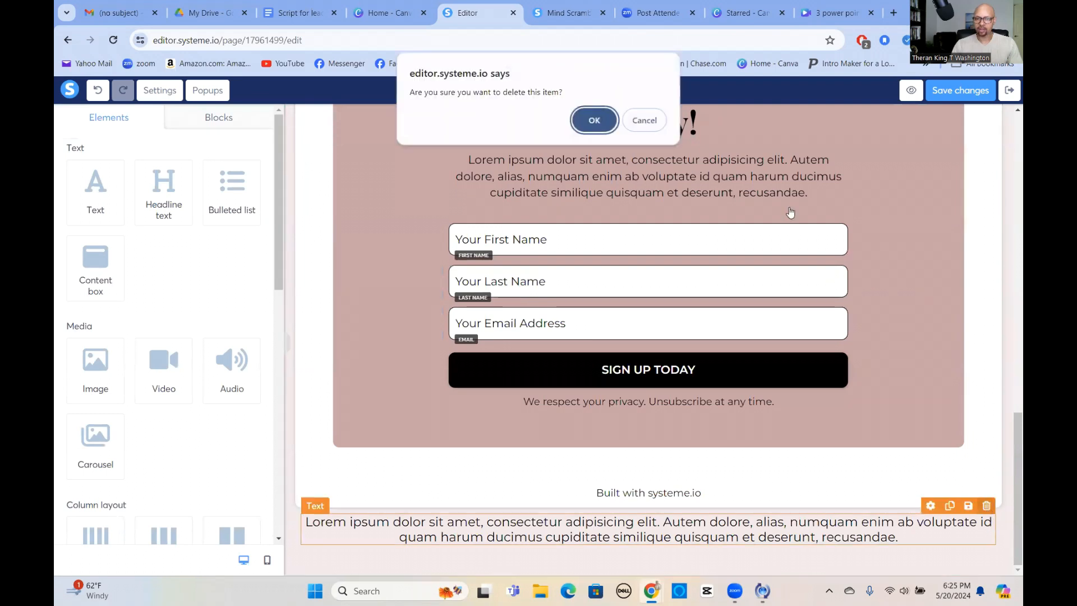
pyautogui.click(596, 119)
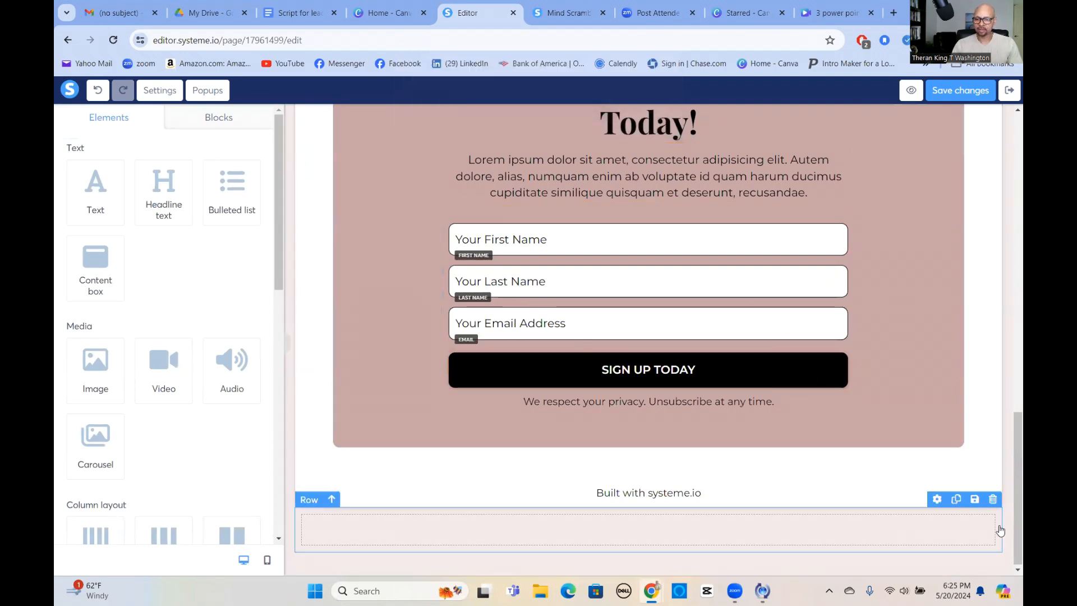
pyautogui.click(992, 498)
pyautogui.click(594, 119)
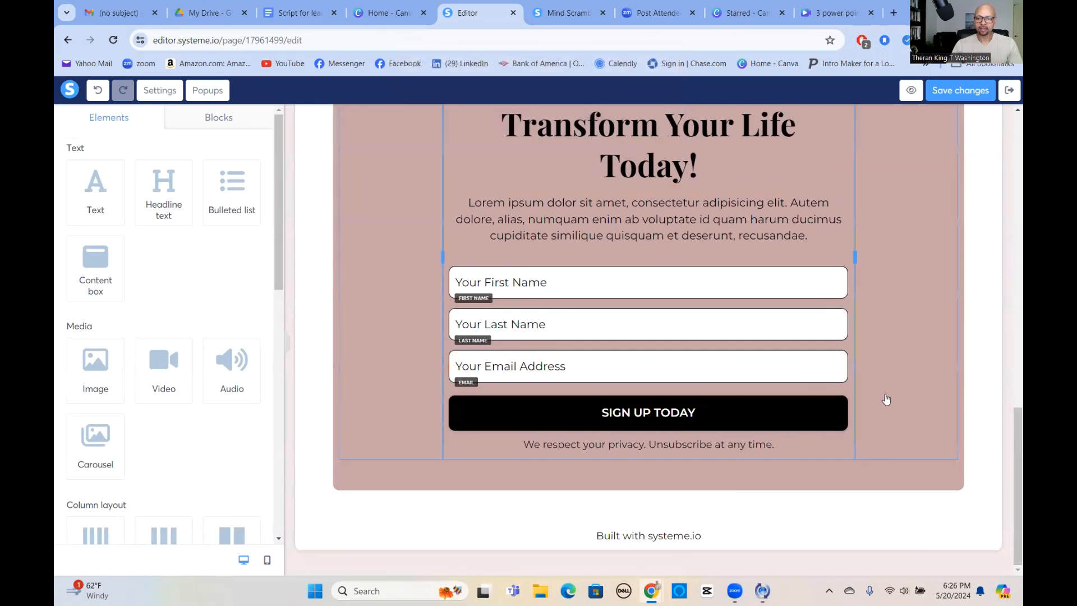
# - Delete the "Built with systeme.io" text from the page footer
pyautogui.scroll(8, 965, 404)
pyautogui.scroll(3, 984, 393)
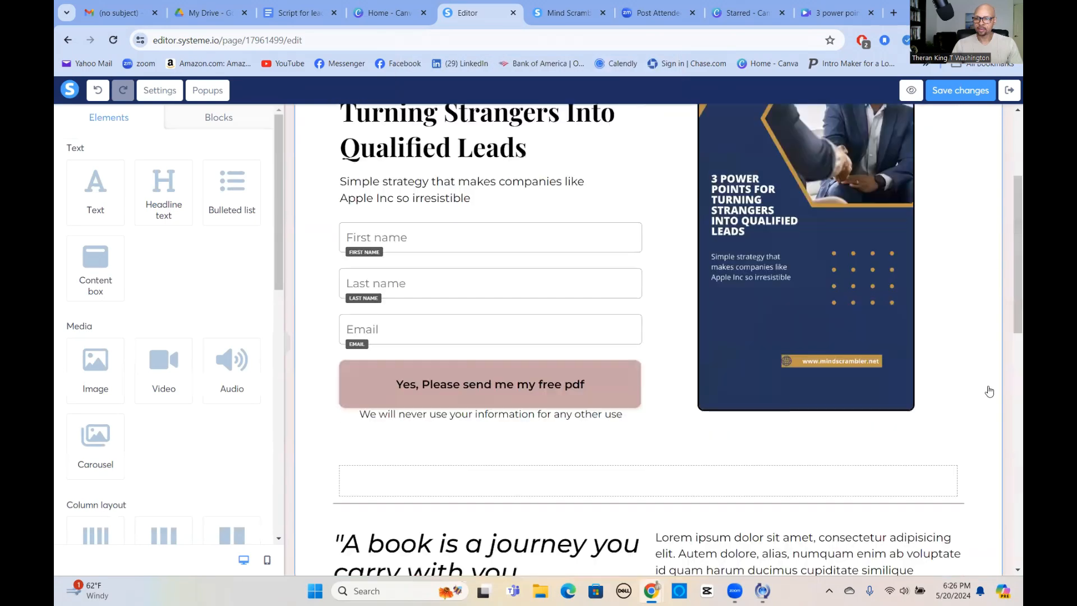
pyautogui.scroll(-10, 987, 389)
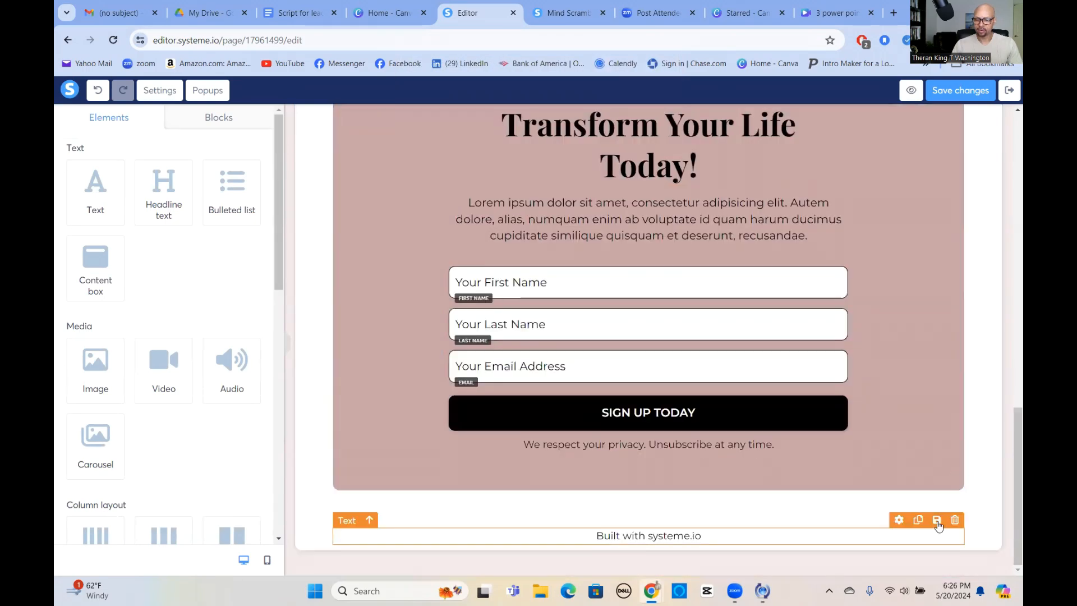
pyautogui.click(952, 518)
pyautogui.click(592, 119)
# - Delete the whole "Join Our Community and Transform Your Life Today!" sign-up section
pyautogui.scroll(5, 959, 414)
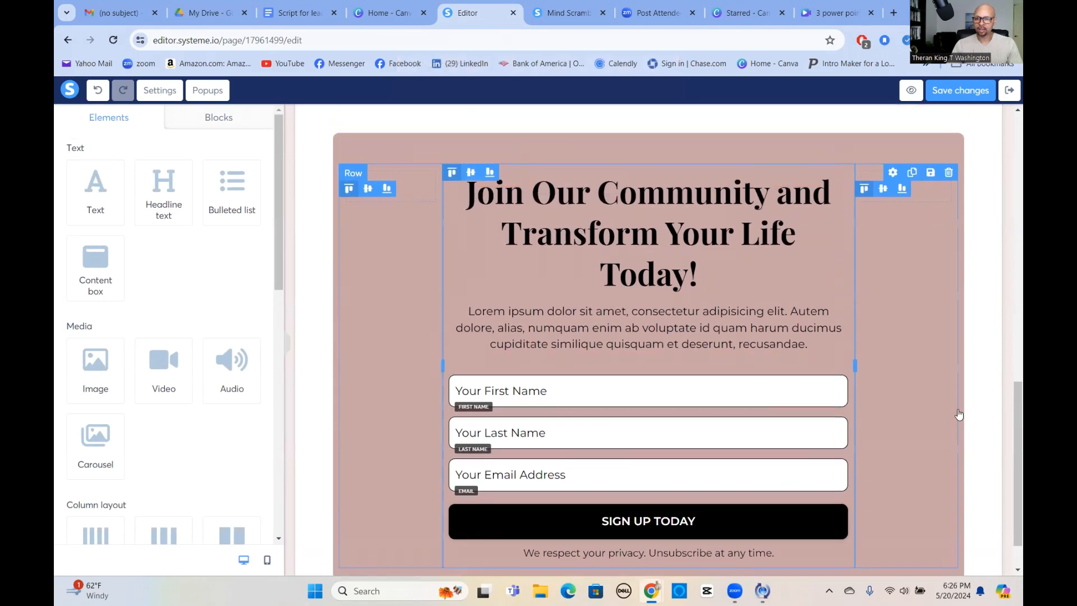
pyautogui.click(955, 385)
pyautogui.click(594, 120)
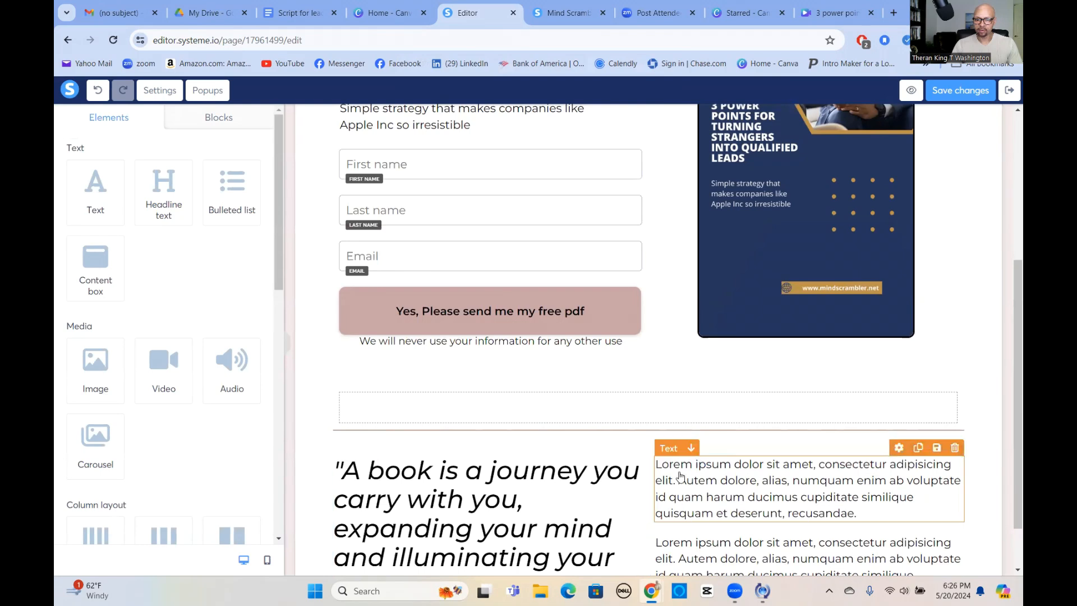
# - Delete the row holding the "A book is a journey" quote and the empty row beneath the form
pyautogui.click(955, 442)
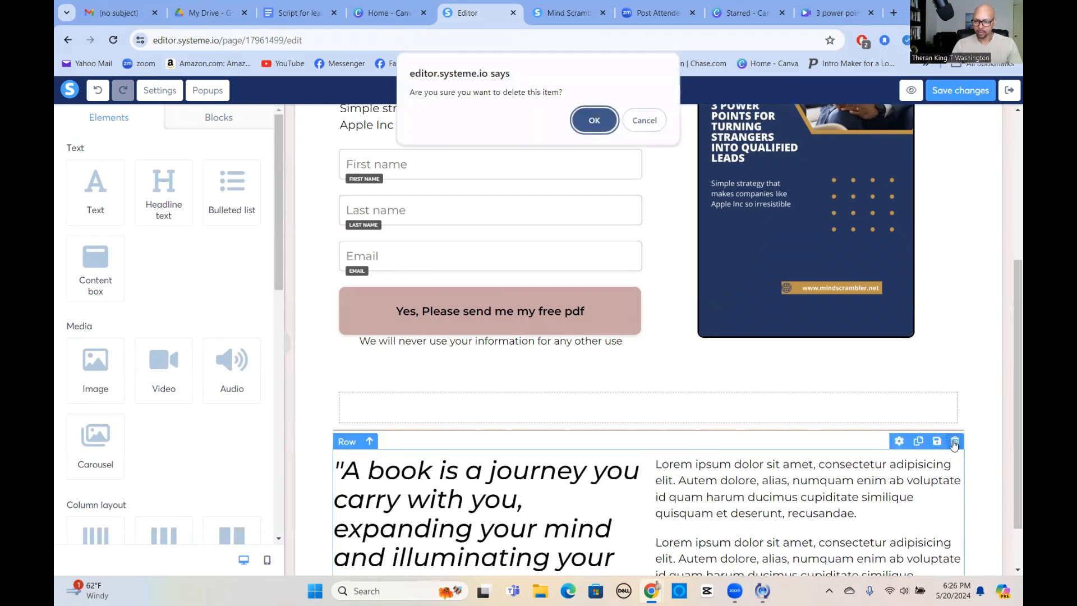
pyautogui.click(593, 119)
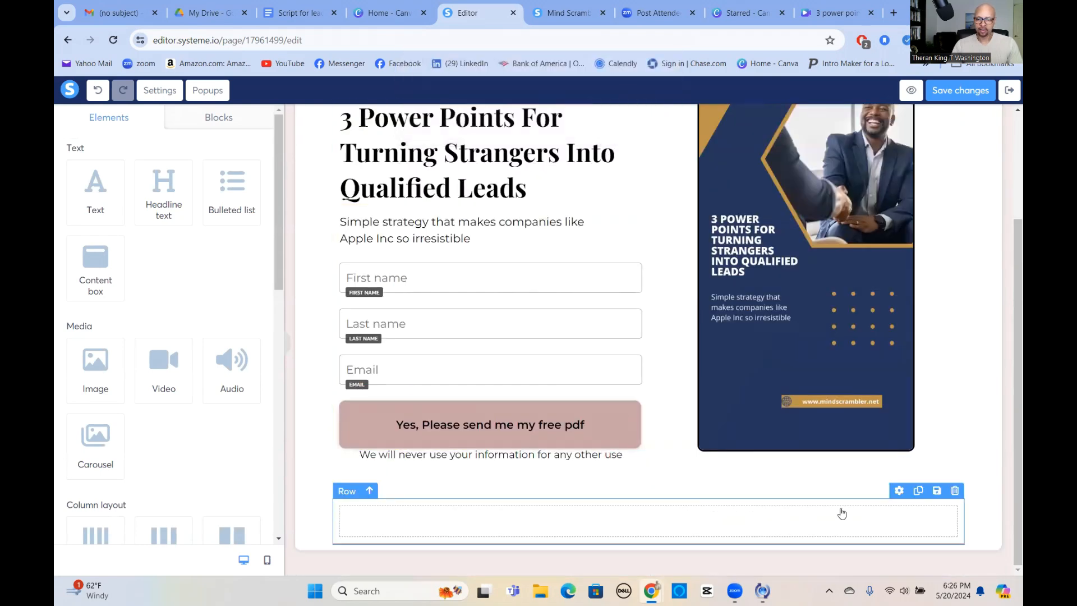
pyautogui.click(955, 492)
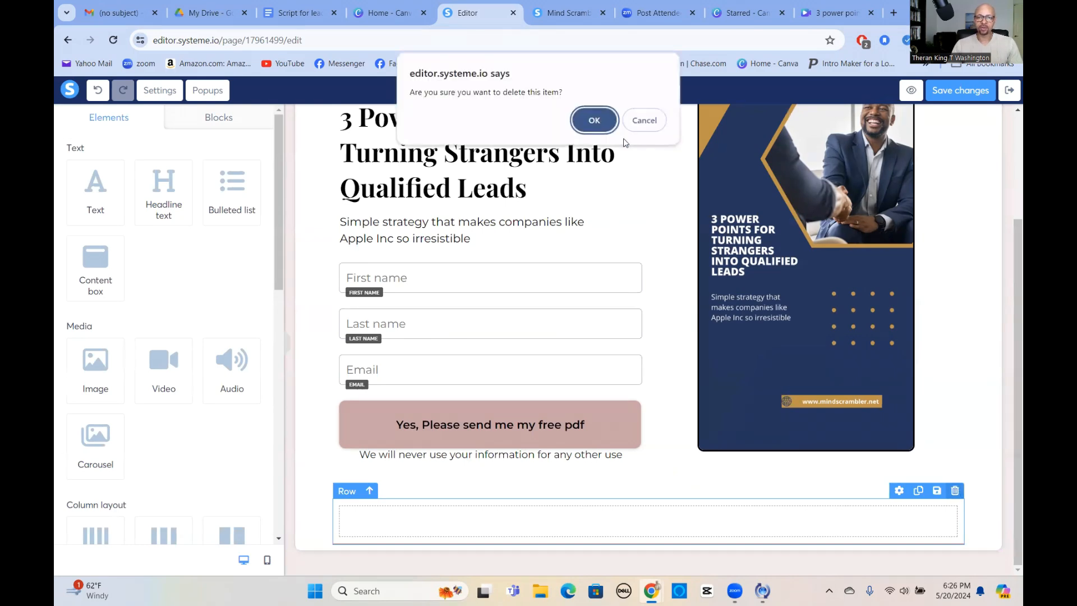
pyautogui.click(592, 119)
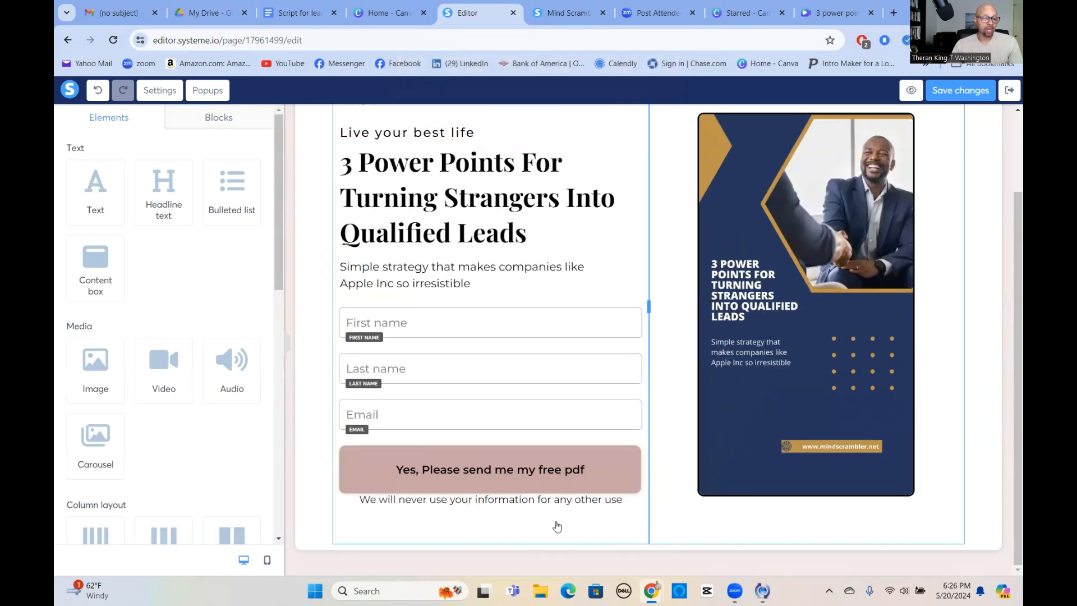
# - Add a horizontal line at the end of the page, beneath the form and cover image
pyautogui.scroll(-10, 202, 464)
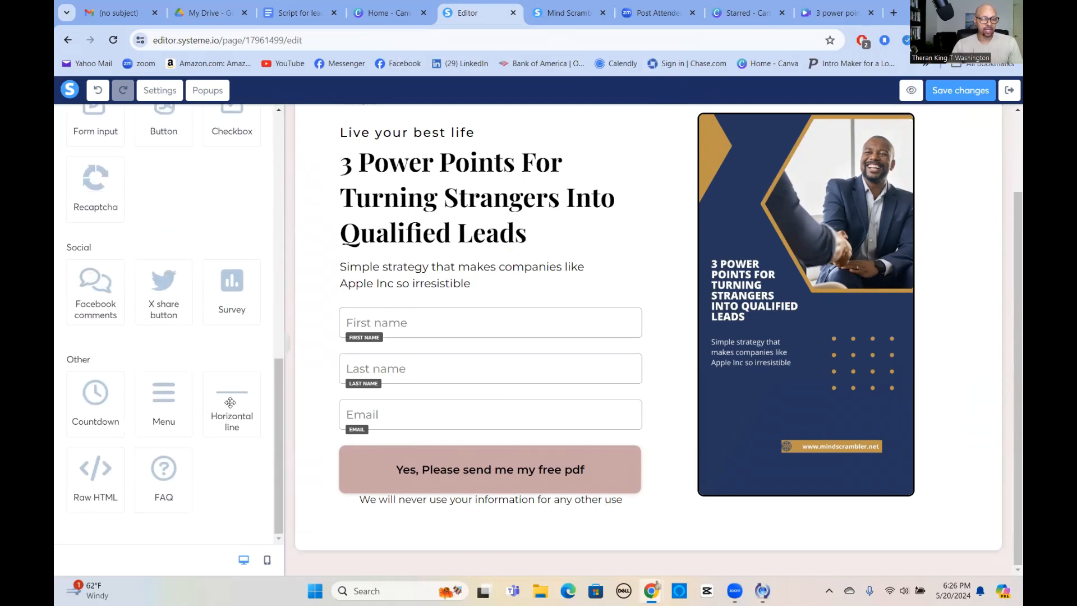
pyautogui.moveTo(231, 405); pyautogui.dragTo(642, 524)
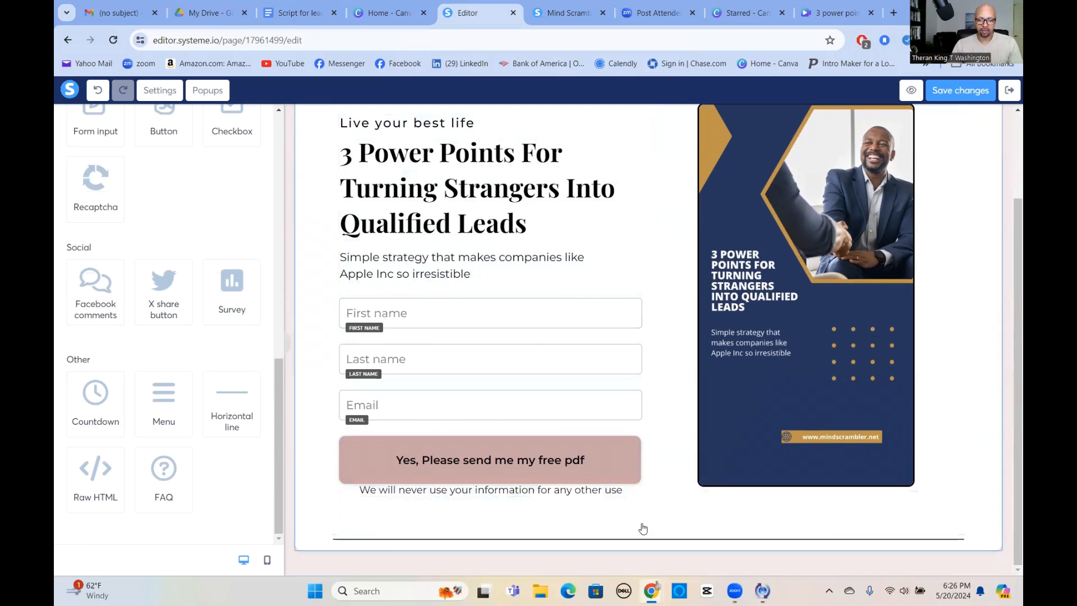
pyautogui.click(643, 528)
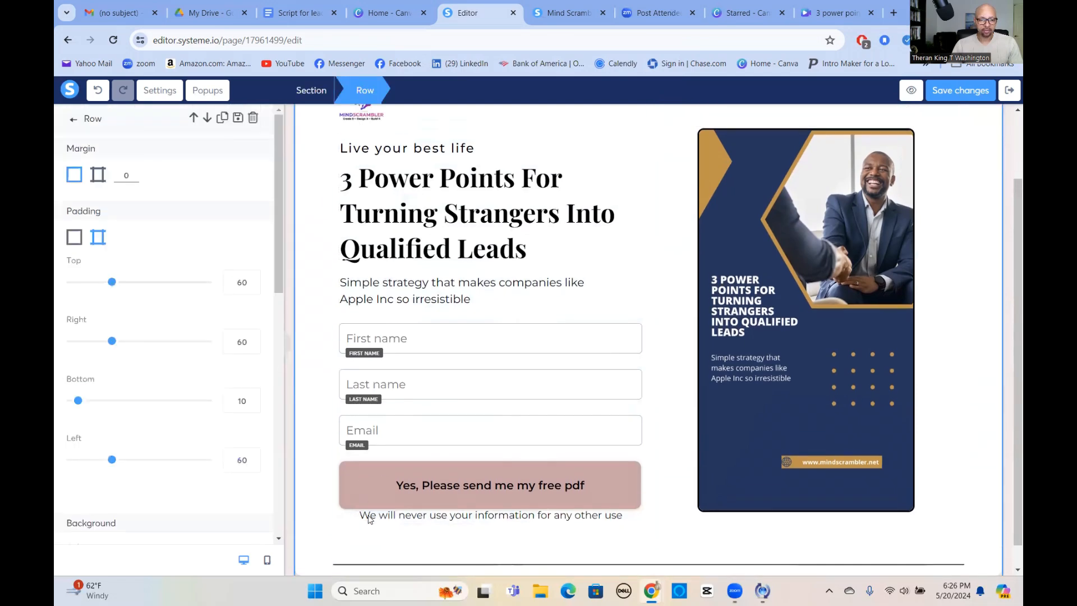
pyautogui.click(474, 499)
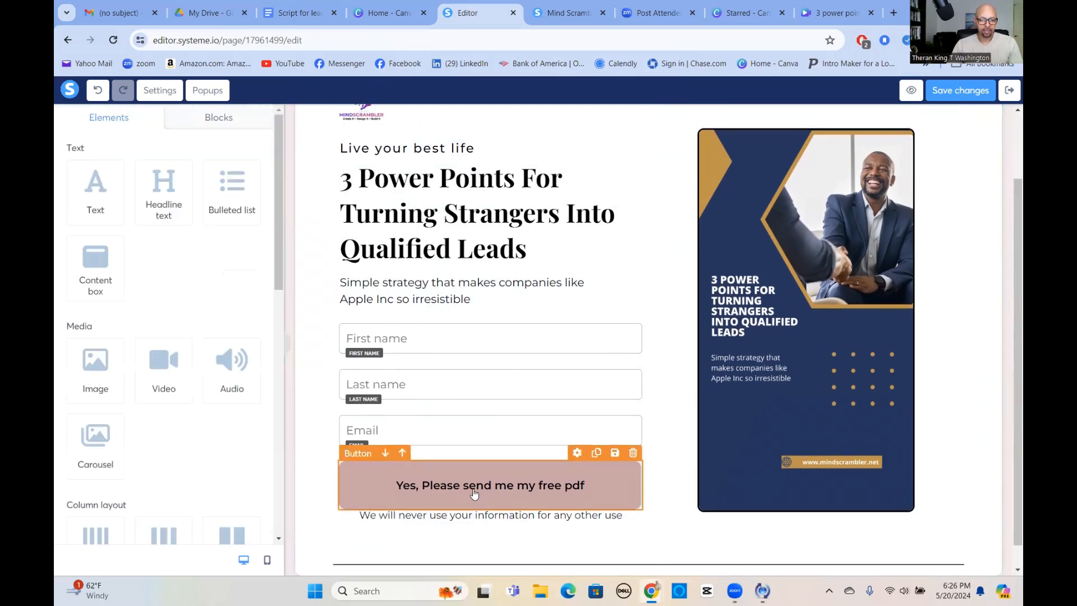
# - Set the width of the horizontal line at the end of the page to 3
pyautogui.click(480, 510)
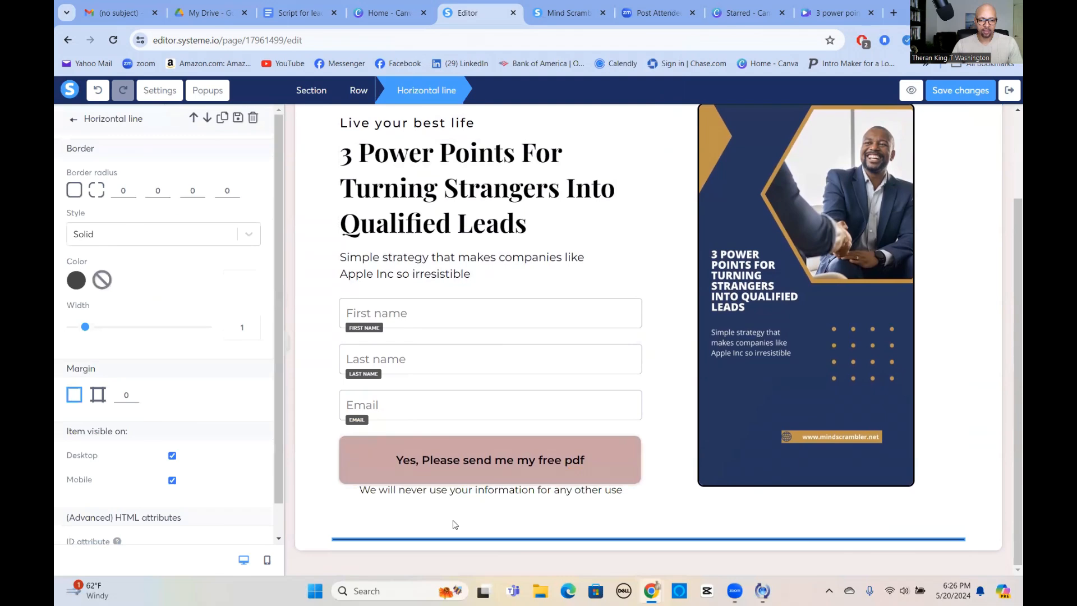
pyautogui.scroll(-1, 125, 357)
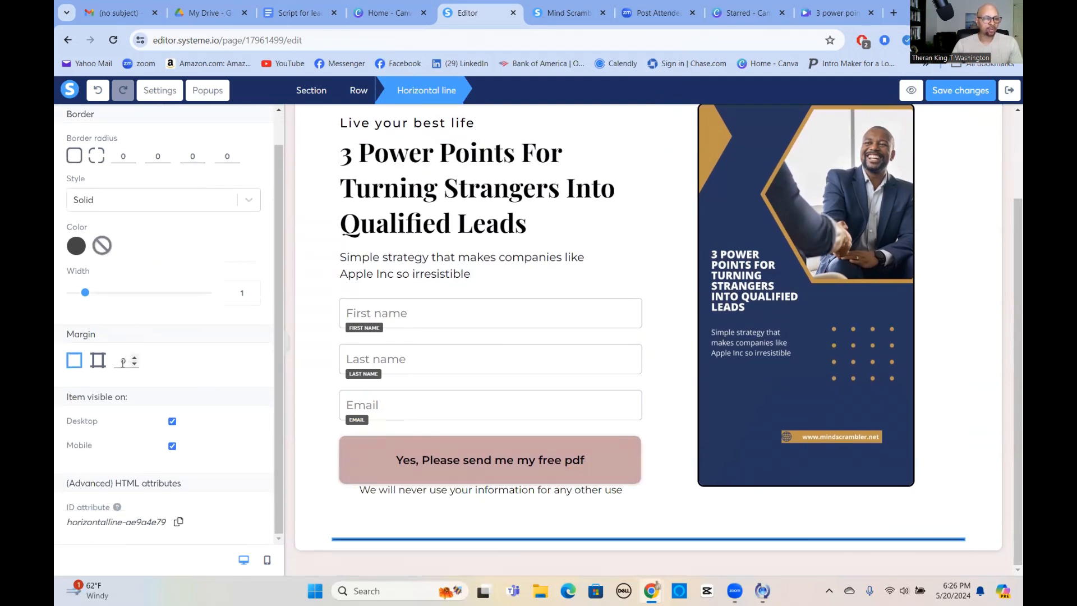
pyautogui.scroll(1, 124, 362)
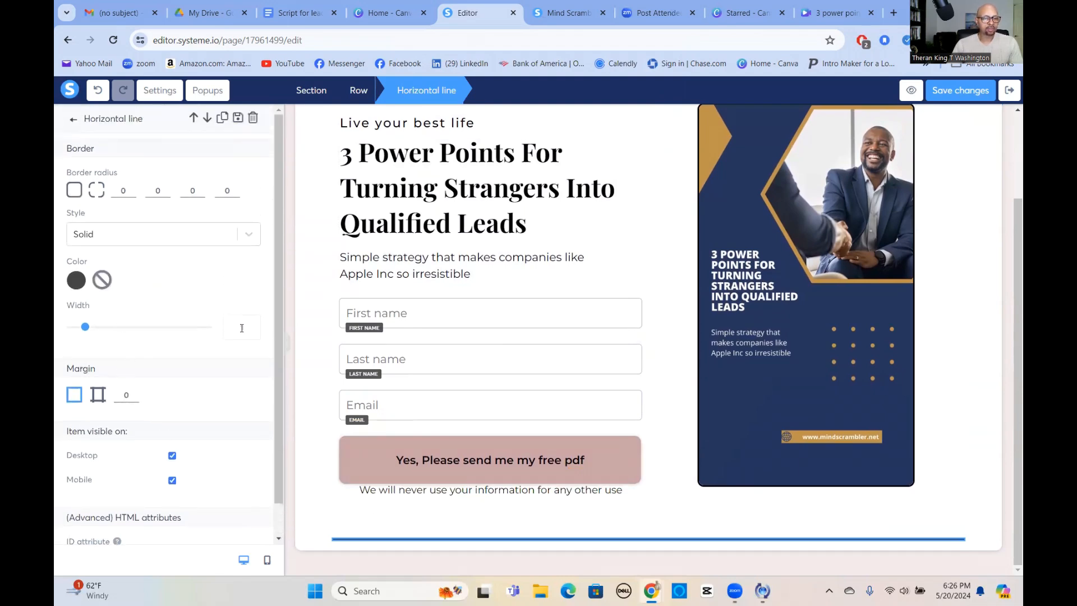
pyautogui.click(254, 325)
pyautogui.click(253, 325)
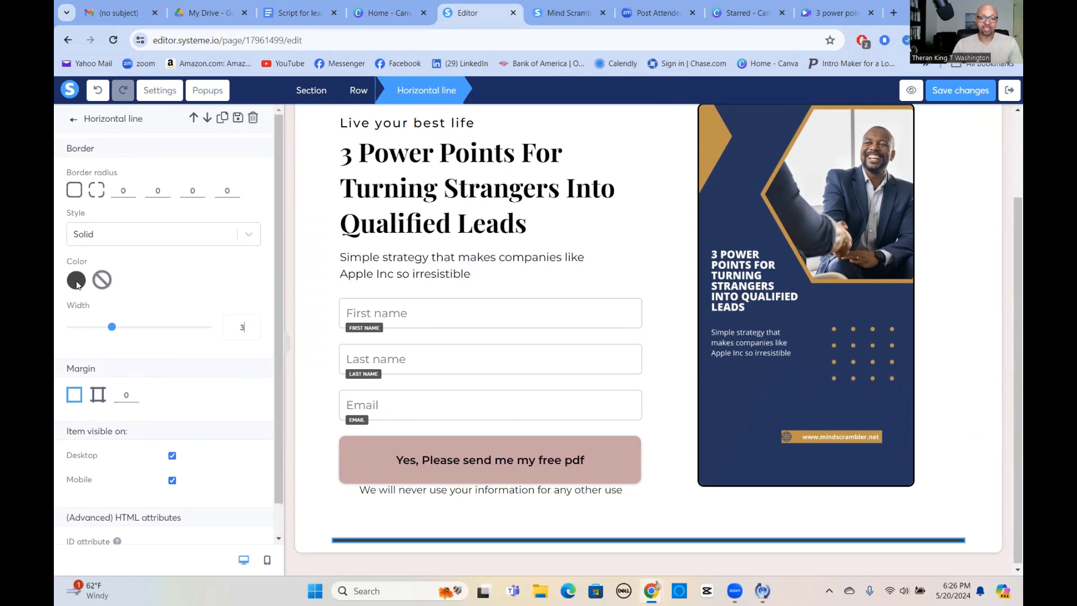
# - Recolor the horizontal line to dark purple with hex value 401D5F
pyautogui.click(77, 280)
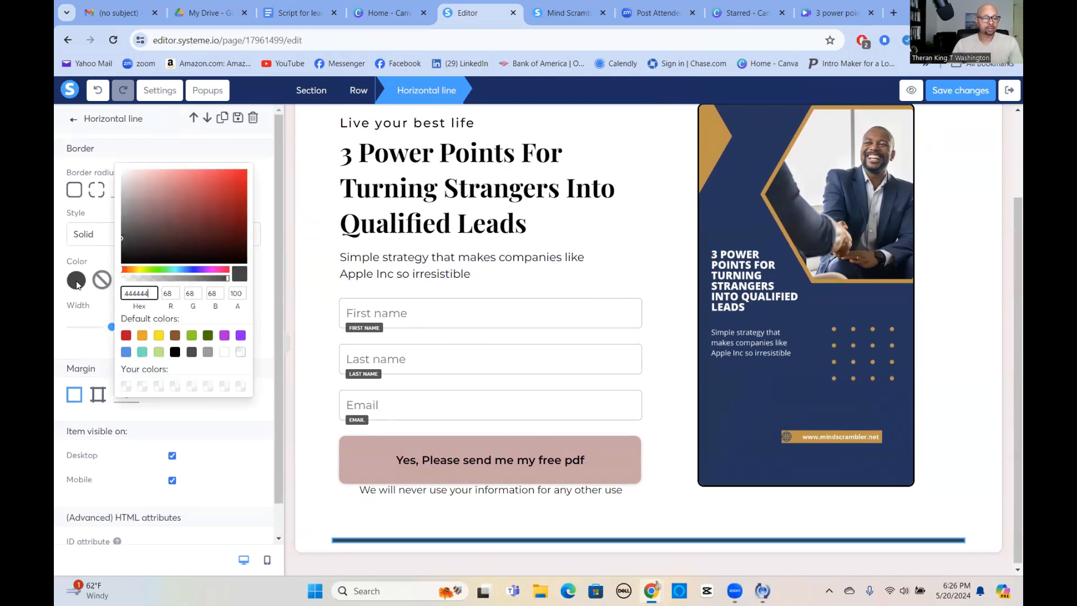
pyautogui.click(240, 337)
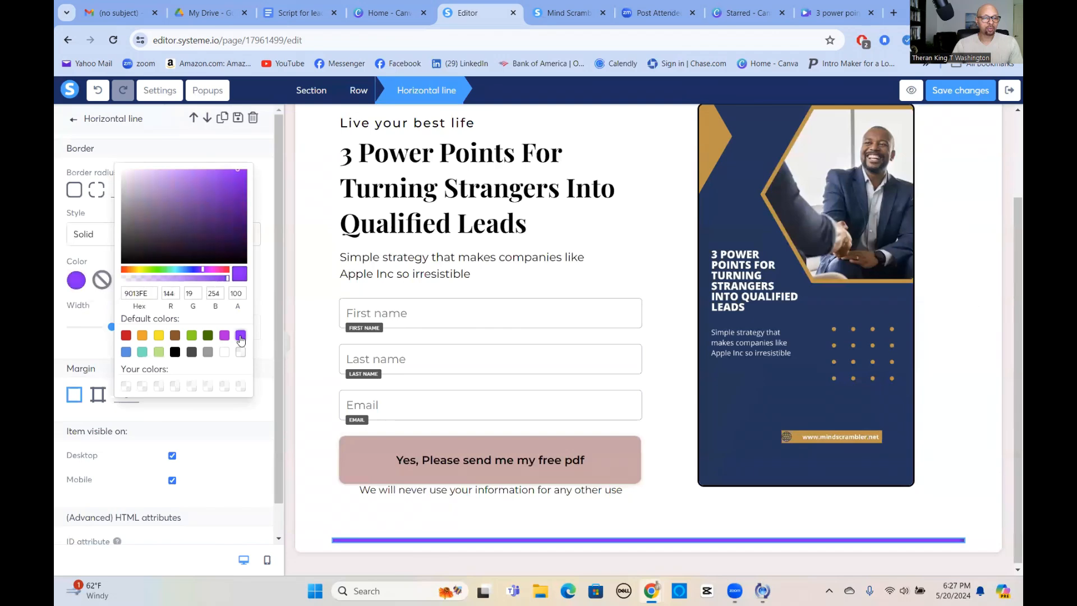
pyautogui.click(217, 219)
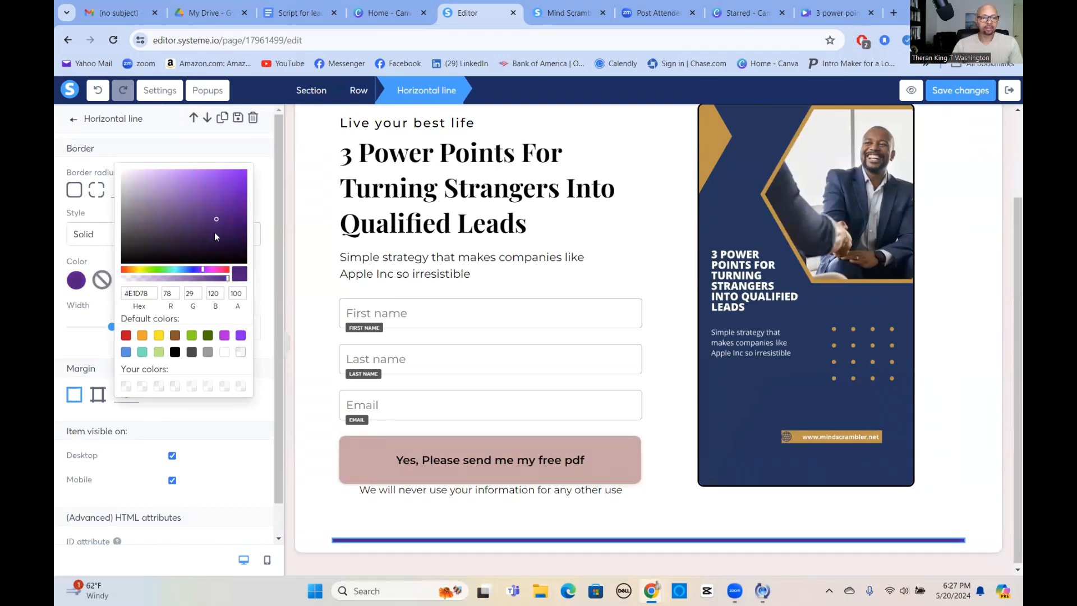
pyautogui.click(208, 228)
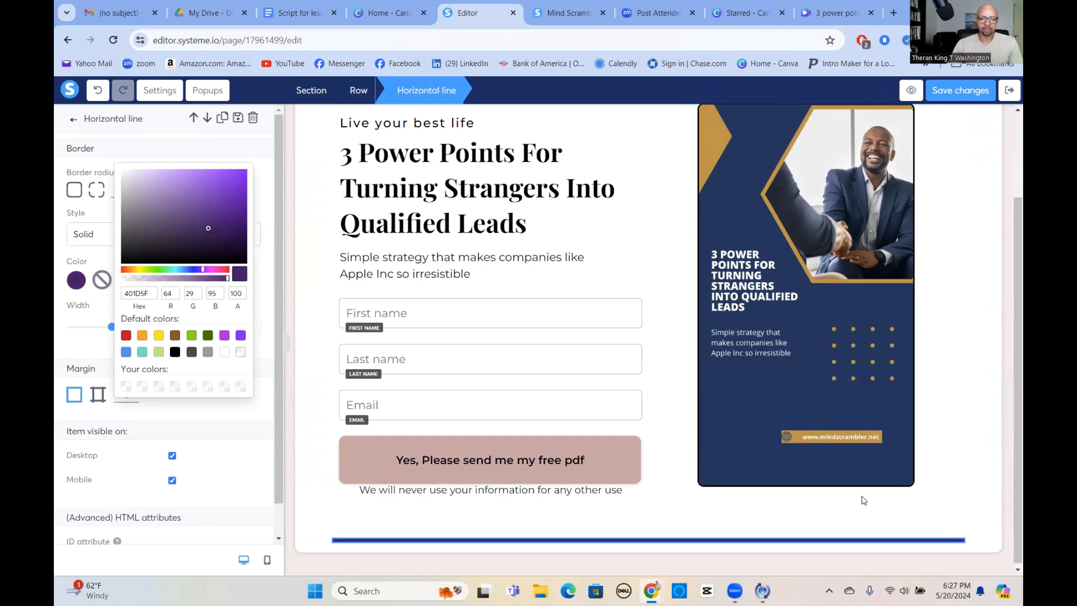
pyautogui.click(957, 463)
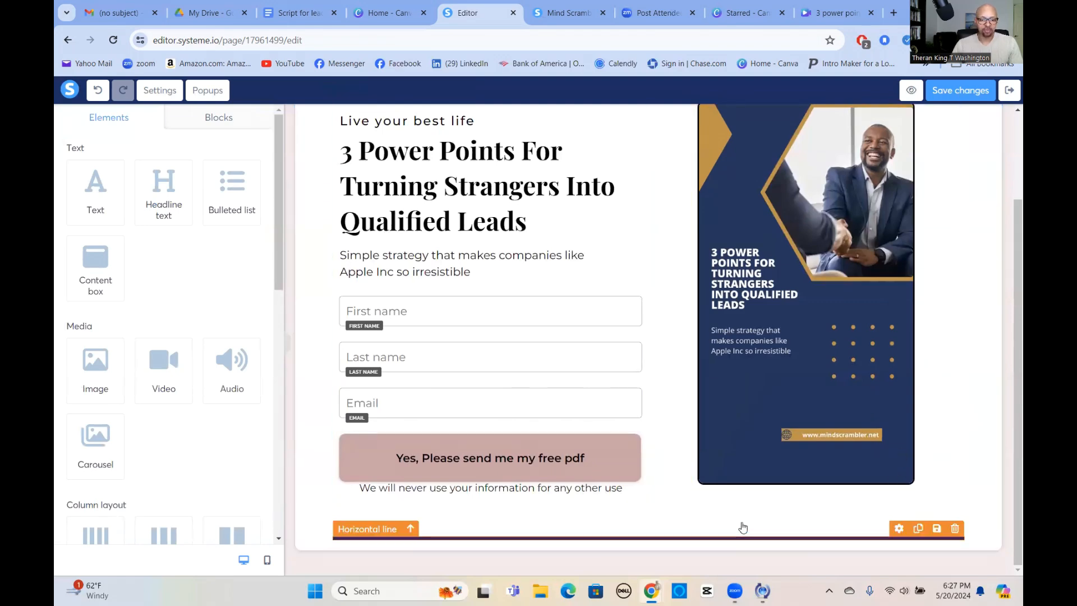
# - Set the click action of the "Yes, Please send me my free pdf" button to Next step URL
pyautogui.scroll(2, 830, 433)
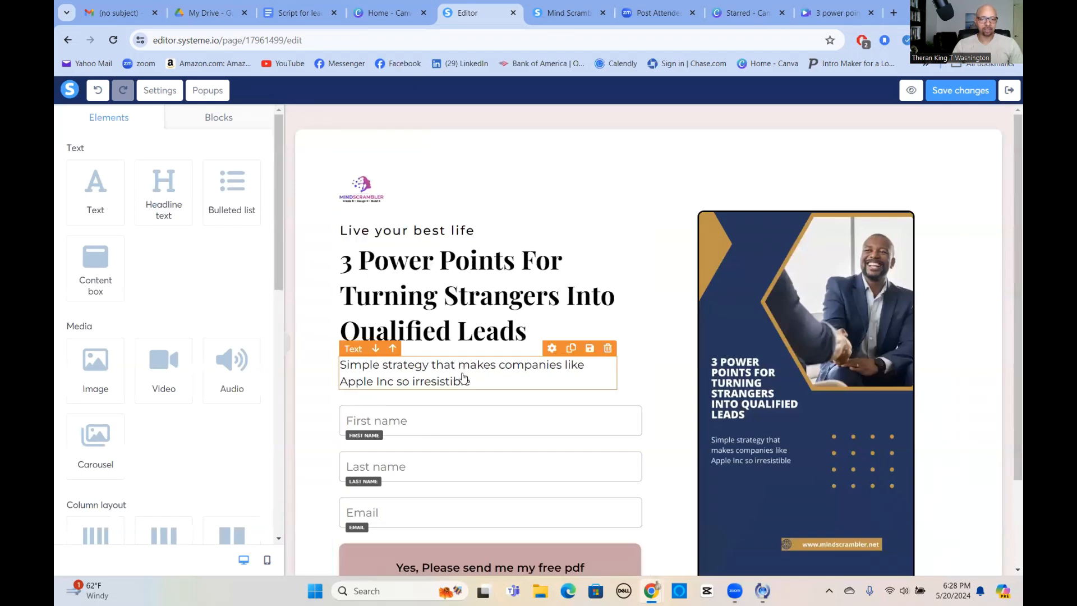
pyautogui.scroll(-2, 460, 384)
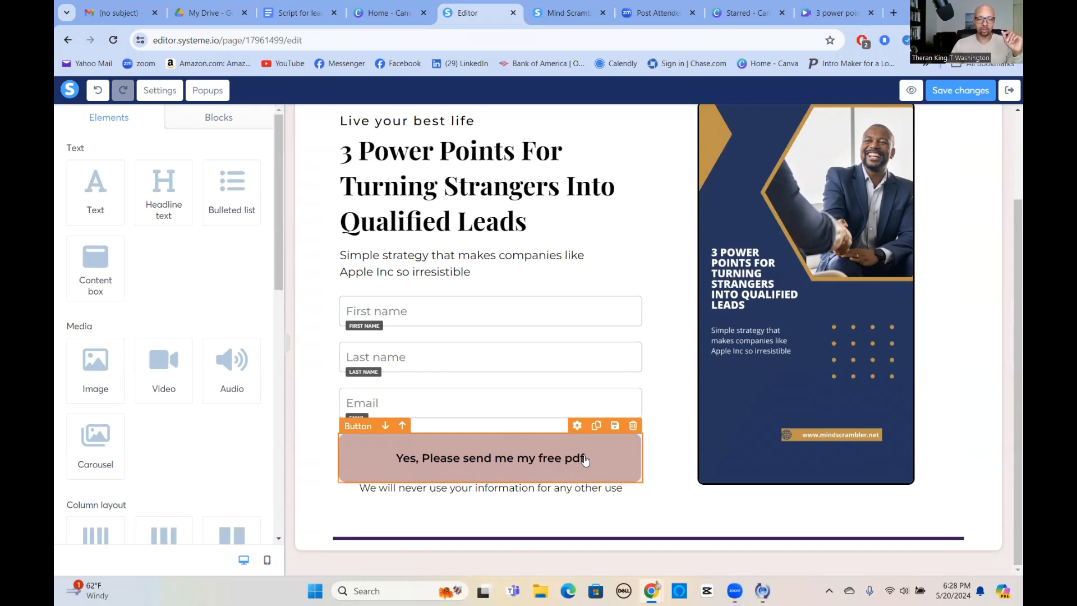
pyautogui.click(362, 456)
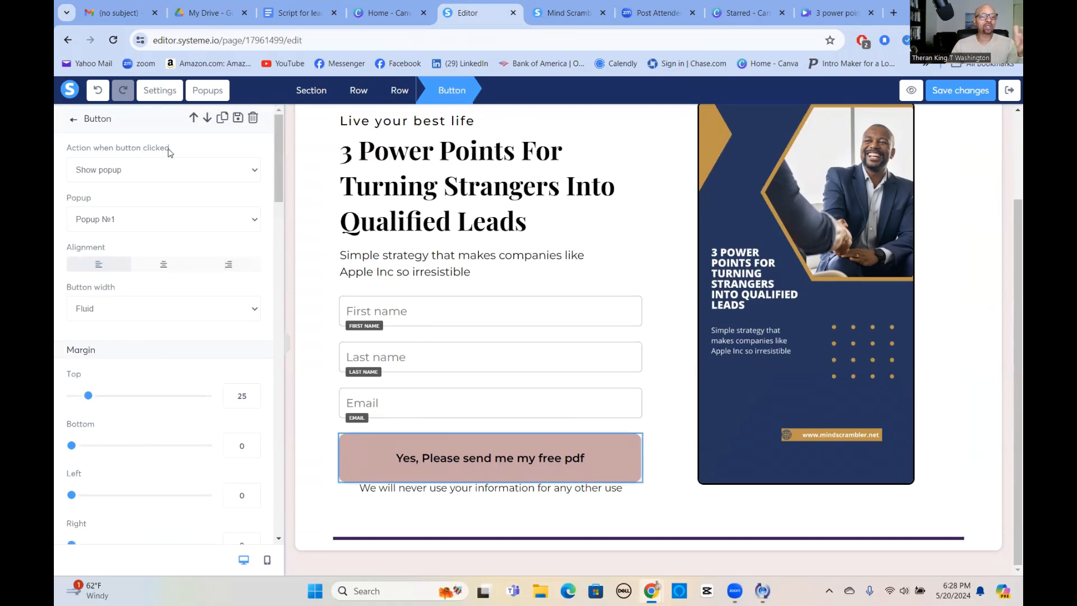
pyautogui.click(255, 173)
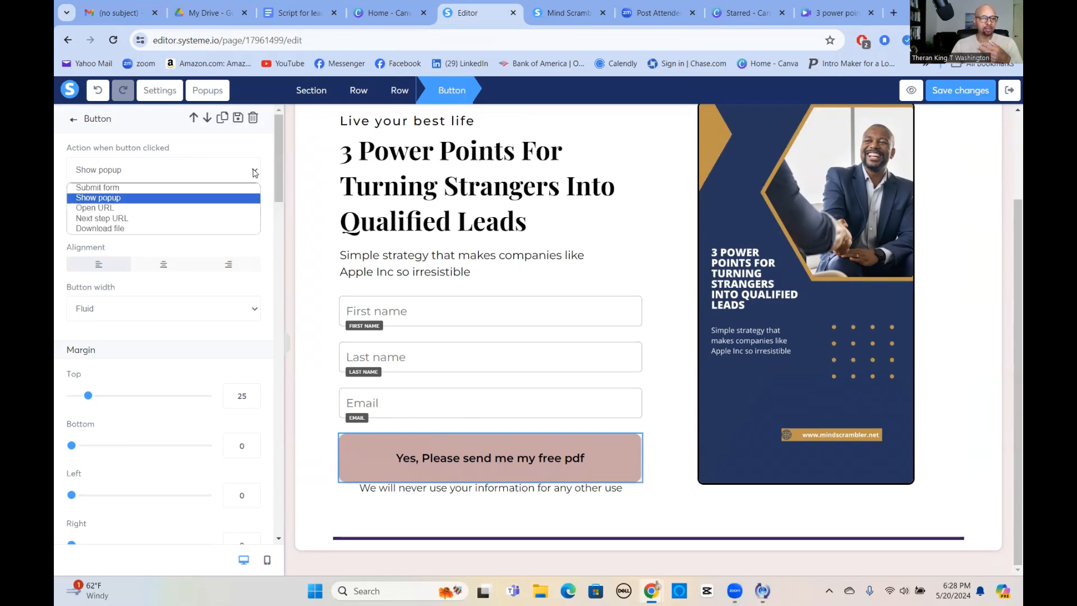
pyautogui.click(110, 189)
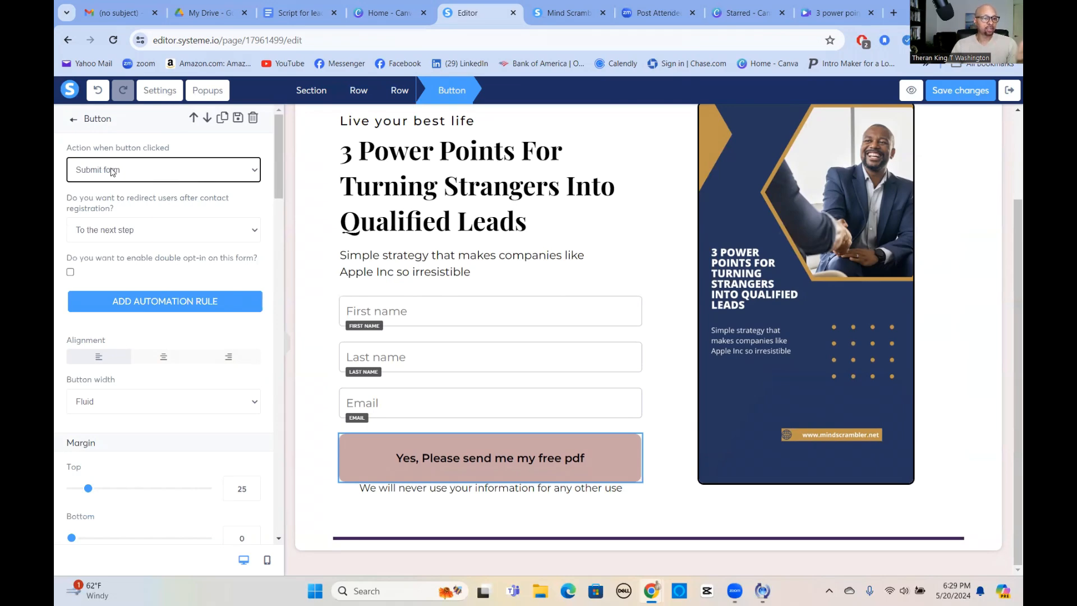
pyautogui.click(256, 172)
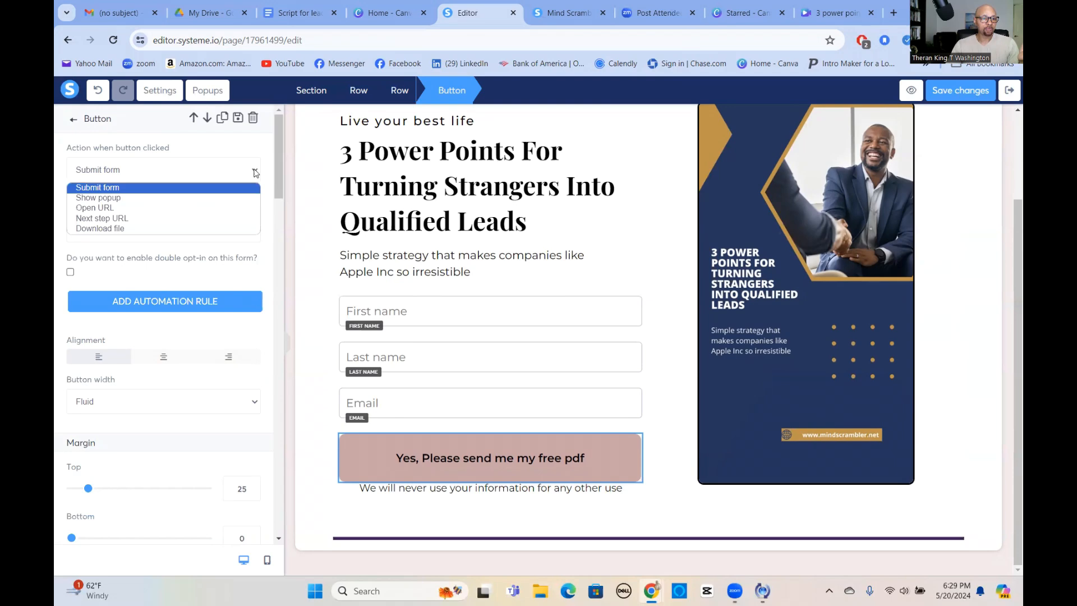
pyautogui.click(104, 219)
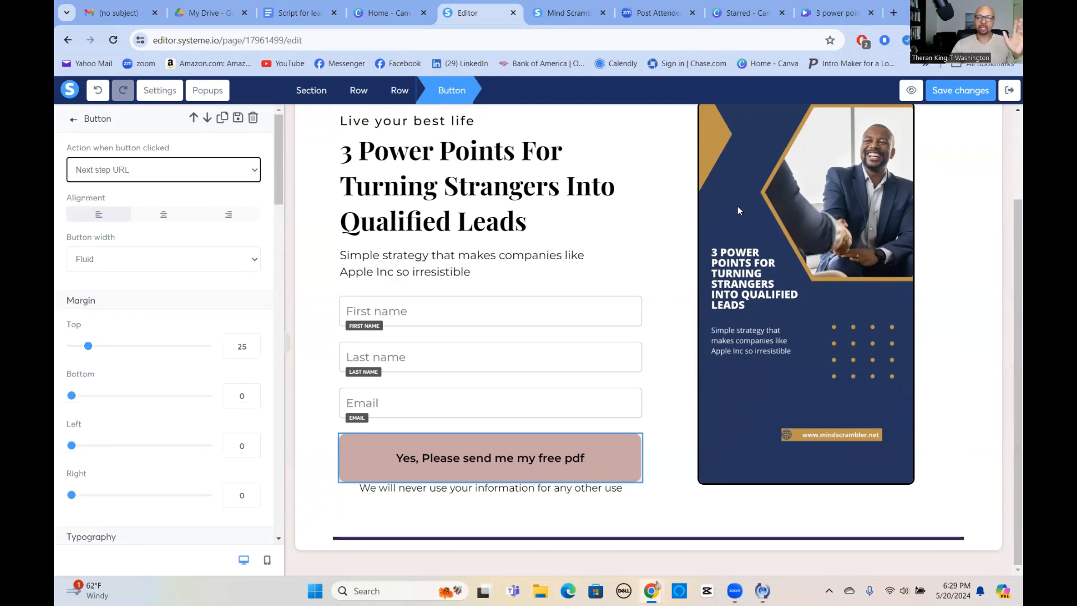
# - Save the page changes and go to the automation rules of the 3 Power Points funnel step
pyautogui.click(957, 91)
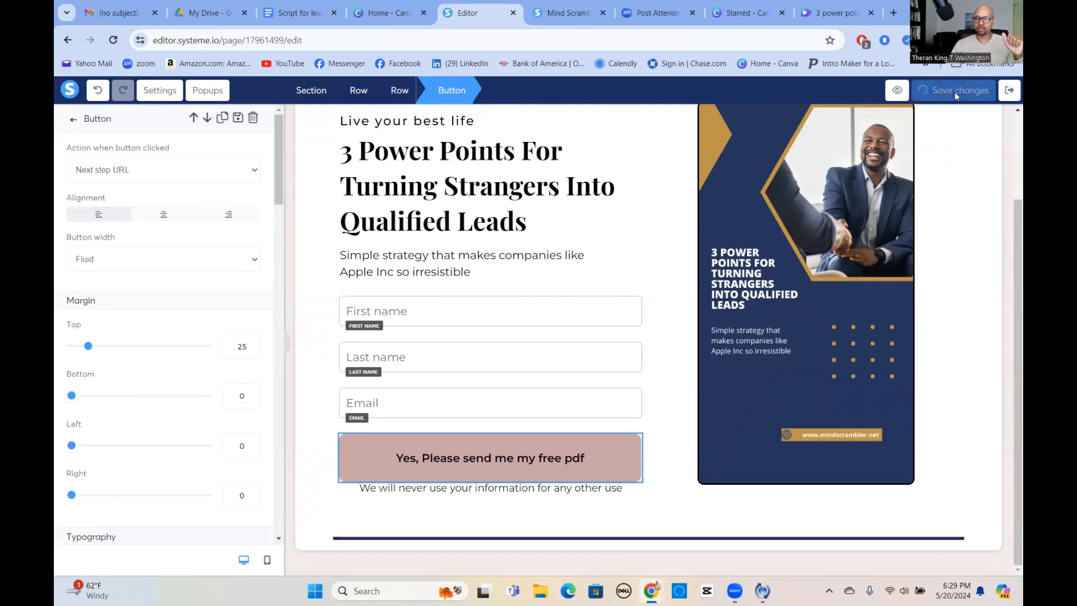
pyautogui.click(1009, 94)
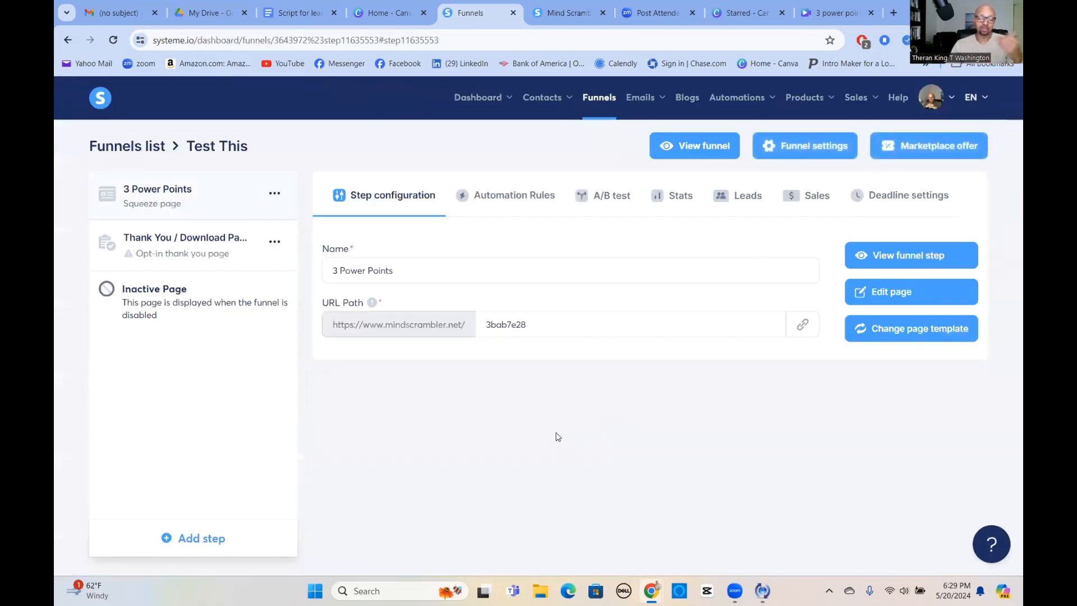
pyautogui.click(513, 197)
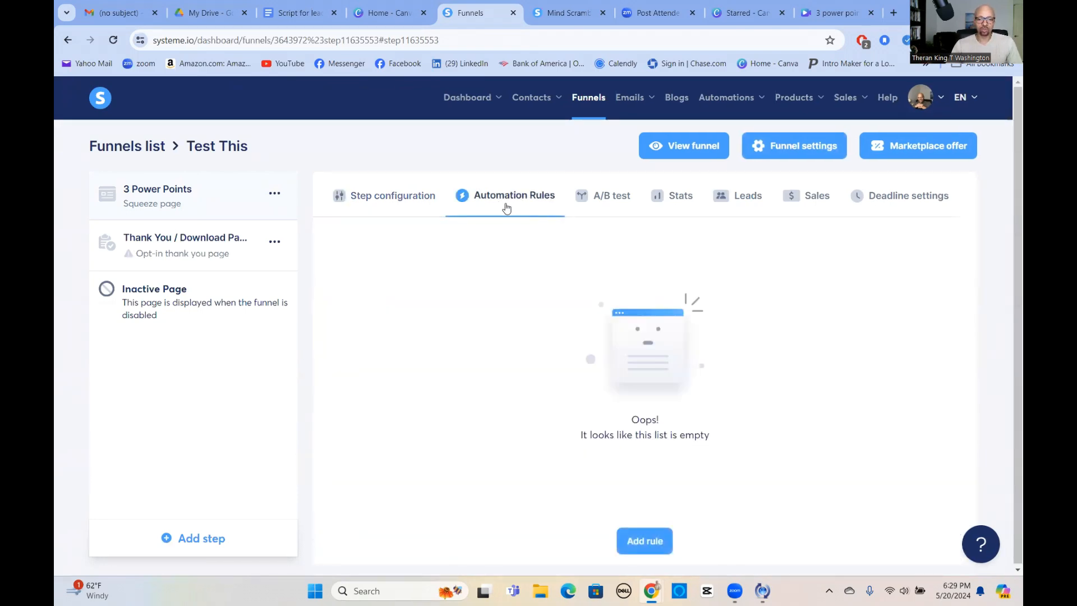
# - Add an automation rule with the Funnel step form subscribed trigger to the 3 Power Points step
pyautogui.click(653, 531)
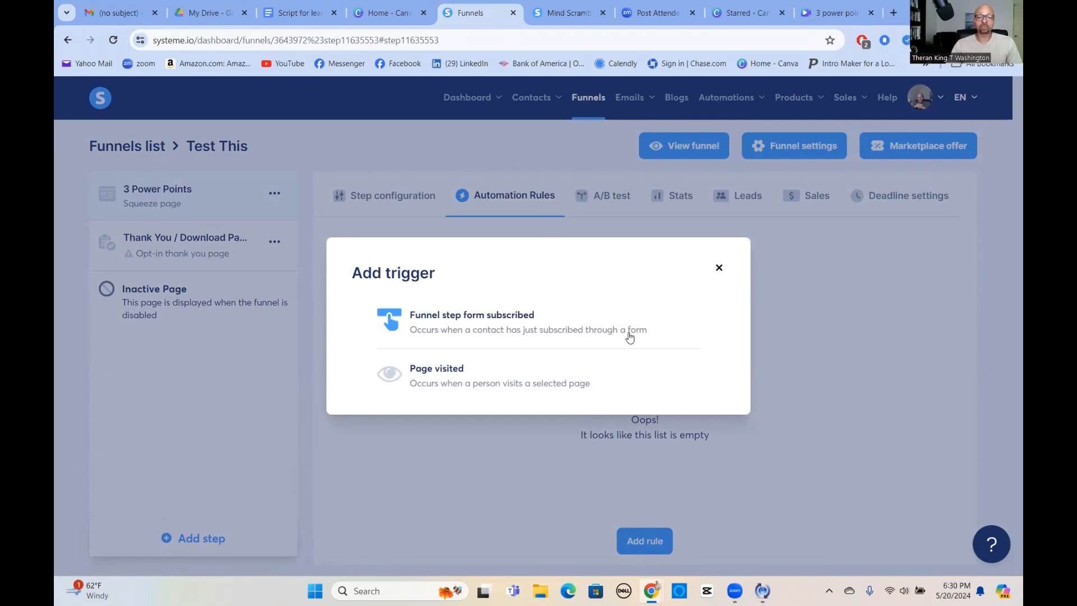
pyautogui.click(487, 320)
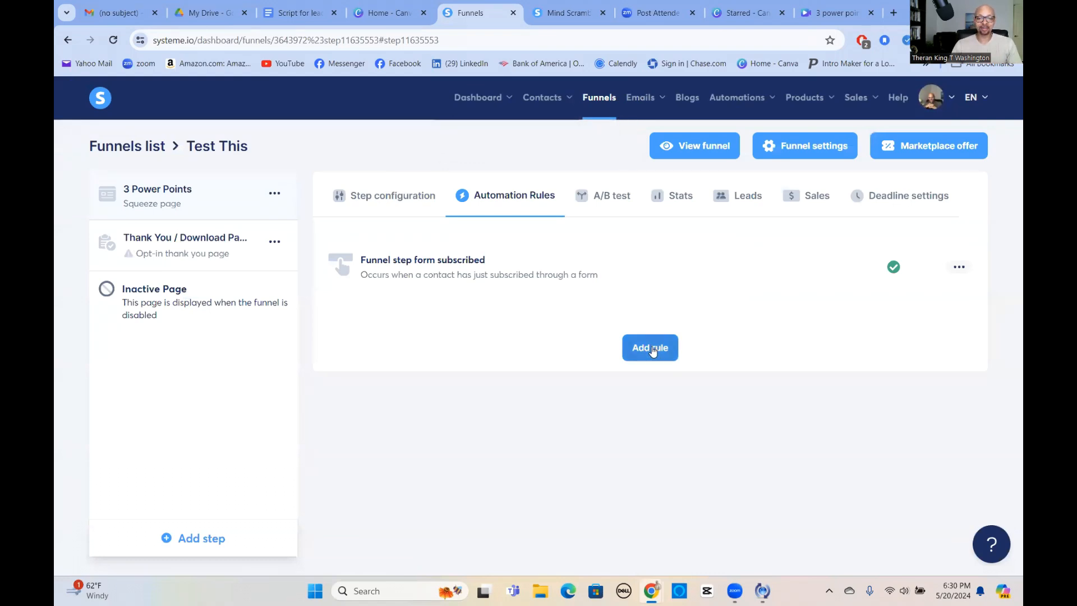
pyautogui.click(461, 273)
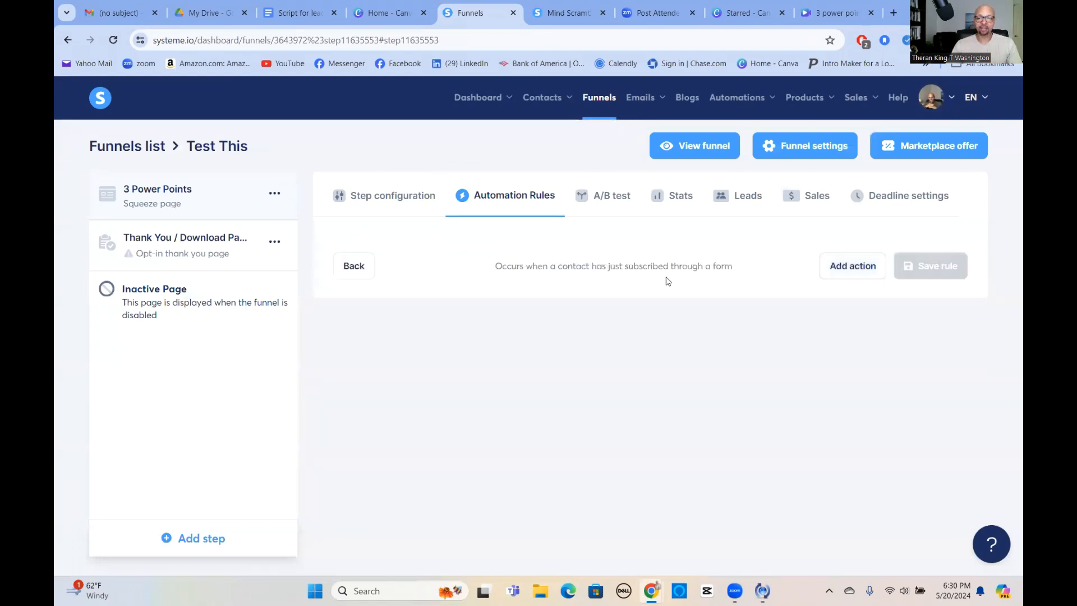
pyautogui.click(856, 267)
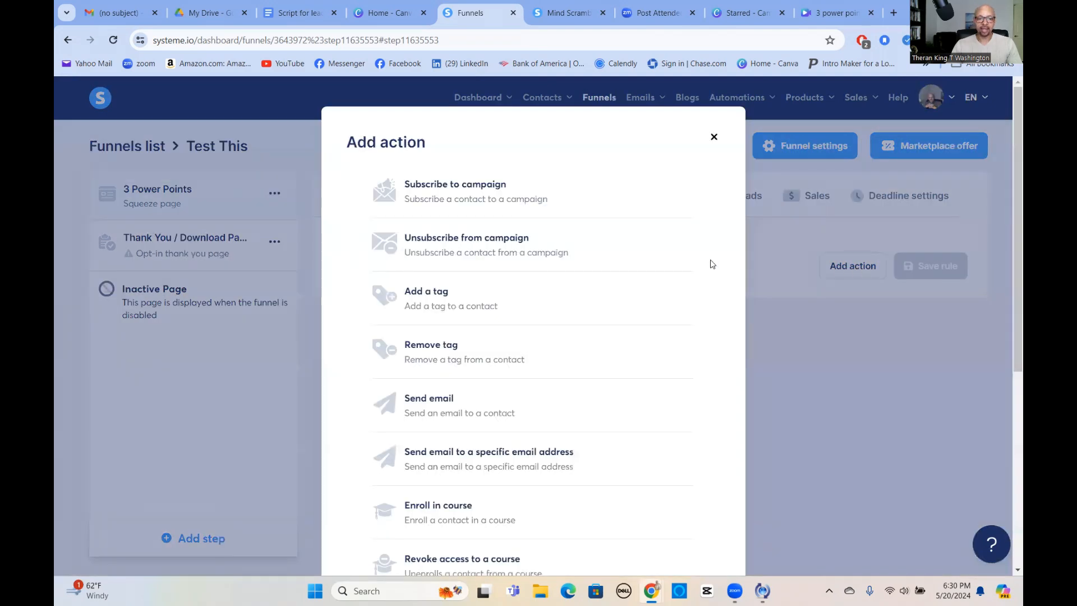
pyautogui.click(431, 299)
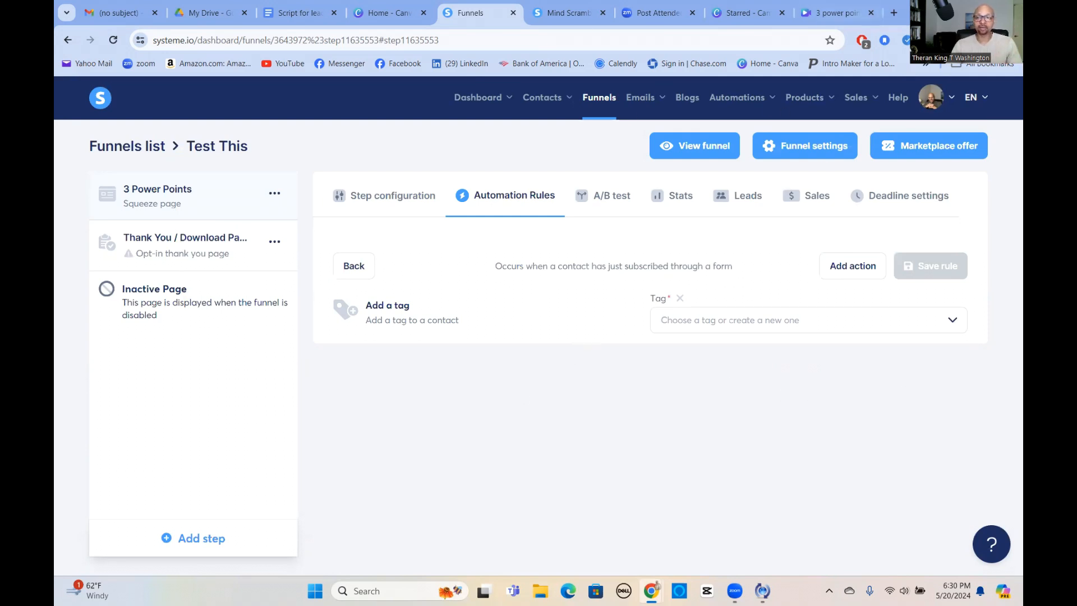
# - Open the systeme.io dashboard in a new browser tab and go to the contact tags list
pyautogui.click(894, 13)
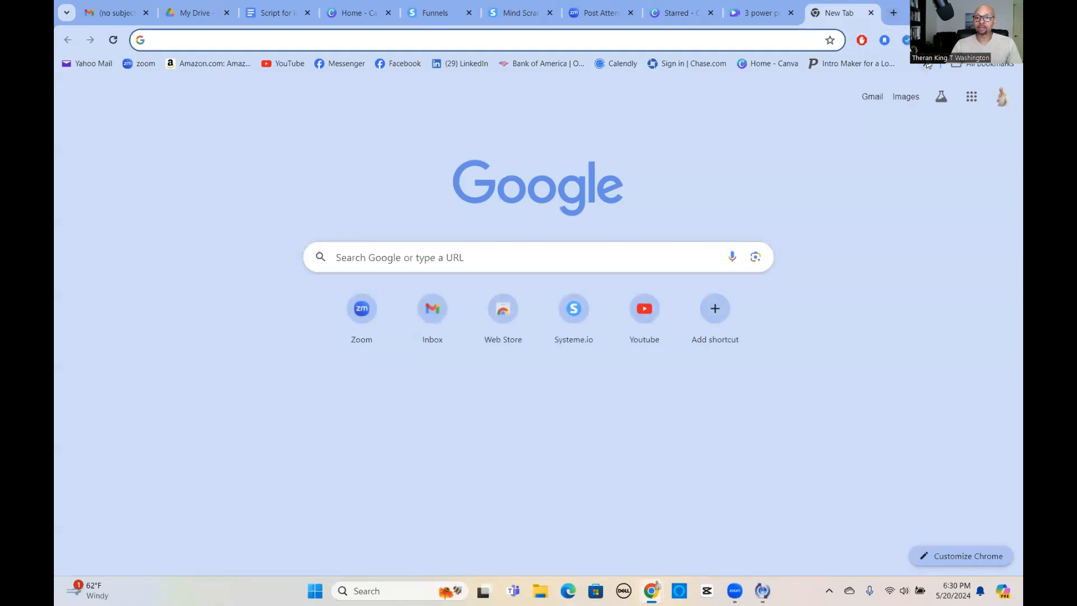
pyautogui.click(927, 62)
pyautogui.click(776, 88)
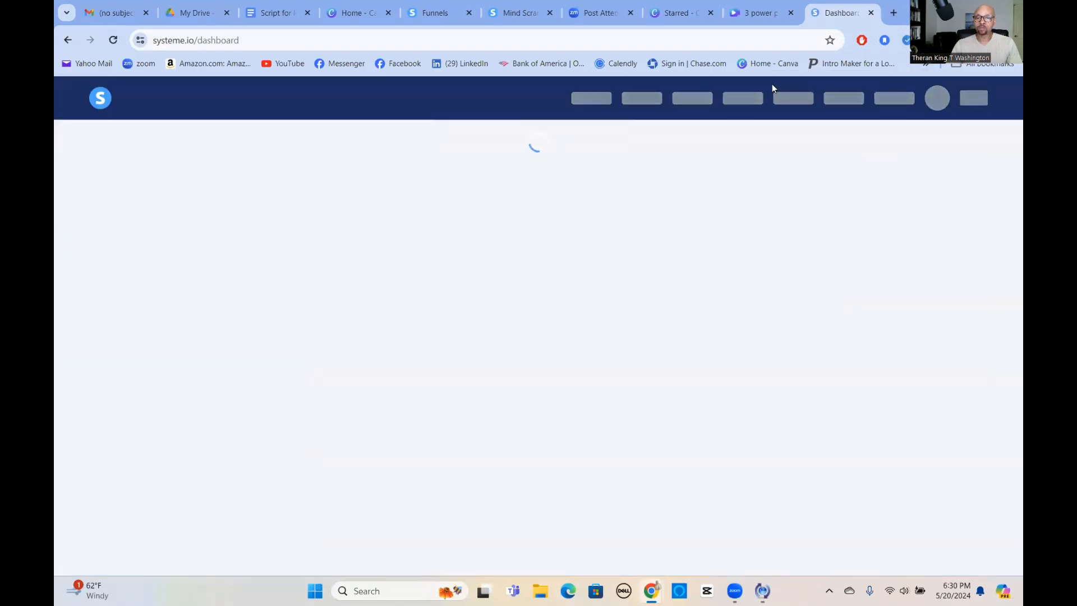
pyautogui.moveTo(534, 101)
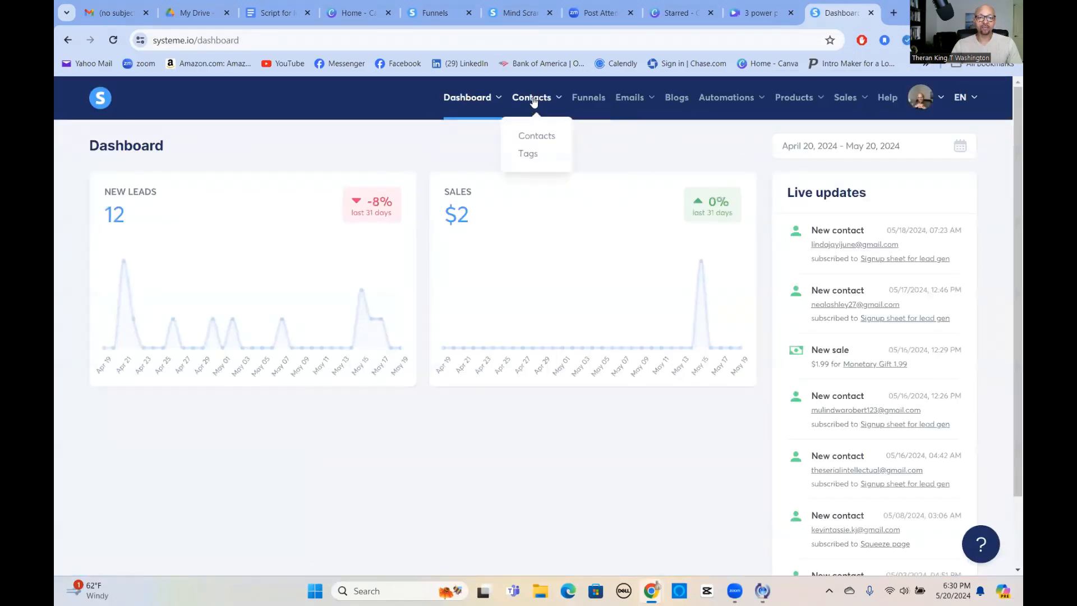
pyautogui.click(533, 160)
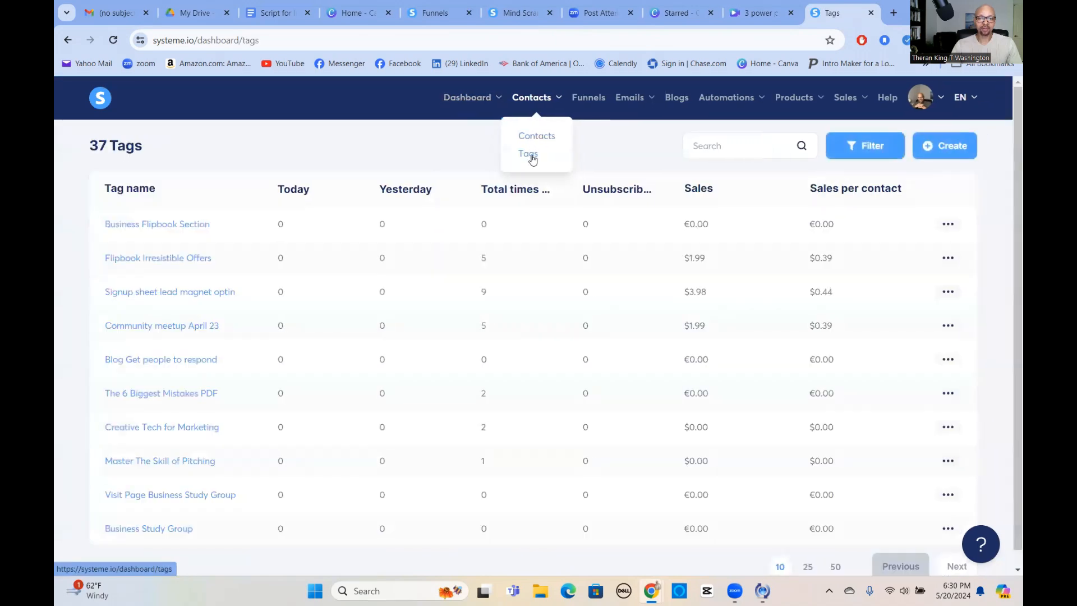
# - Create and save a contact tag named "Test This"
pyautogui.click(951, 149)
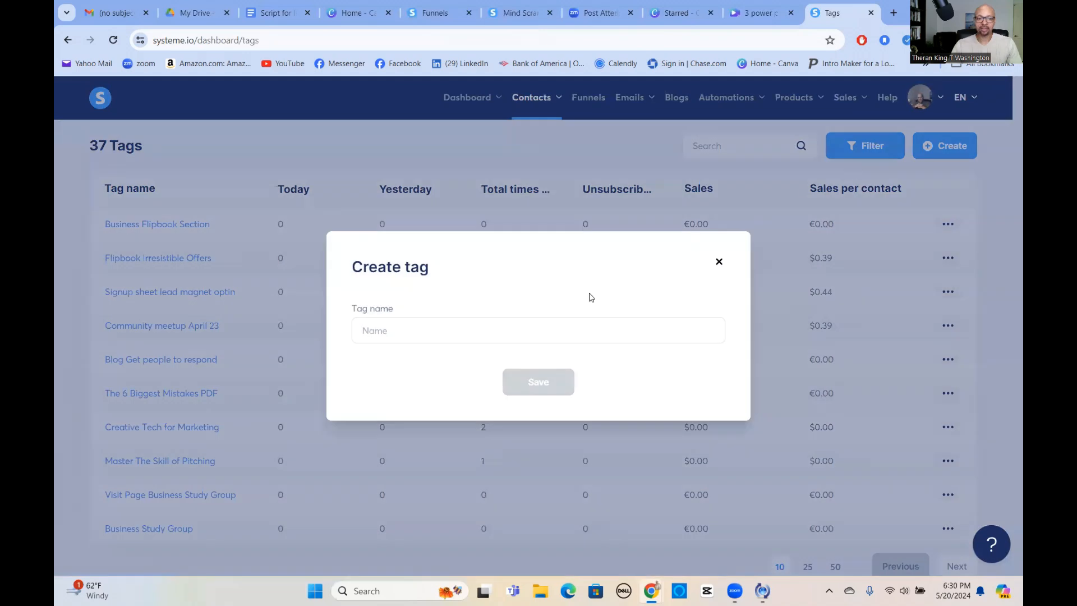
pyautogui.click(431, 335)
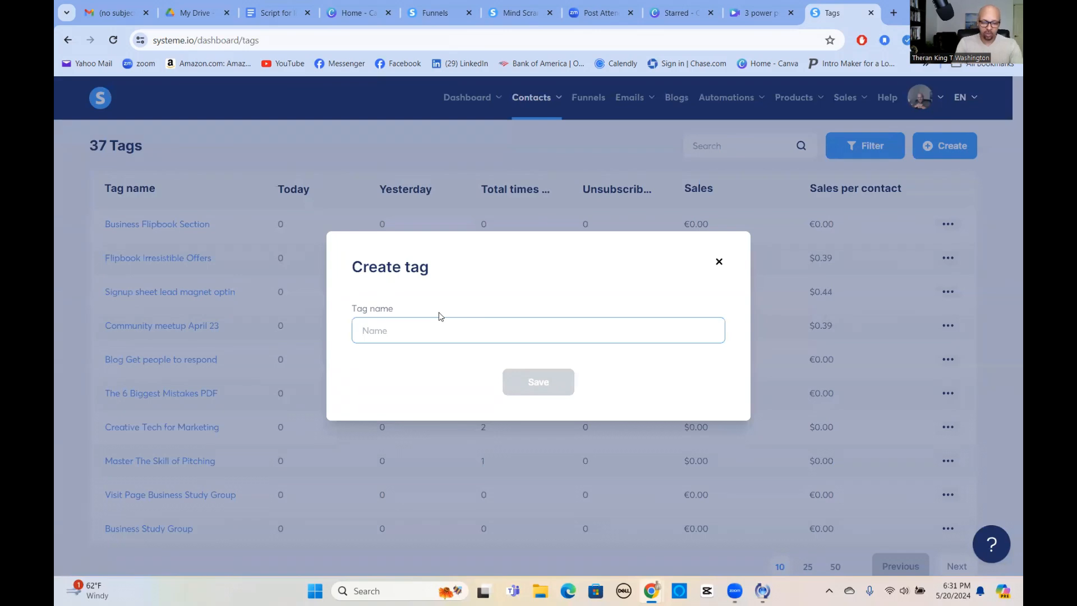
pyautogui.write('Test This')
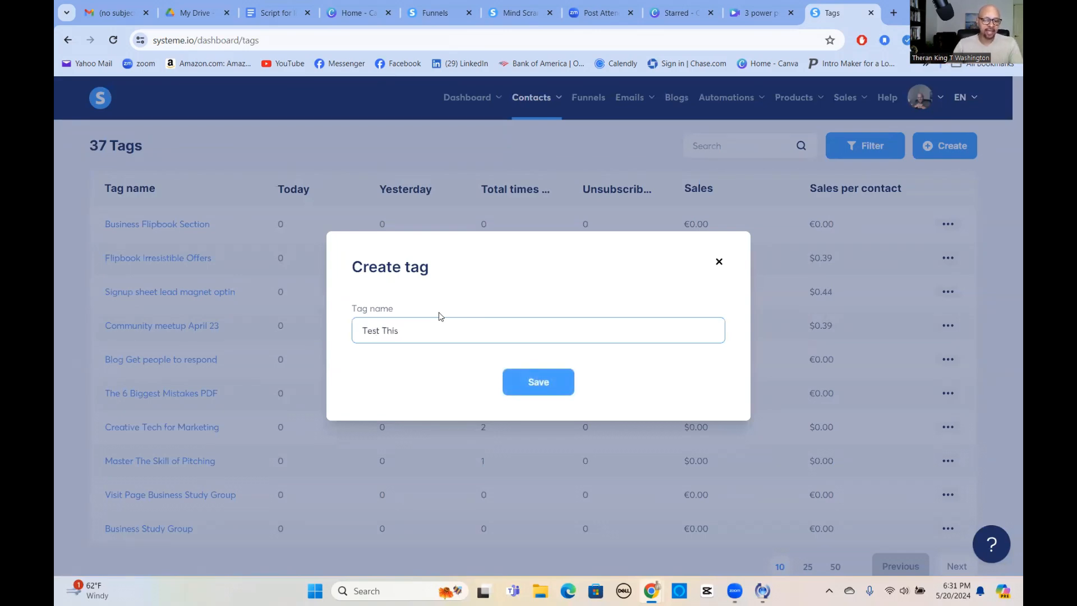
pyautogui.click(538, 384)
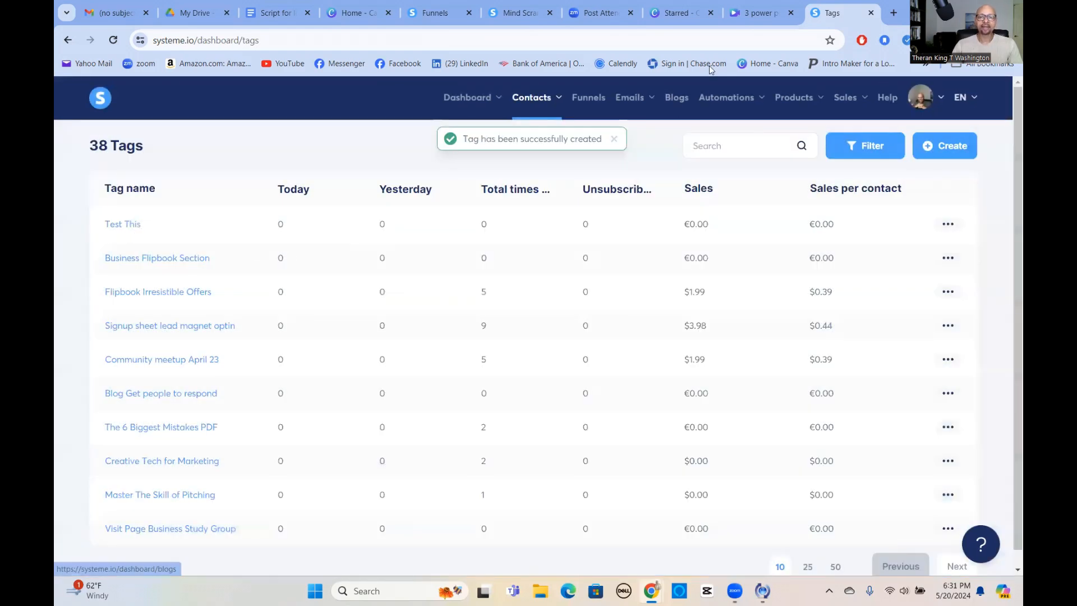
# - Return to the Test This funnel, reload it, and open the Funnel step form subscribed rule of the 3 Power Points step
pyautogui.click(436, 12)
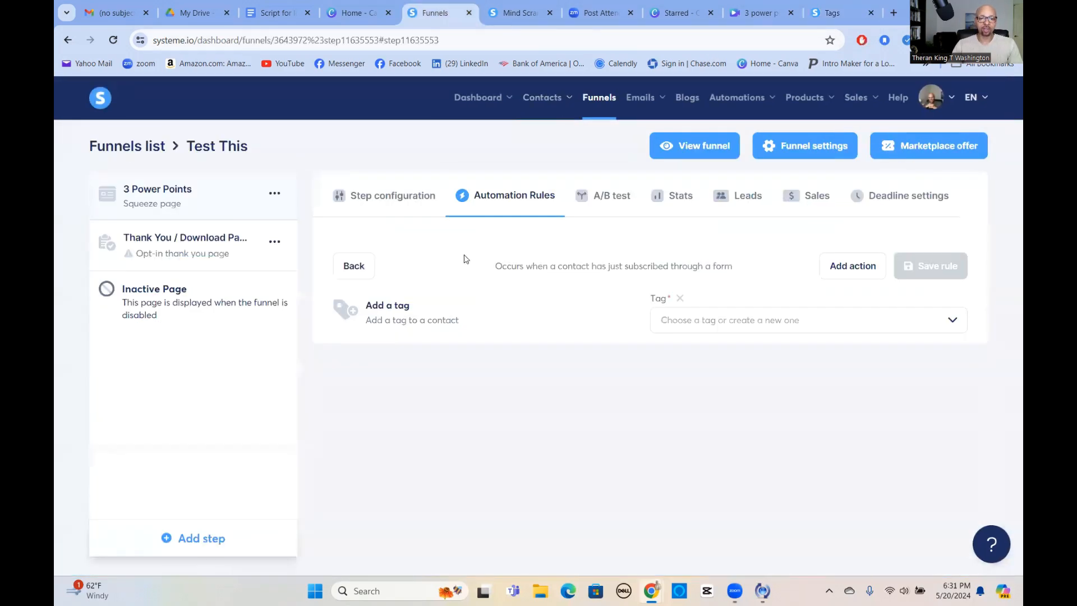
pyautogui.click(113, 41)
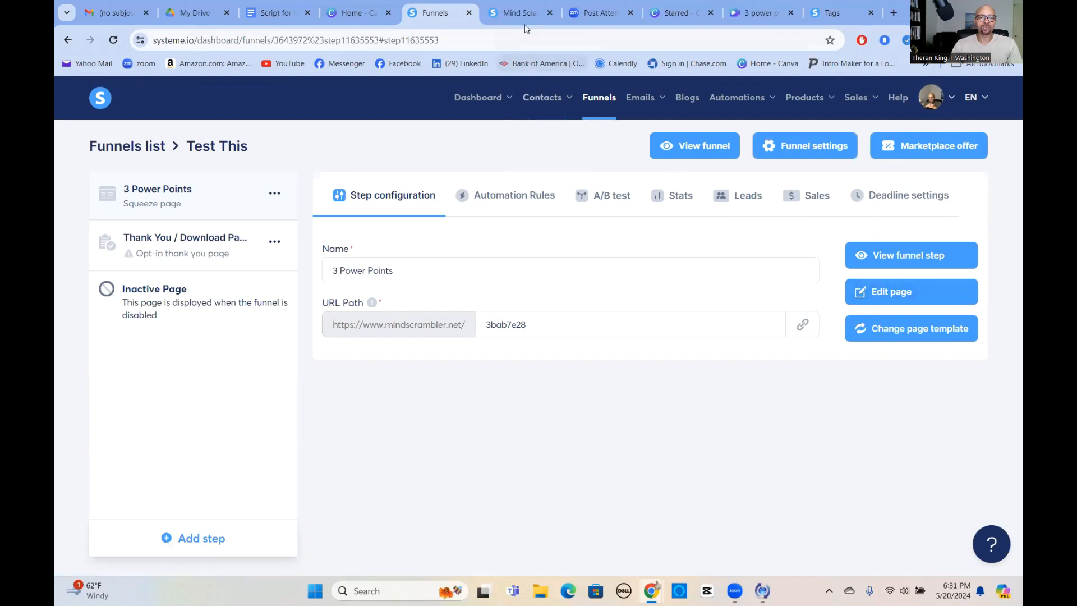
pyautogui.click(511, 196)
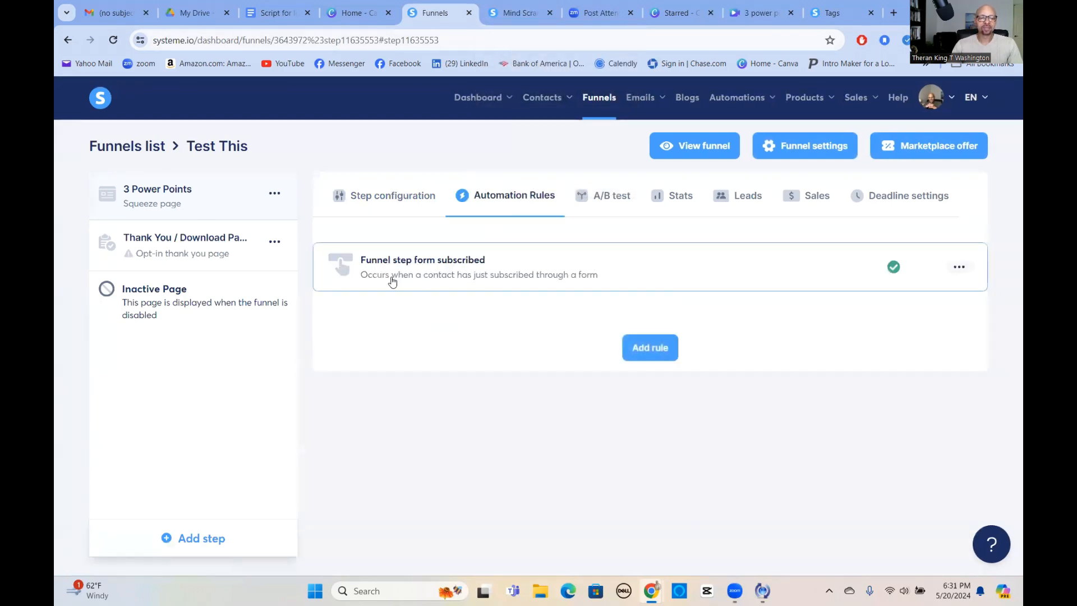
pyautogui.click(463, 269)
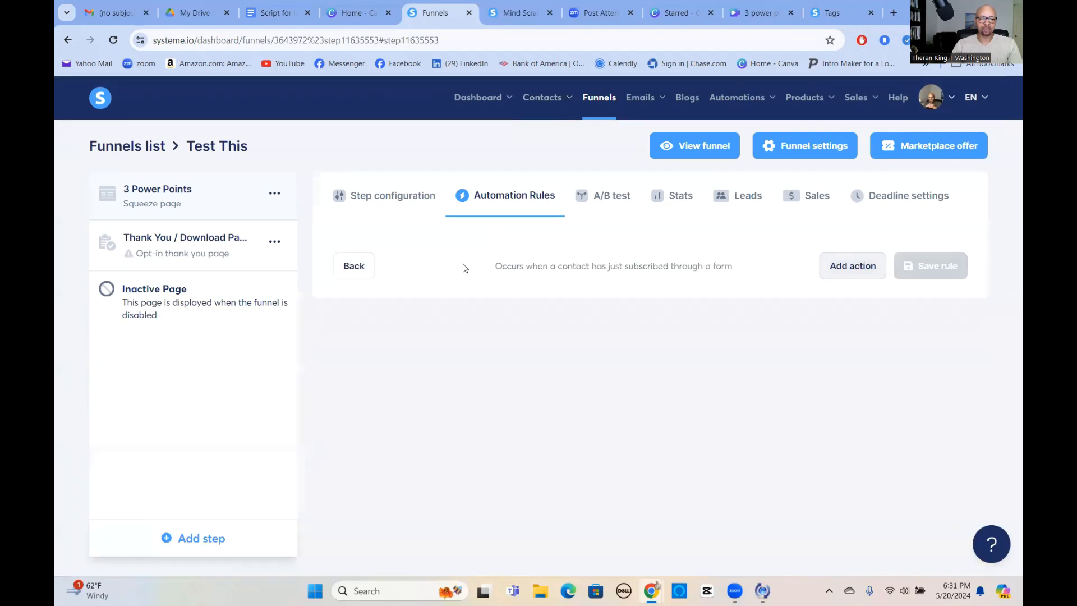
# - Add an Add a tag action with the Test This tag to the rule and save the rule
pyautogui.click(852, 267)
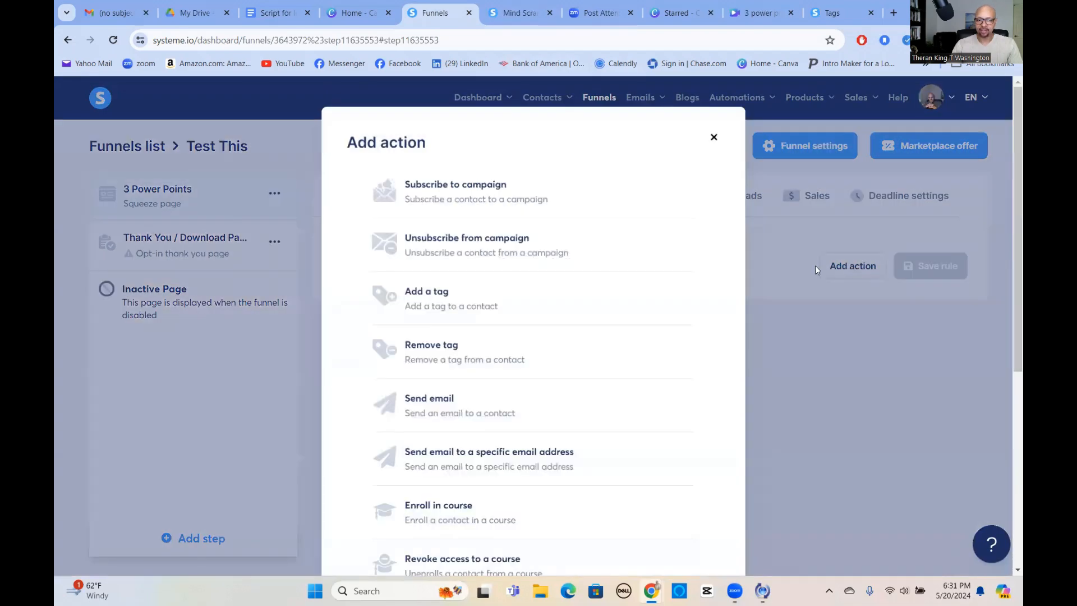
pyautogui.click(424, 300)
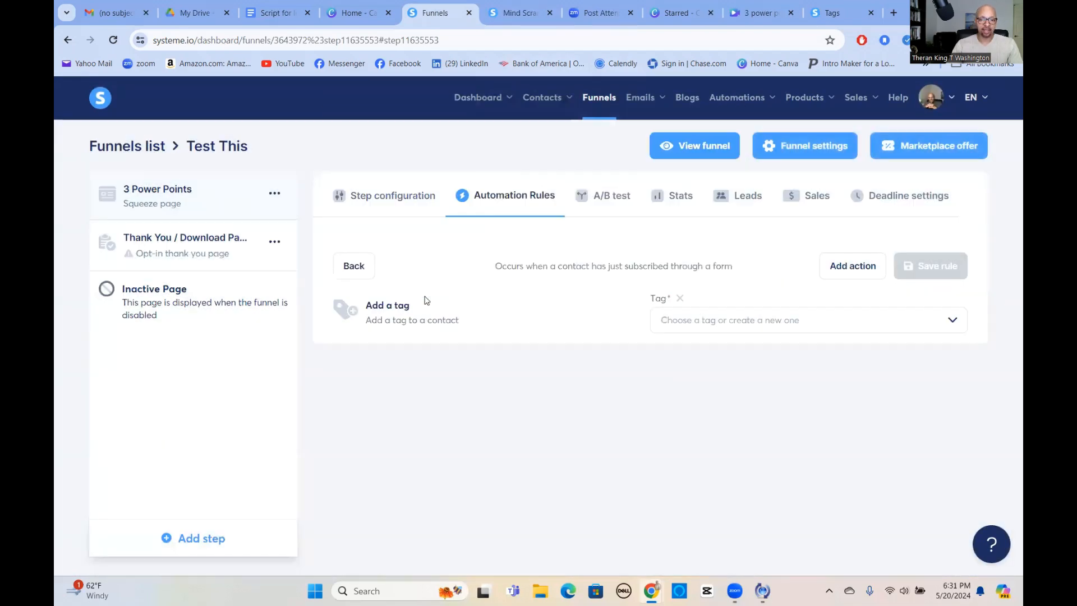
pyautogui.click(954, 319)
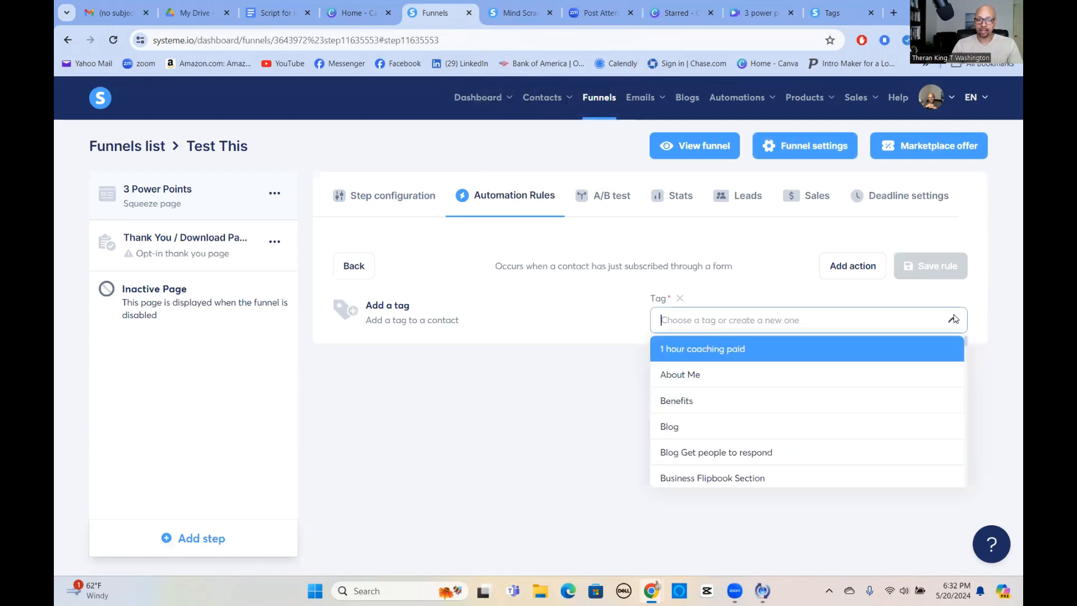
pyautogui.scroll(-10, 832, 427)
pyautogui.scroll(-10, 832, 426)
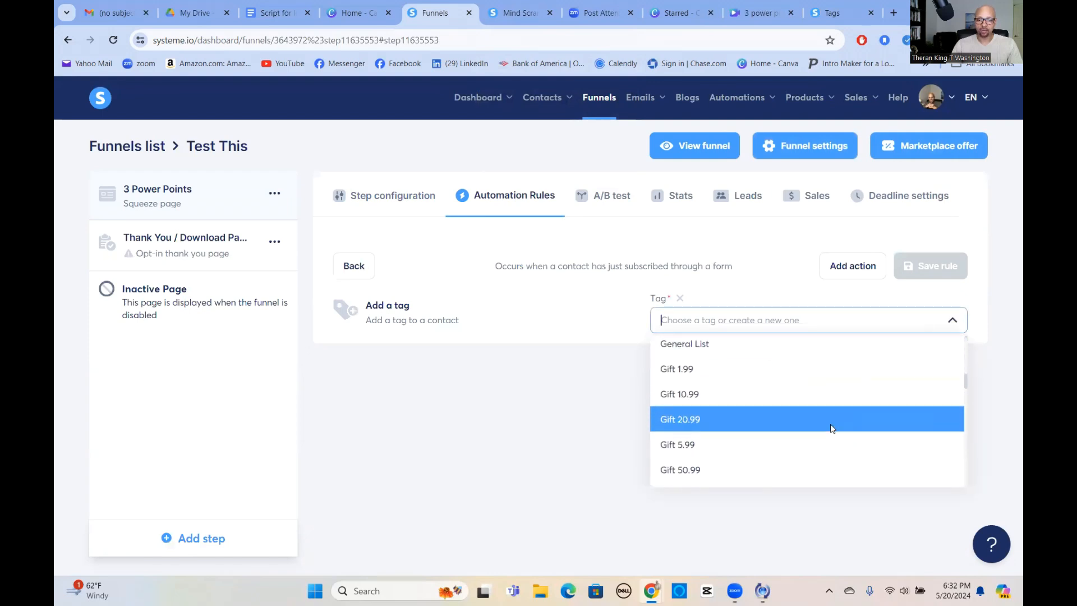
pyautogui.click(685, 401)
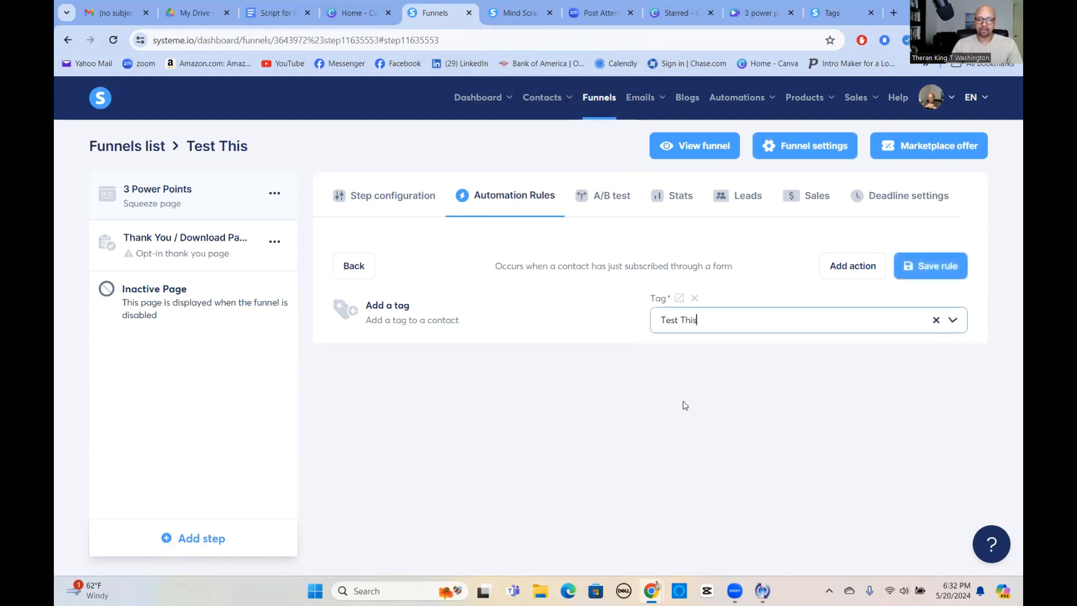
pyautogui.click(929, 268)
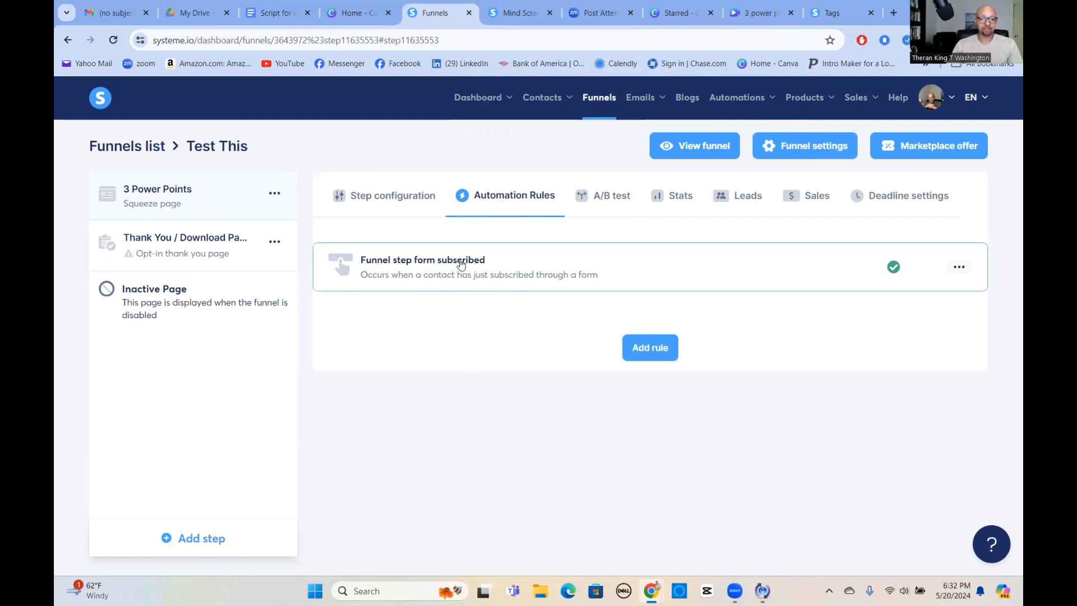
# - Reopen the Funnel step form subscribed rule and add a Send email action to it
pyautogui.click(481, 267)
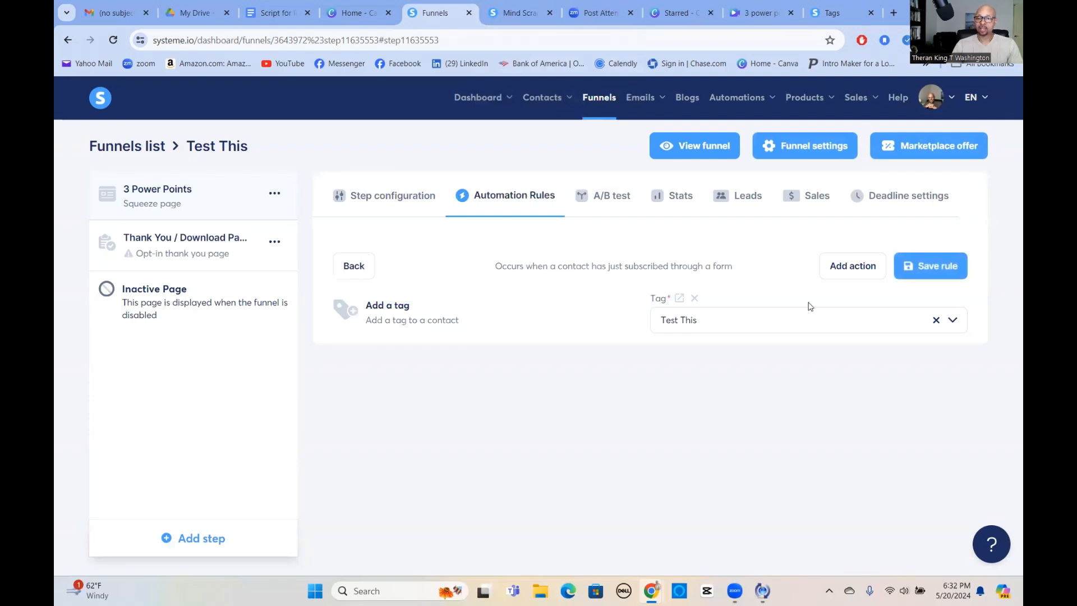
pyautogui.click(841, 268)
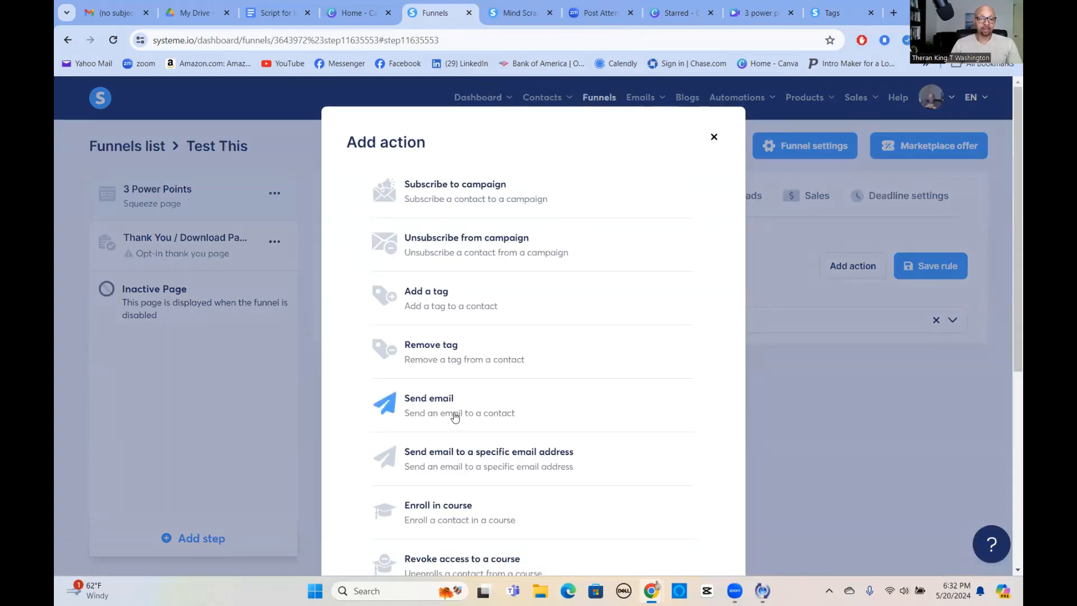
pyautogui.click(485, 411)
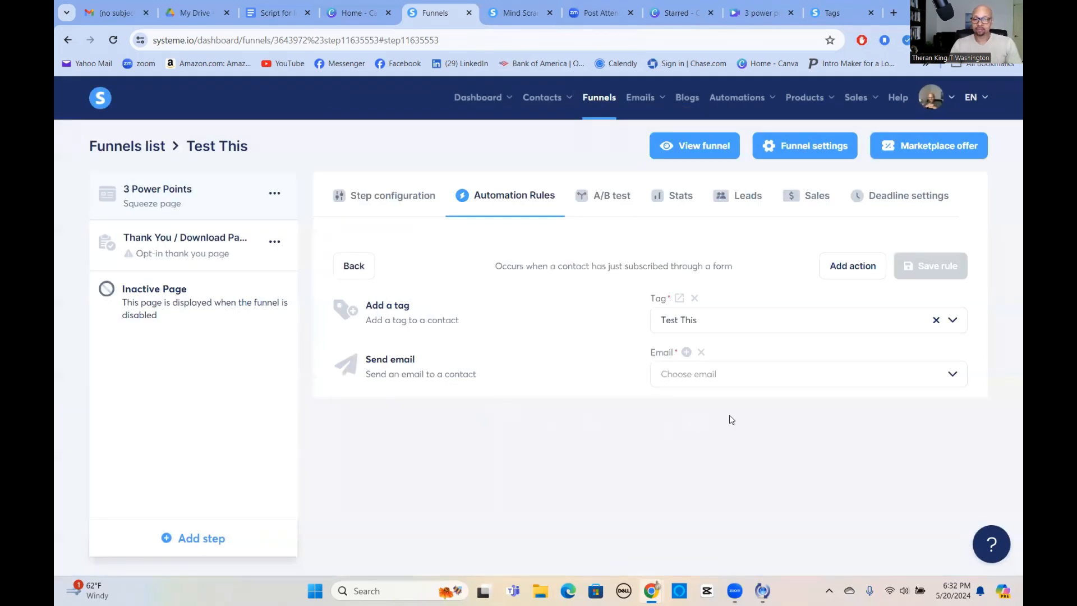
# - Start a new email message for the Send email action with subject "sd;kgjg;kj" and preview text "sgjsdkl"
pyautogui.click(687, 352)
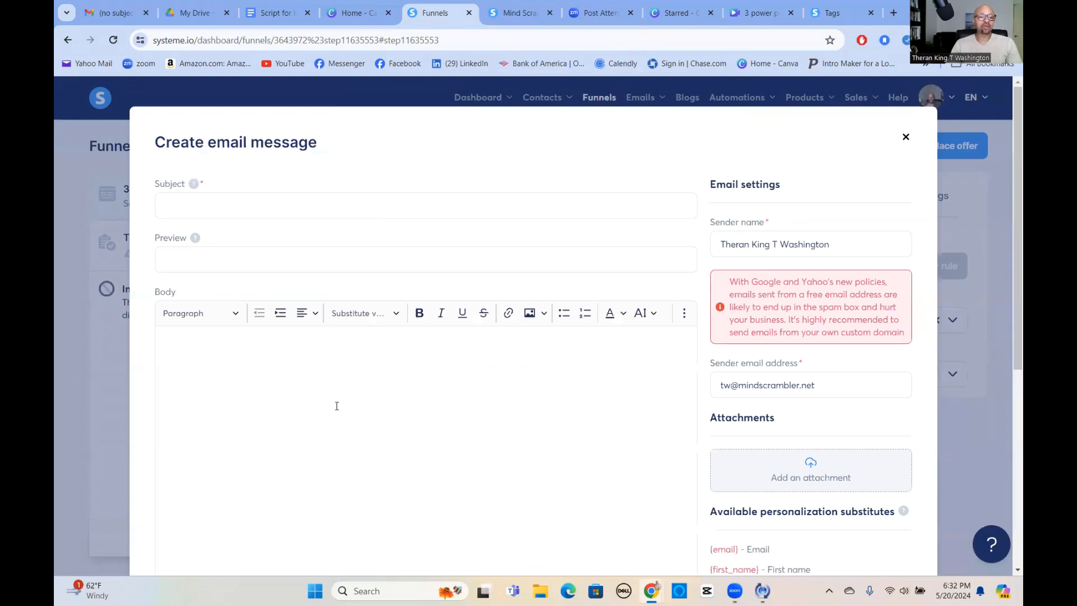
pyautogui.click(250, 203)
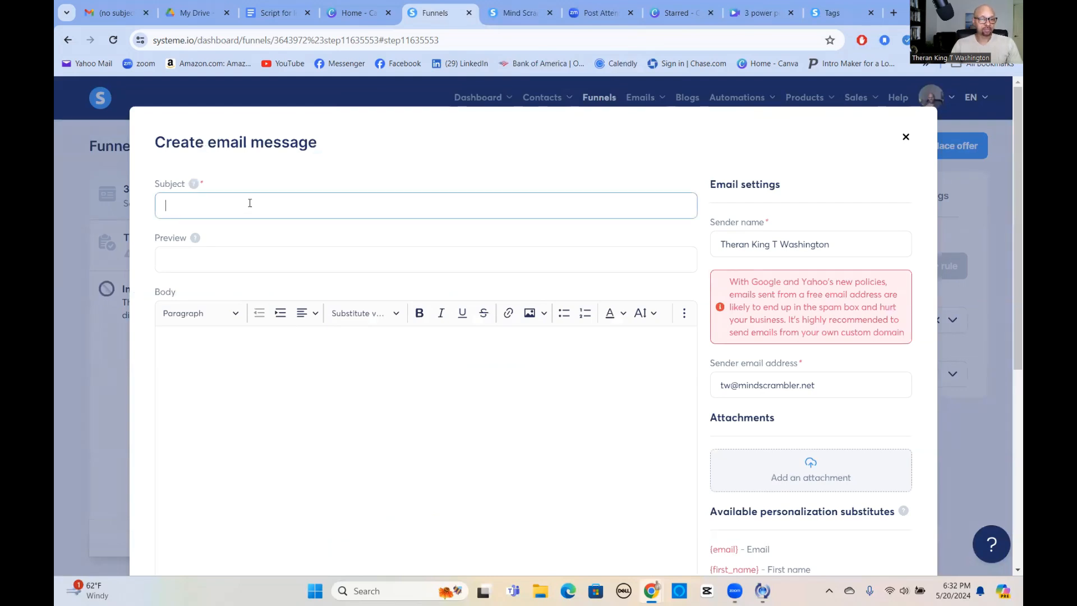
pyautogui.write('sd;kgjg;kj')
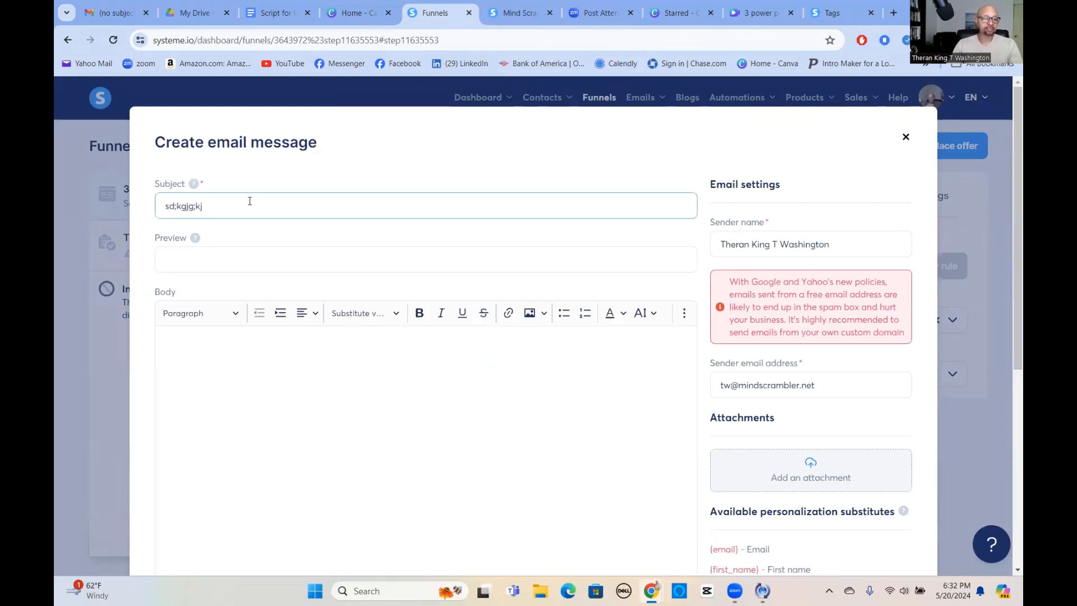
pyautogui.click(188, 263)
pyautogui.write('sgjsdkl')
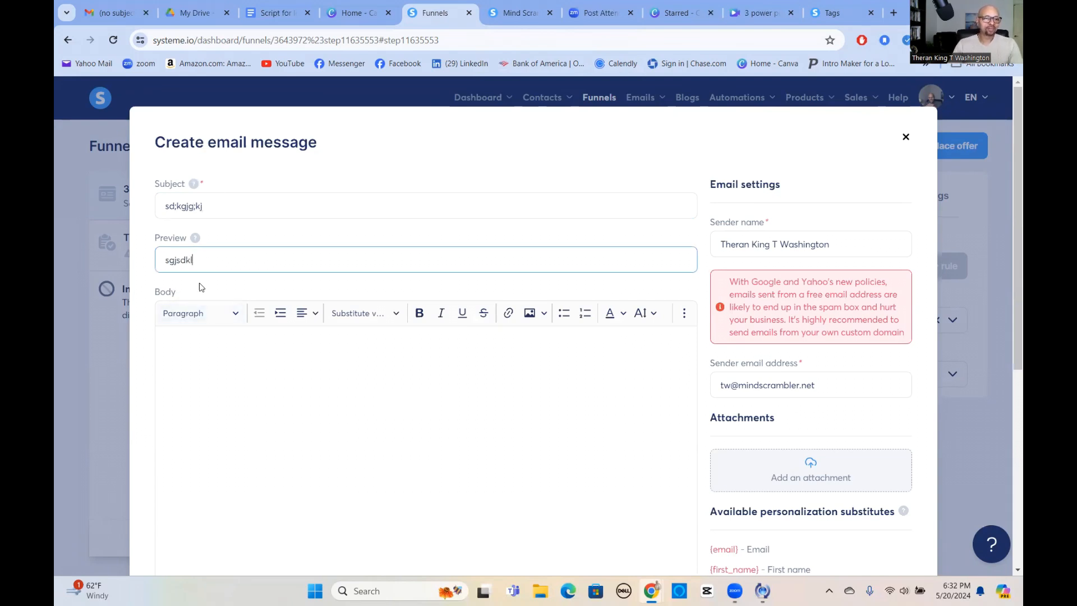
# - Write the email body "Hey {first_name}, aweoiefjklnf", inserting the First name substitute variable after the greeting
pyautogui.click(193, 346)
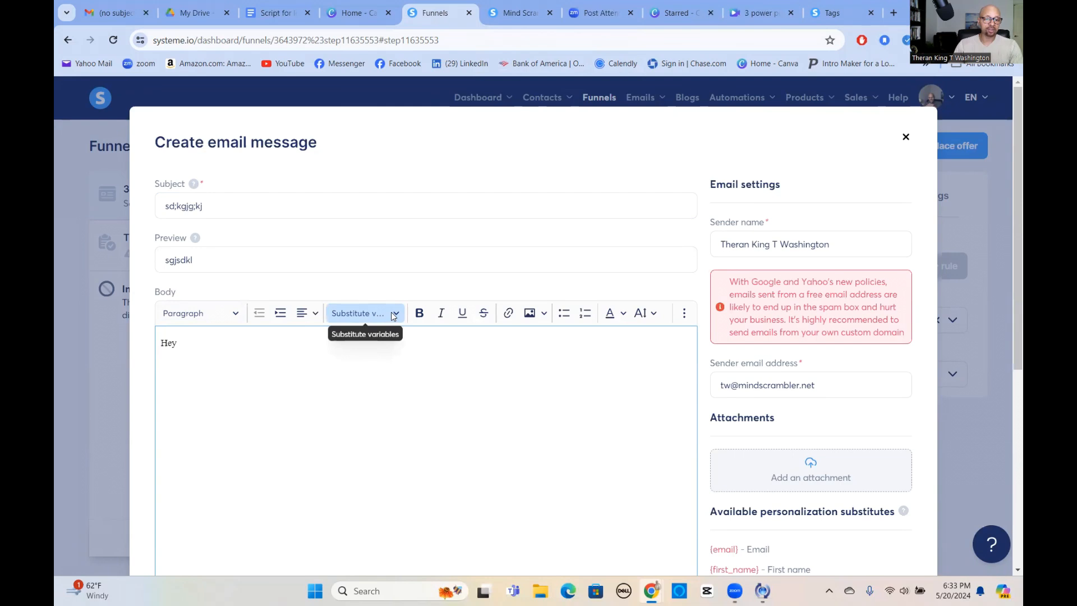
pyautogui.click(395, 316)
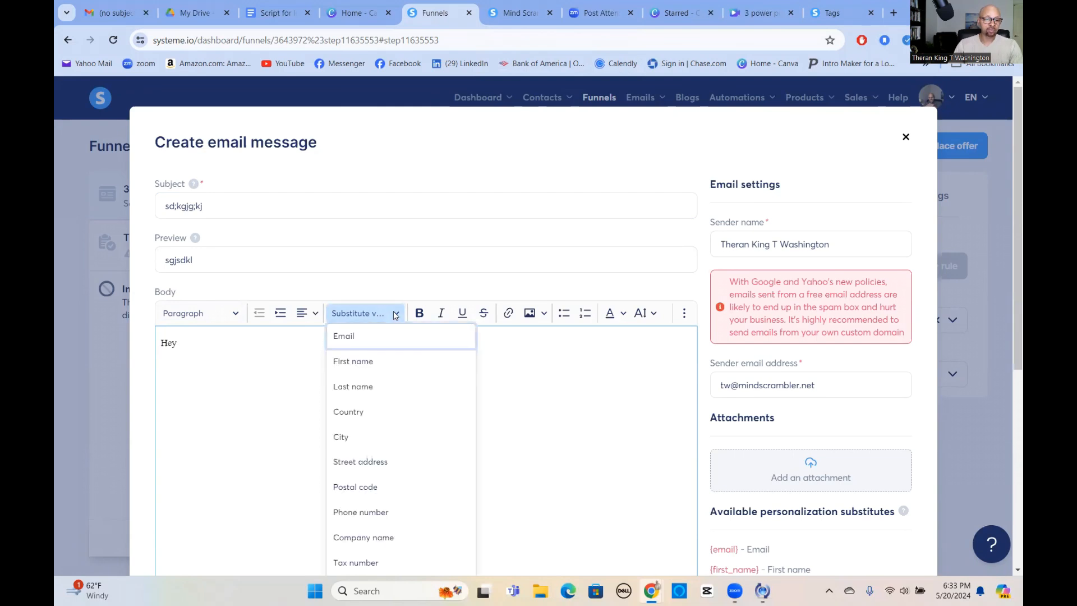
pyautogui.click(361, 359)
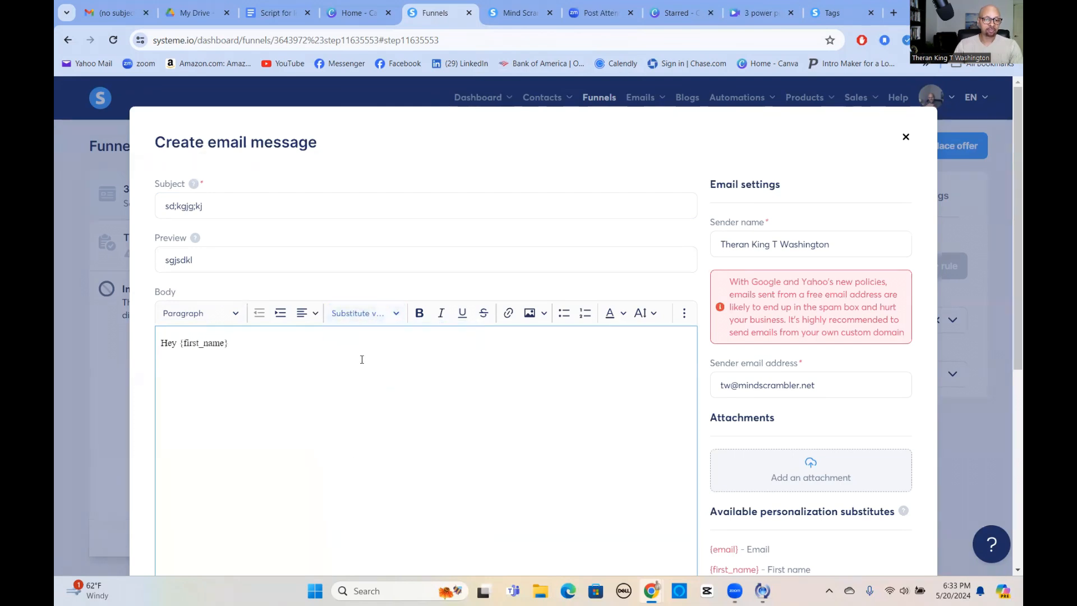
pyautogui.write(', ')
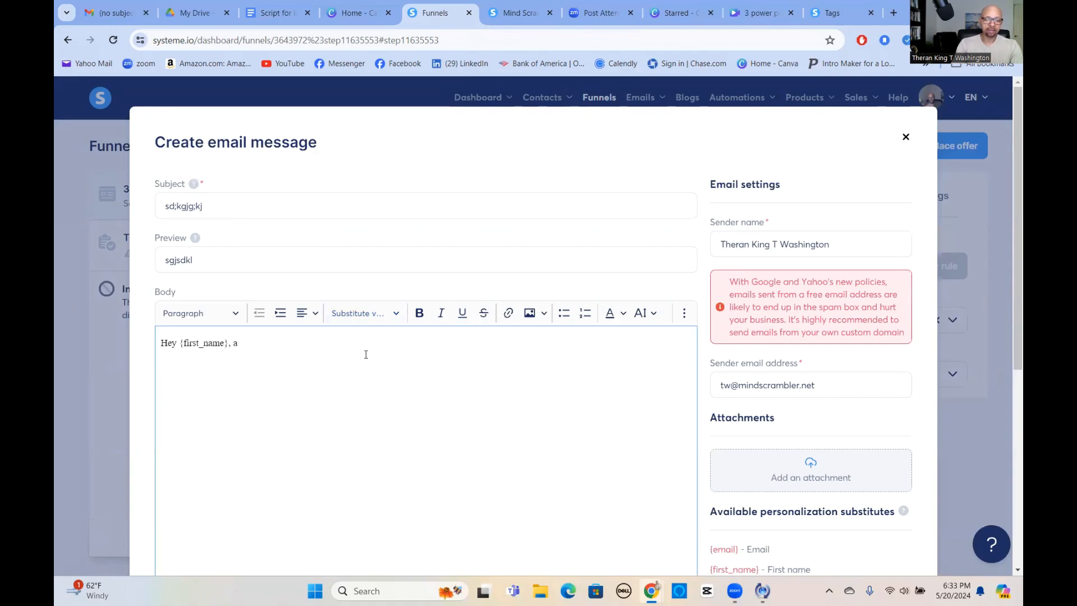
pyautogui.write('aweoiefjklnf')
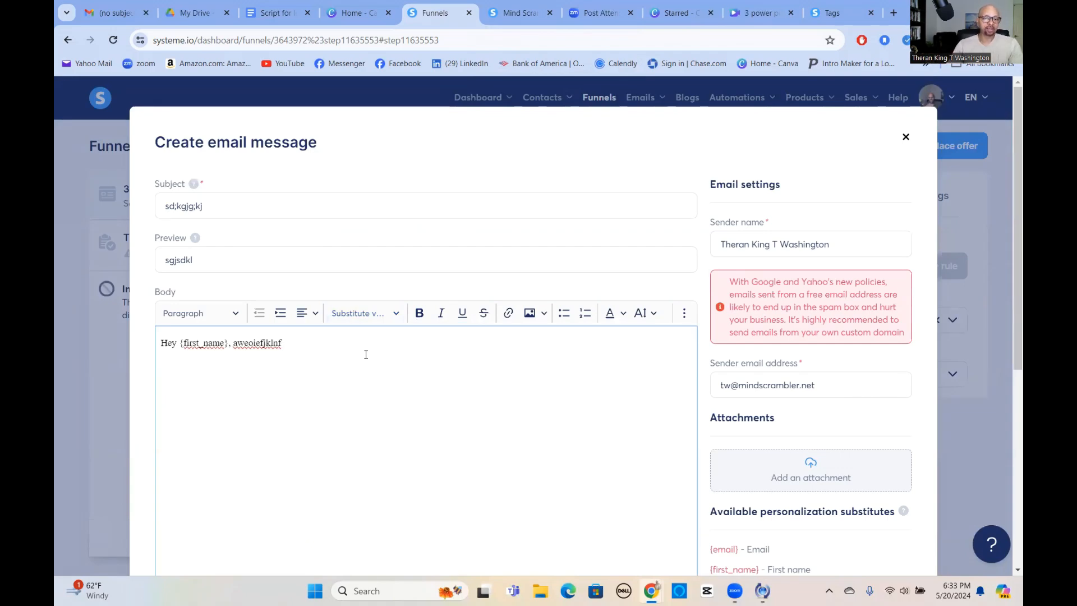
# - Save the new email message and save the Funnel step form subscribed rule with it
pyautogui.scroll(-6, 464, 366)
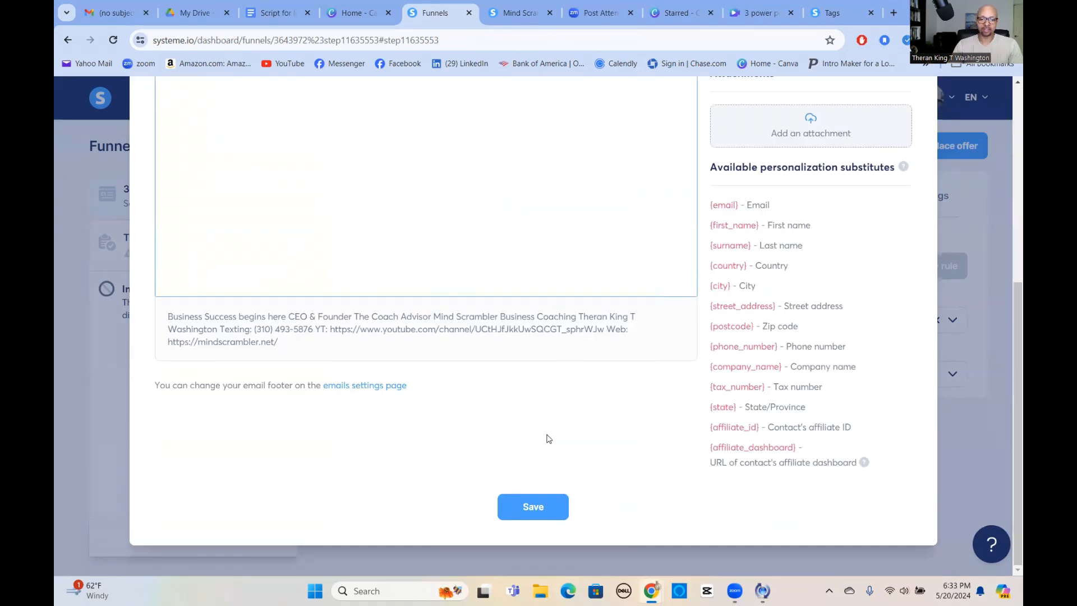
pyautogui.click(540, 503)
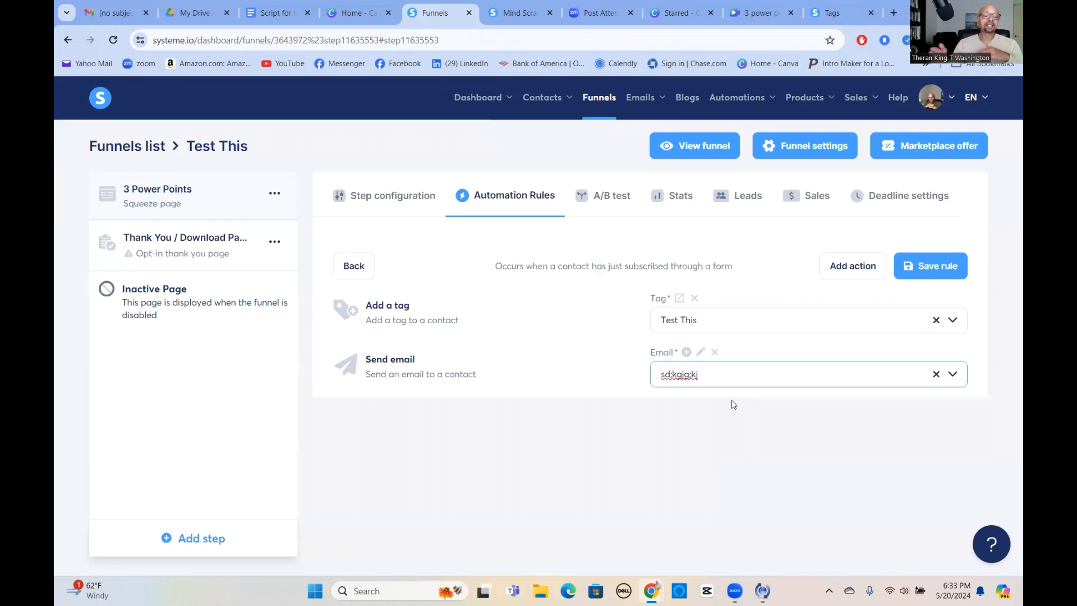
pyautogui.click(514, 13)
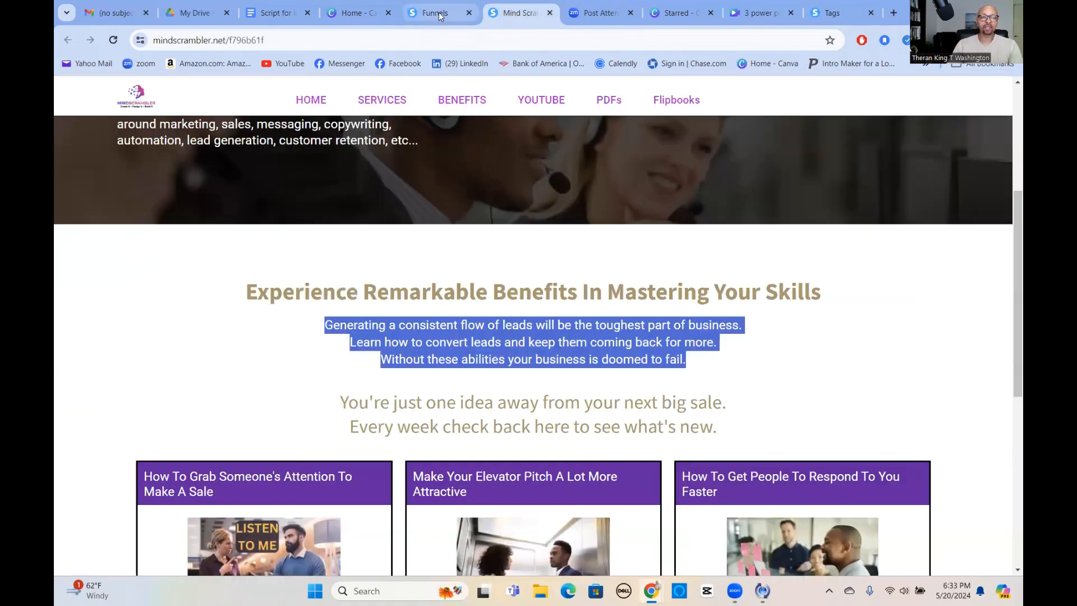
pyautogui.click(477, 12)
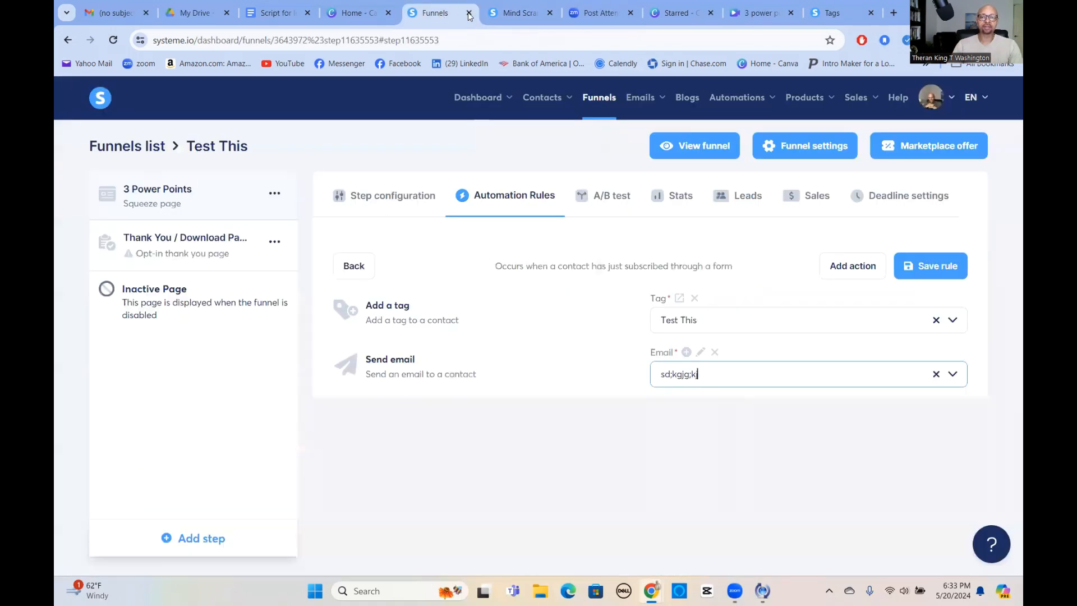
pyautogui.click(936, 267)
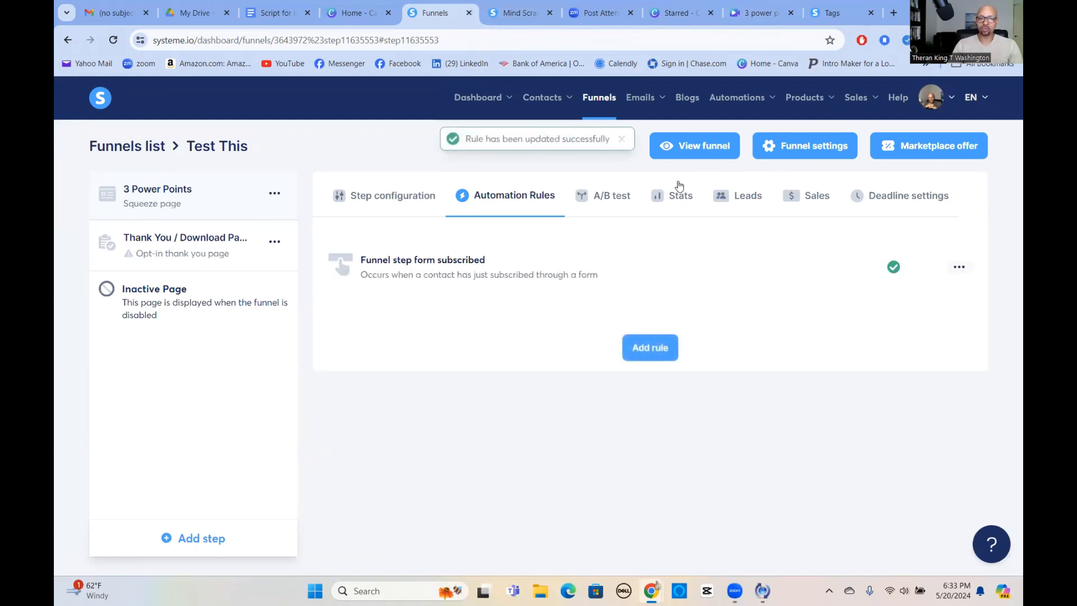
# - View the live 3 Power Points page, test its "Yes, Please send me my free pdf" button and return to the form
pyautogui.click(426, 207)
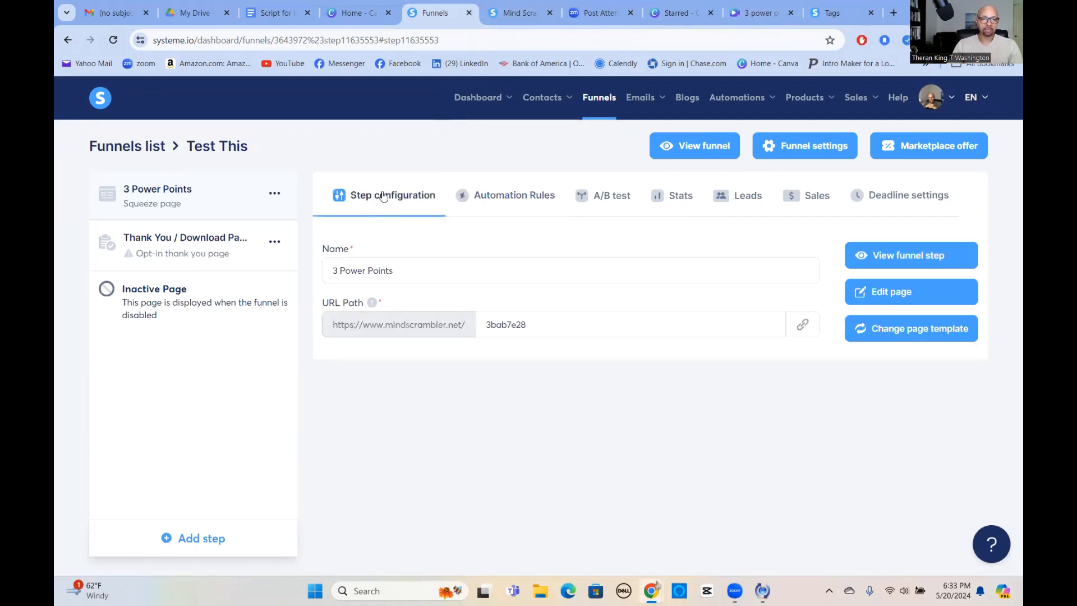
pyautogui.click(902, 256)
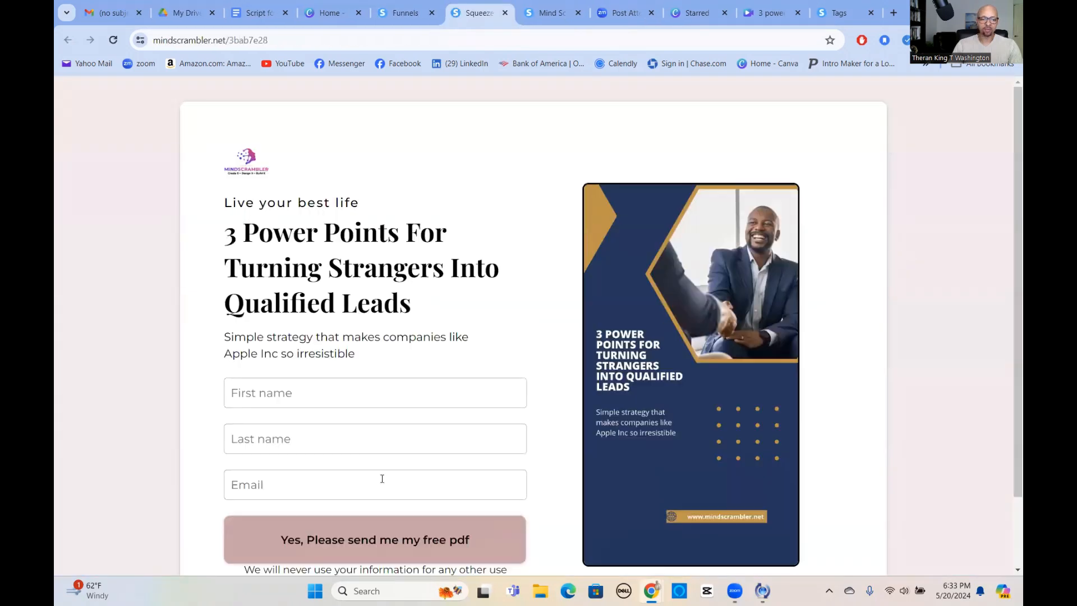
pyautogui.scroll(-1, 372, 528)
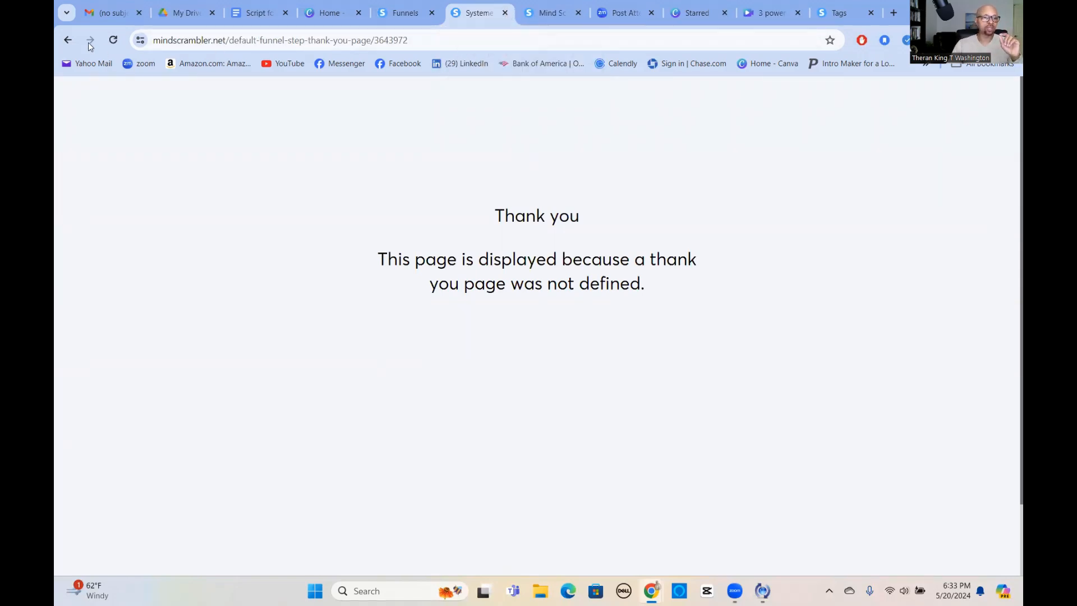
pyautogui.click(68, 40)
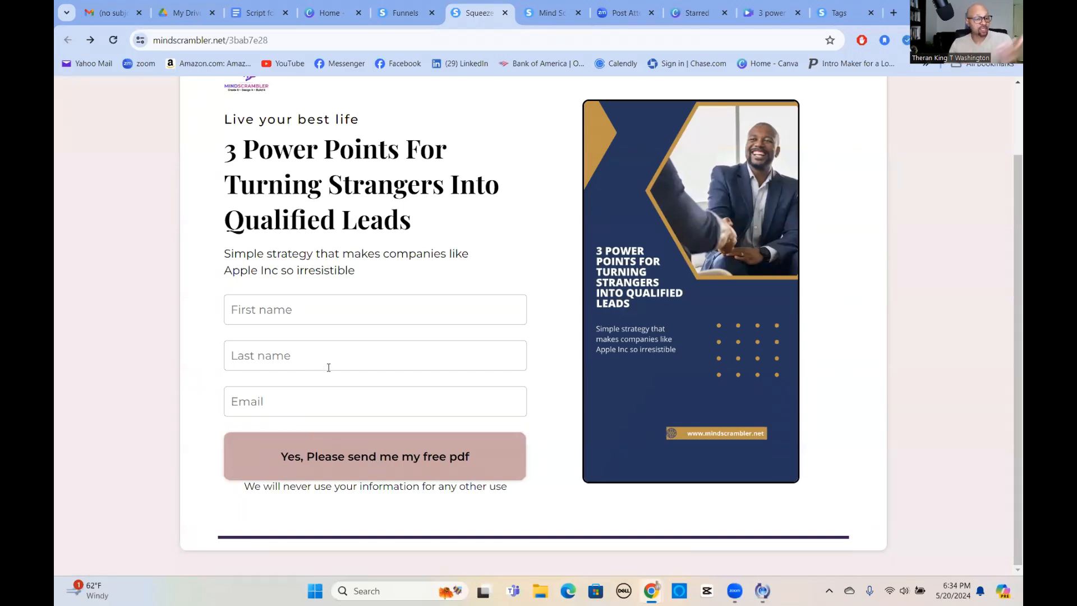
pyautogui.click(272, 305)
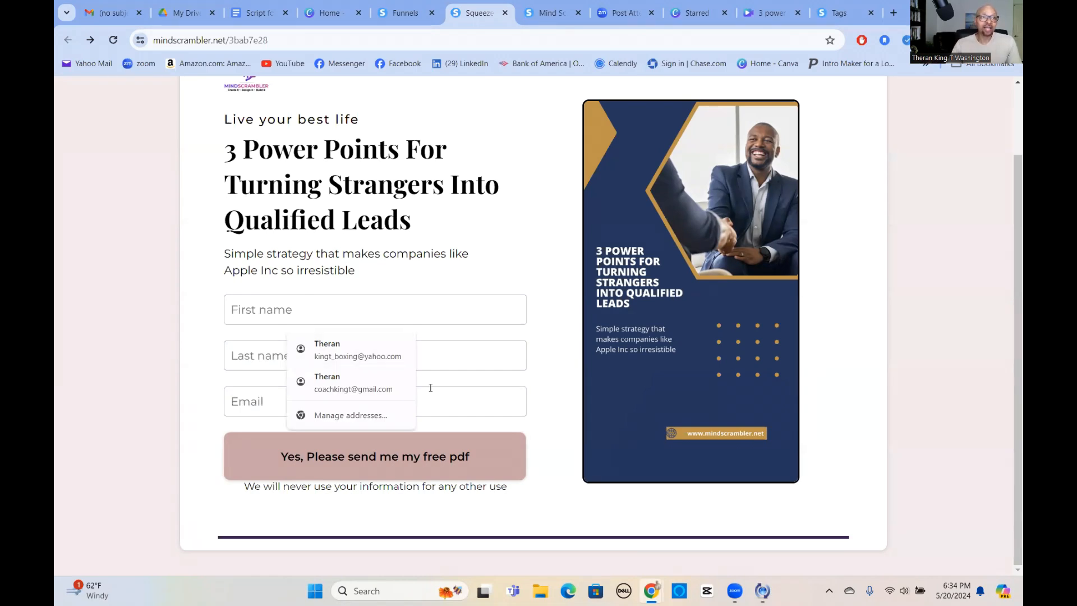
# - Open the 3 Power Points page for editing and close the browser tabs with its live preview and the Mind Scrambler website
pyautogui.click(400, 14)
pyautogui.click(898, 294)
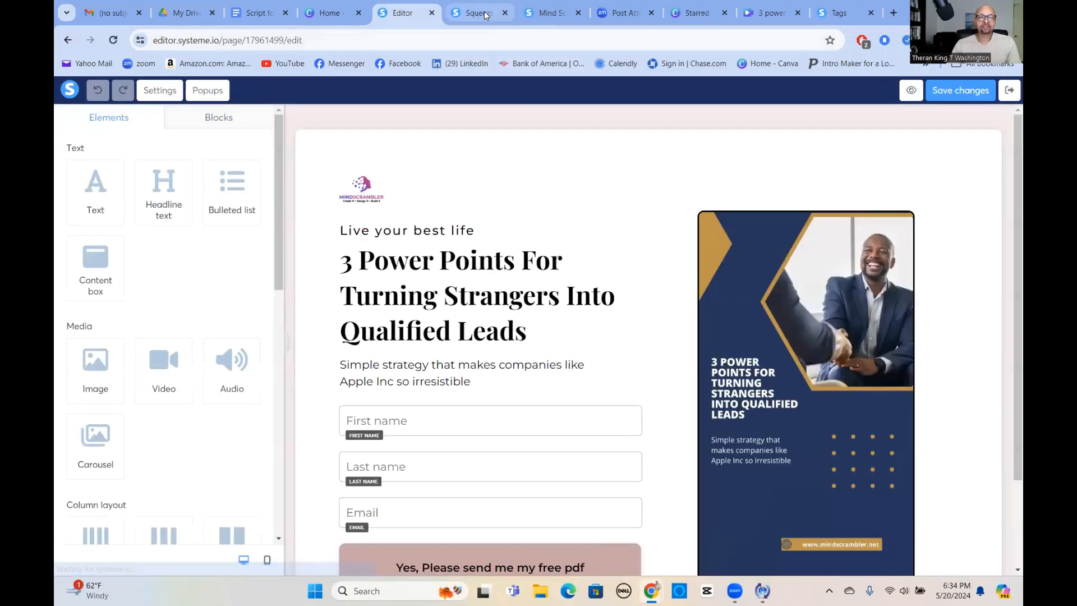
pyautogui.click(494, 14)
pyautogui.click(505, 13)
pyautogui.click(481, 14)
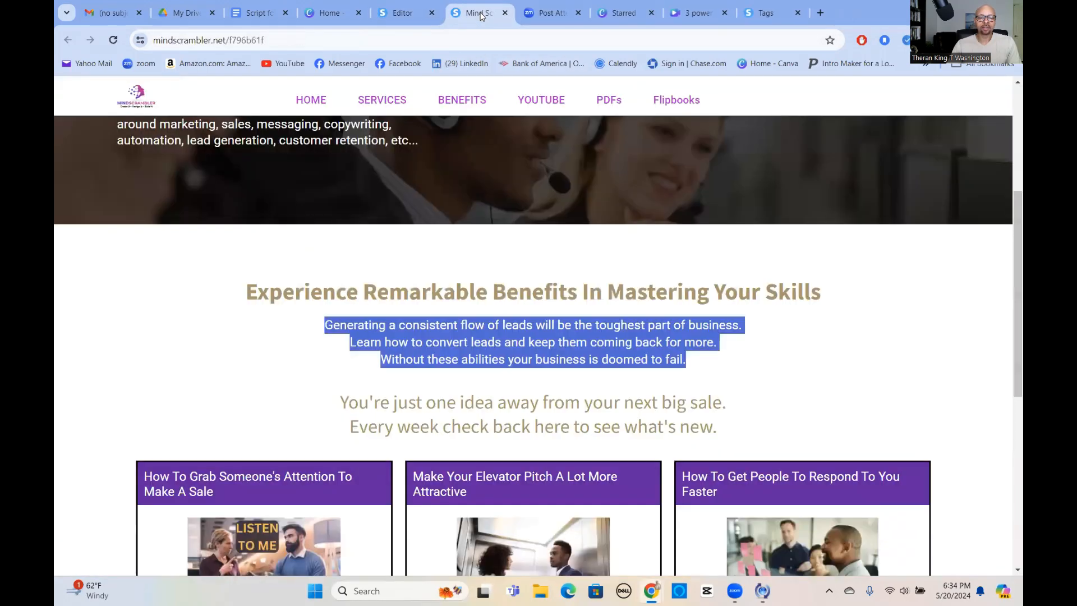
pyautogui.click(505, 13)
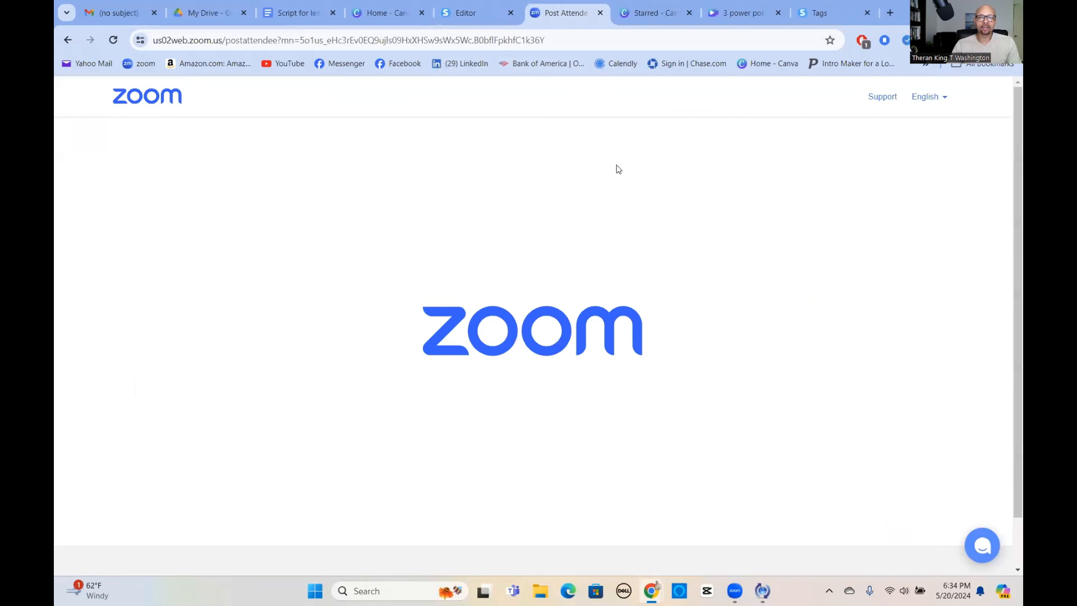
pyautogui.click(469, 17)
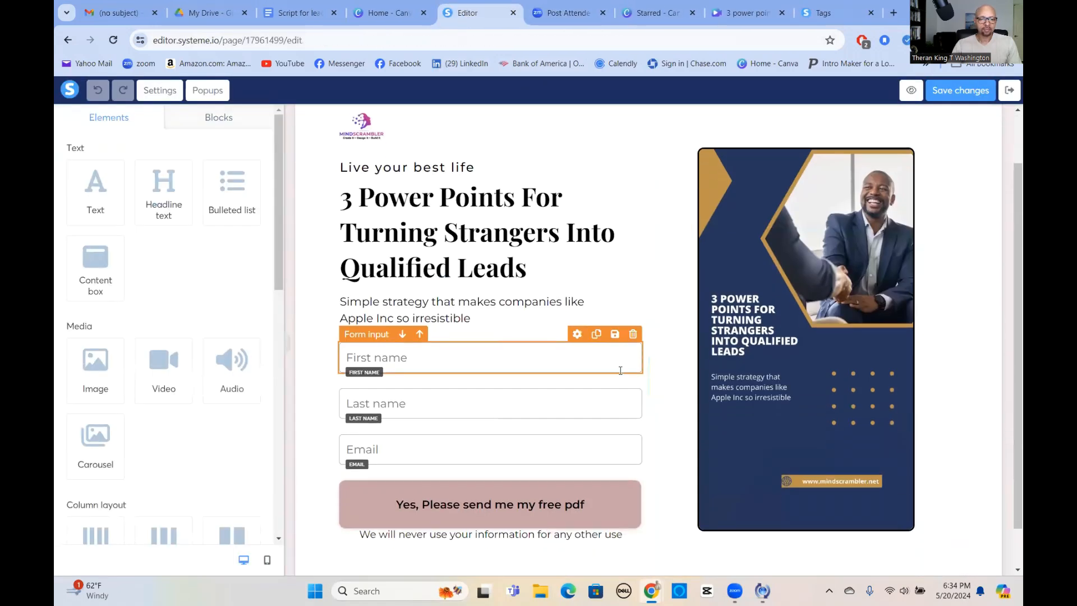
# - Set the "Yes, Please send me my free pdf" button's action to Submit form, save the page and exit the editor
pyautogui.scroll(-1, 663, 323)
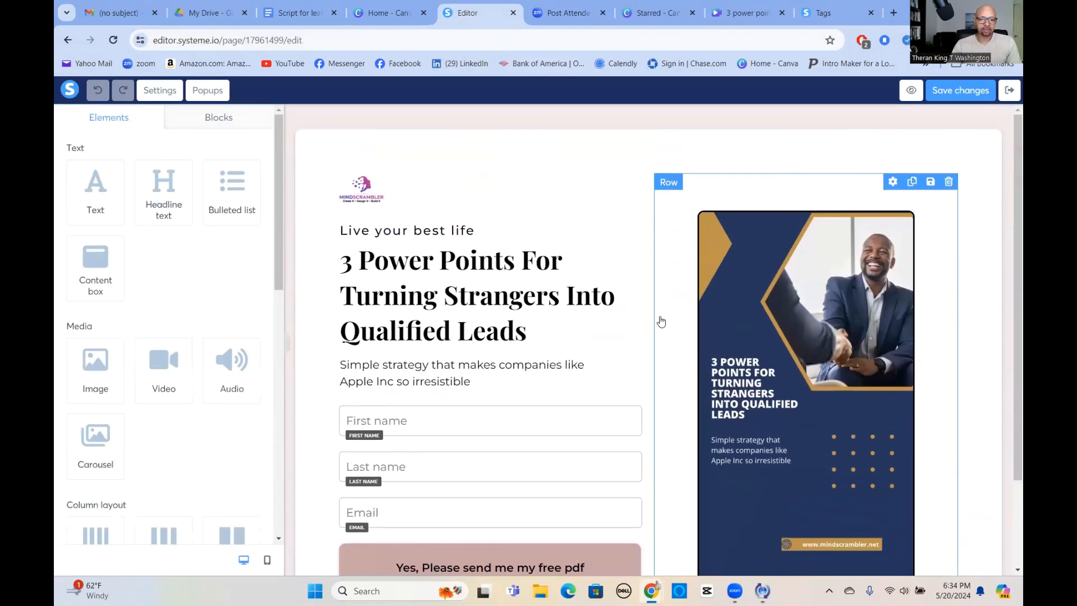
pyautogui.click(369, 507)
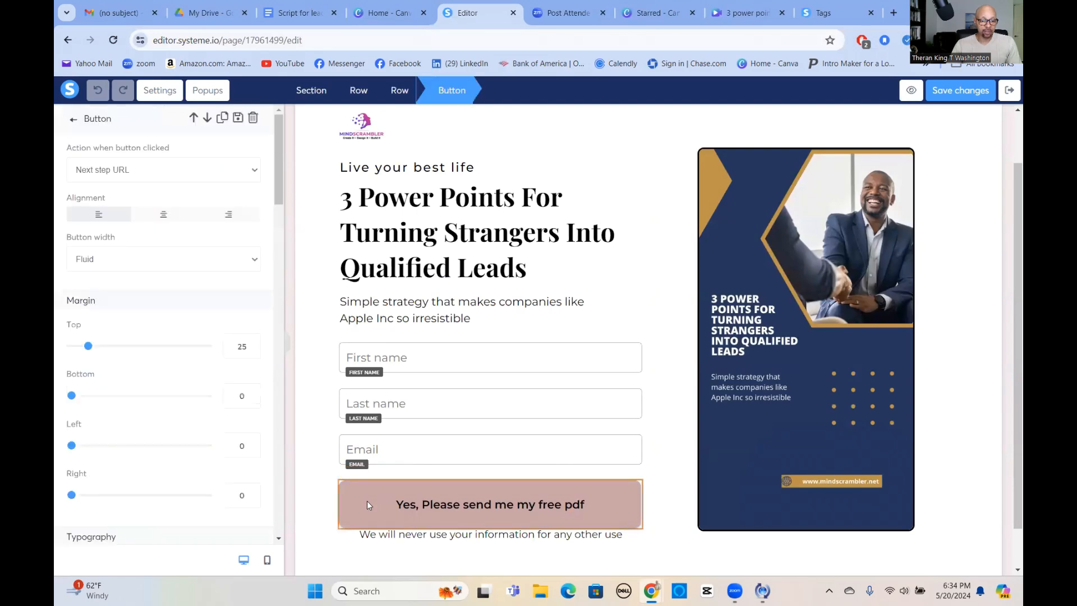
pyautogui.click(254, 172)
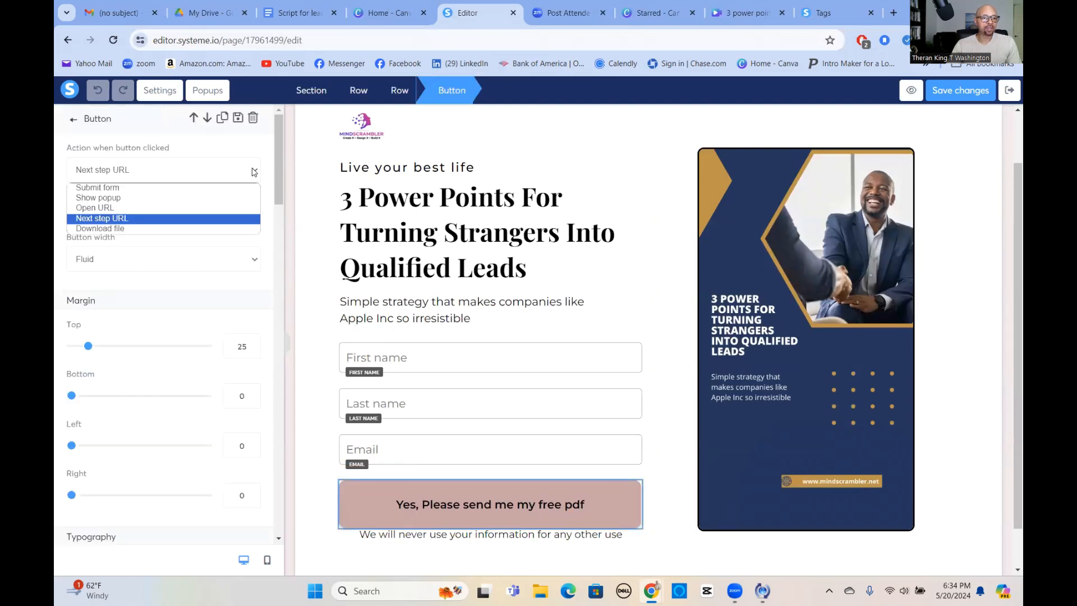
pyautogui.click(115, 191)
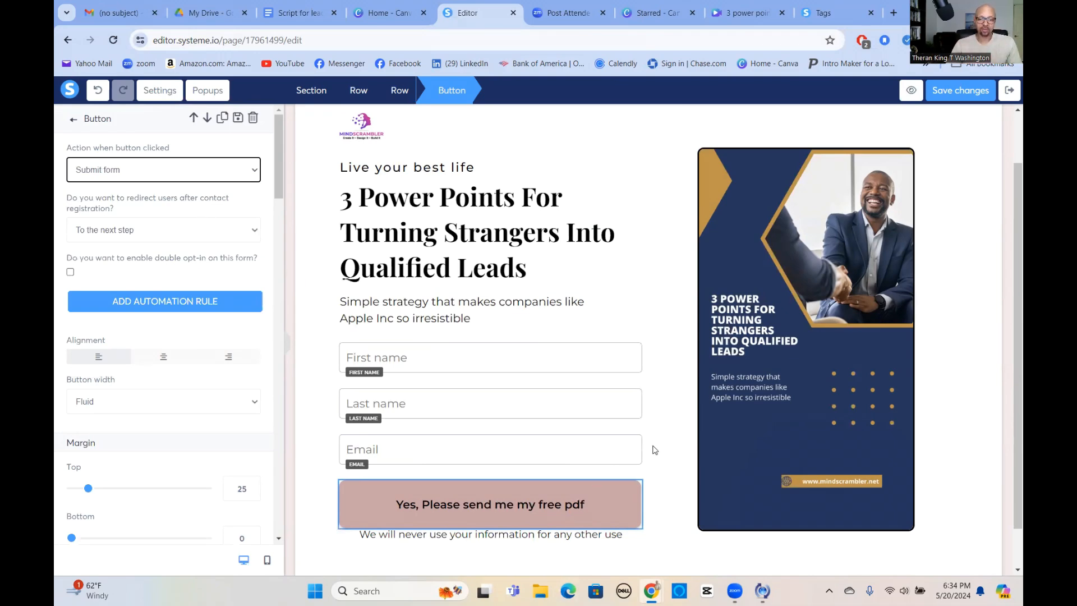
pyautogui.click(963, 93)
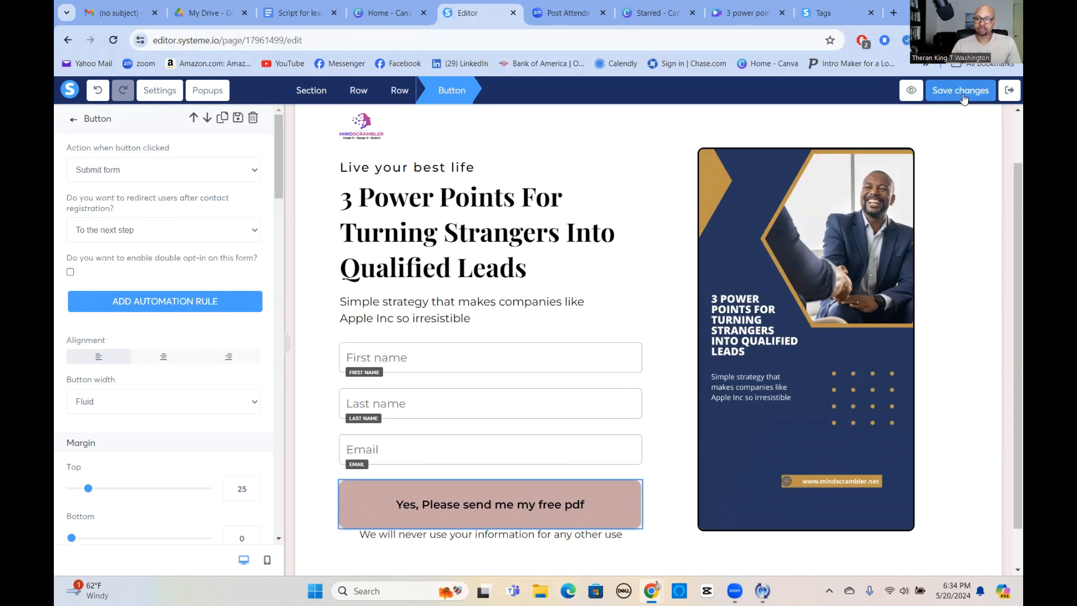
pyautogui.click(1010, 91)
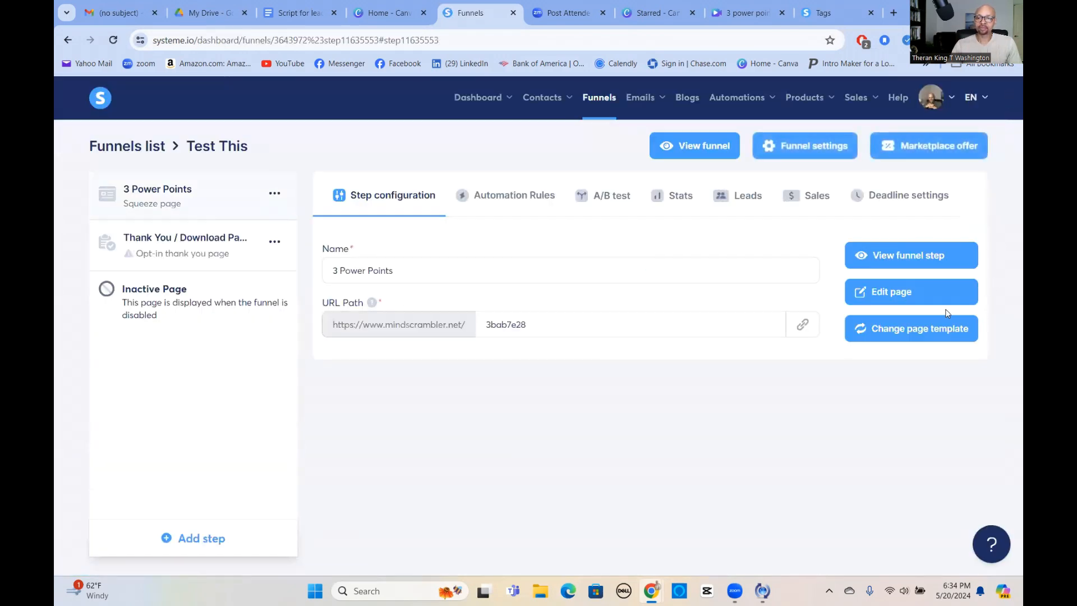
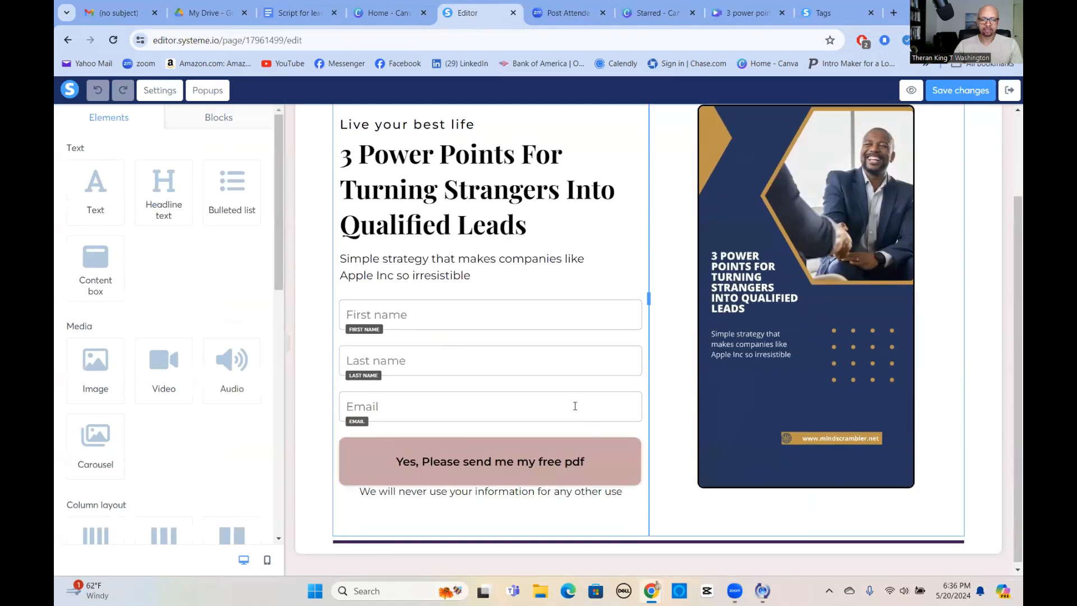
# - Try a dark purple background color, 491B70, on the "Yes, Please send me my free pdf" button
pyautogui.click(354, 460)
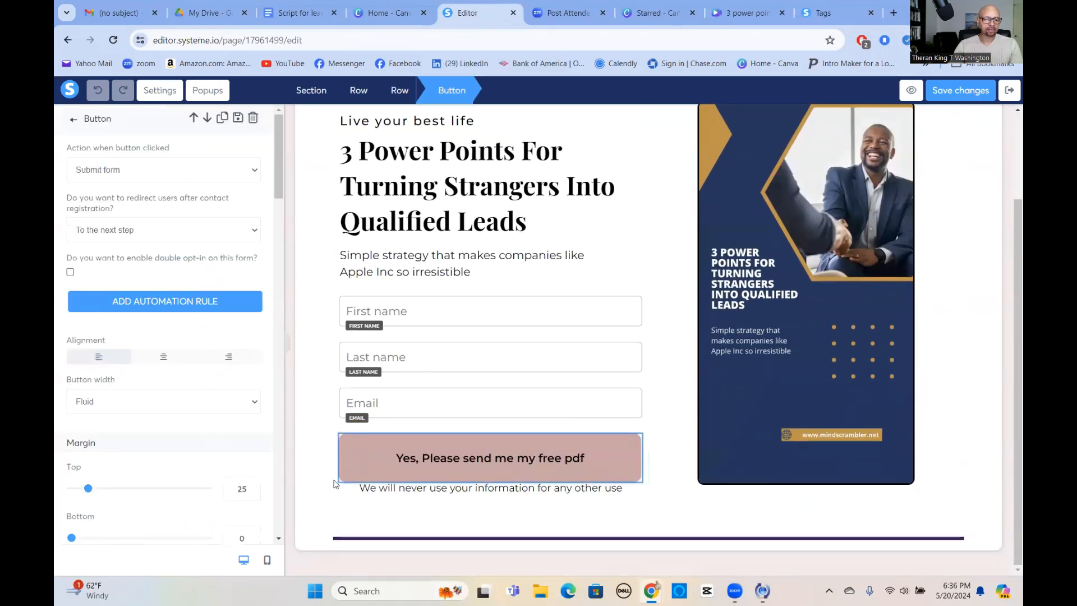
pyautogui.scroll(-10, 180, 387)
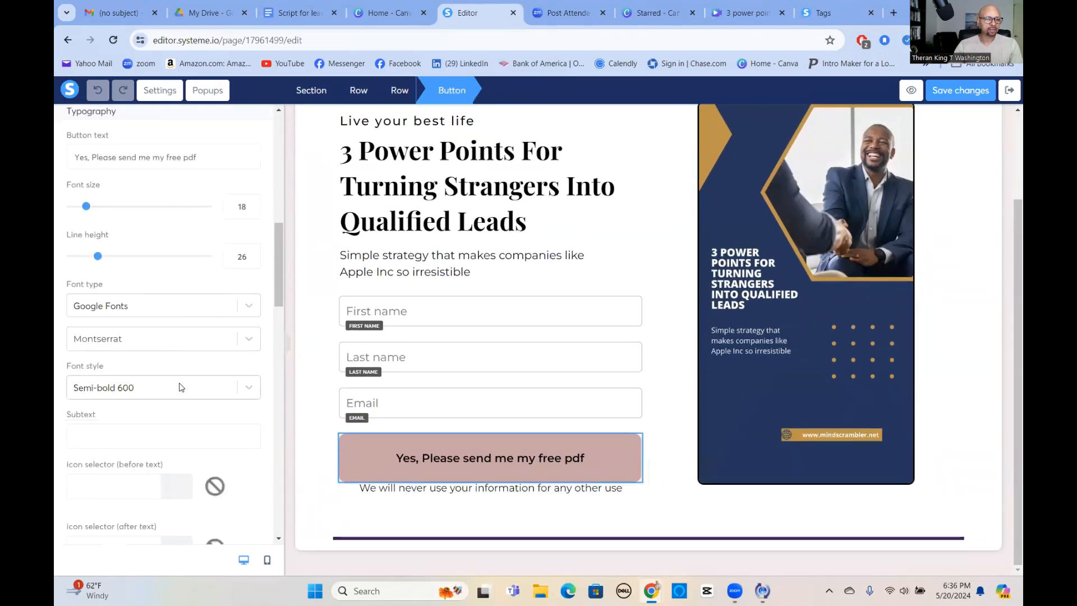
pyautogui.scroll(-2, 168, 390)
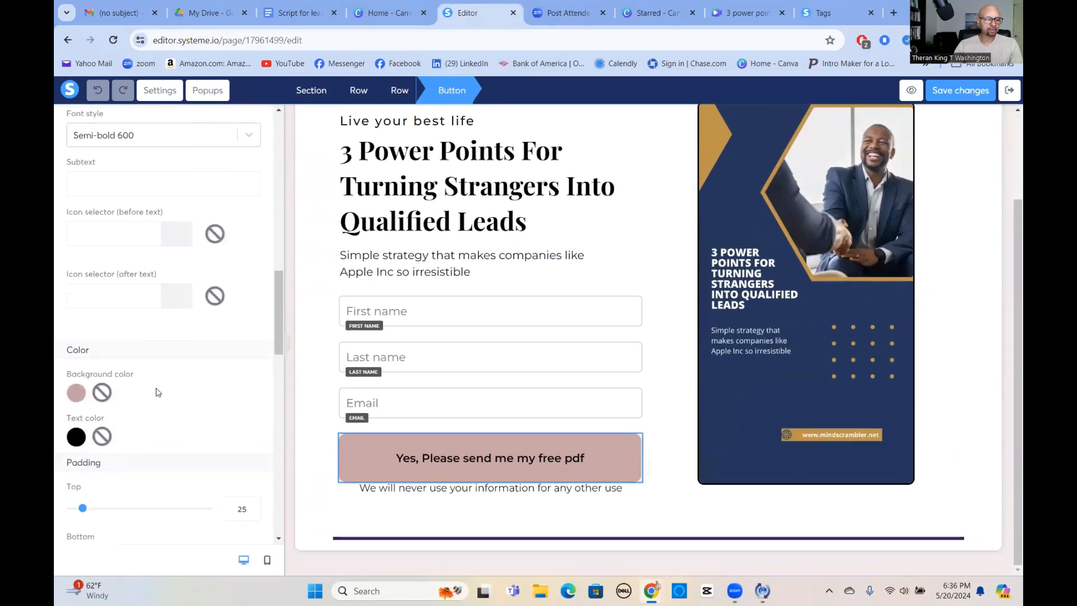
pyautogui.click(76, 393)
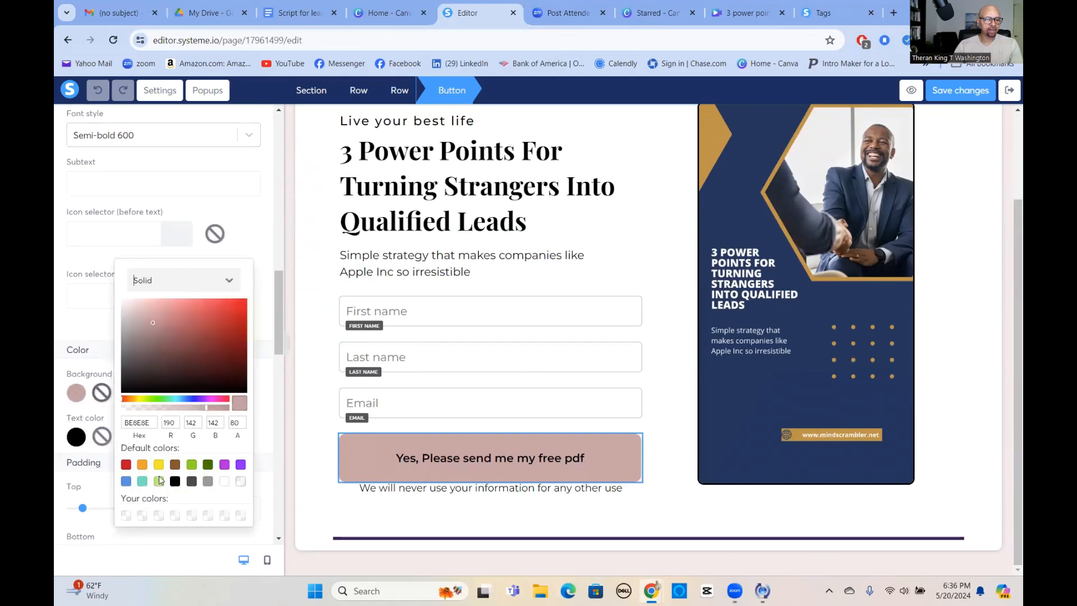
pyautogui.click(239, 466)
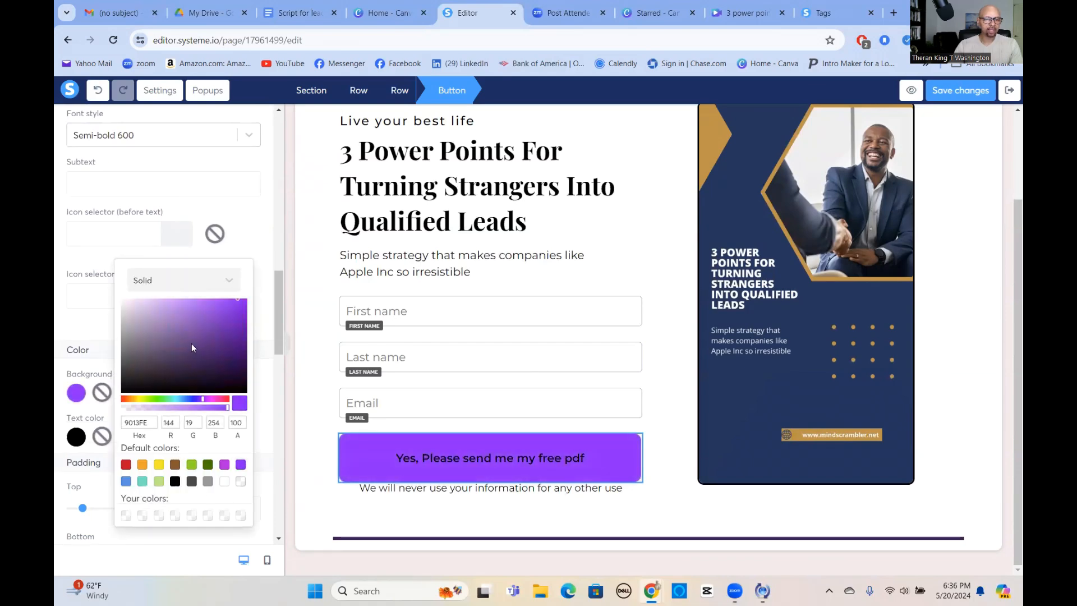
pyautogui.click(191, 343)
pyautogui.click(193, 354)
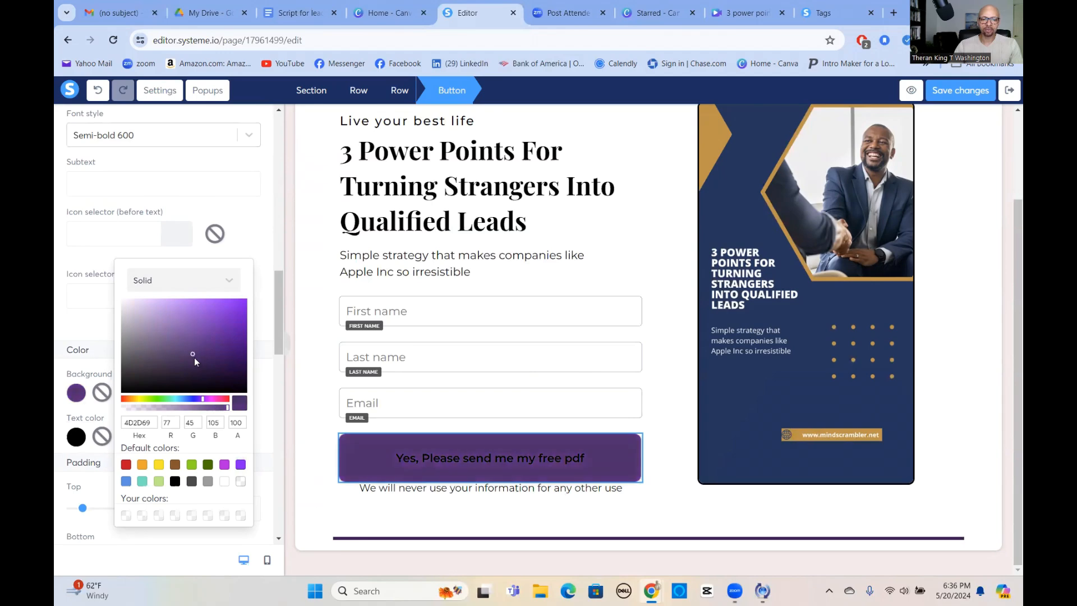
pyautogui.click(207, 362)
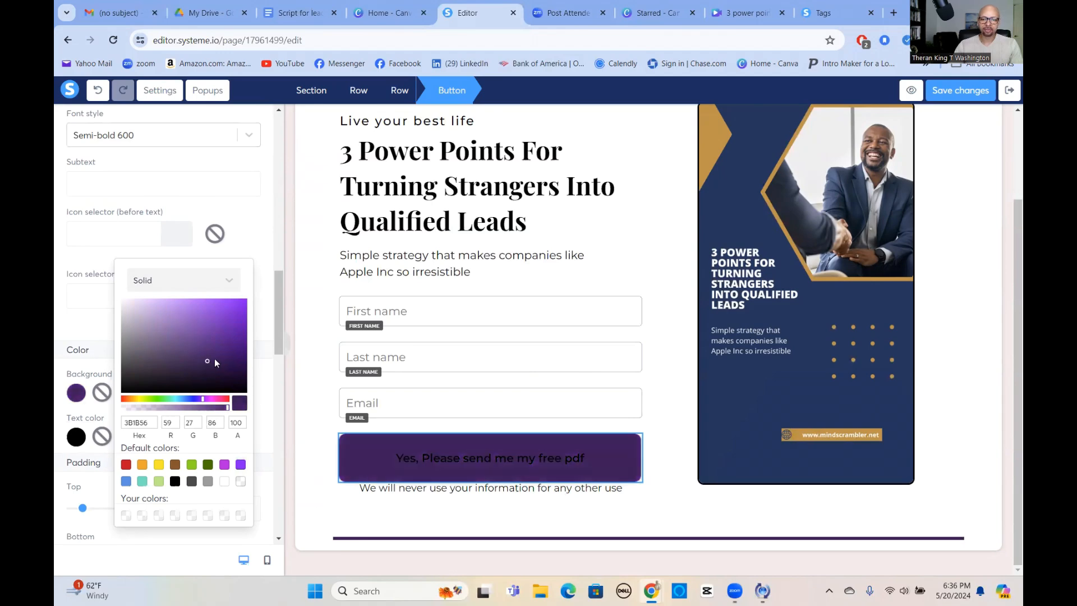
pyautogui.click(221, 354)
pyautogui.click(216, 352)
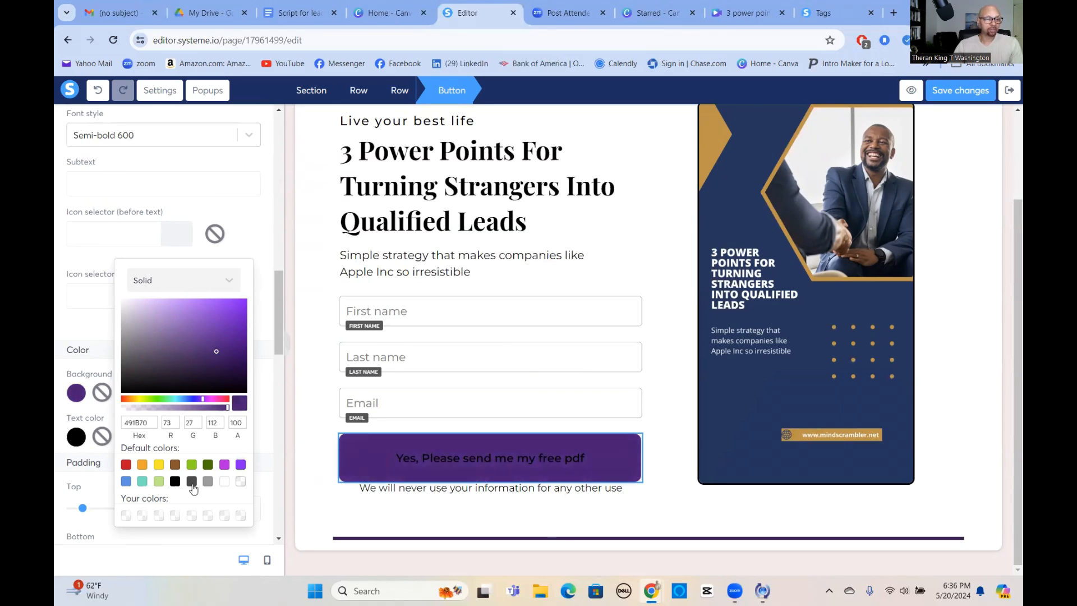
# - Change the button's background to a dark golden brown, 946921, based on the default orange, and deselect the button
pyautogui.click(143, 465)
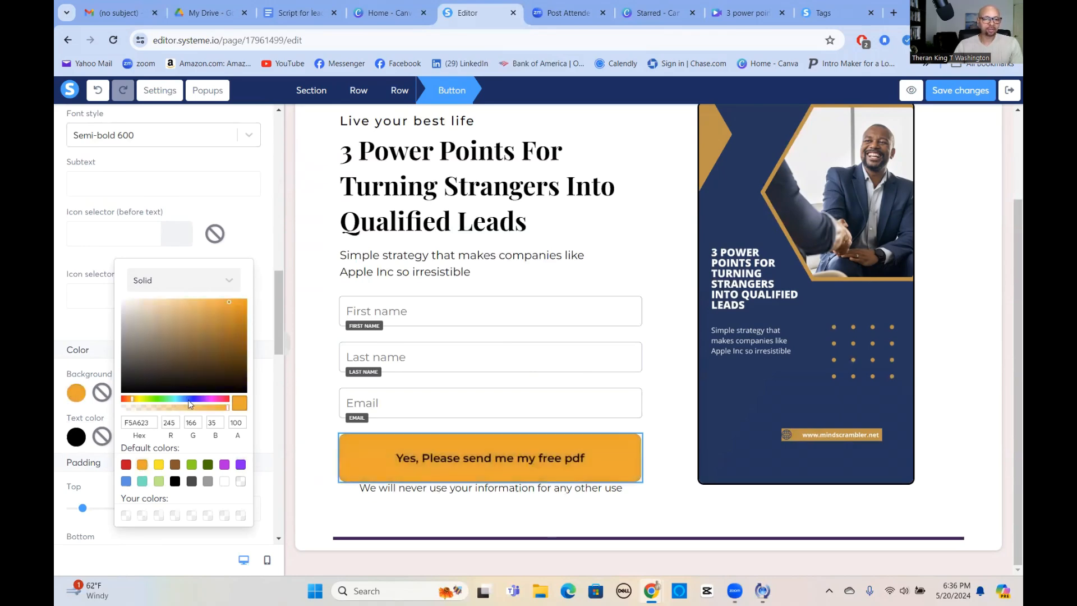
pyautogui.click(219, 338)
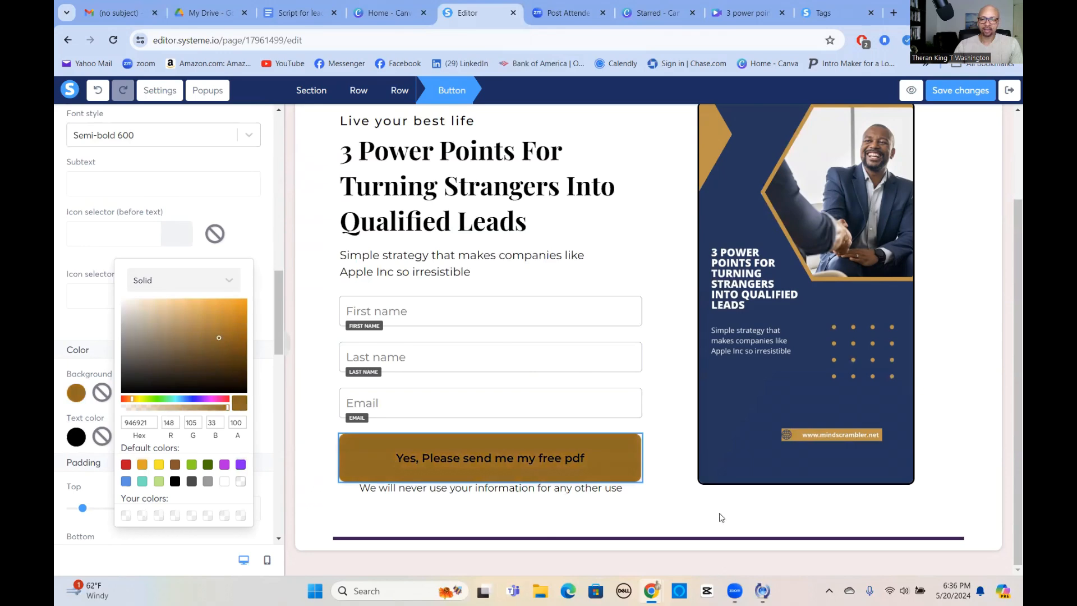
pyautogui.click(660, 472)
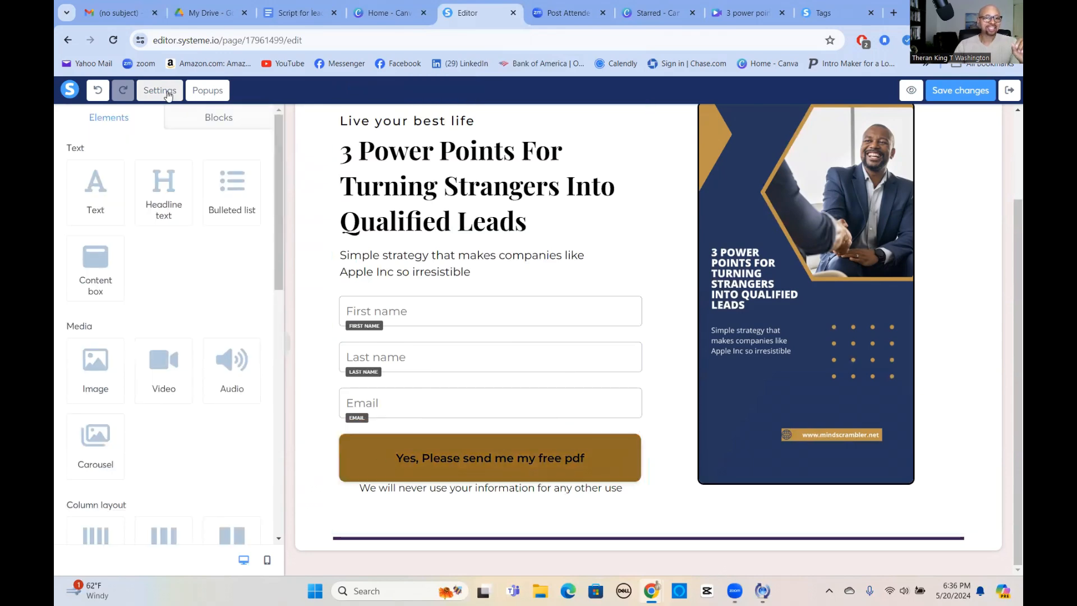
pyautogui.scroll(2, 668, 289)
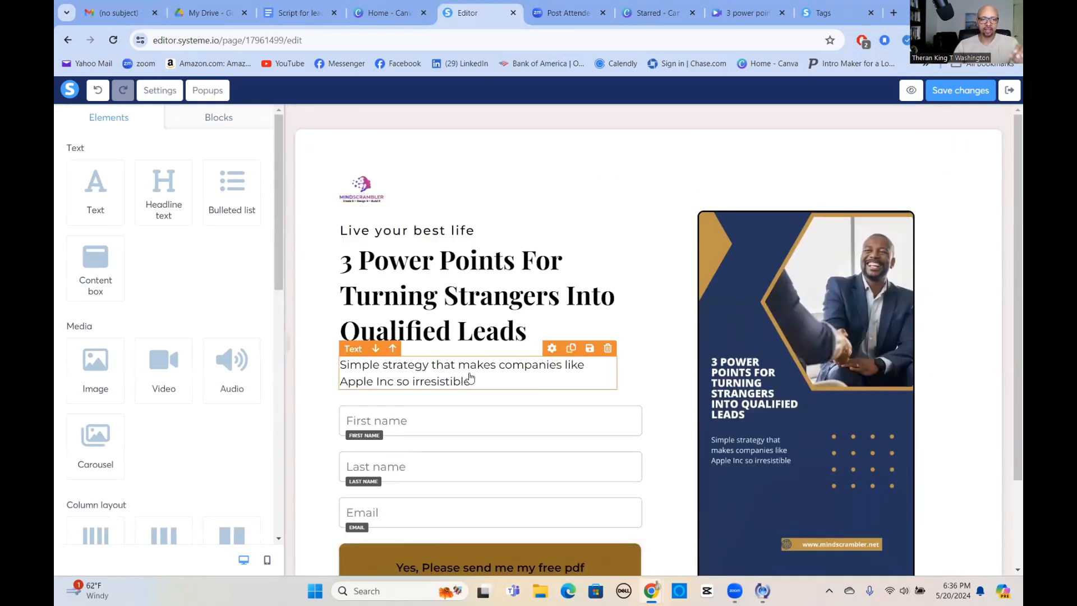
pyautogui.scroll(-2, 444, 380)
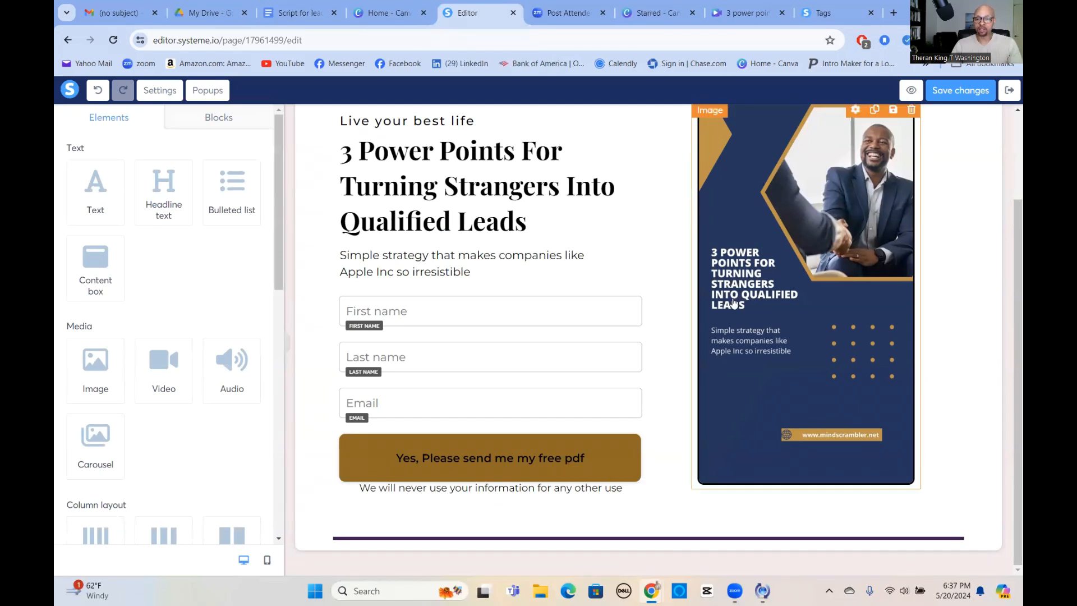
pyautogui.scroll(1, 738, 297)
pyautogui.scroll(-1, 802, 289)
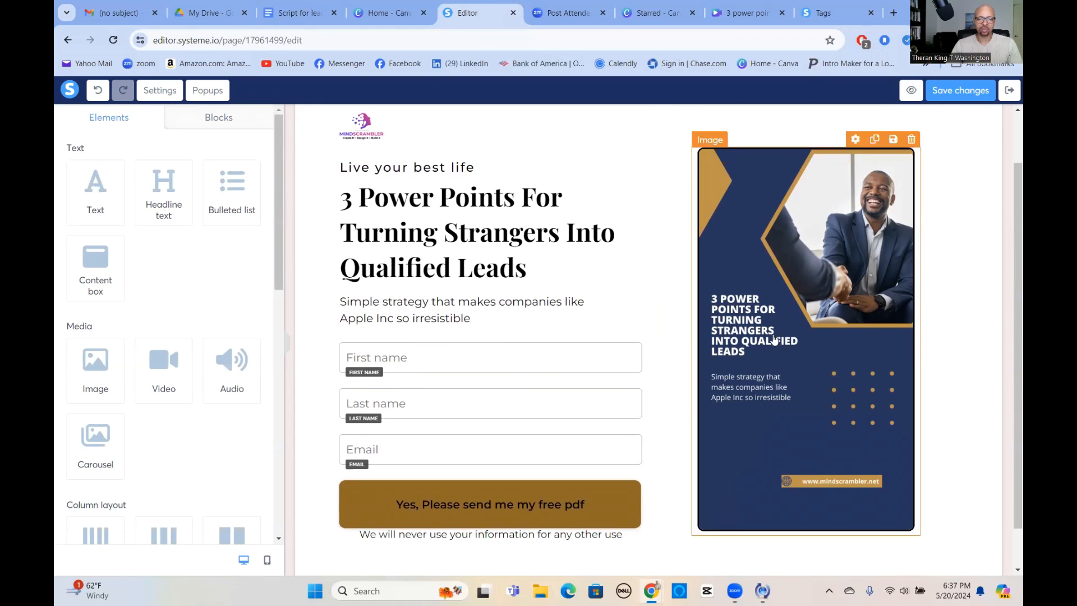
# - Set the page's SEO title to "3 Power Points" in the page settings
pyautogui.scroll(-1, 393, 382)
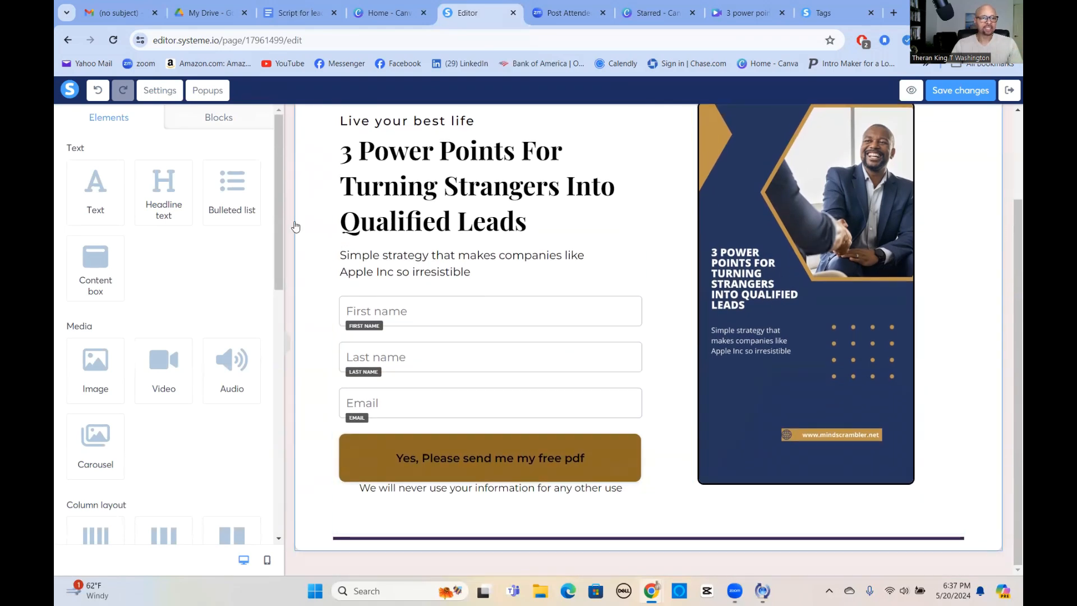
pyautogui.click(160, 91)
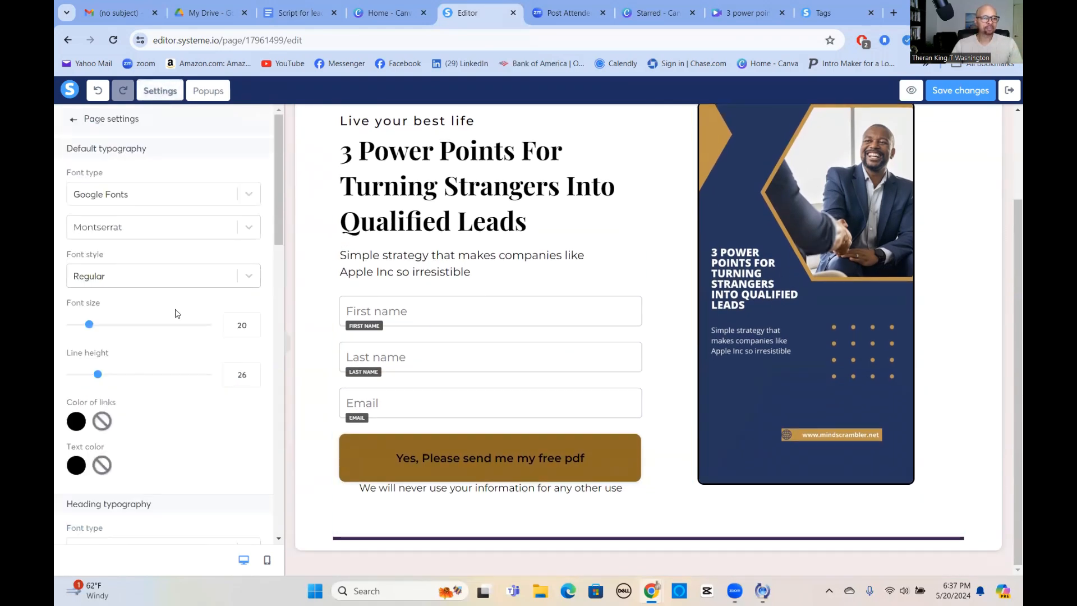
pyautogui.scroll(-7, 174, 311)
pyautogui.scroll(-4, 174, 311)
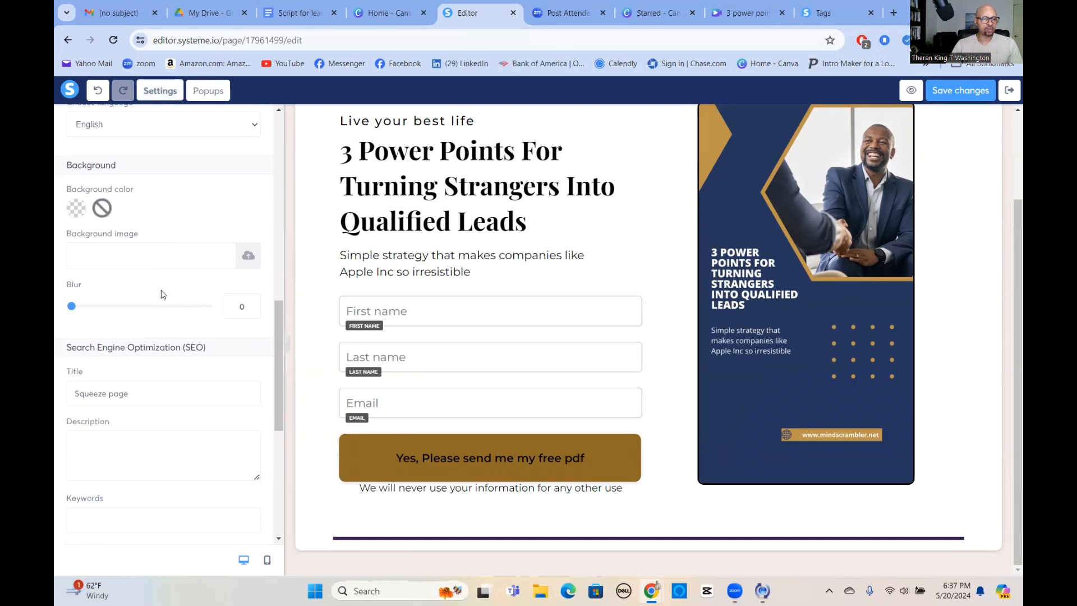
pyautogui.scroll(-3, 95, 248)
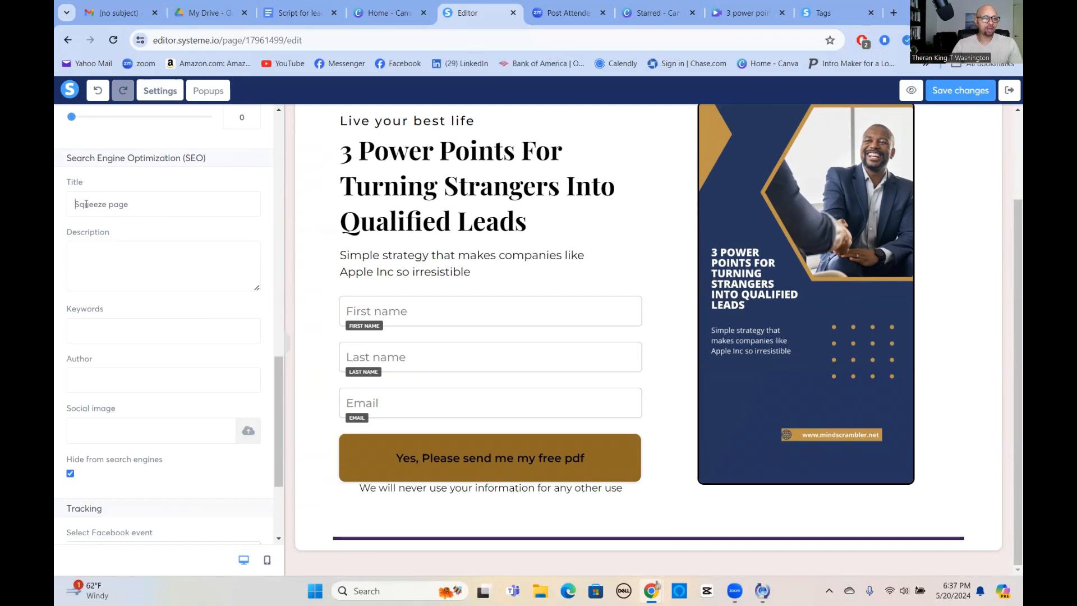
pyautogui.moveTo(76, 205); pyautogui.dragTo(145, 204)
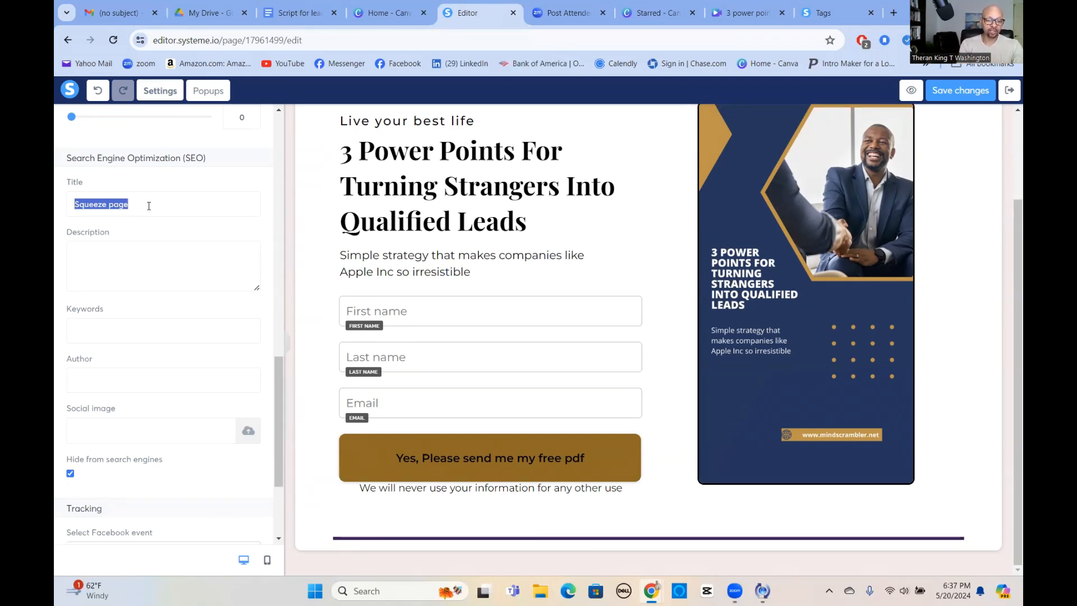
pyautogui.write('3 Power Points')
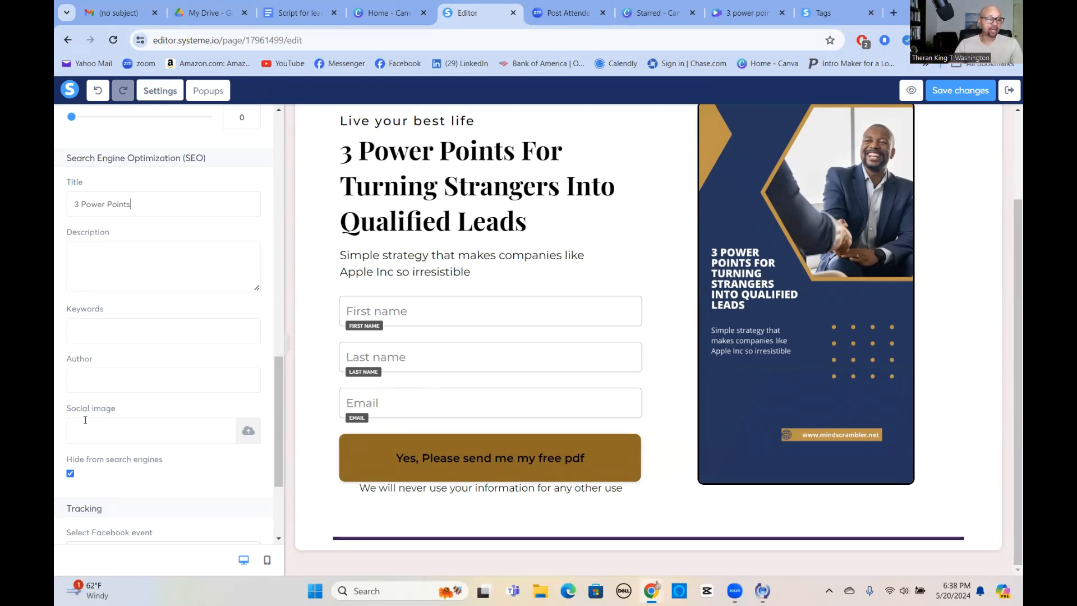
# - Set the page's social image to the previously uploaded Backgroundfor30minuteconsultation.png
pyautogui.click(248, 432)
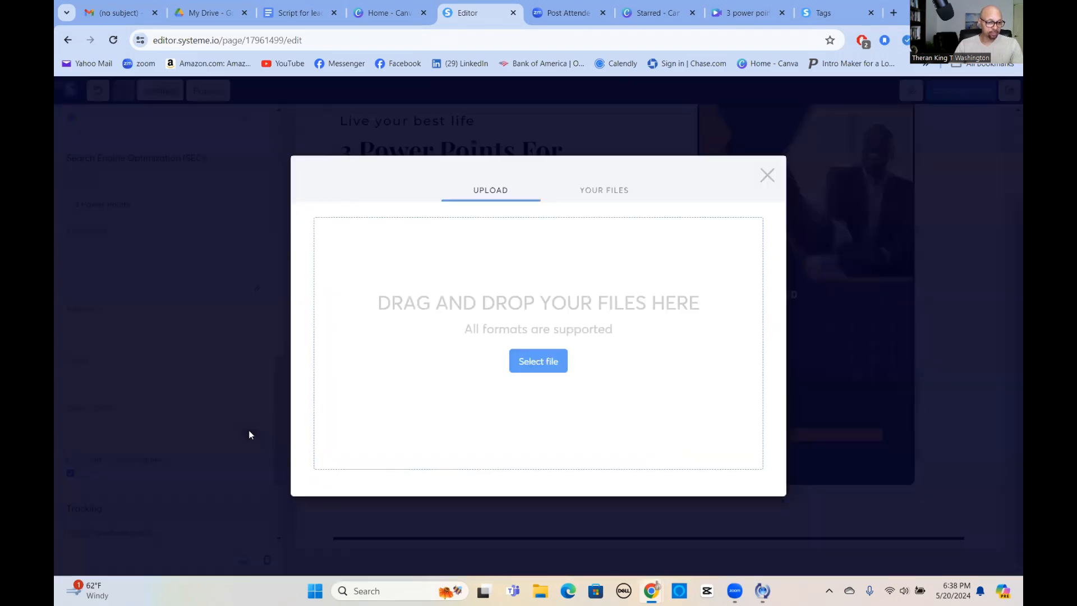
pyautogui.click(617, 192)
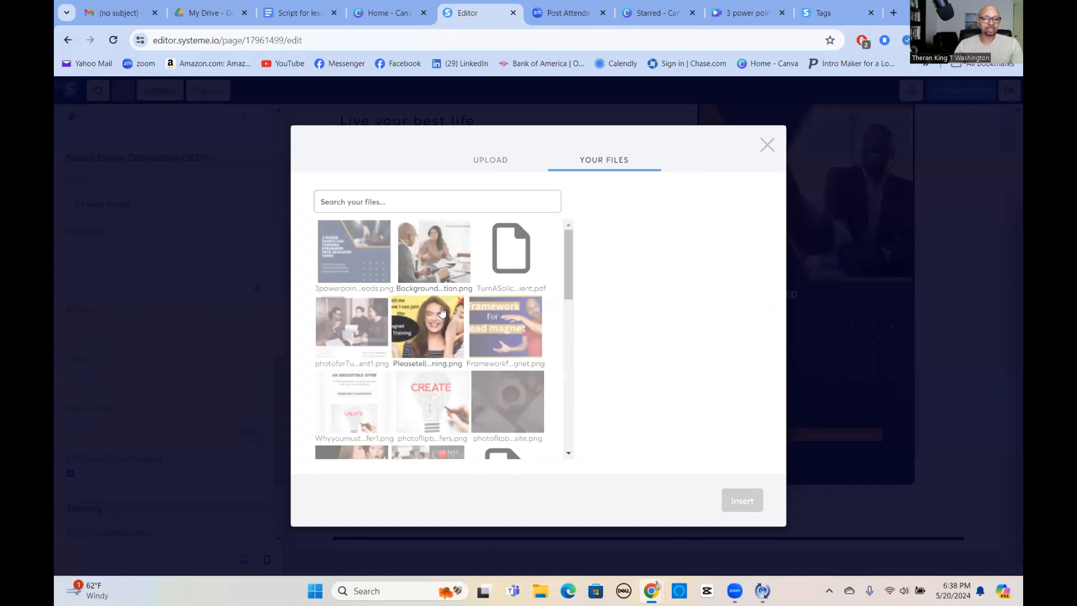
pyautogui.click(437, 260)
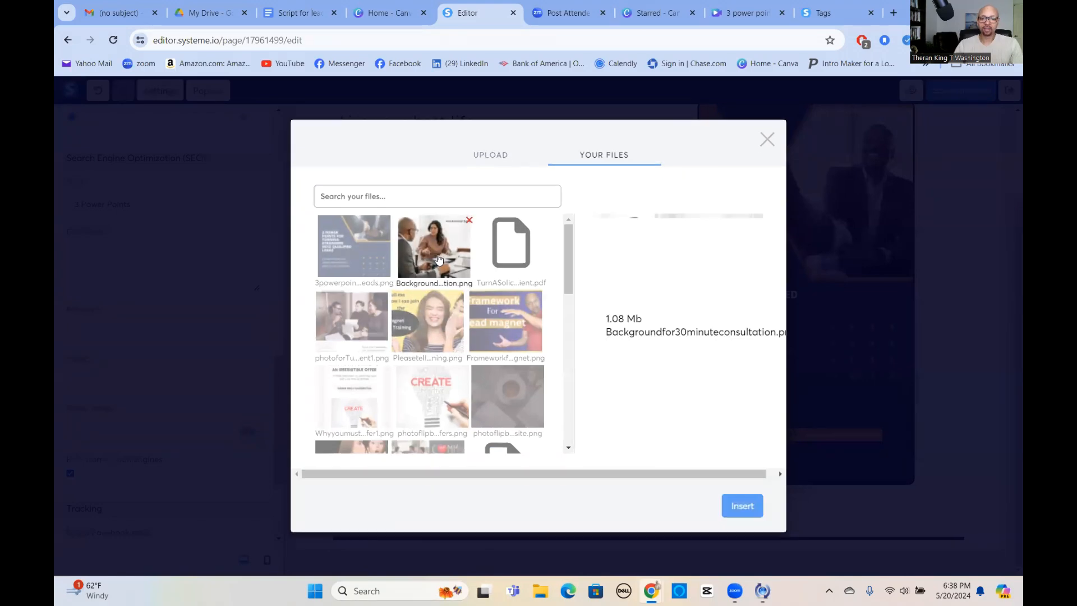
pyautogui.click(741, 507)
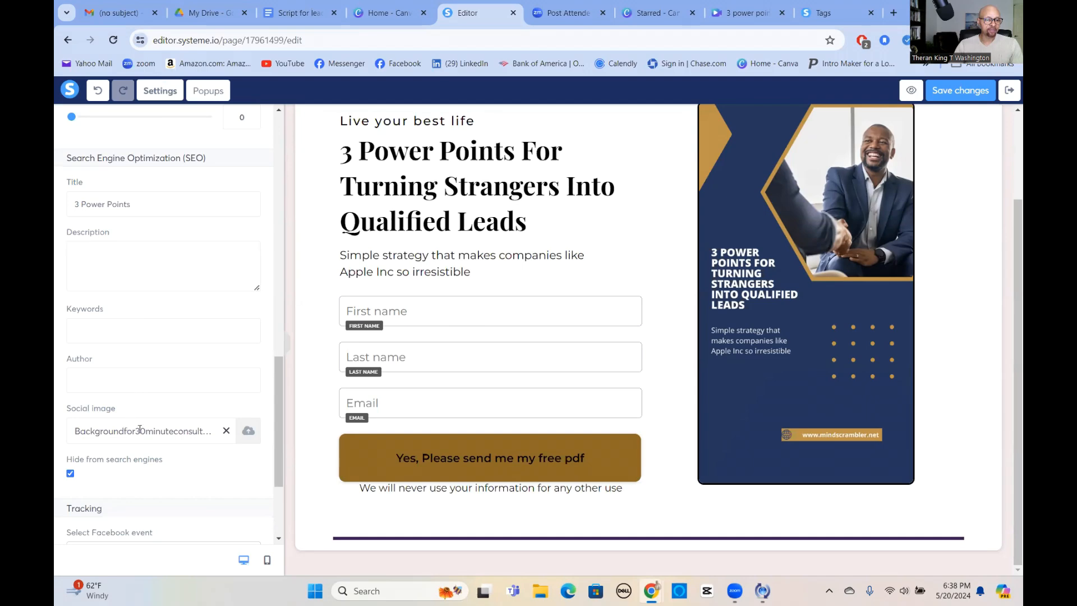
pyautogui.scroll(-3, 173, 429)
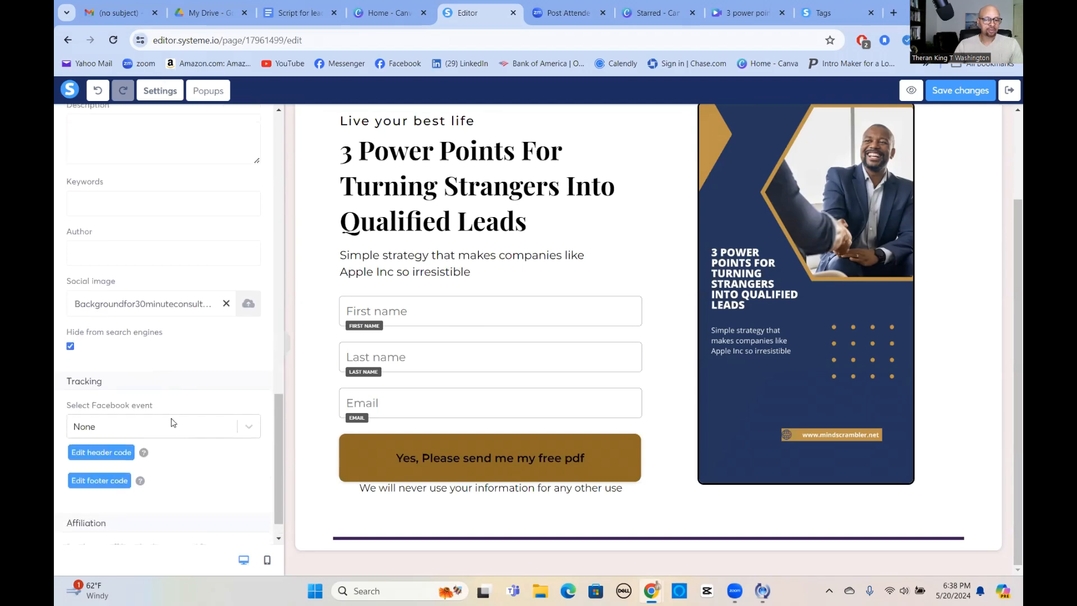
pyautogui.scroll(10, 165, 404)
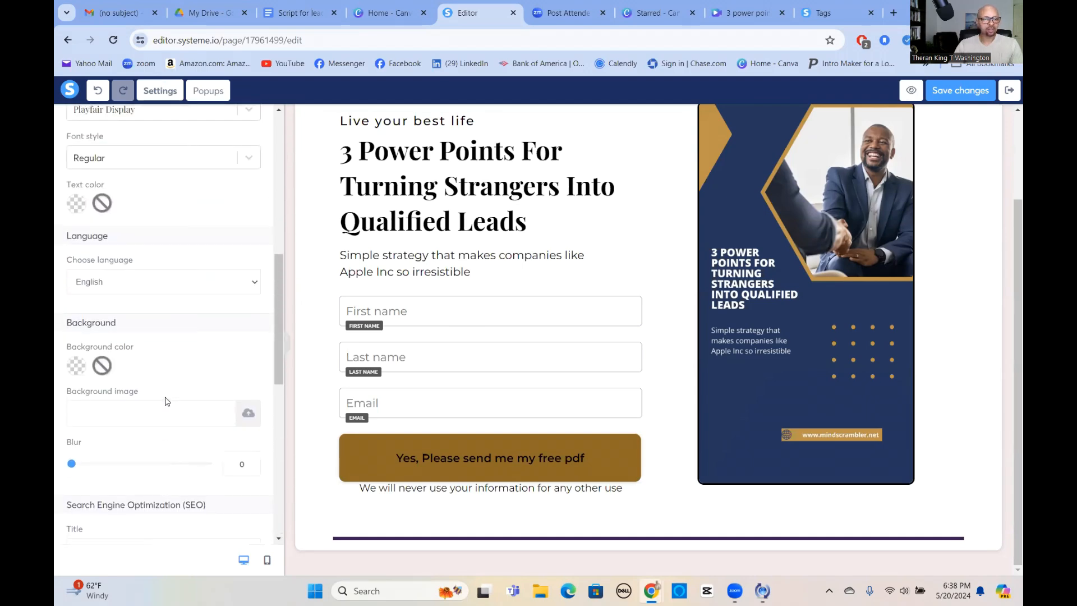
# - Save the 3 Power Points page and exit the editor
pyautogui.click(960, 92)
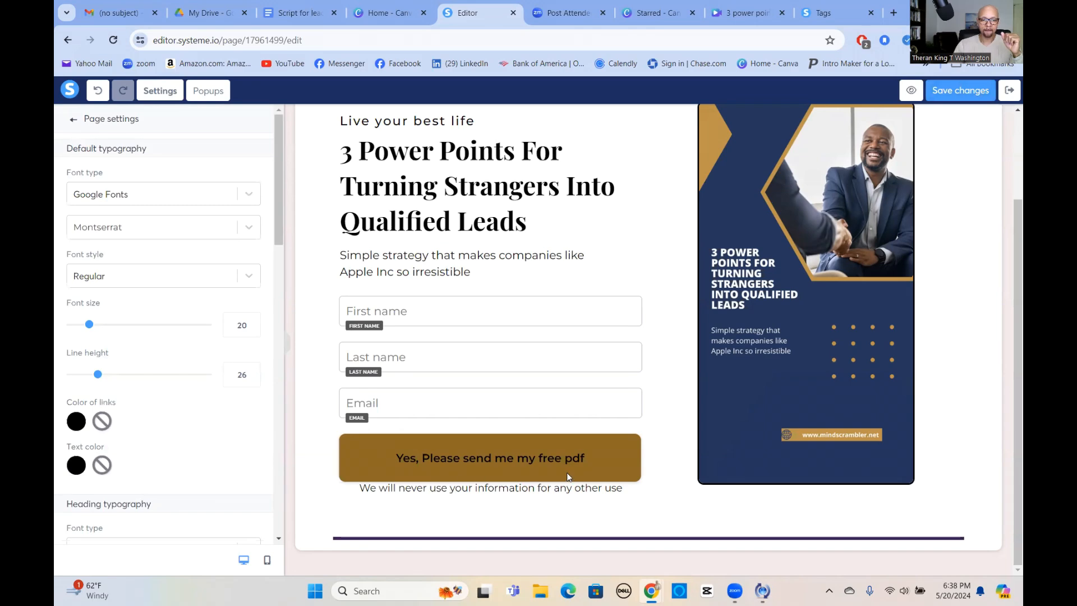
pyautogui.click(954, 334)
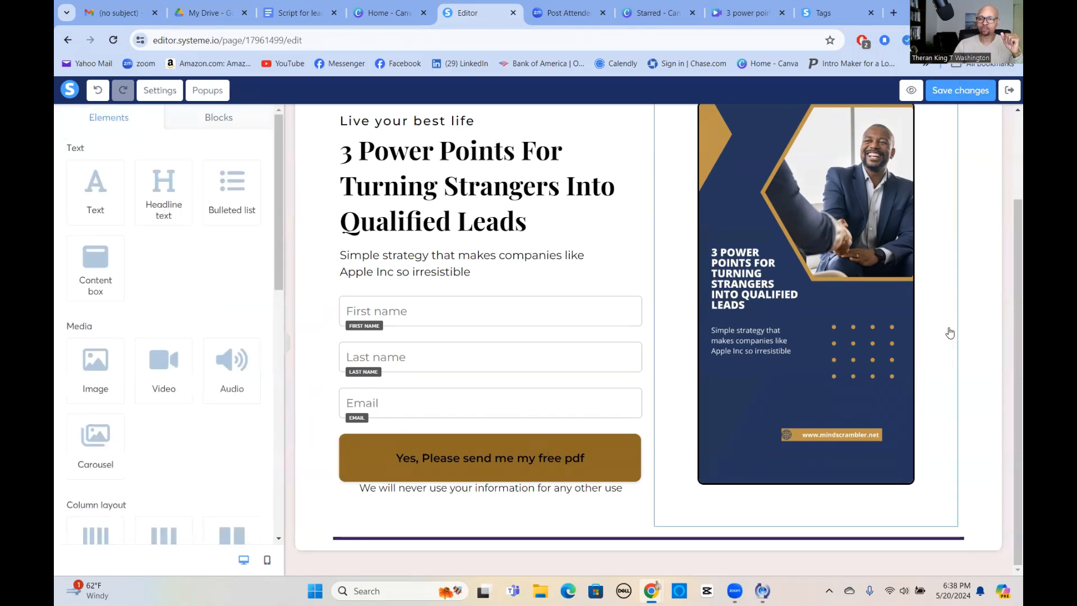
pyautogui.scroll(2, 953, 334)
pyautogui.scroll(-2, 497, 344)
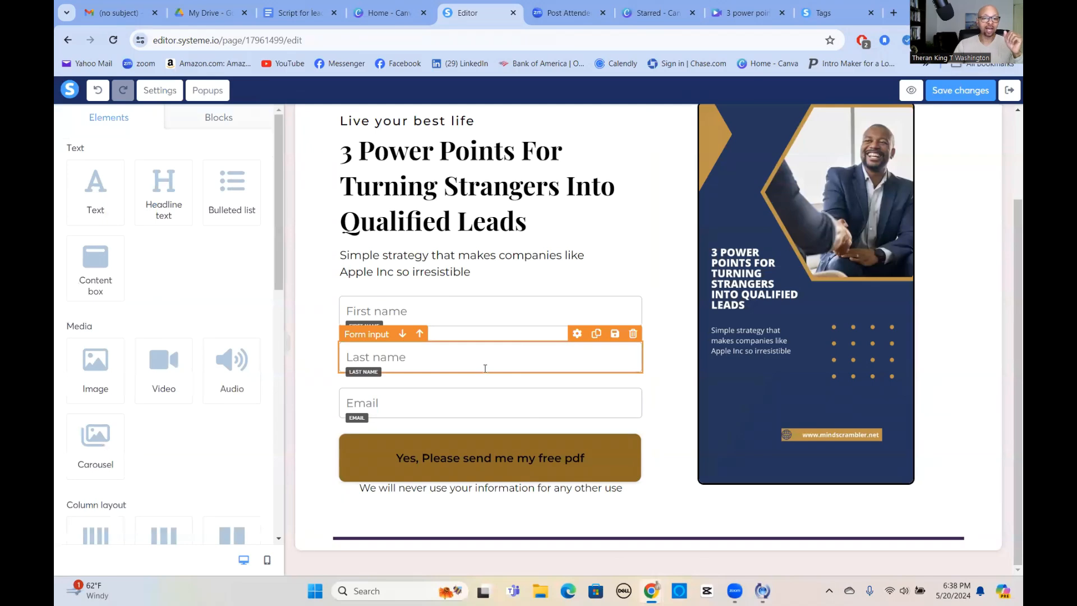
pyautogui.click(1010, 90)
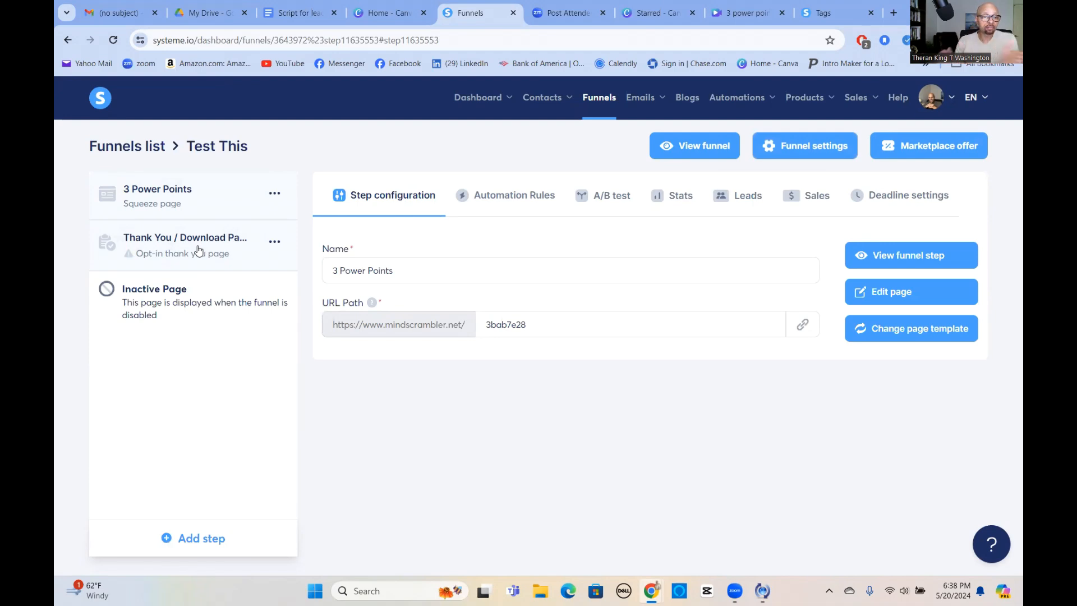
# - Apply the "Thanks! You're Awsome!" template to the Thank You / Download Page funnel step
pyautogui.click(184, 250)
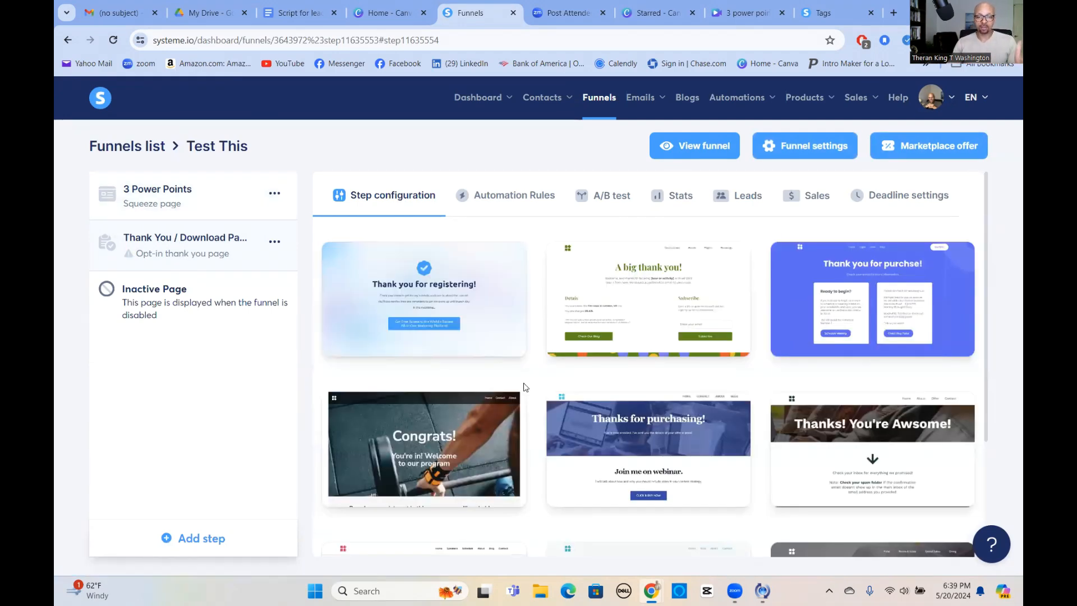
pyautogui.moveTo(922, 405)
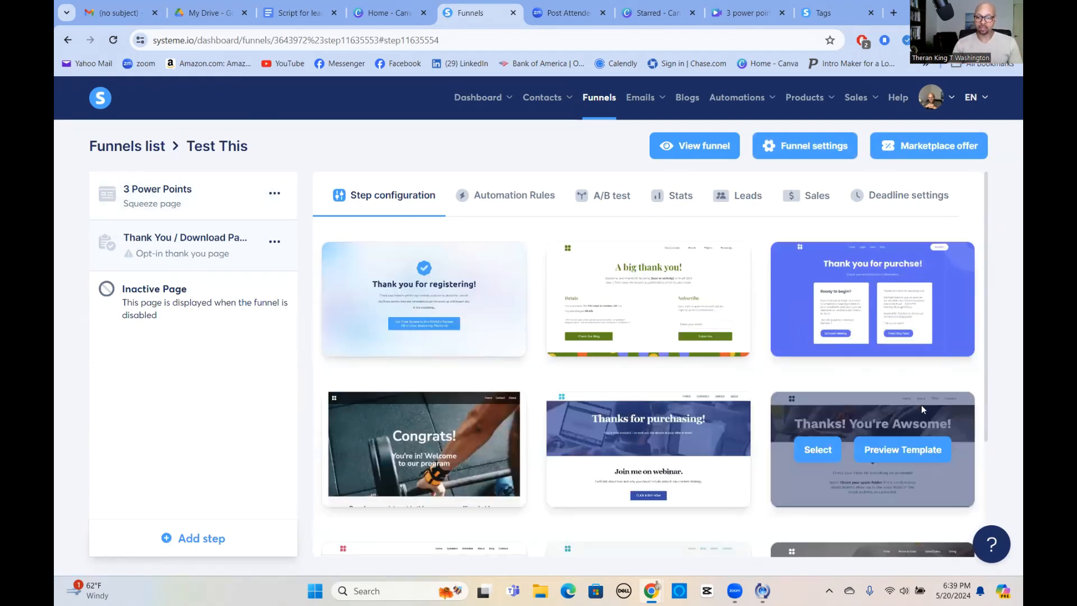
pyautogui.click(818, 450)
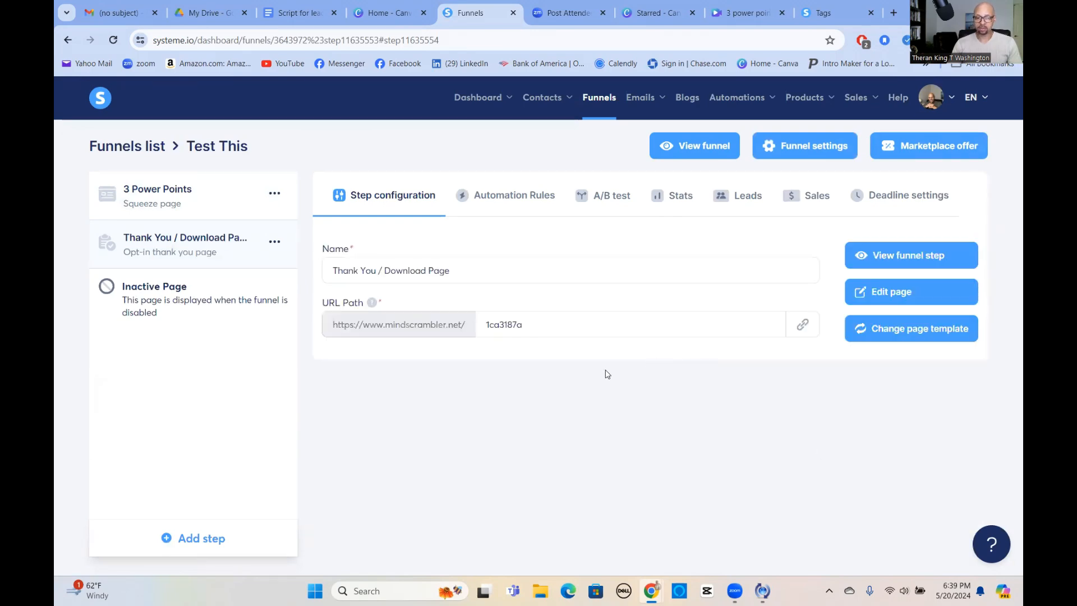
# - Open the Thank You / Download Page for editing and delete its header section with the Home, About, Offer and Contact links
pyautogui.click(900, 291)
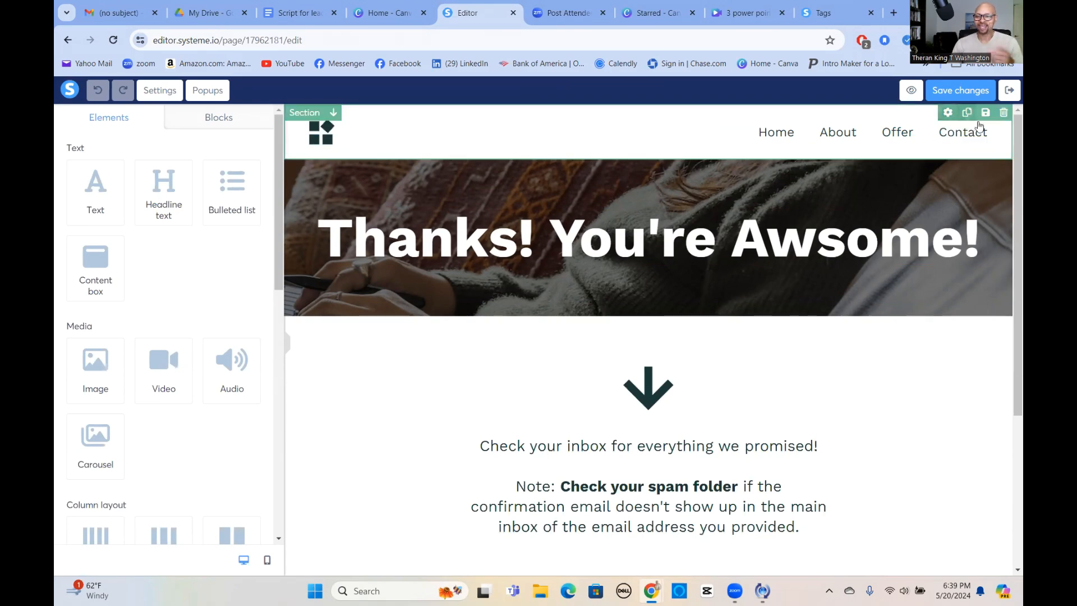
pyautogui.click(1004, 112)
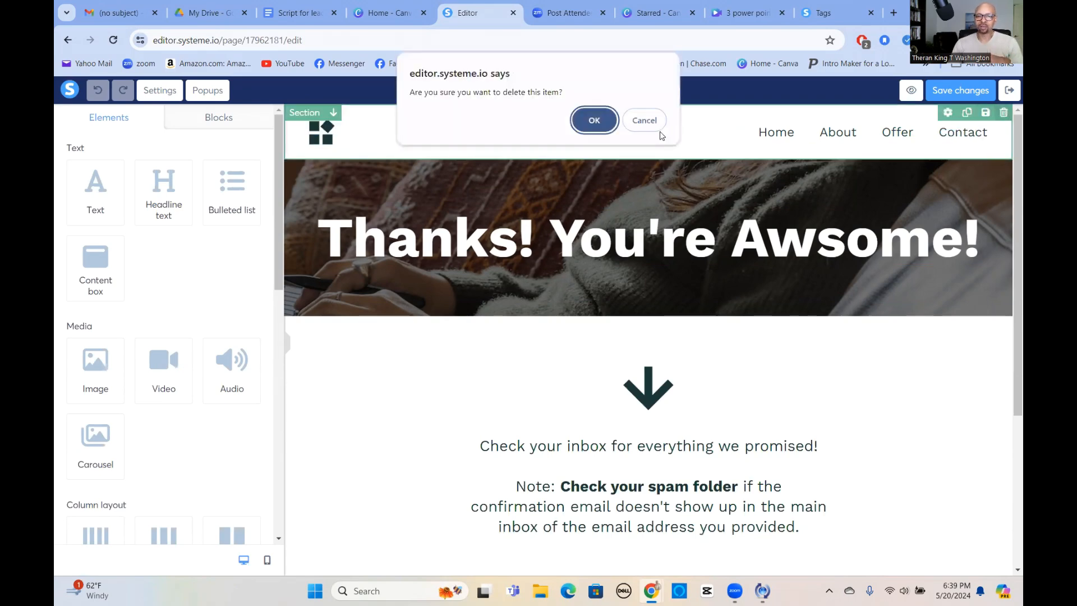
pyautogui.click(596, 120)
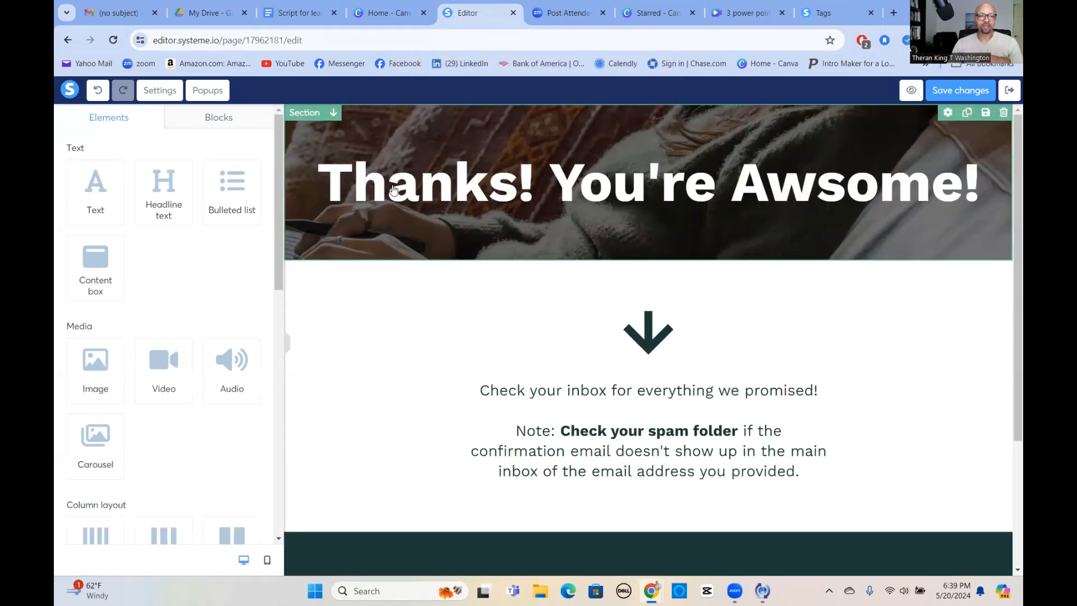
# - Replace the headline section's background image with the uploaded Backgroundfor30minuteconsultation.png
pyautogui.click(996, 132)
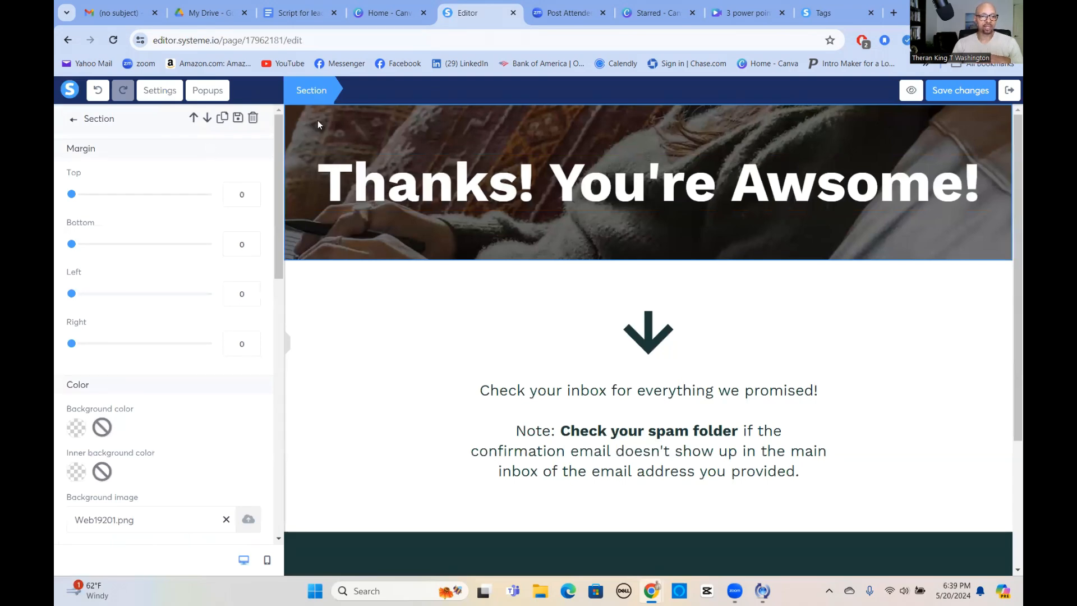
pyautogui.scroll(-3, 205, 267)
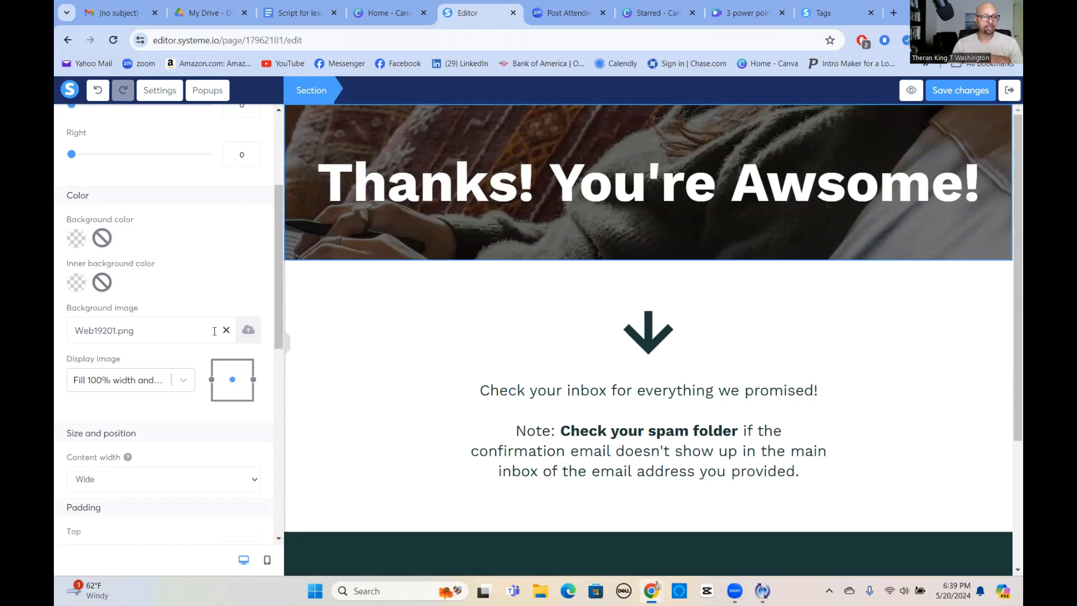
pyautogui.click(248, 331)
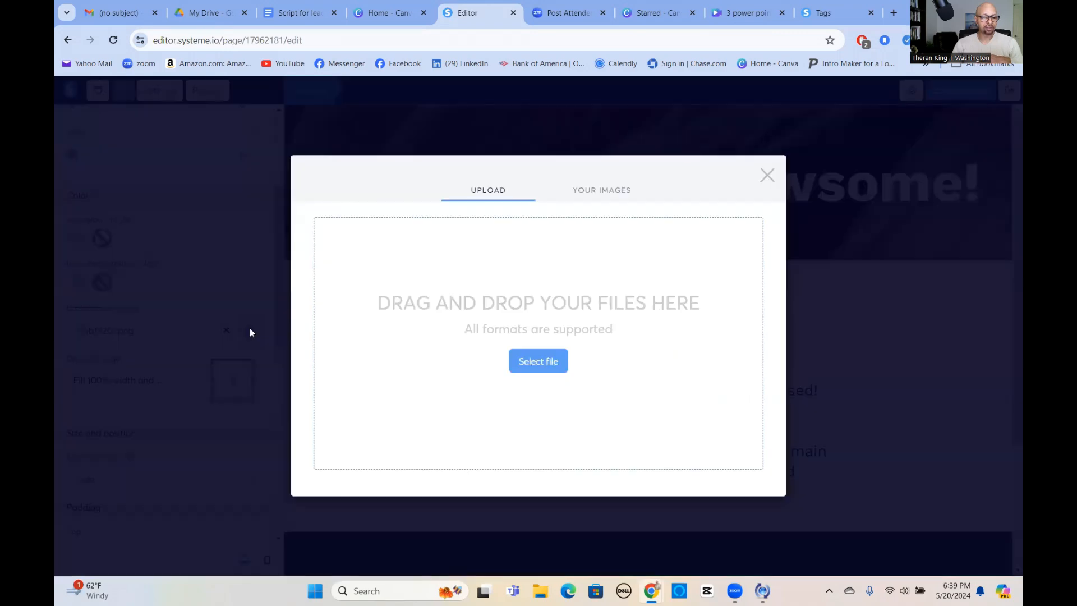
pyautogui.click(616, 192)
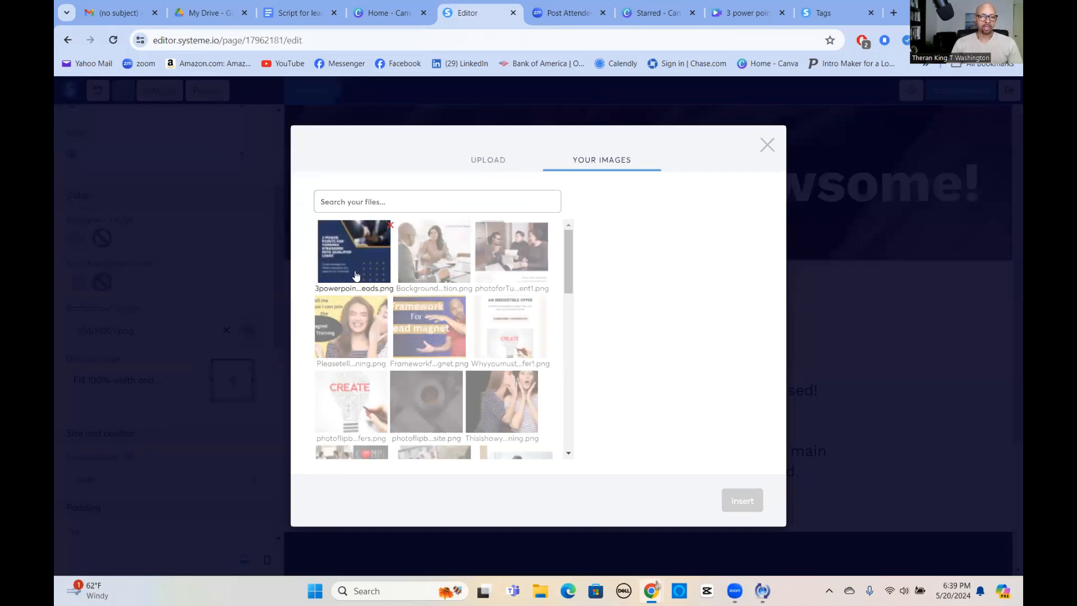
pyautogui.scroll(-3, 420, 333)
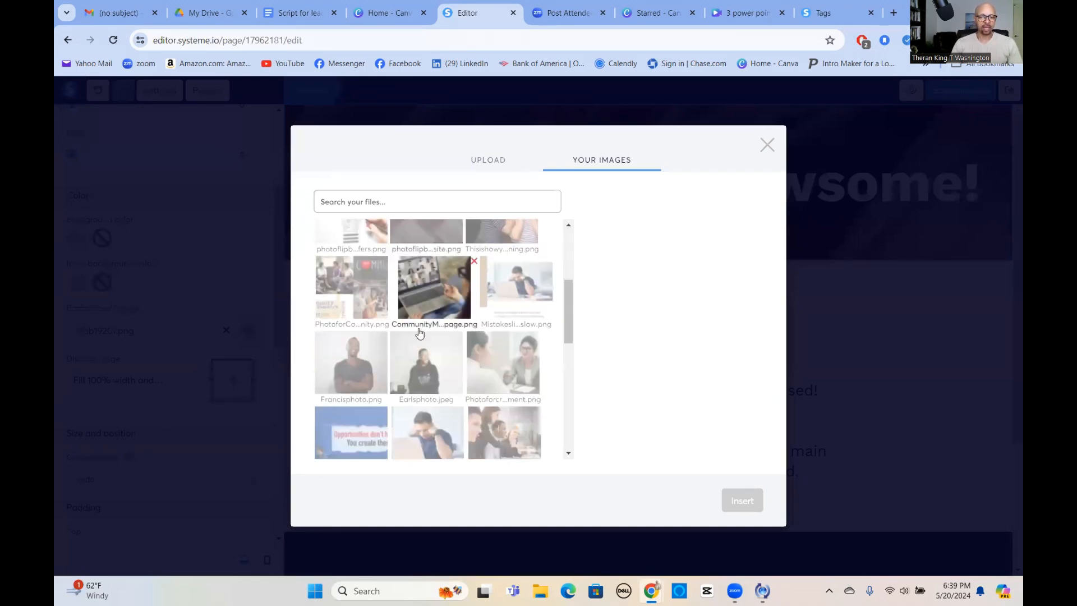
pyautogui.scroll(3, 415, 333)
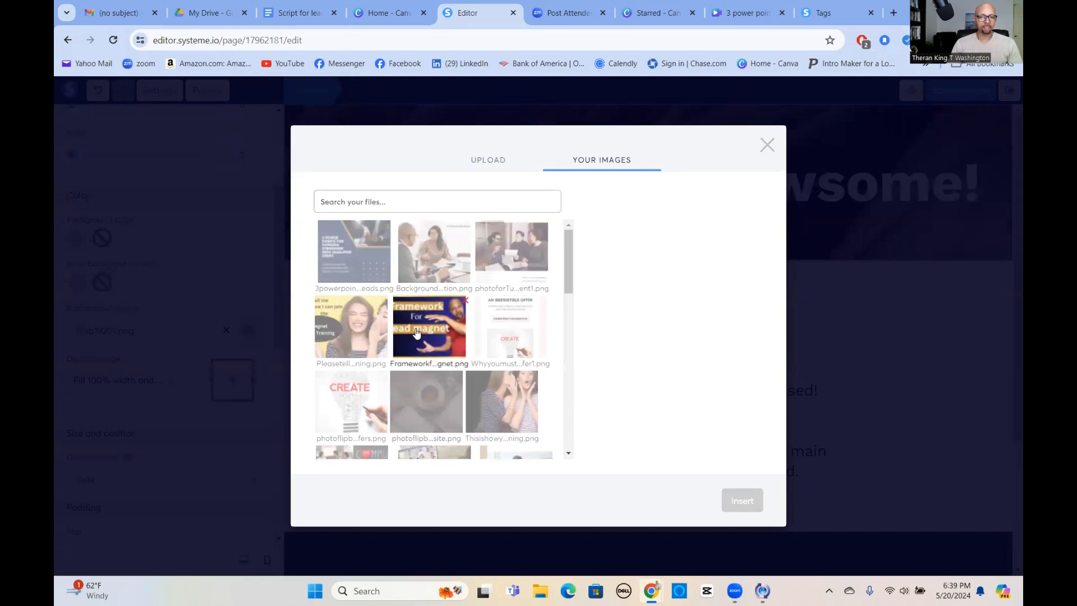
pyautogui.click(431, 263)
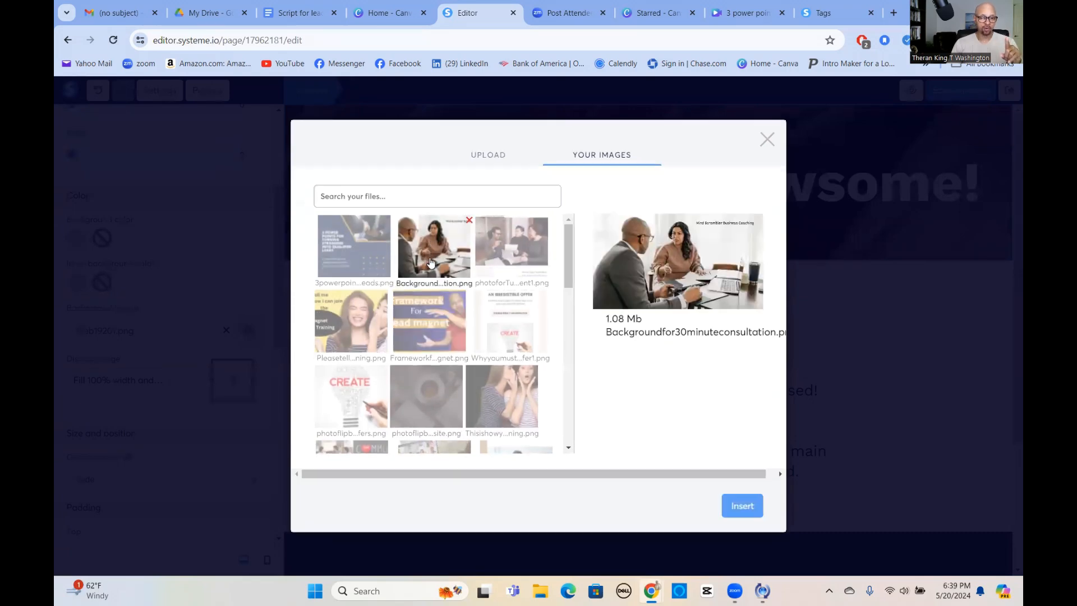
pyautogui.click(743, 506)
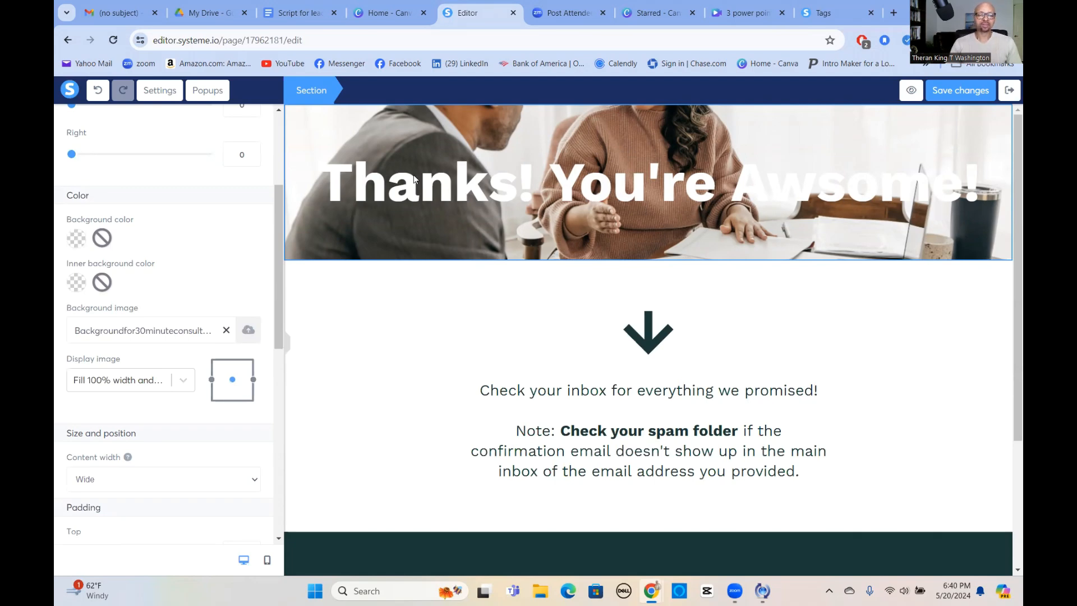
# - Replace the thank-you page's headline text with "Congrats! You did it"
pyautogui.click(409, 194)
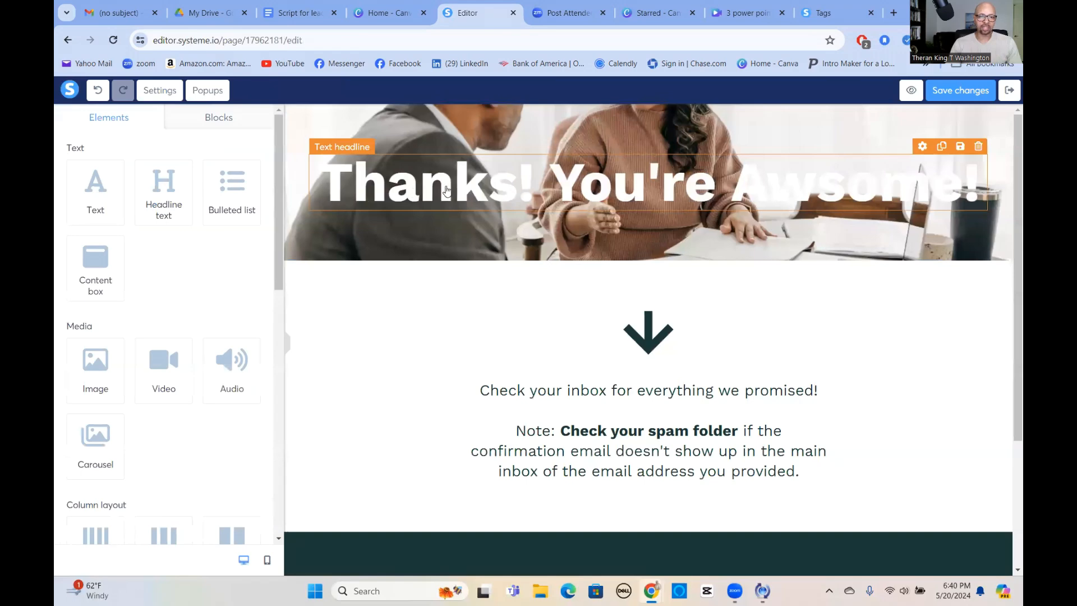
pyautogui.tripleClick(598, 186)
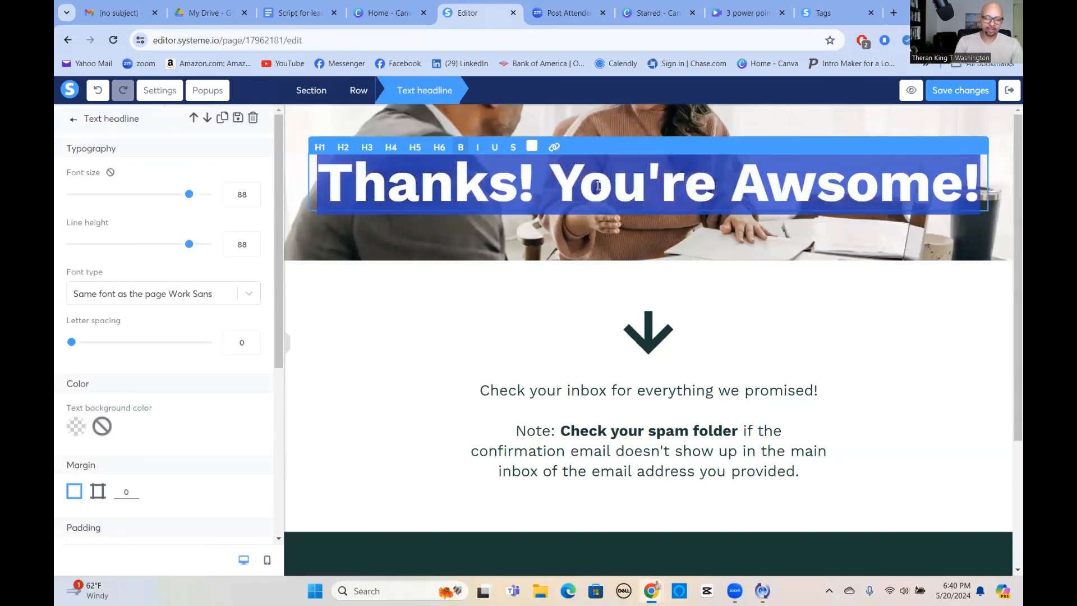
pyautogui.write('Congrat')
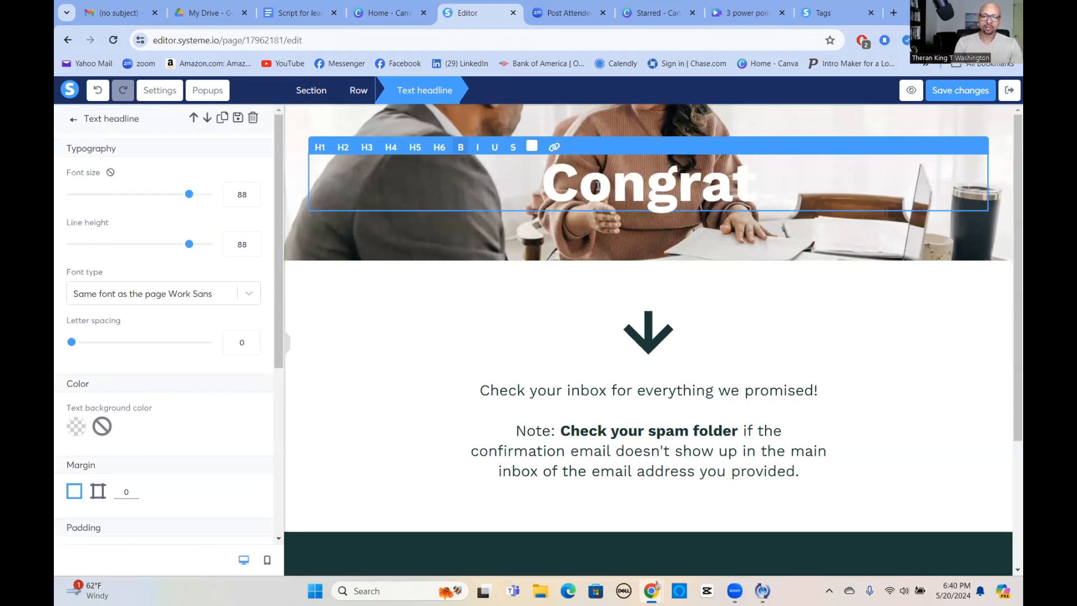
pyautogui.write('s!')
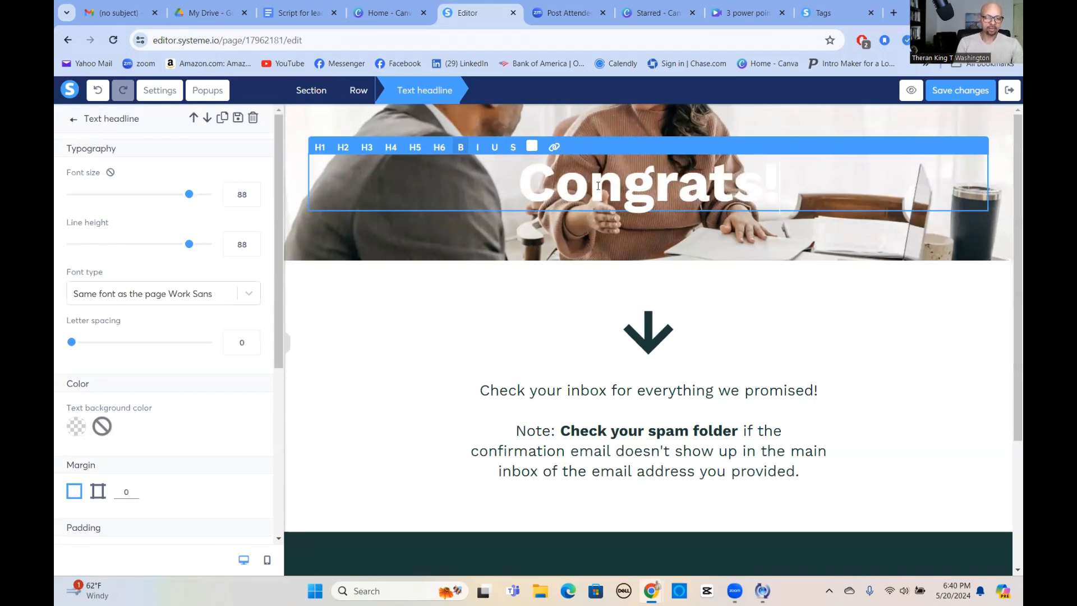
pyautogui.write(' You ')
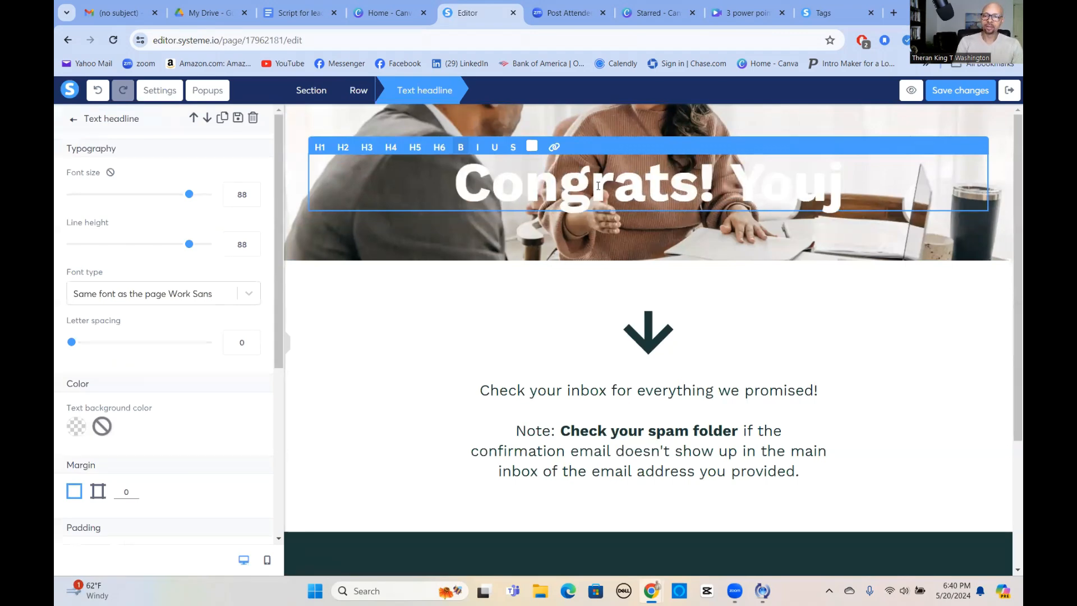
pyautogui.write('did it')
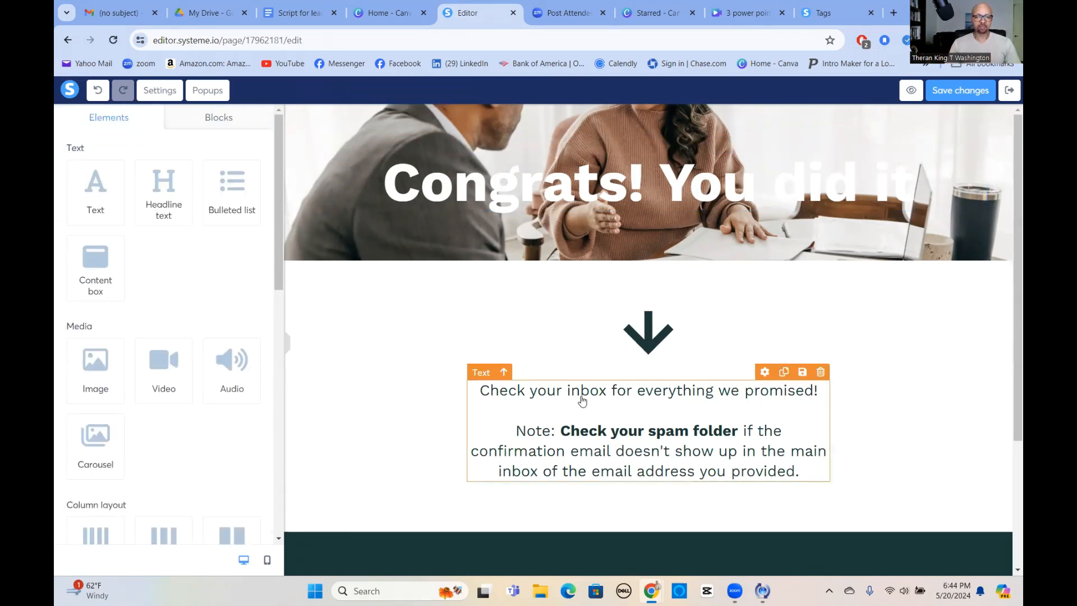
# - Link the line "Check your inbox for everything we promised!" to an upload of "3 power points for turning strangers into qualified leads.pdf" and save the page
pyautogui.tripleClick(619, 390)
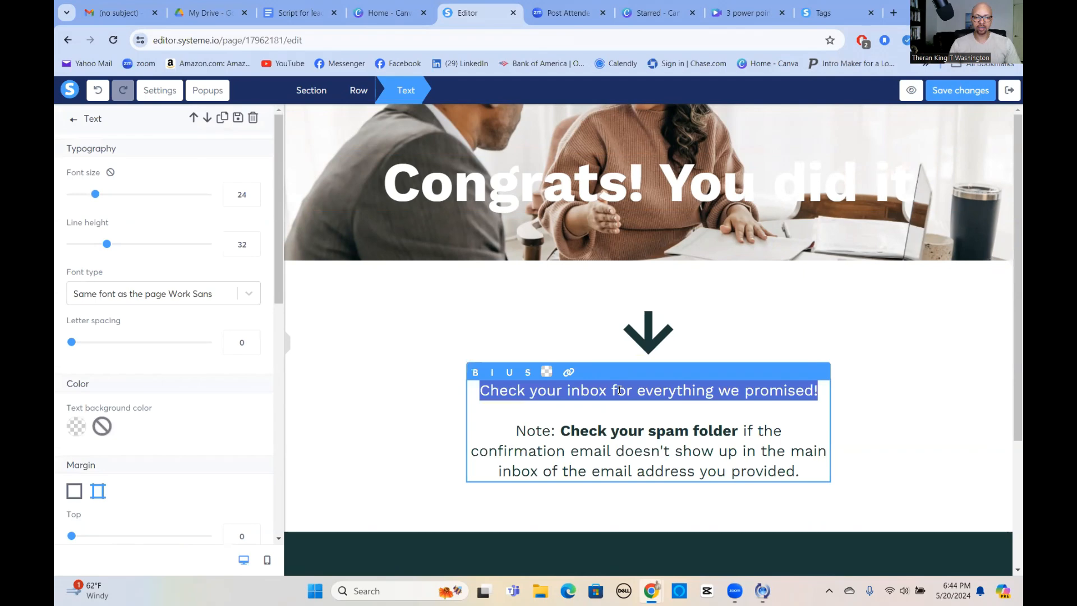
pyautogui.click(571, 390)
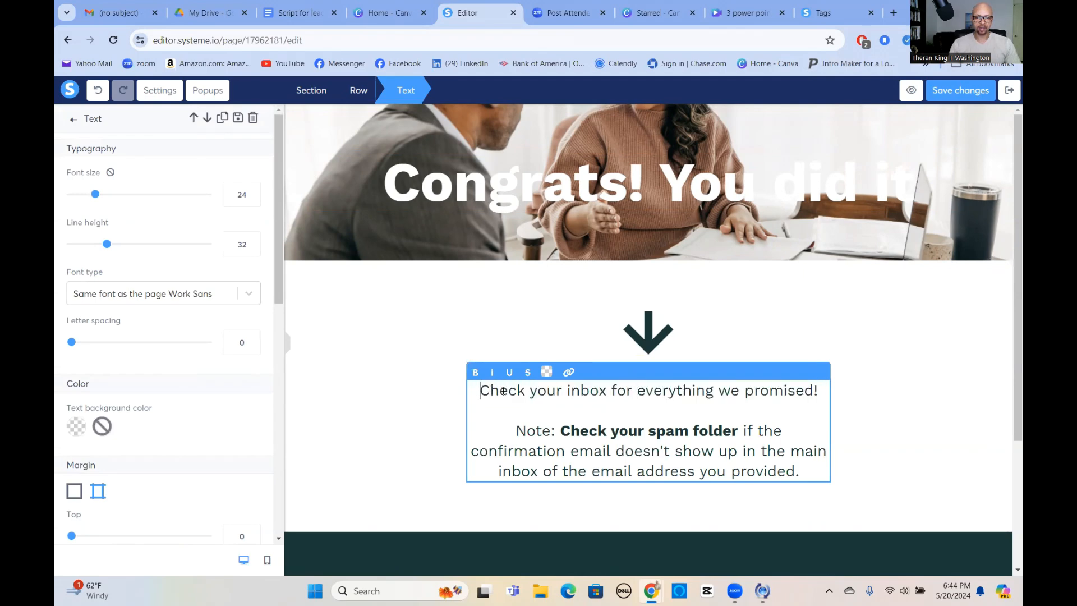
pyautogui.moveTo(480, 390); pyautogui.dragTo(820, 405)
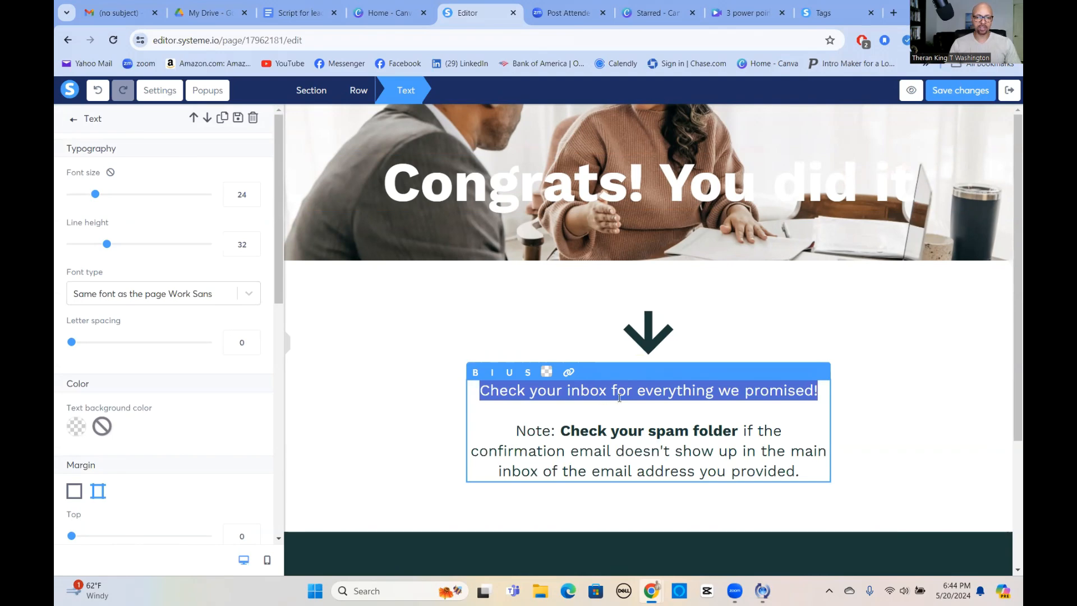
pyautogui.click(568, 374)
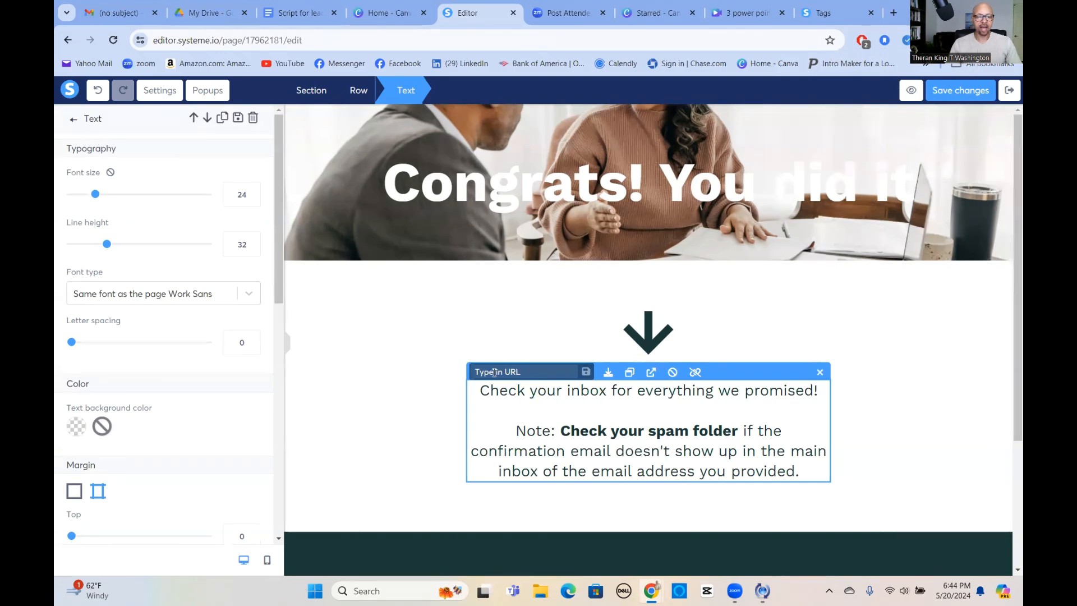
pyautogui.click(607, 373)
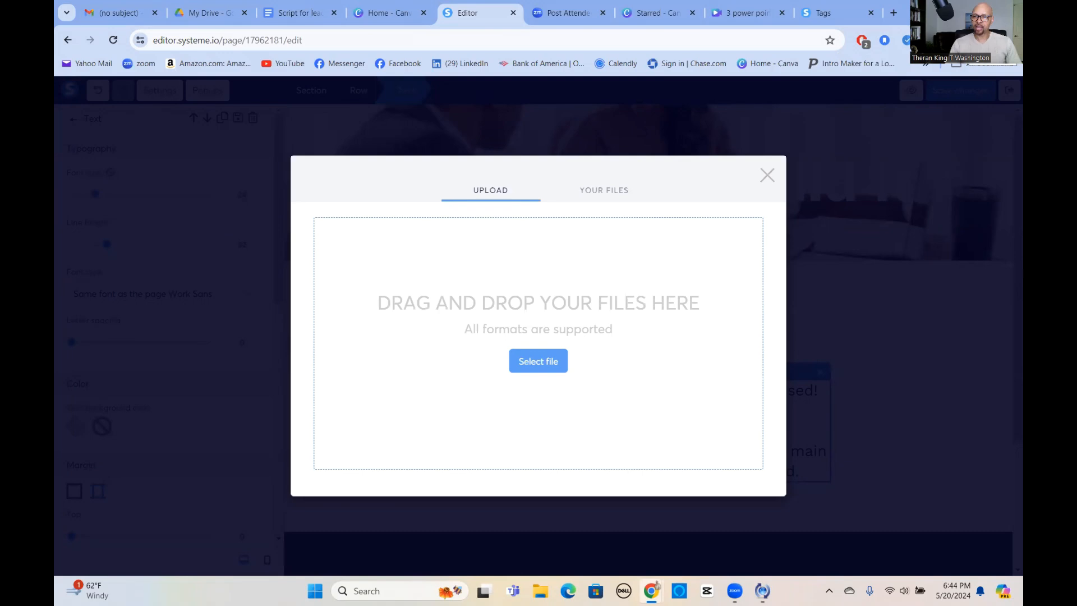
pyautogui.click(954, 40)
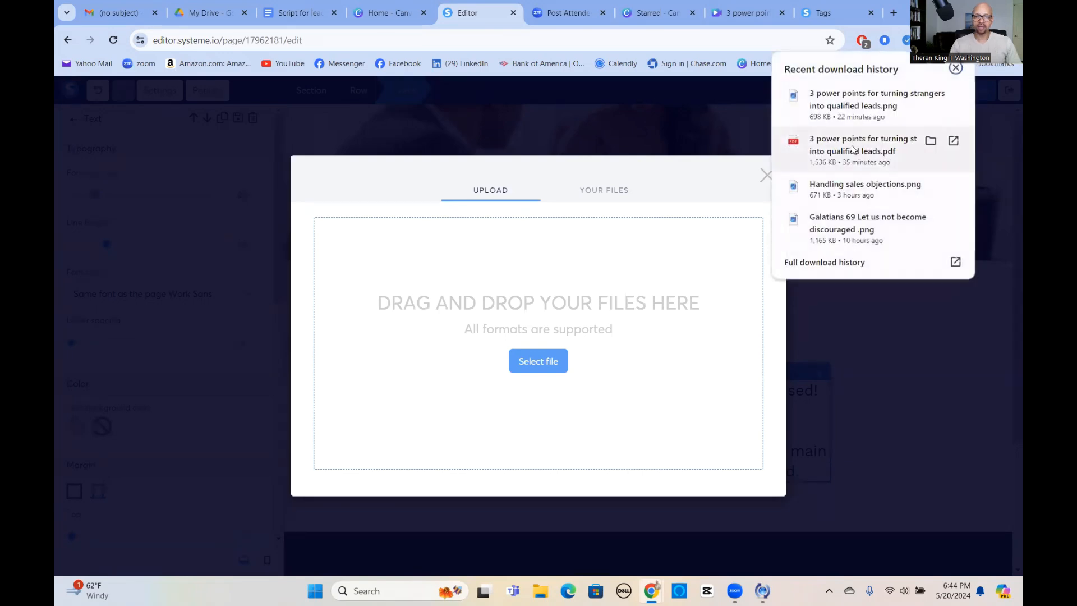
pyautogui.moveTo(839, 151); pyautogui.dragTo(534, 312)
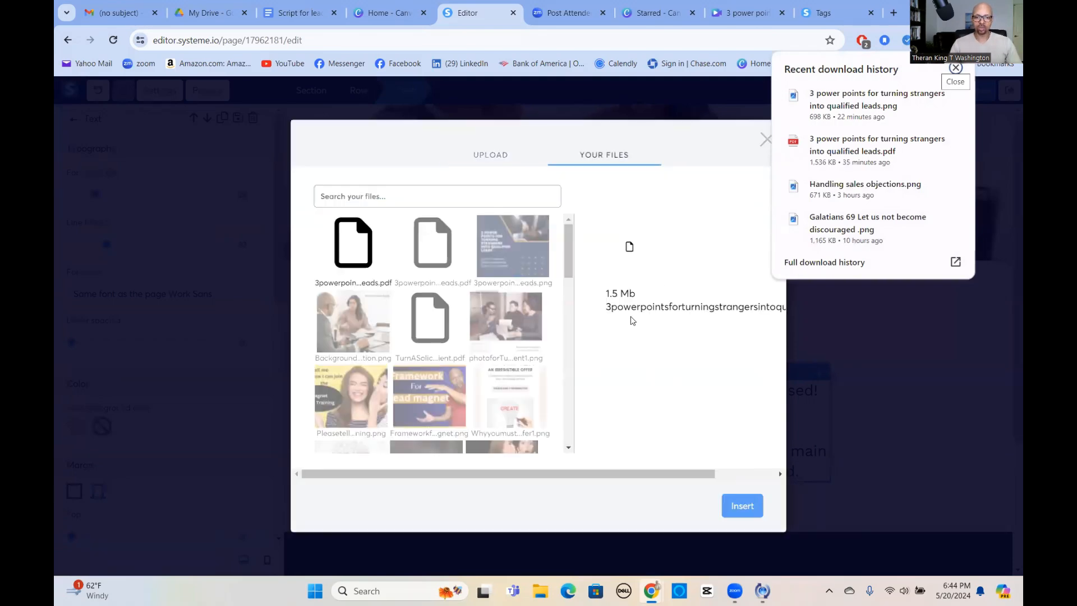
pyautogui.click(747, 507)
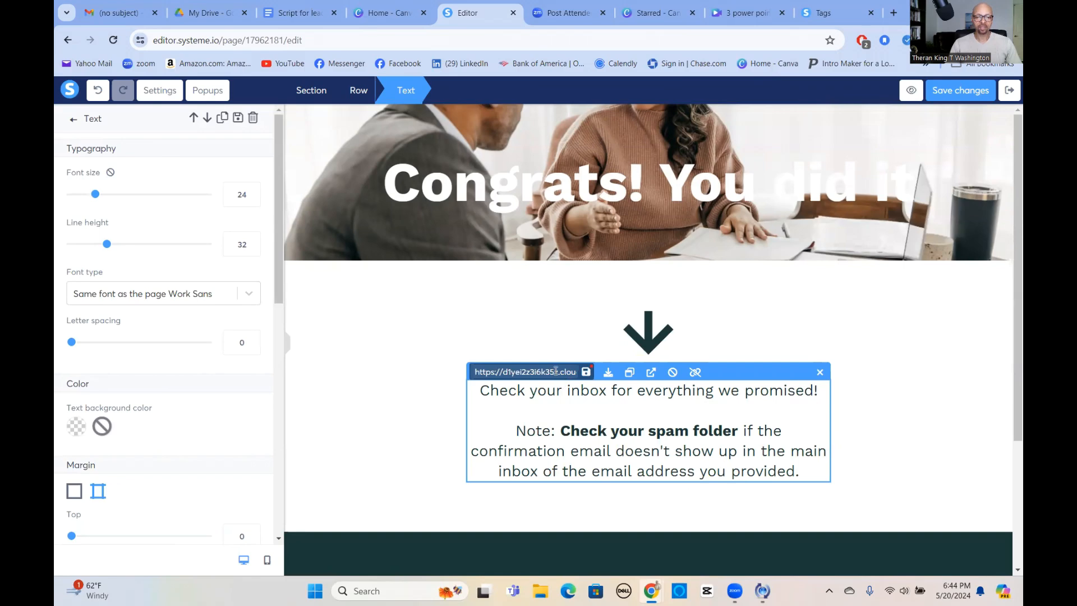
pyautogui.click(585, 374)
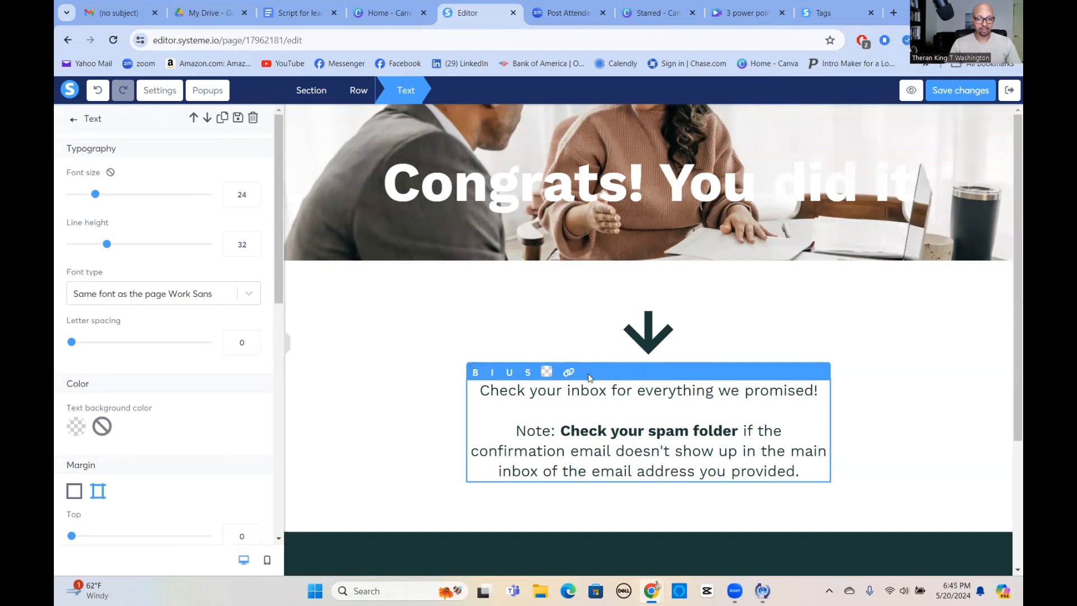
pyautogui.click(956, 91)
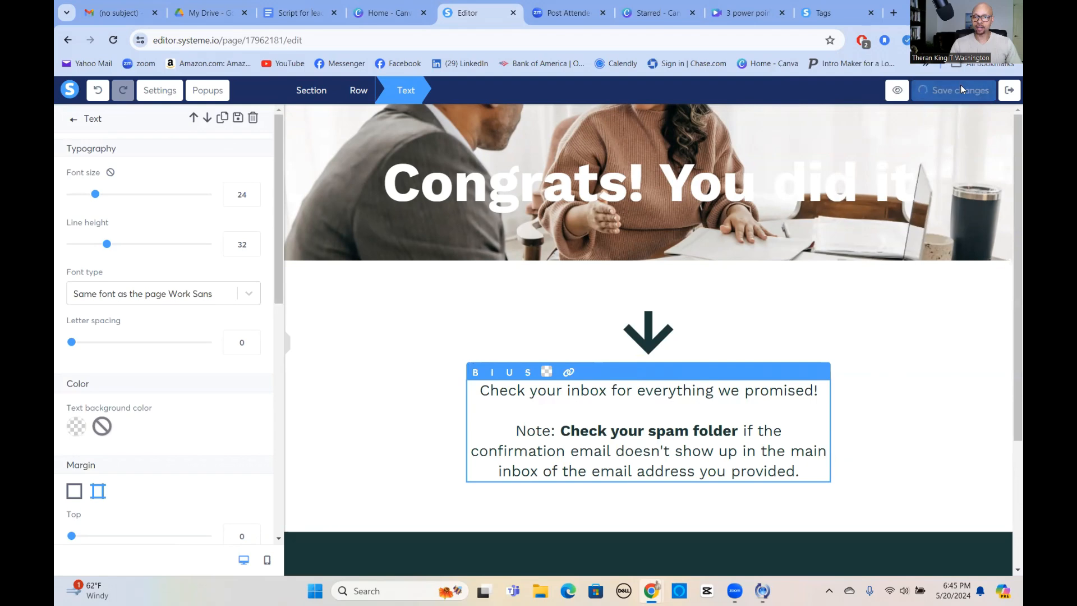
# - Preview the thank-you page, test the inbox line's link by viewing the PDF at 67% zoom, and return to the preview
pyautogui.click(911, 91)
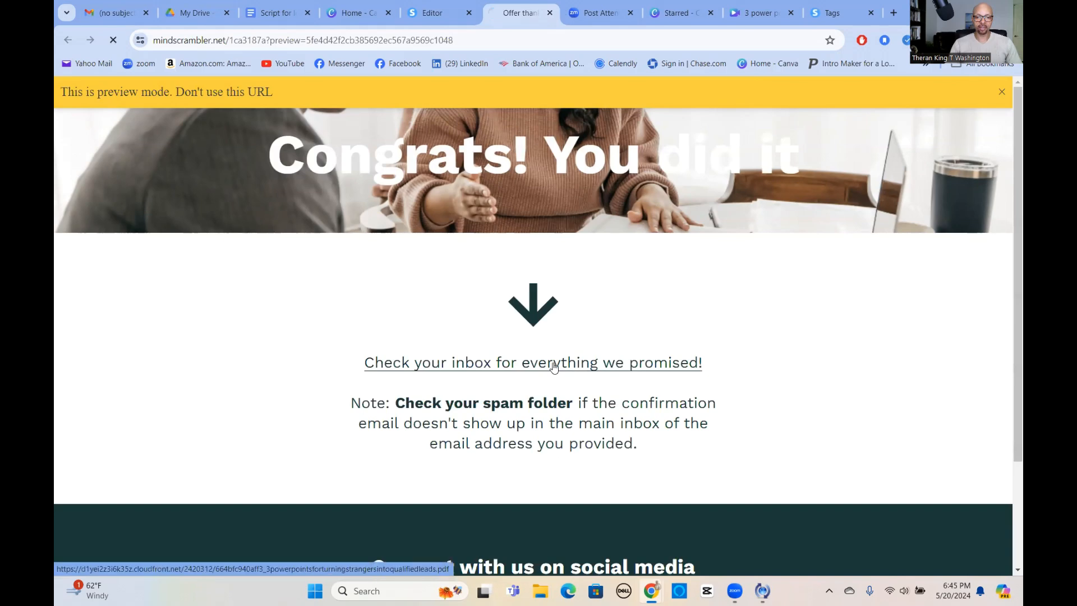
pyautogui.click(554, 365)
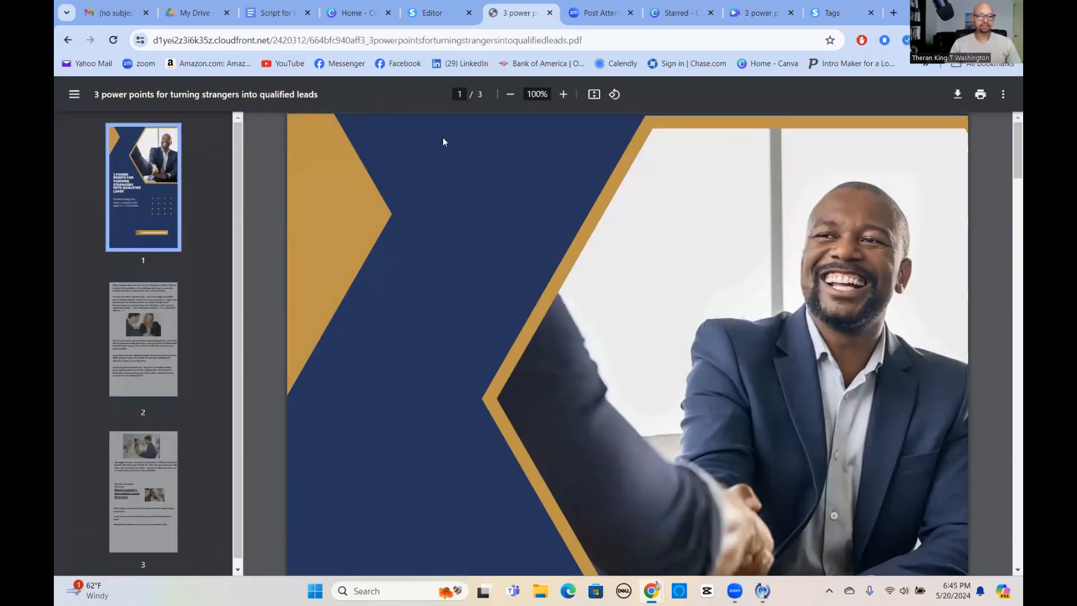
pyautogui.click(511, 95)
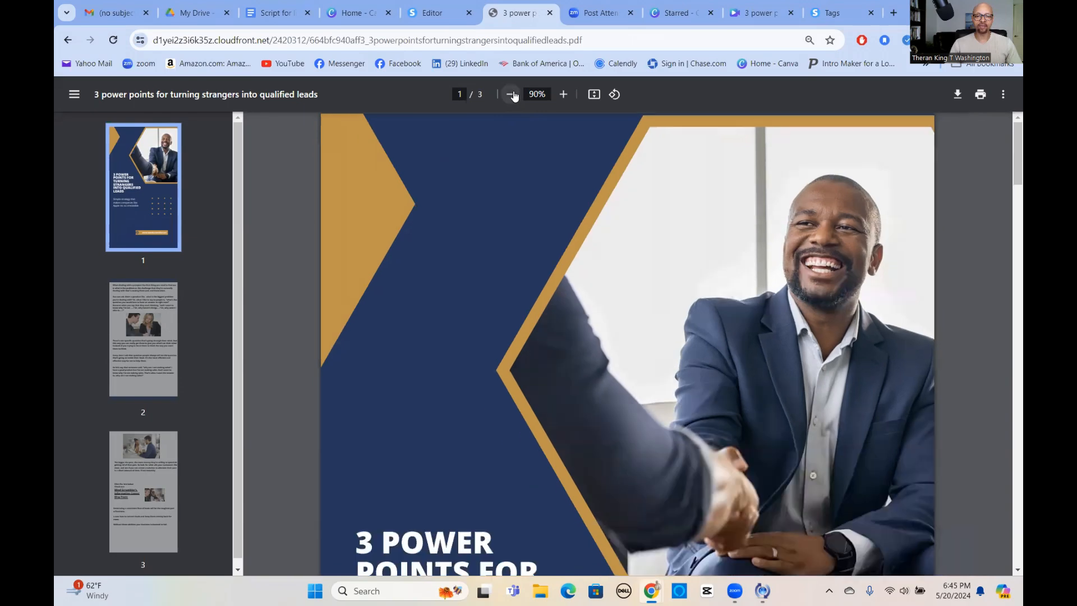
pyautogui.click(511, 94)
pyautogui.click(510, 94)
pyautogui.click(511, 95)
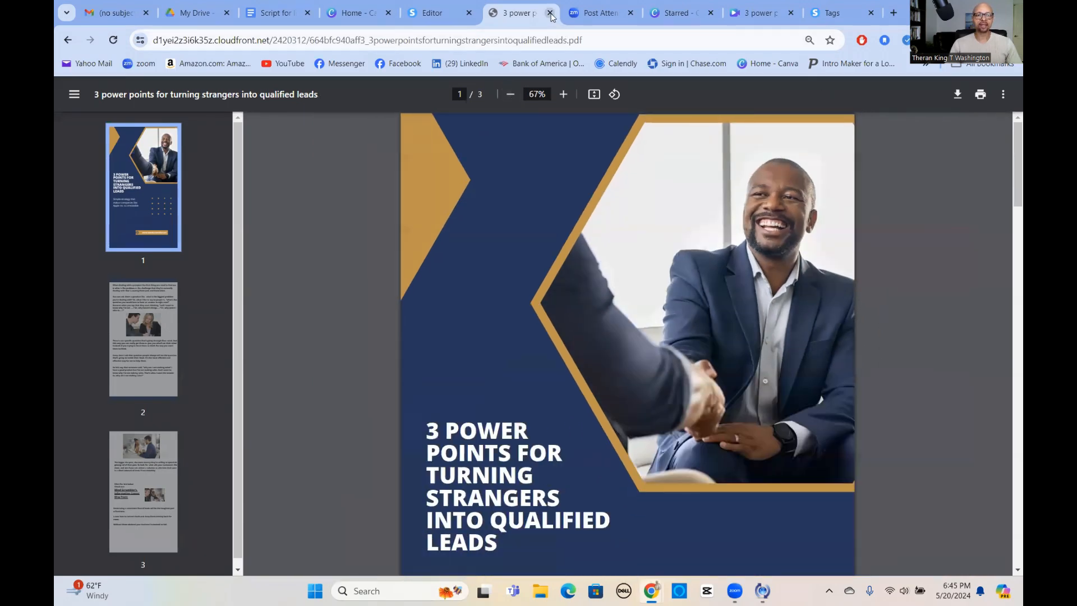
pyautogui.click(66, 39)
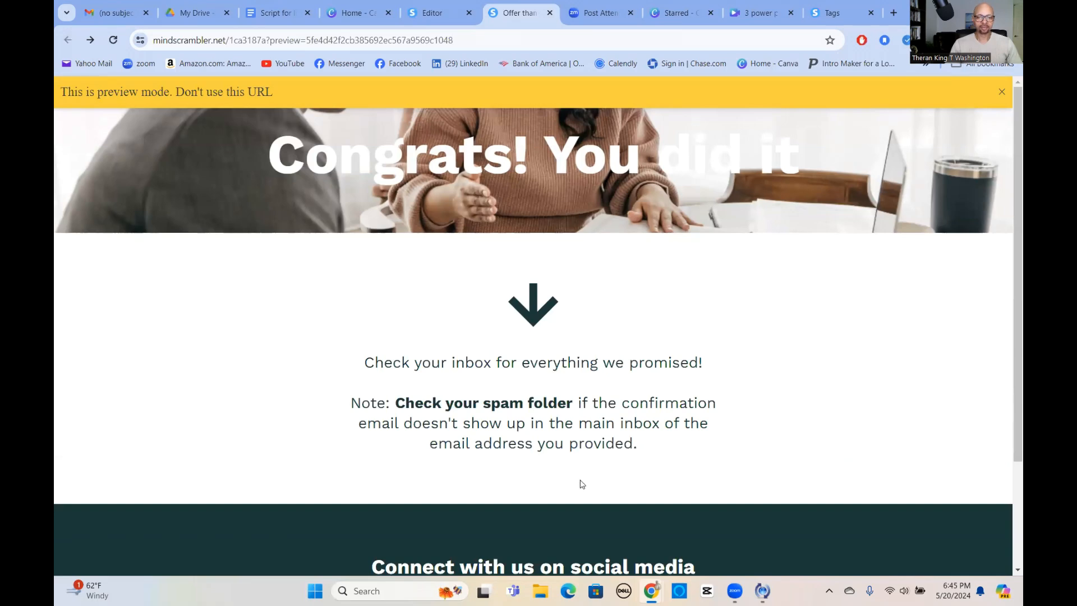
# - Review the previewed thank-you page down to its footer and close the preview
pyautogui.scroll(-2, 584, 449)
pyautogui.scroll(1, 576, 409)
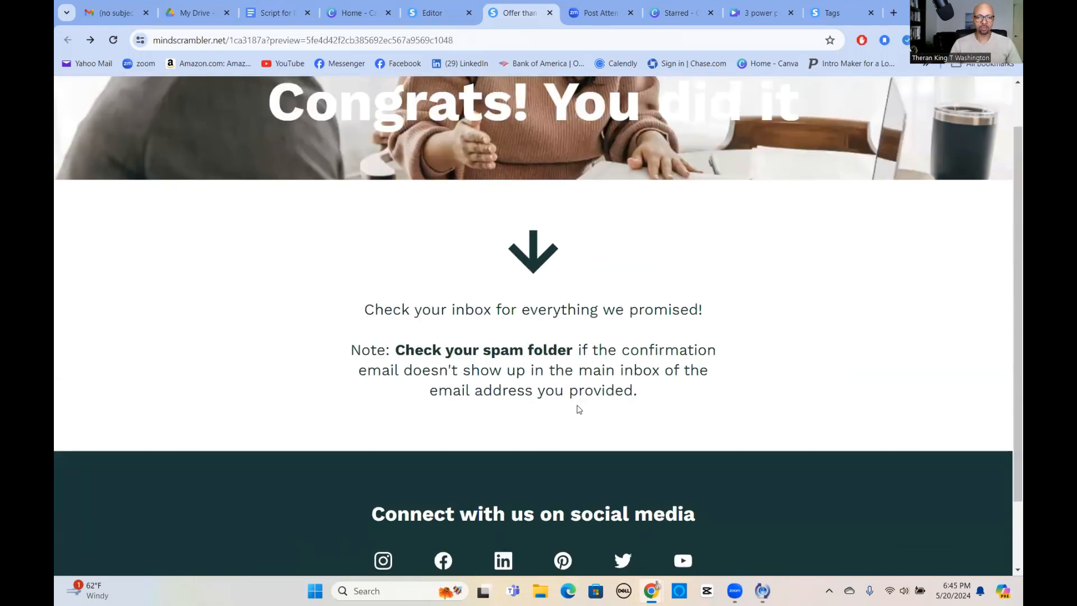
pyautogui.scroll(-1, 561, 421)
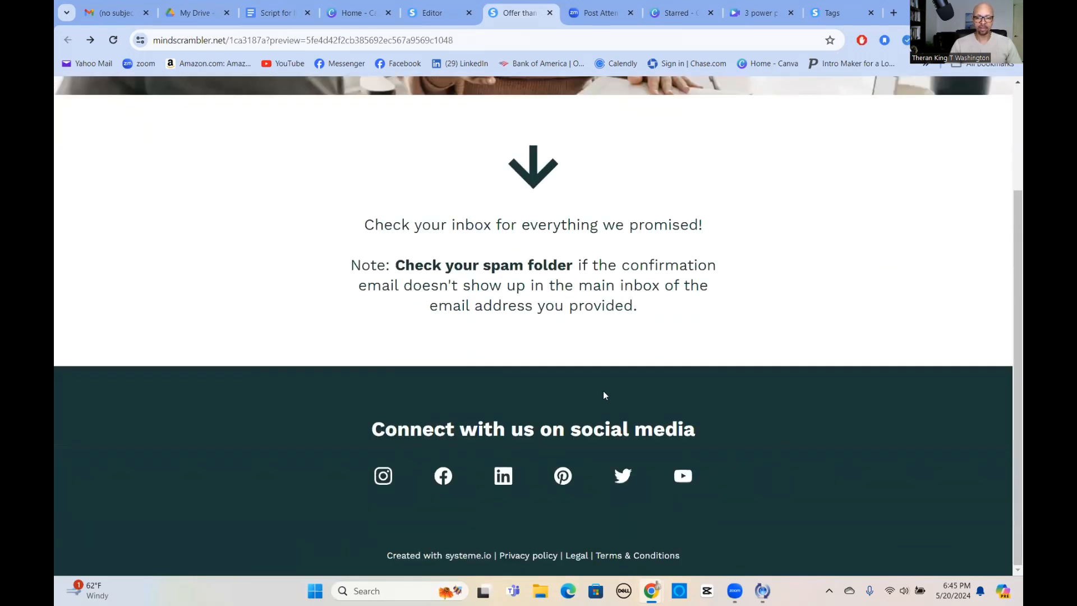
pyautogui.scroll(2, 715, 387)
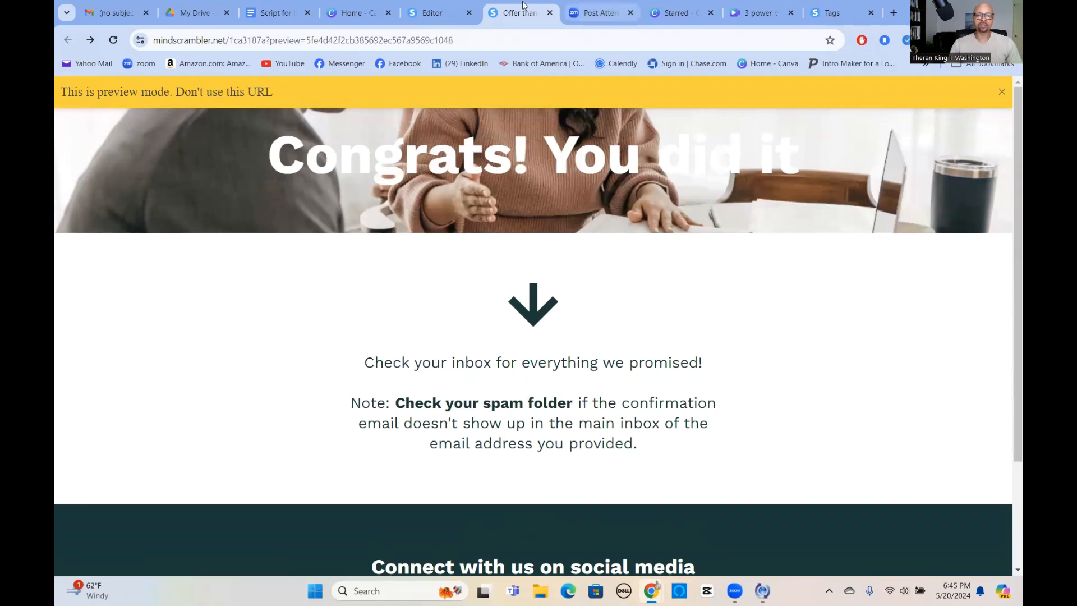
pyautogui.click(550, 13)
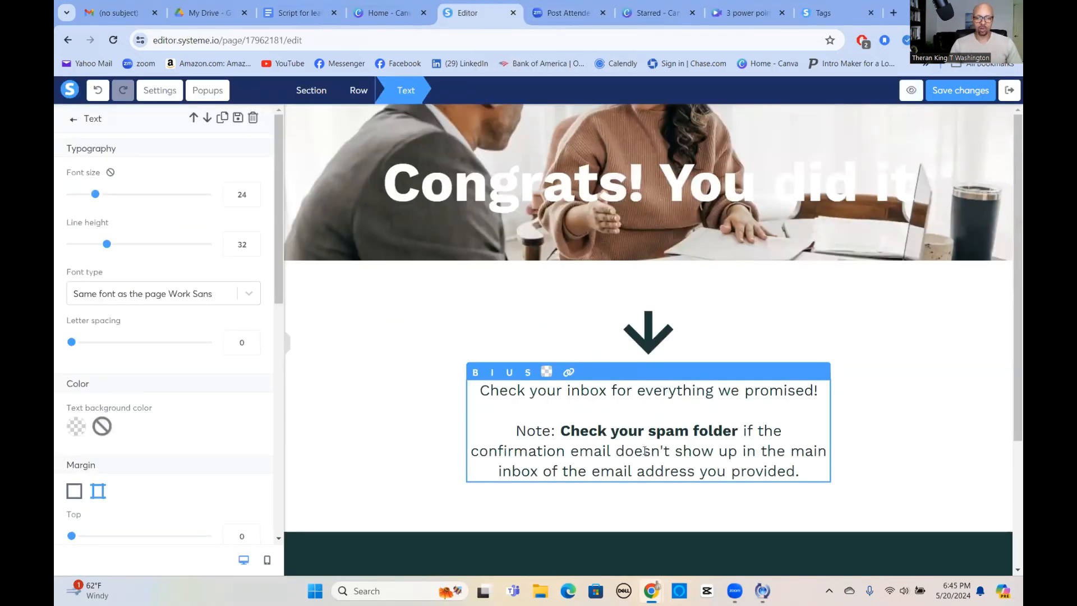
# - Delete the "Connect with us on social media" section and the "Created with systeme.io" footer section, and save the page
pyautogui.click(885, 415)
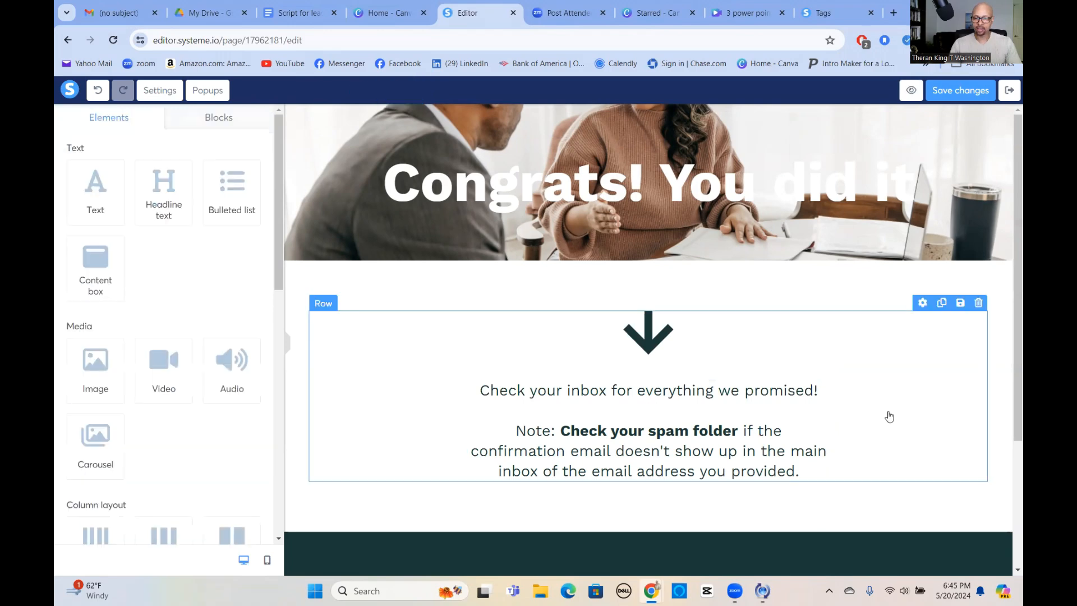
pyautogui.scroll(-3, 893, 414)
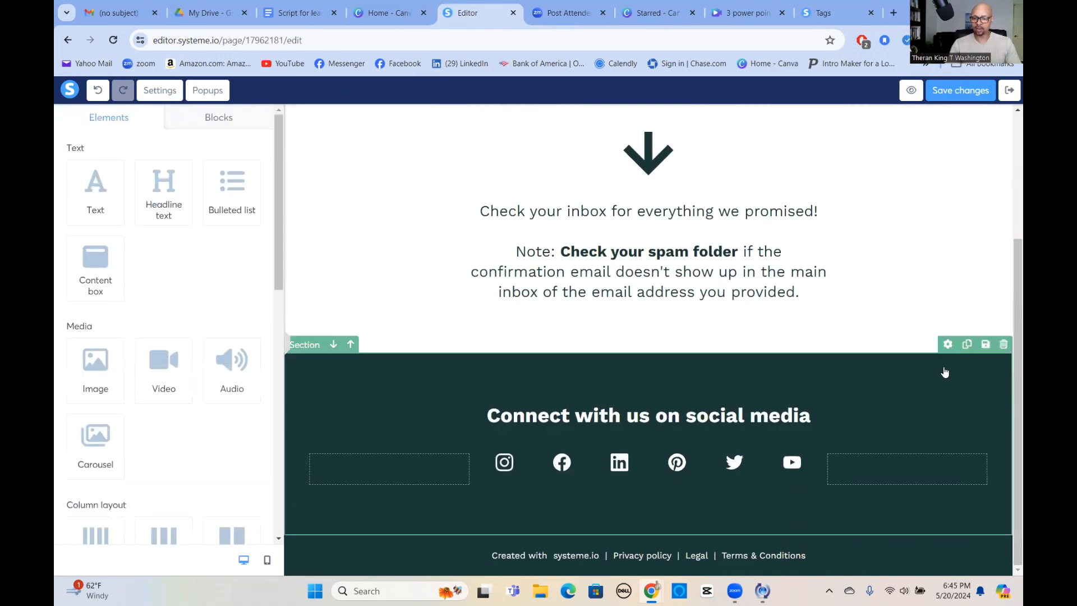
pyautogui.click(1004, 345)
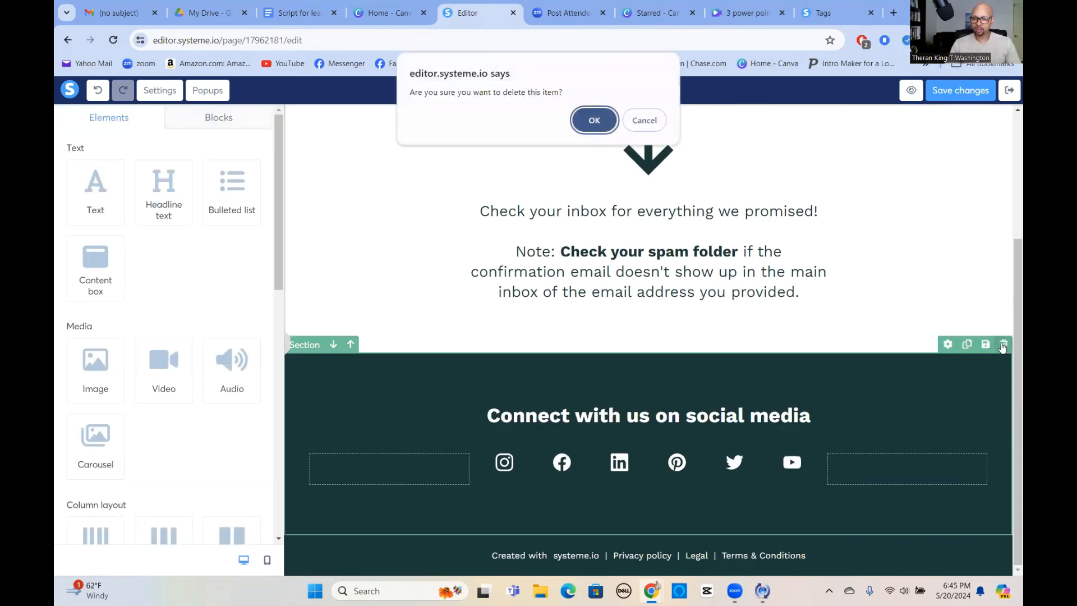
pyautogui.click(611, 120)
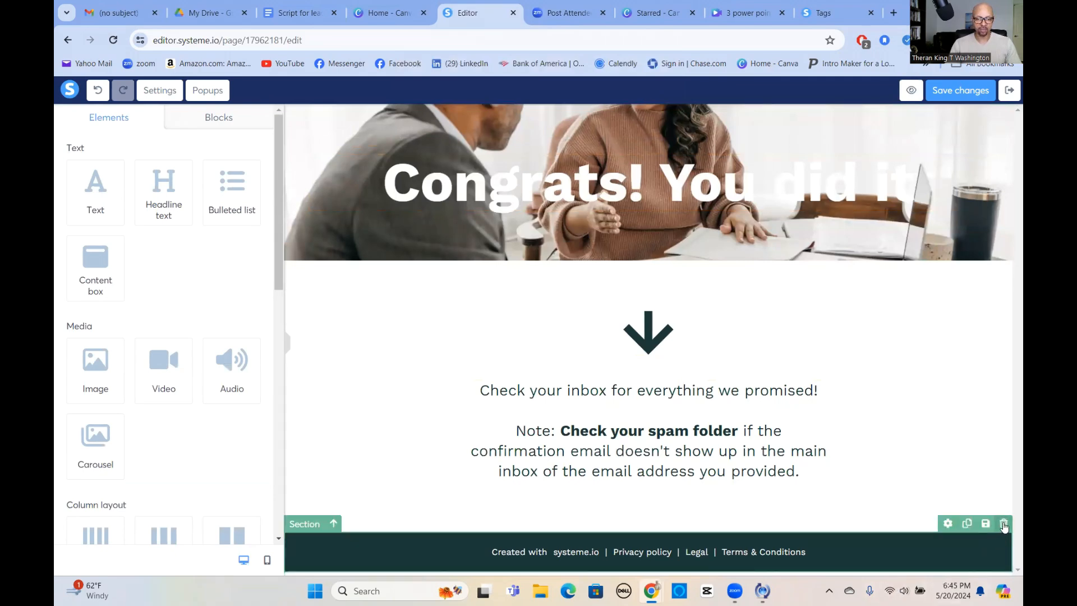
pyautogui.click(1003, 524)
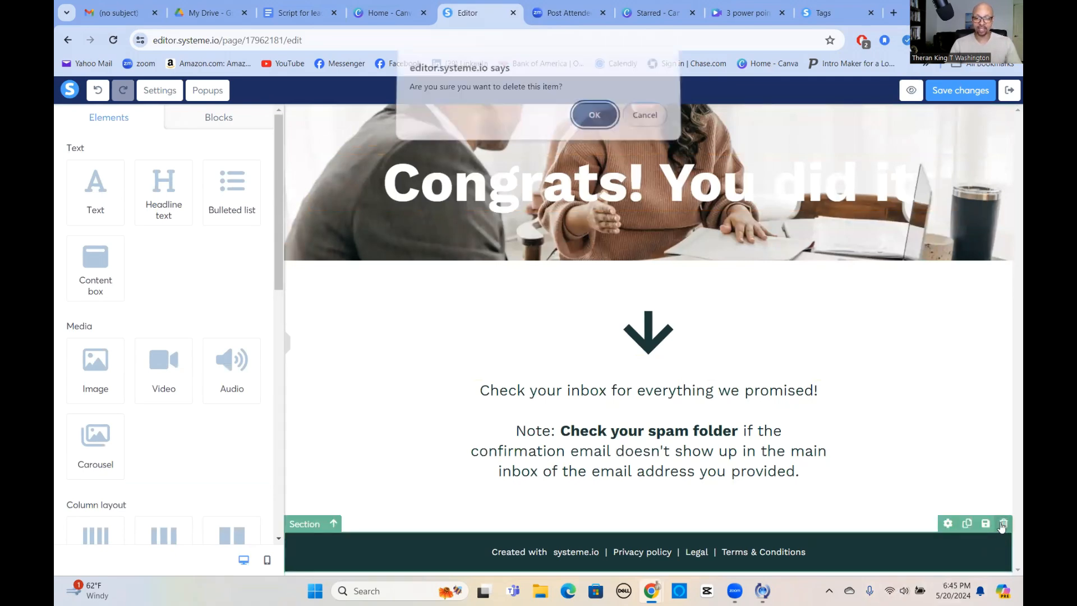
pyautogui.click(578, 119)
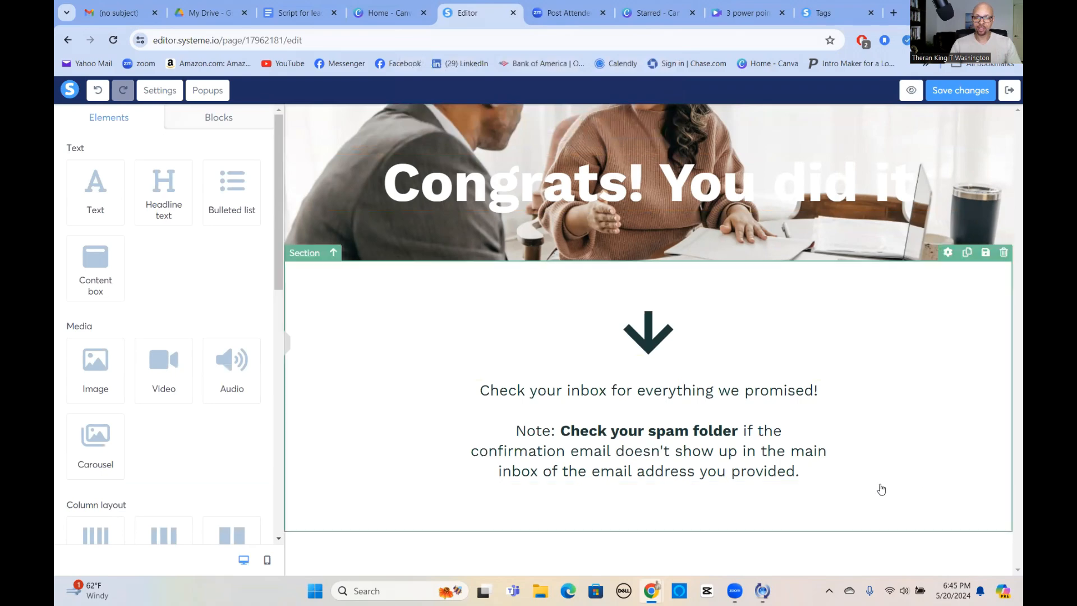
pyautogui.click(959, 91)
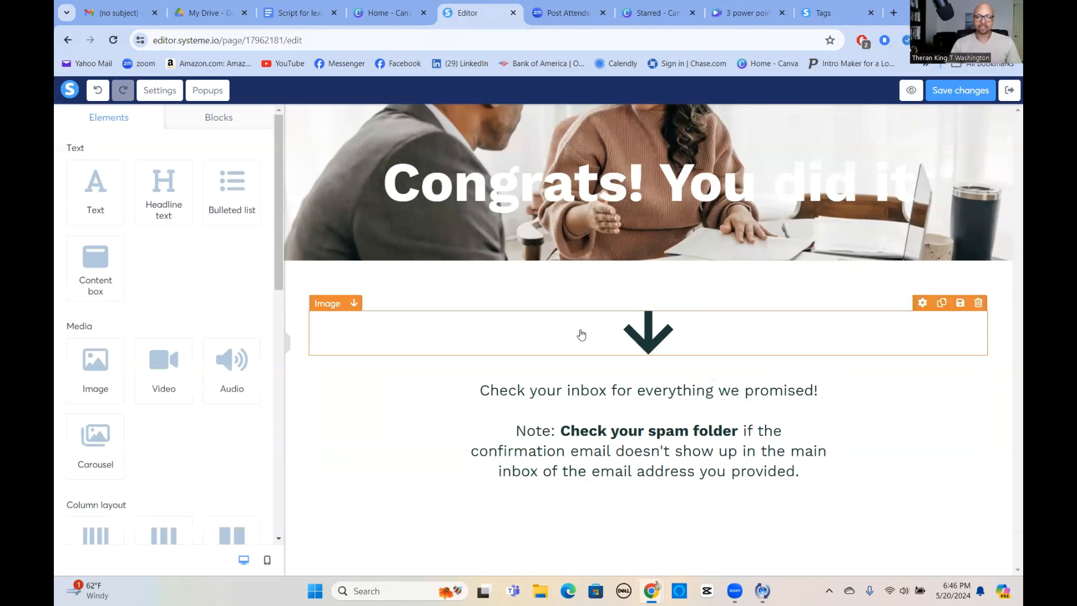
# - Exit the editor and copy the page URL of the 3 Power Points squeeze page step
pyautogui.click(1009, 92)
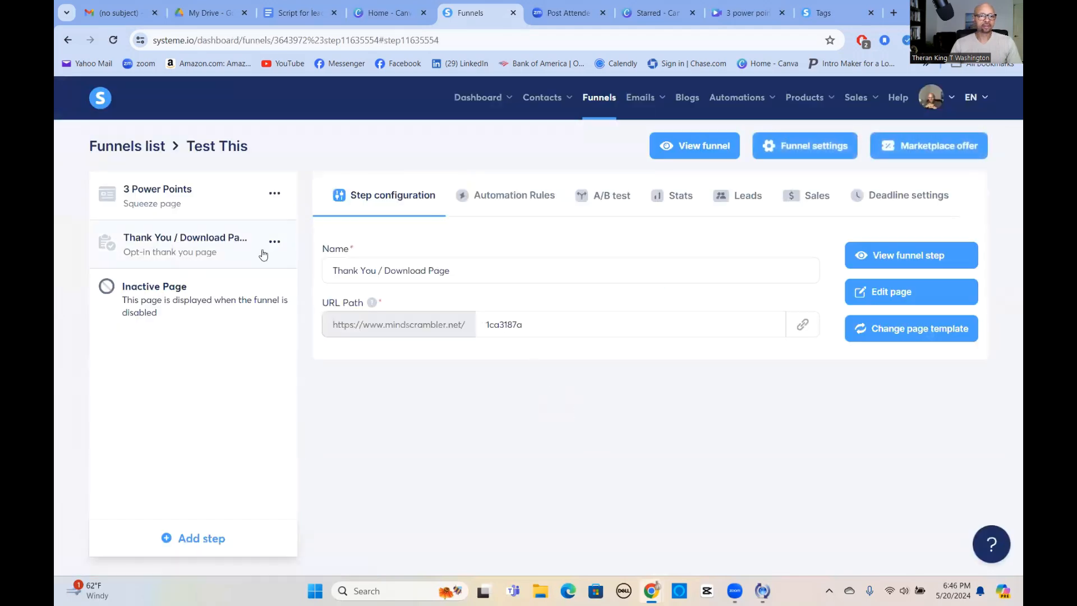
pyautogui.click(171, 193)
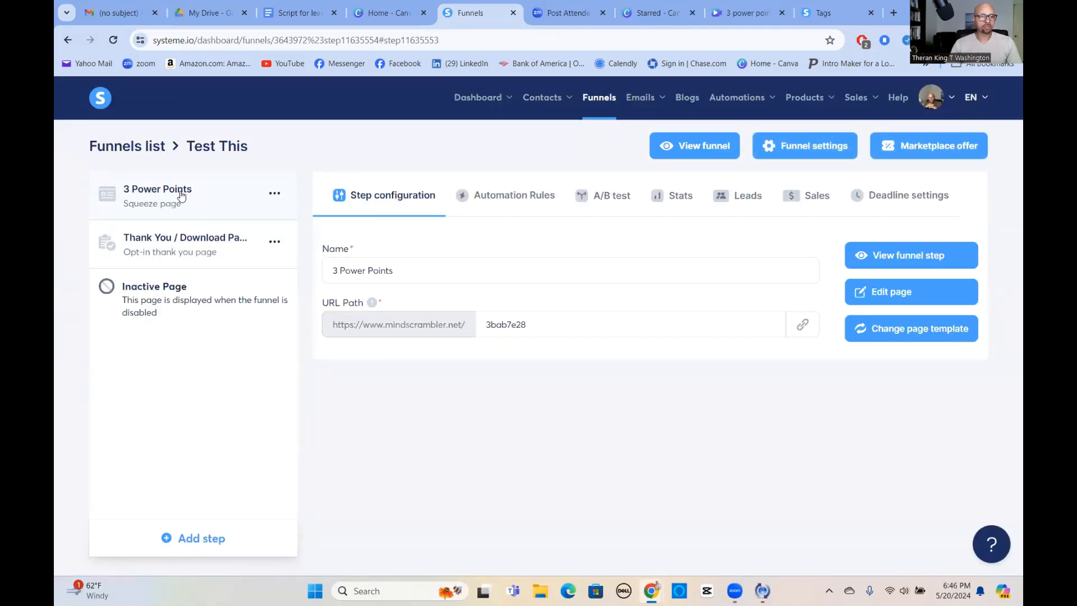
pyautogui.click(804, 326)
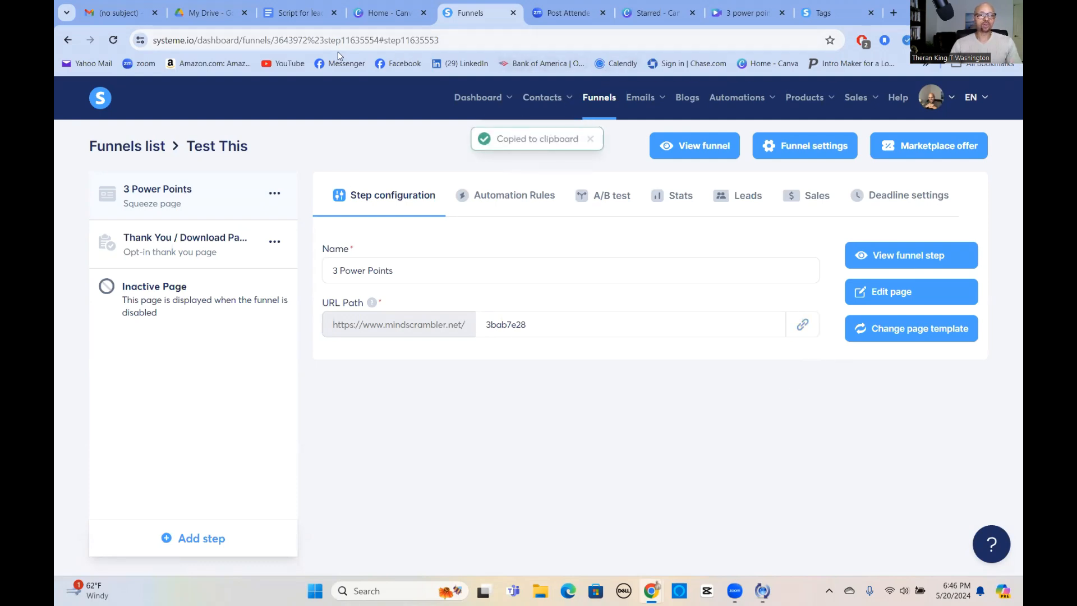
pyautogui.click(894, 13)
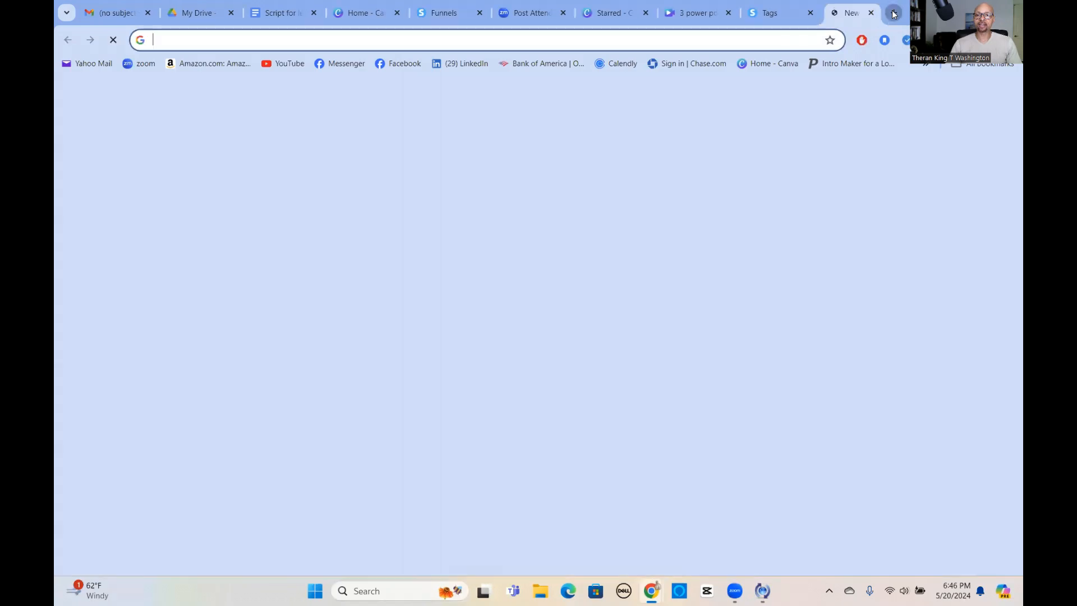
pyautogui.click(354, 64)
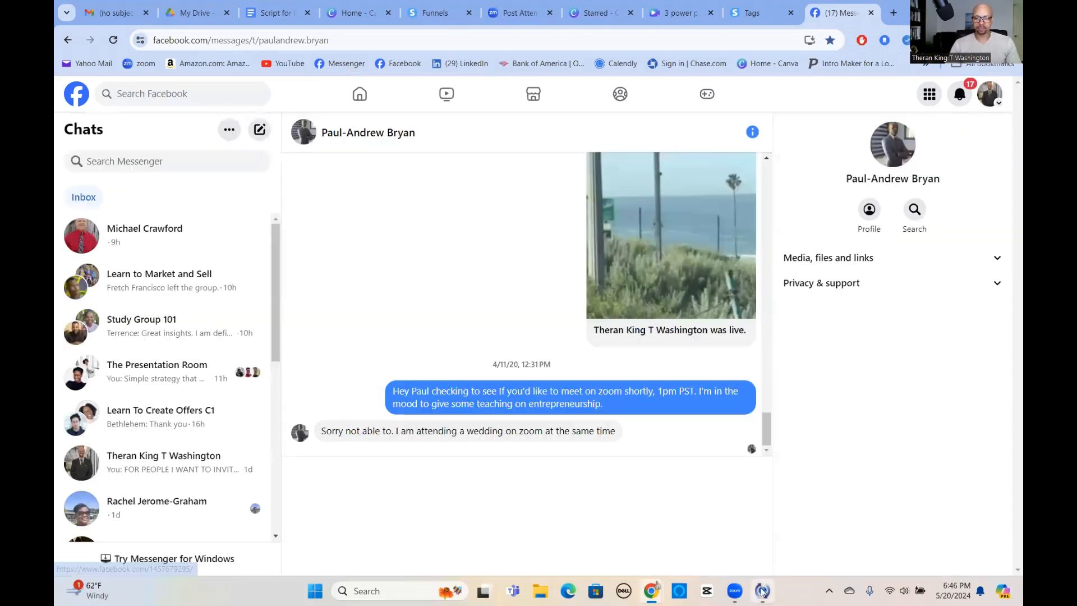
pyautogui.moveTo(762, 591)
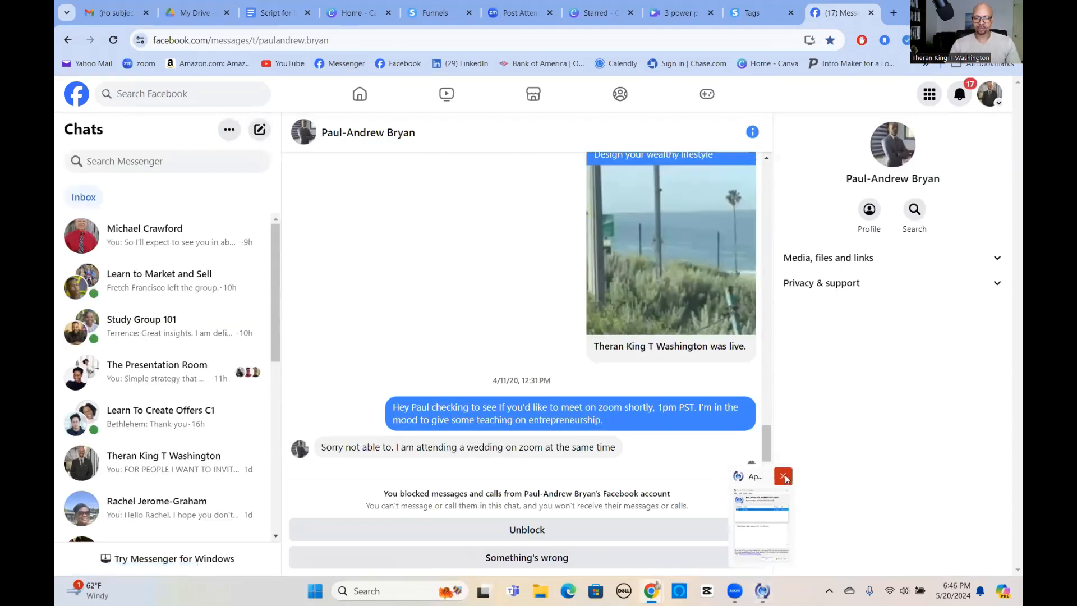
pyautogui.click(784, 477)
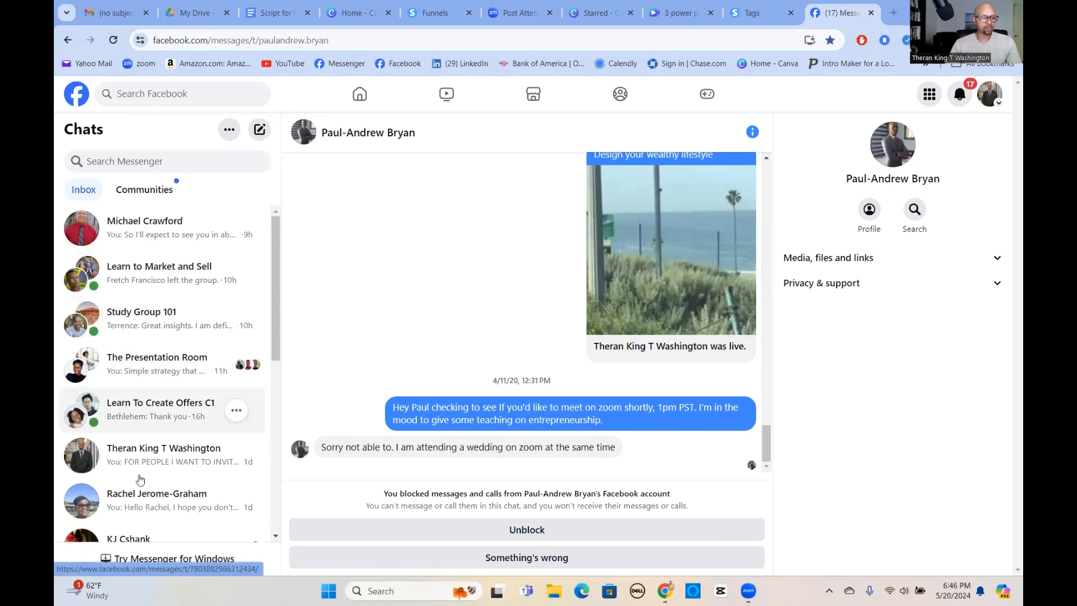
pyautogui.click(155, 465)
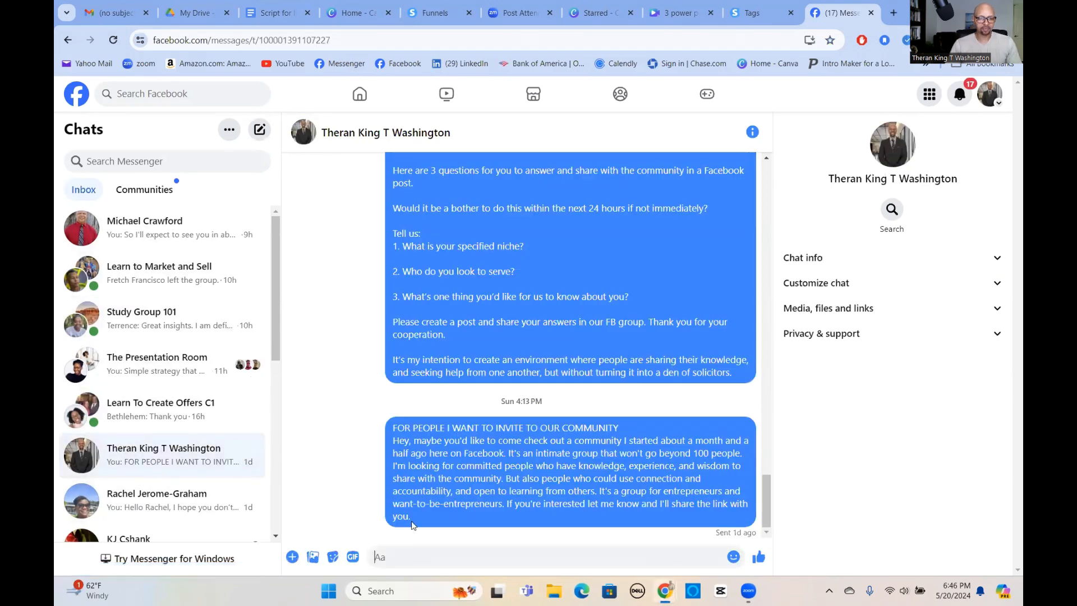
pyautogui.rightClick(381, 557)
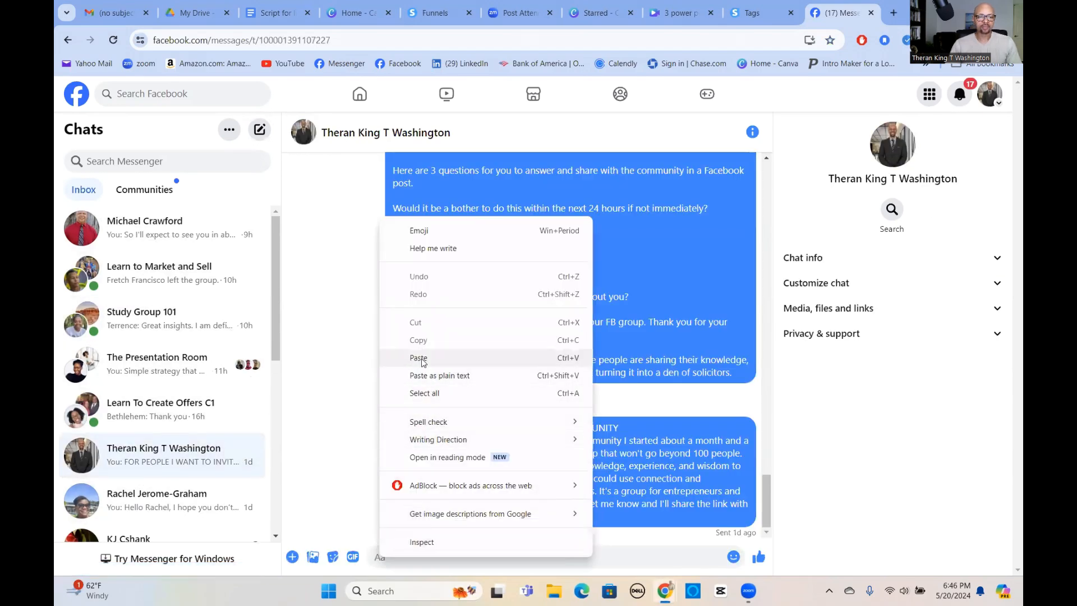
pyautogui.click(418, 358)
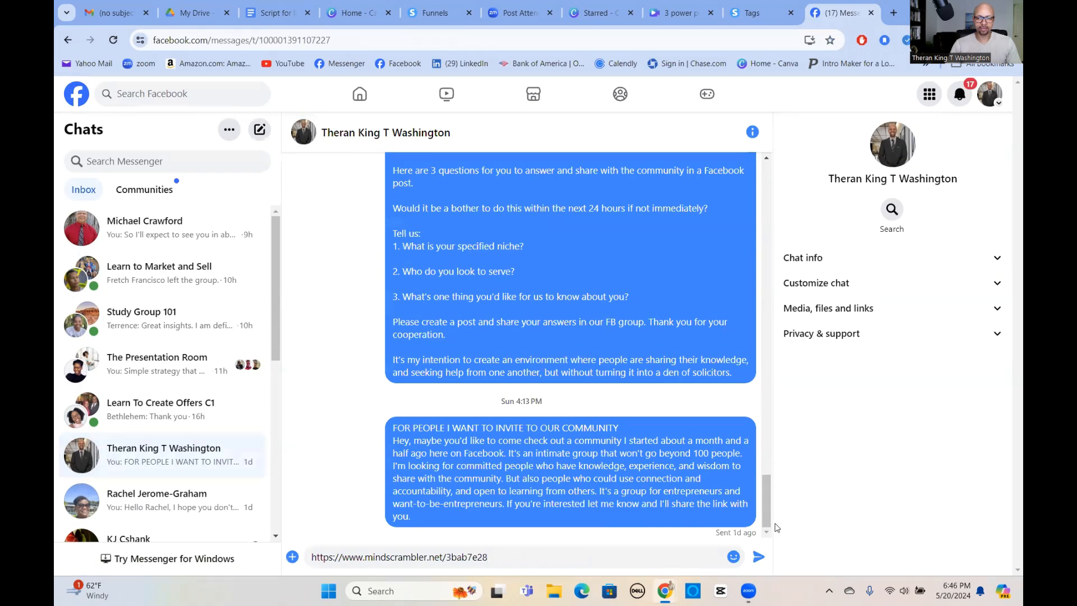
pyautogui.press('Return')
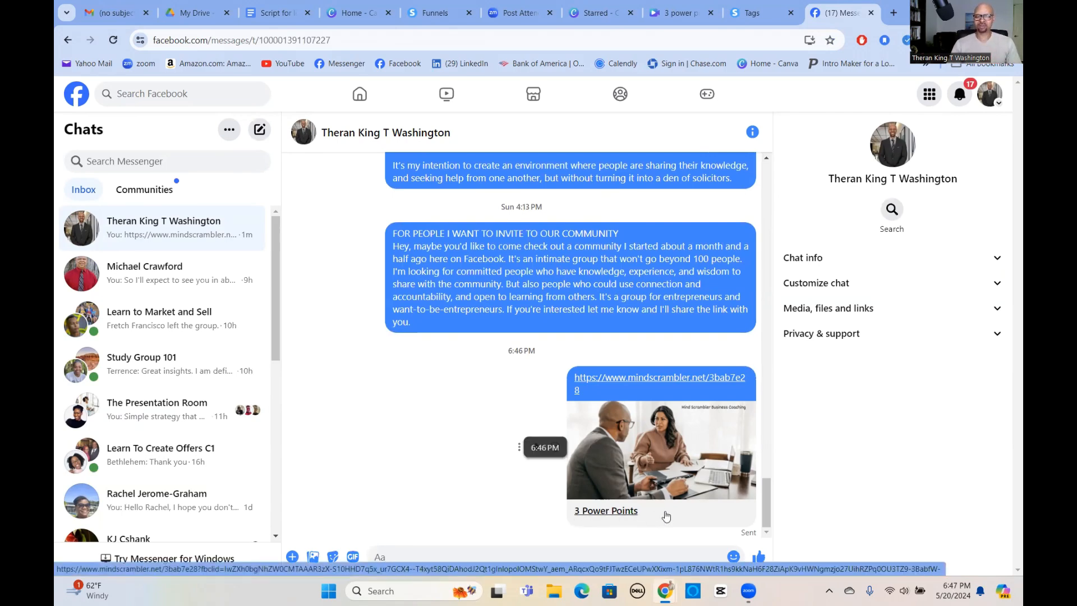
# - Open the squeeze page from the sent message and test its opt-in form by submitting it empty
pyautogui.click(654, 449)
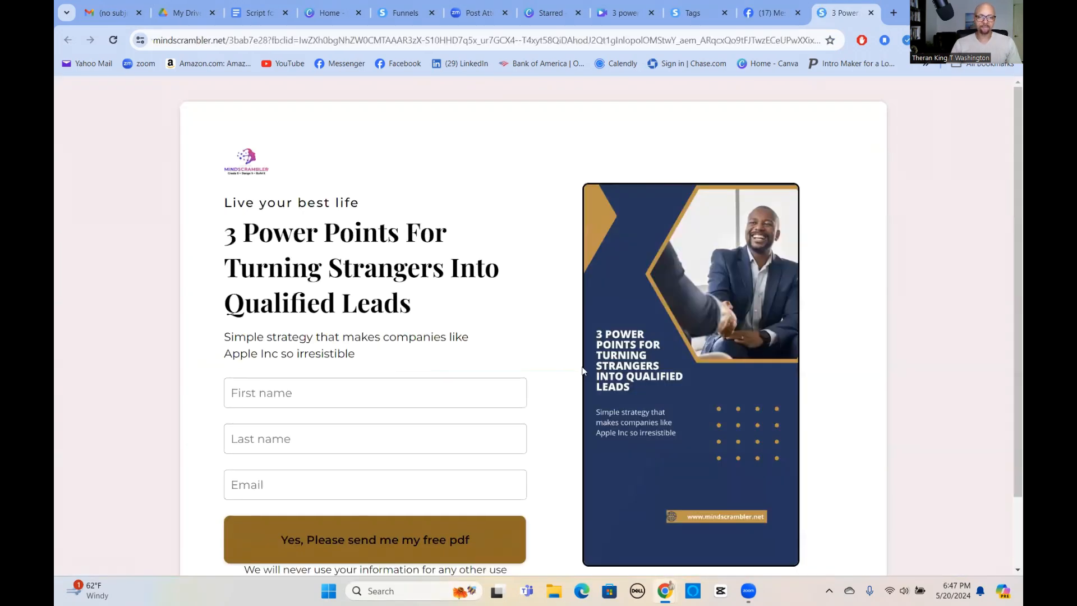
pyautogui.scroll(-1, 519, 342)
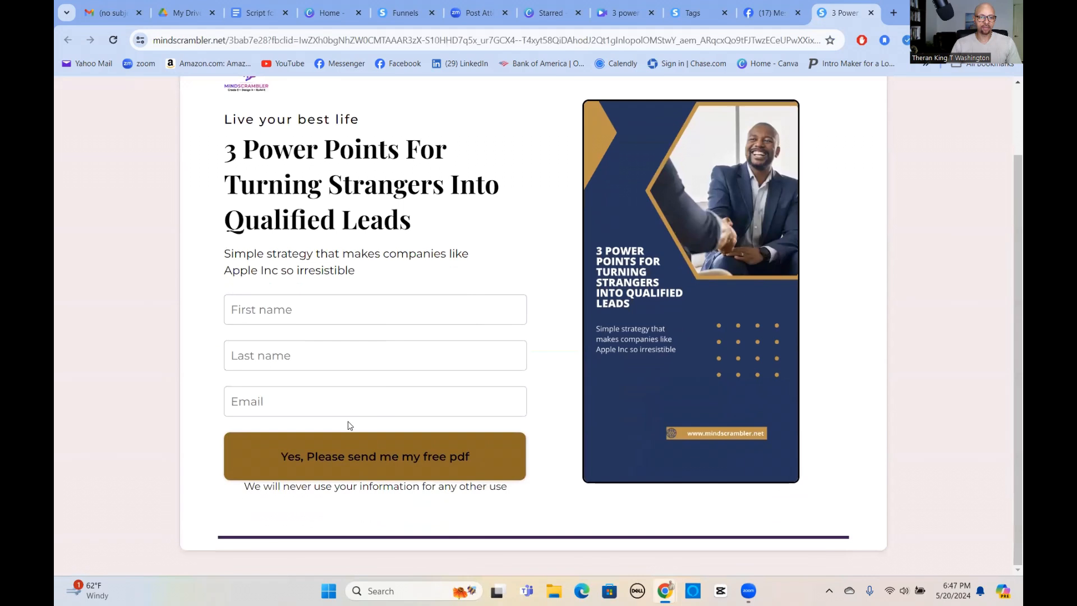
pyautogui.click(325, 453)
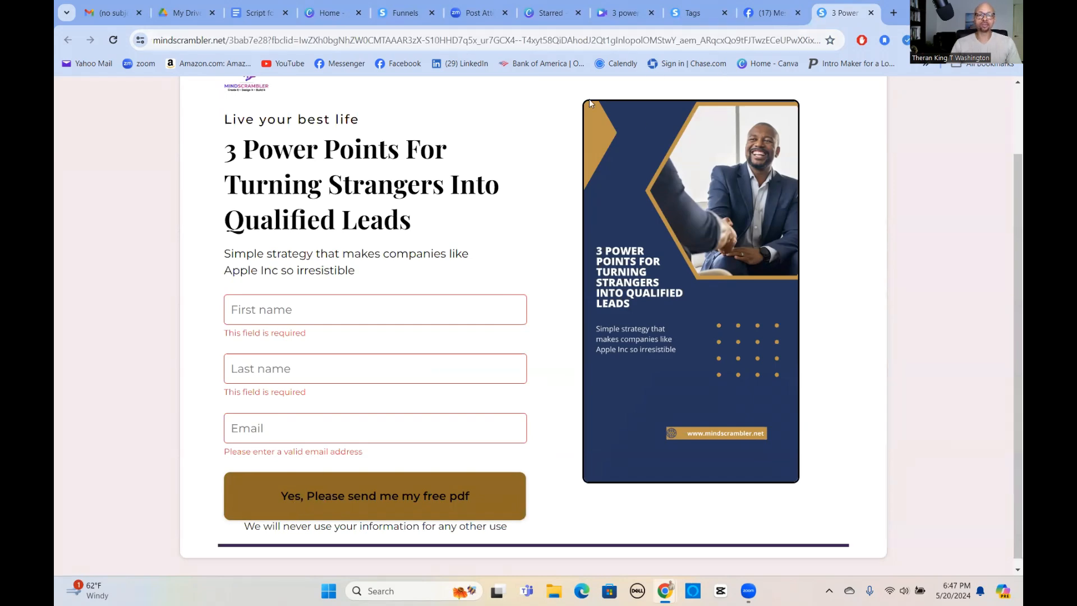
# - View the live Thank You / Download Page, test its inbox line's link by looking through the PDF, and close the PDF
pyautogui.click(397, 16)
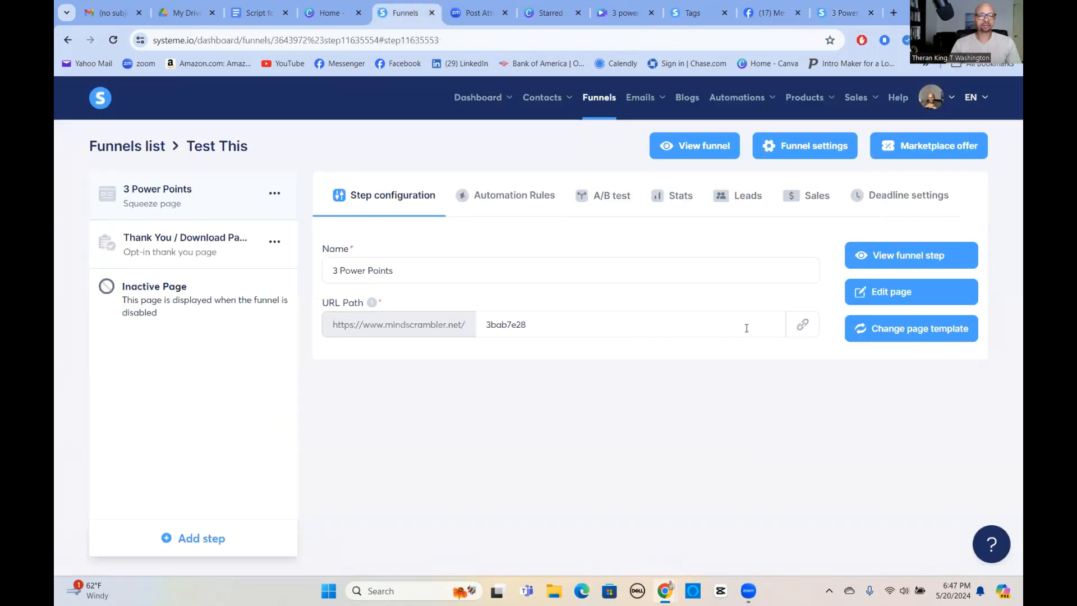
pyautogui.click(213, 247)
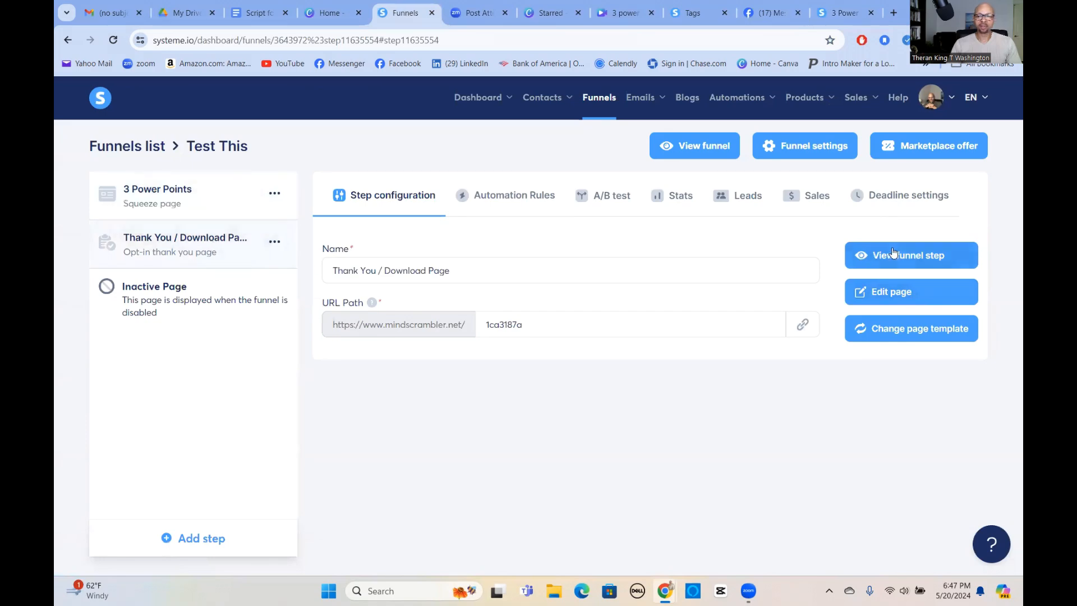
pyautogui.click(902, 252)
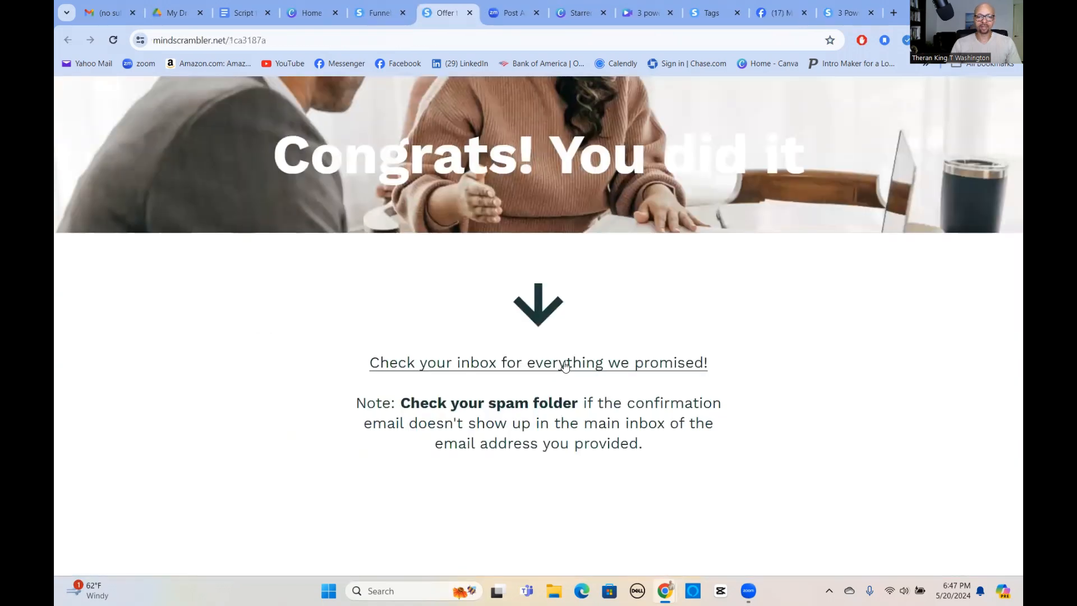
pyautogui.click(560, 365)
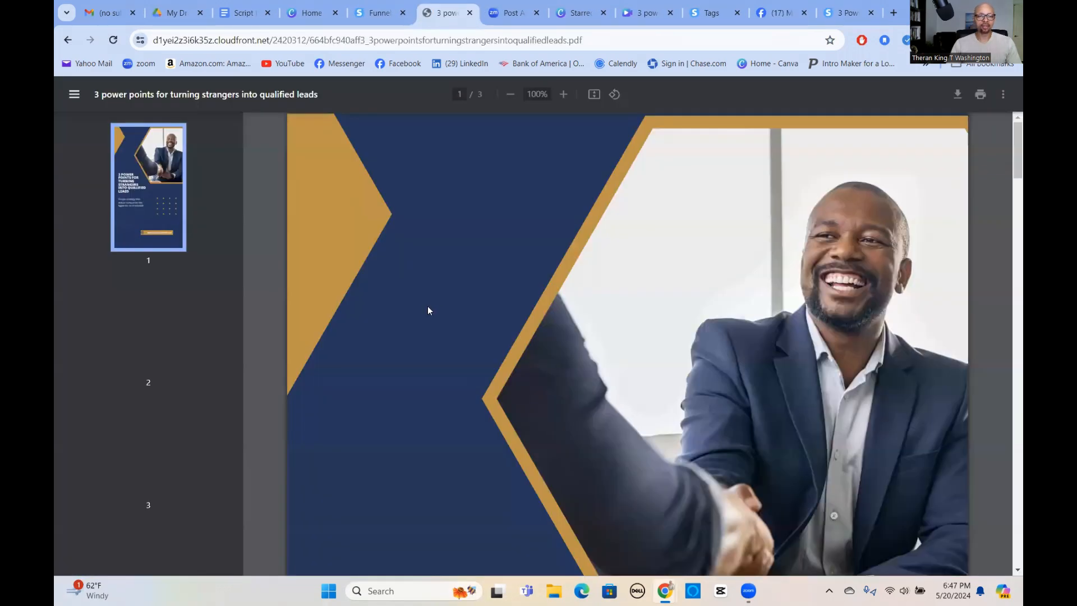
pyautogui.scroll(-5, 406, 284)
pyautogui.scroll(-5, 403, 276)
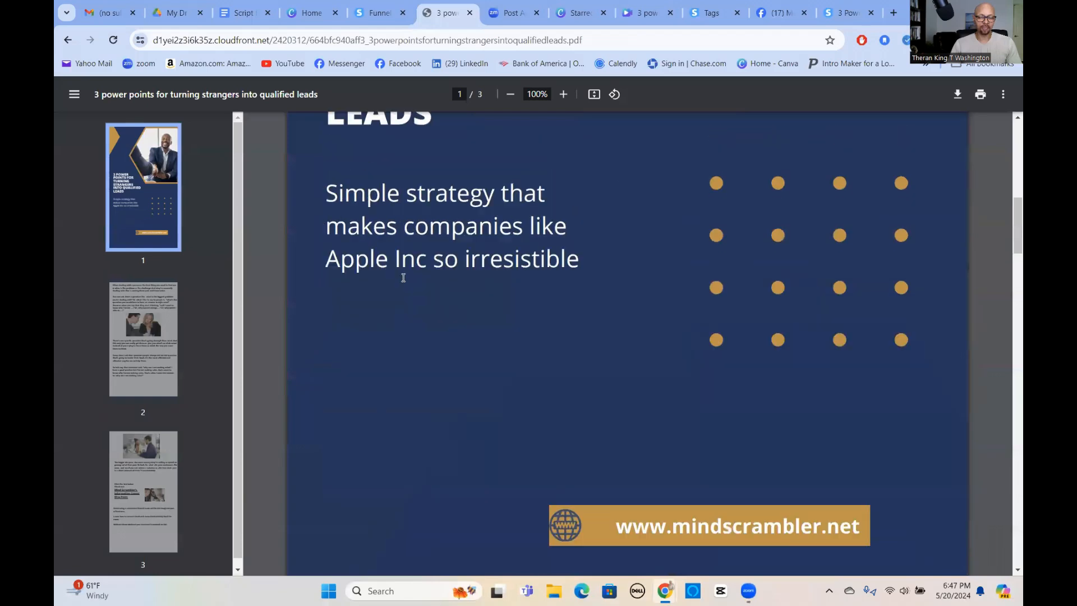
pyautogui.scroll(7, 403, 276)
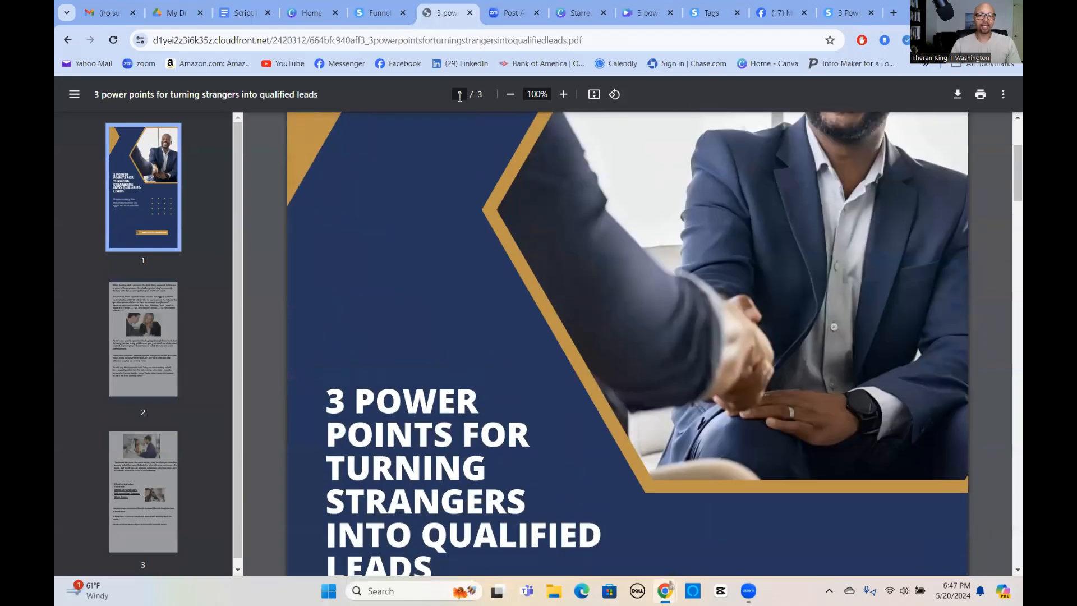
pyautogui.click(470, 13)
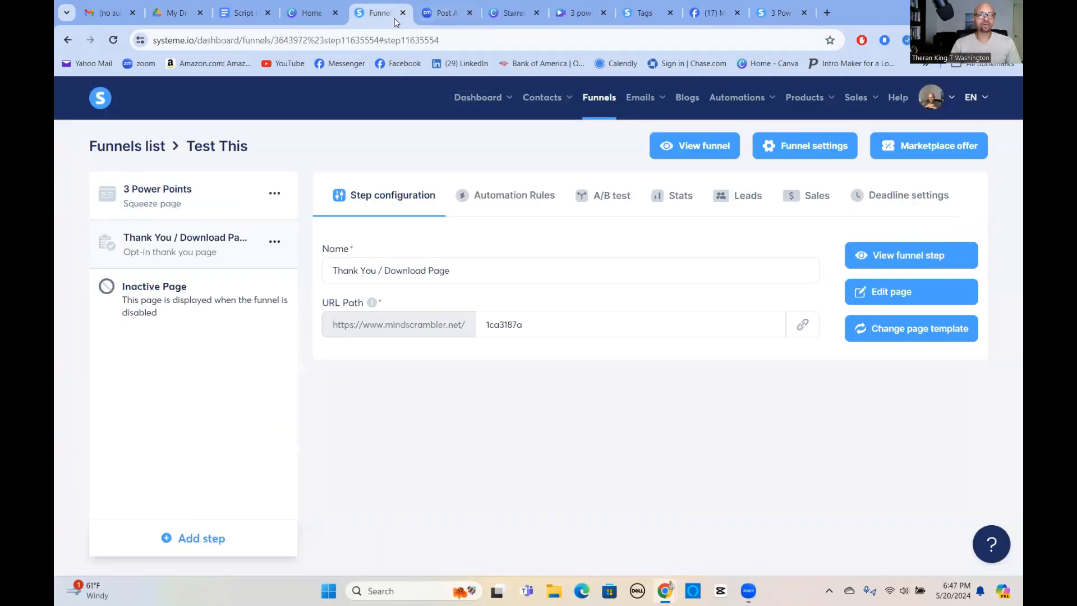
# - Open the email in the 3 Power Points step's "Funnel step form subscribed" rule for editing and add blank lines below the greeting
pyautogui.click(505, 197)
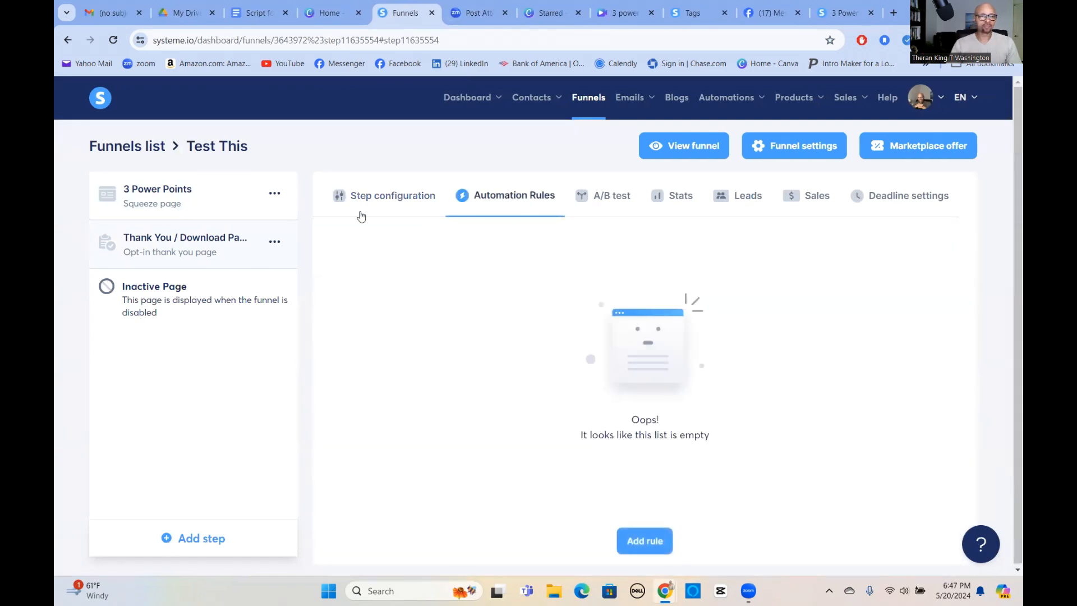
pyautogui.click(205, 200)
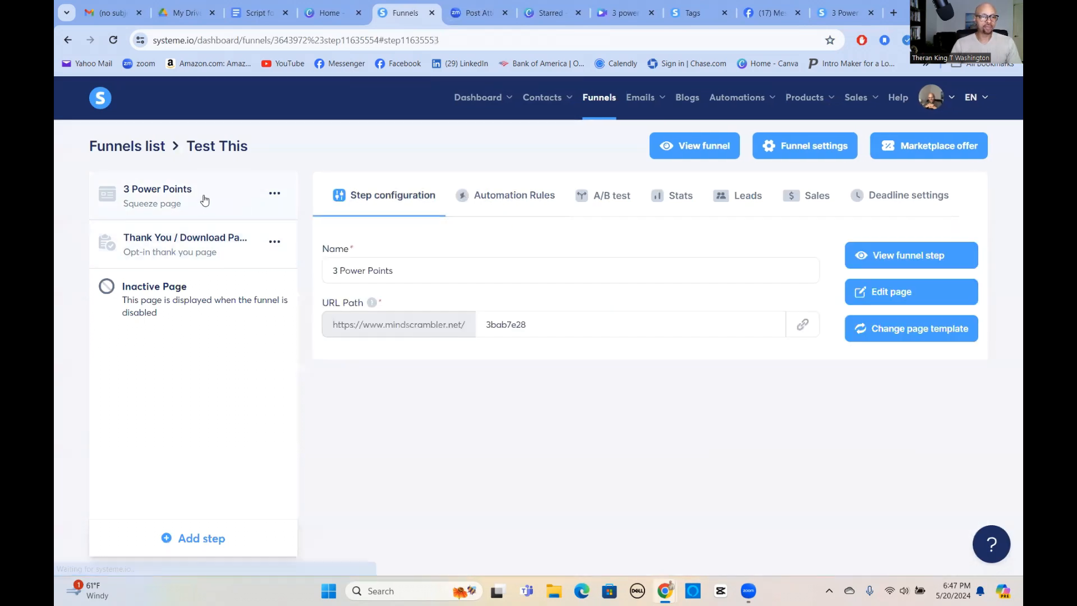
pyautogui.click(517, 195)
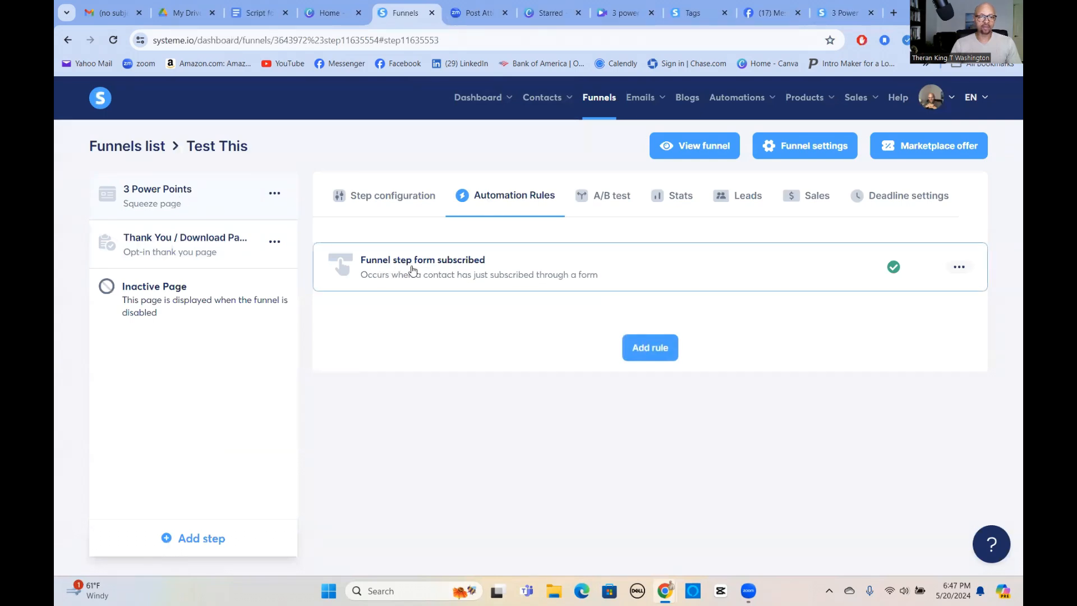
pyautogui.click(502, 271)
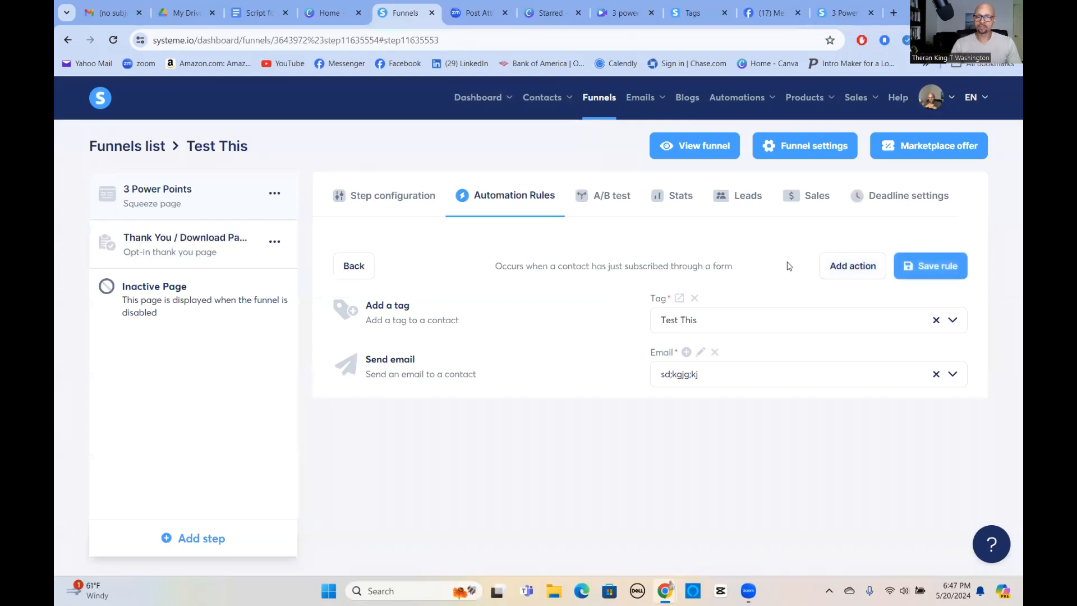
pyautogui.click(701, 353)
pyautogui.scroll(-3, 360, 330)
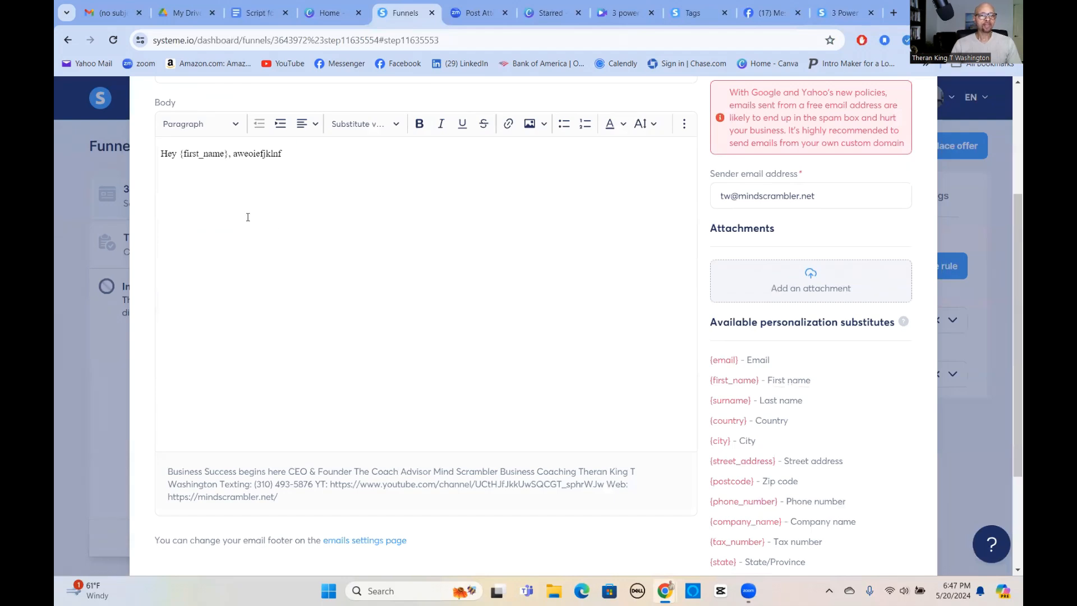
pyautogui.click(261, 233)
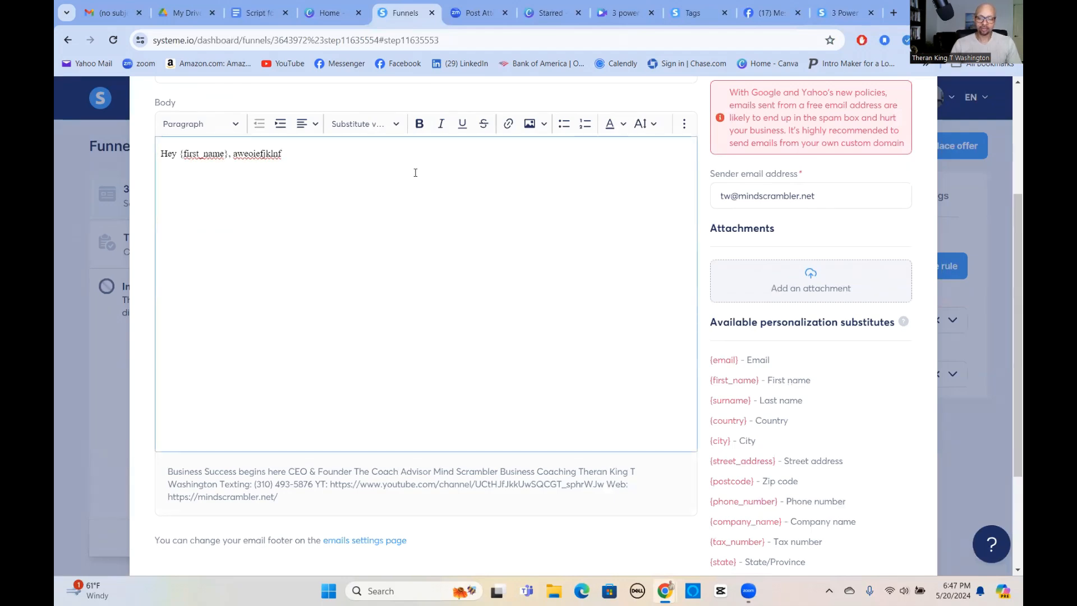
pyautogui.press('Return')
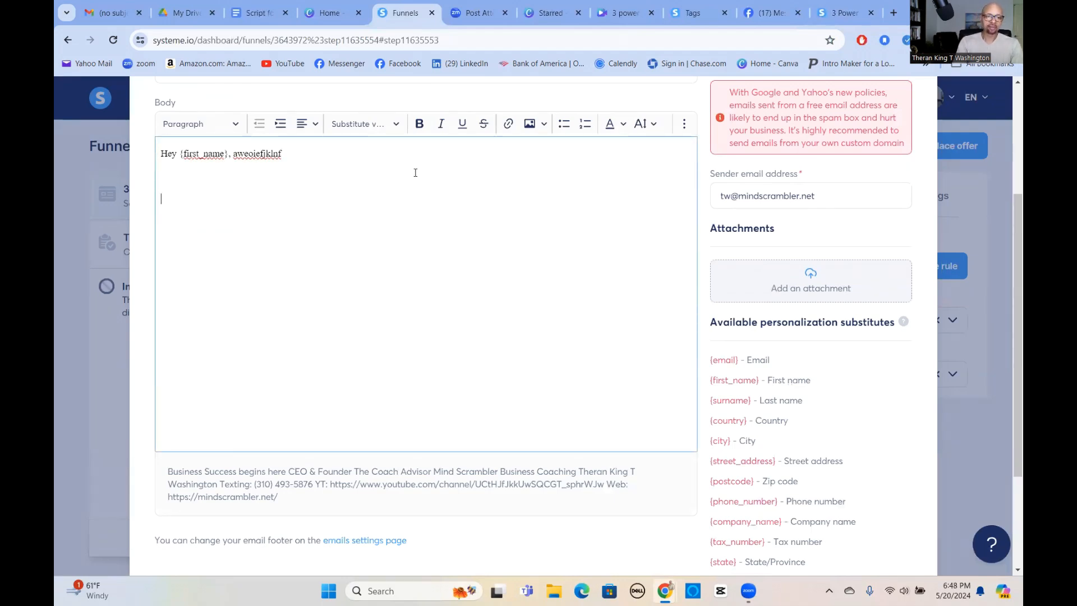
pyautogui.write('sdl;kfjdslfjdsklf')
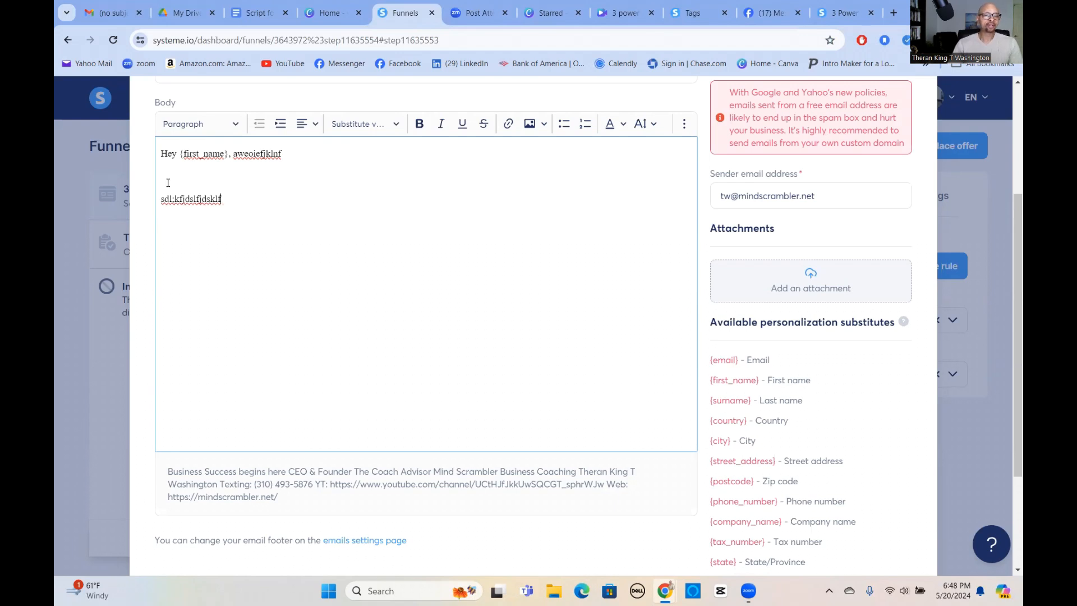
pyautogui.press('BackSpace')
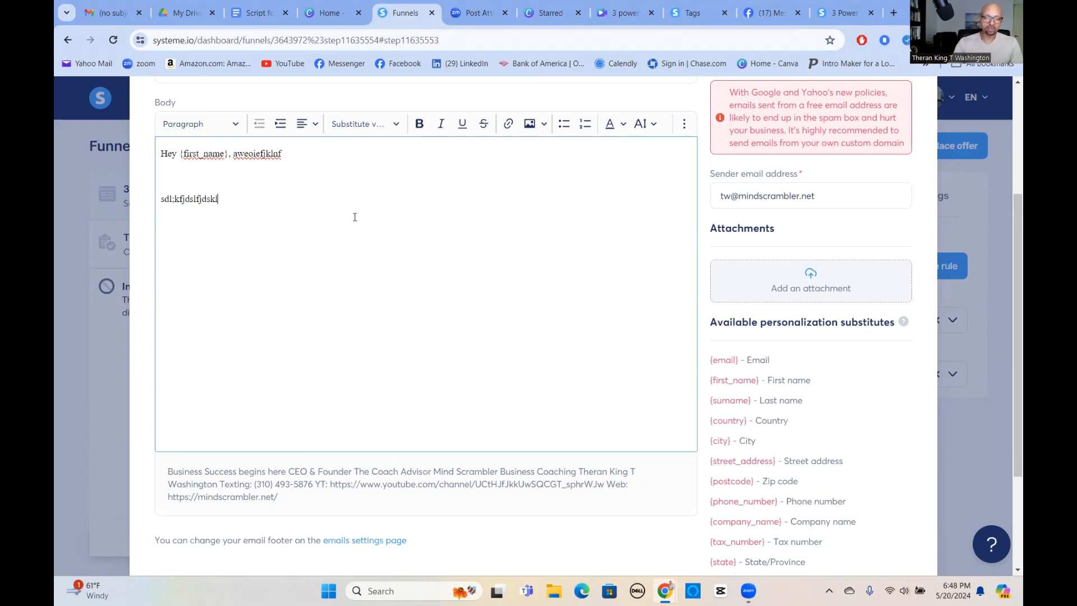
pyautogui.press('BackSpace')
pyautogui.press('BackSpace')
pyautogui.press('BackSpace')
pyautogui.press('BackSpace')
pyautogui.press('BackSpace')
pyautogui.press('BackSpace')
pyautogui.press('BackSpace')
pyautogui.press('BackSpace')
pyautogui.press('BackSpace')
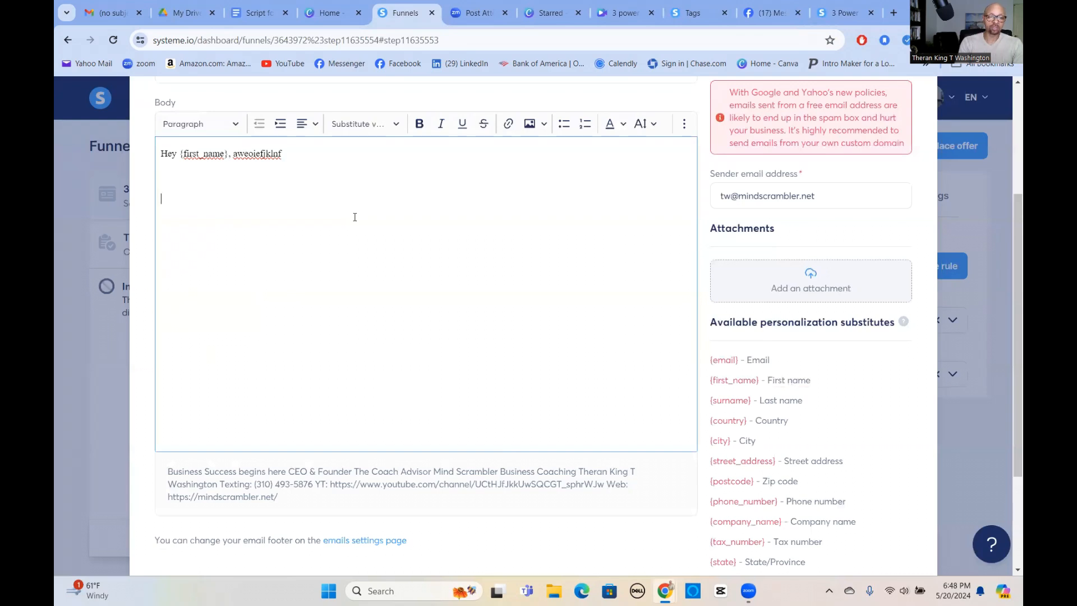
# - Enter "Power Points" below the greeting in the email body and try adding a link to it
pyautogui.write('wer Points')
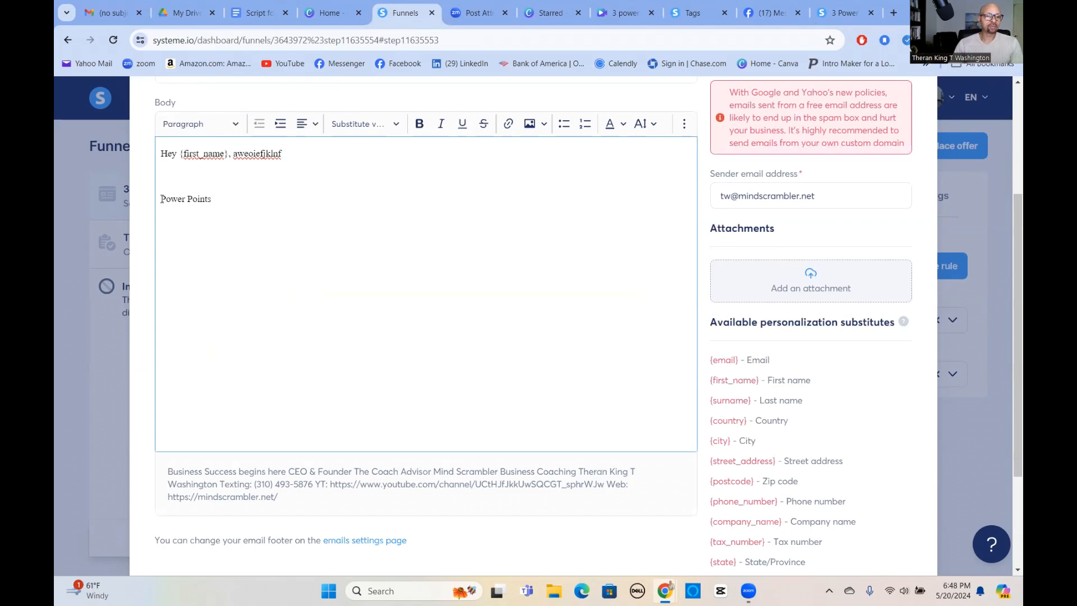
pyautogui.moveTo(162, 199); pyautogui.dragTo(218, 201)
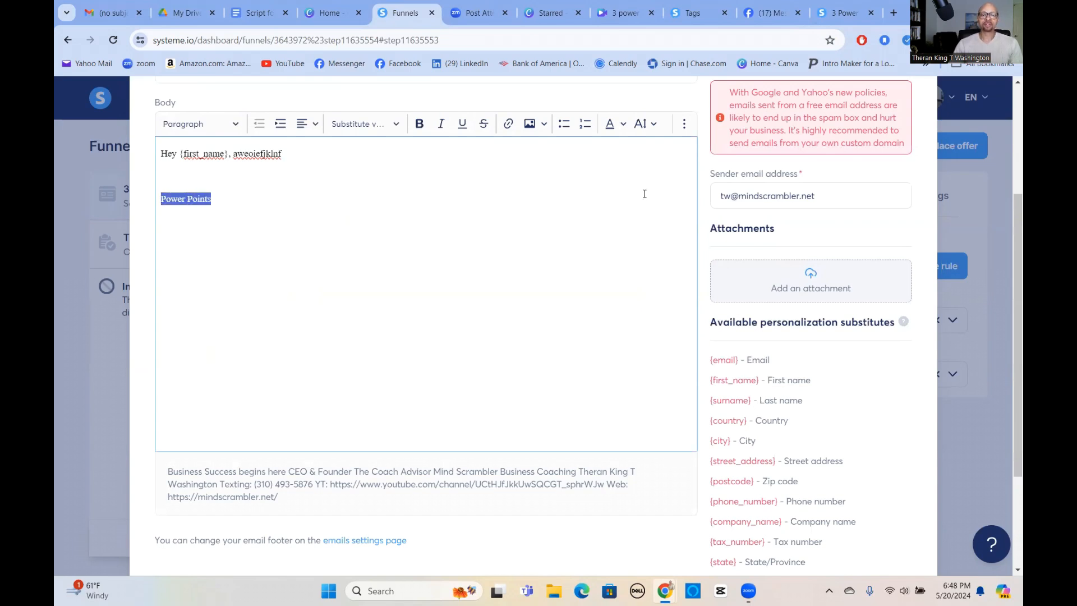
pyautogui.click(509, 125)
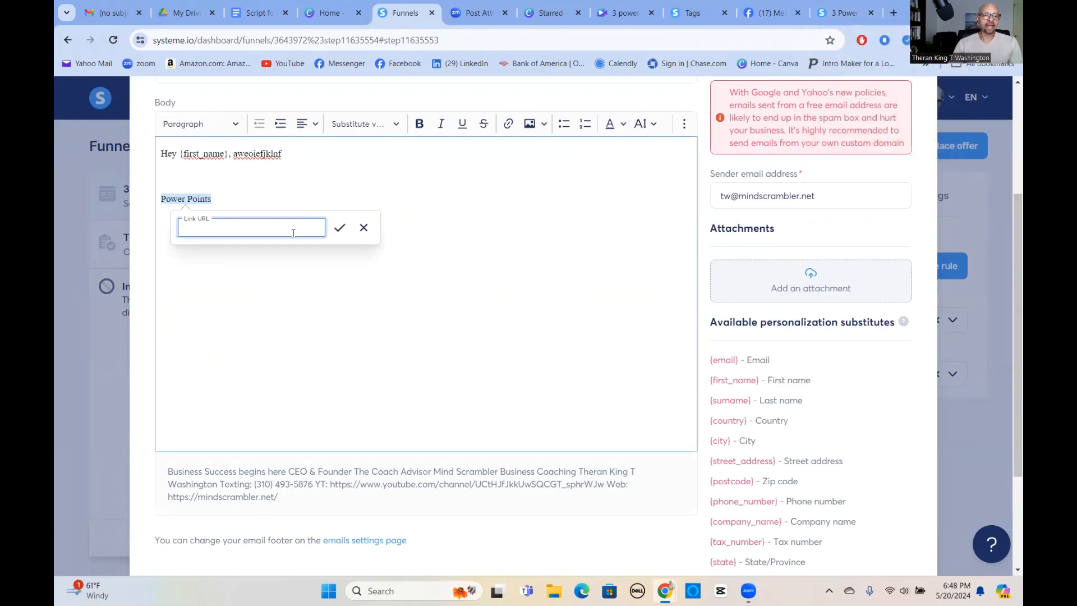
pyautogui.click(363, 227)
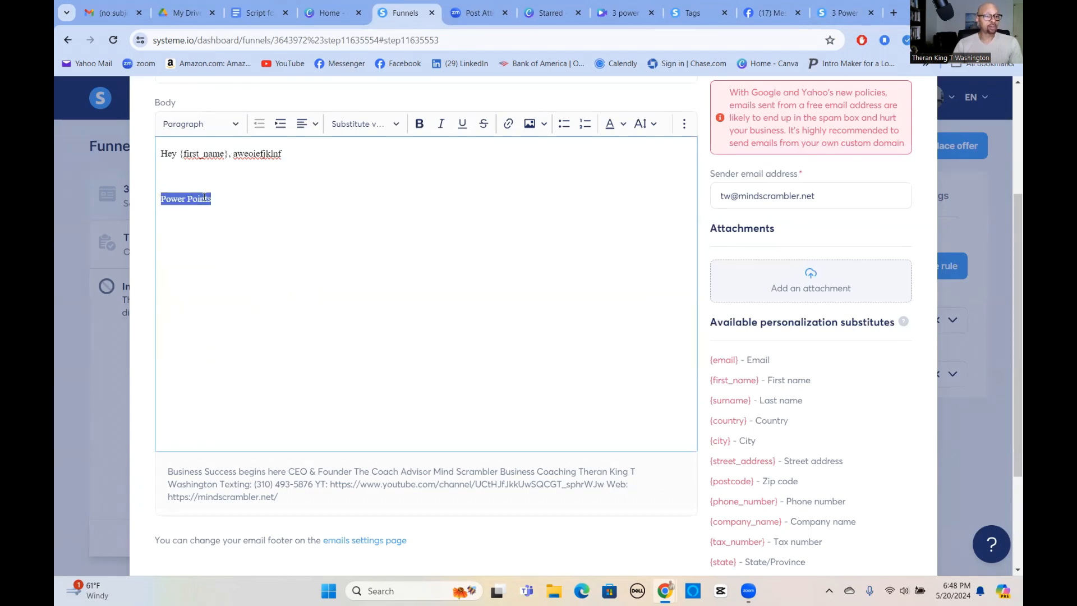
pyautogui.click(224, 175)
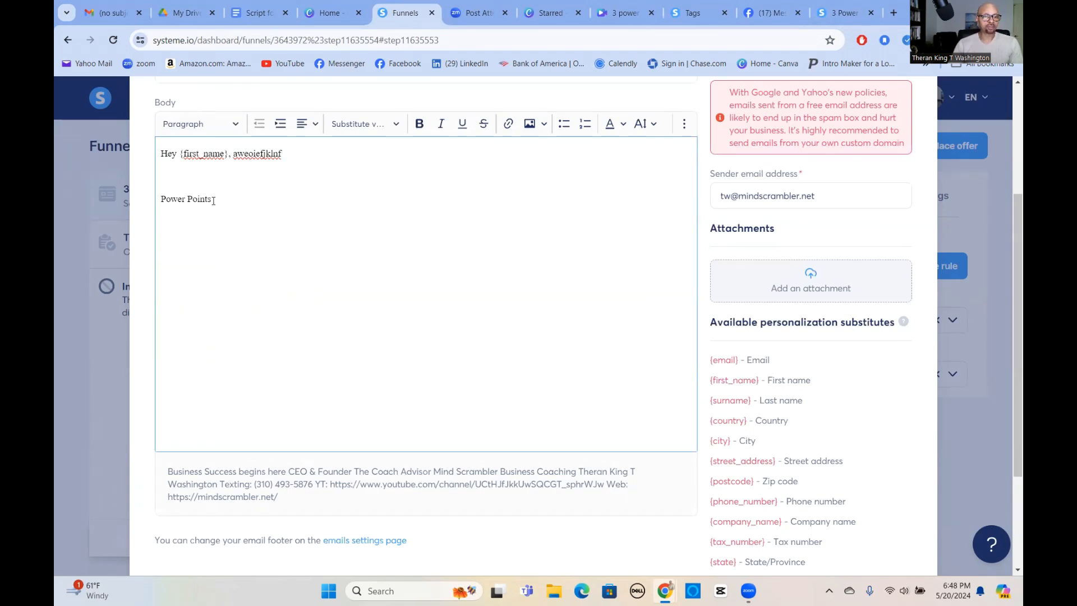
# - Attach the PDF "3 power points for turning strangers into qualified leads" from the Downloads folder to the email
pyautogui.click(806, 288)
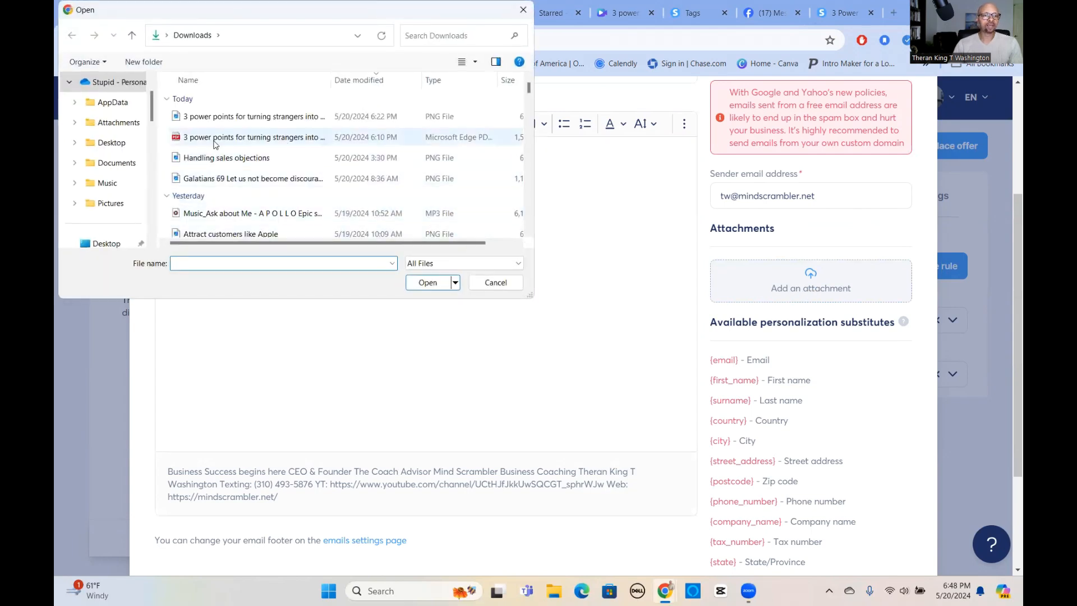
pyautogui.click(217, 139)
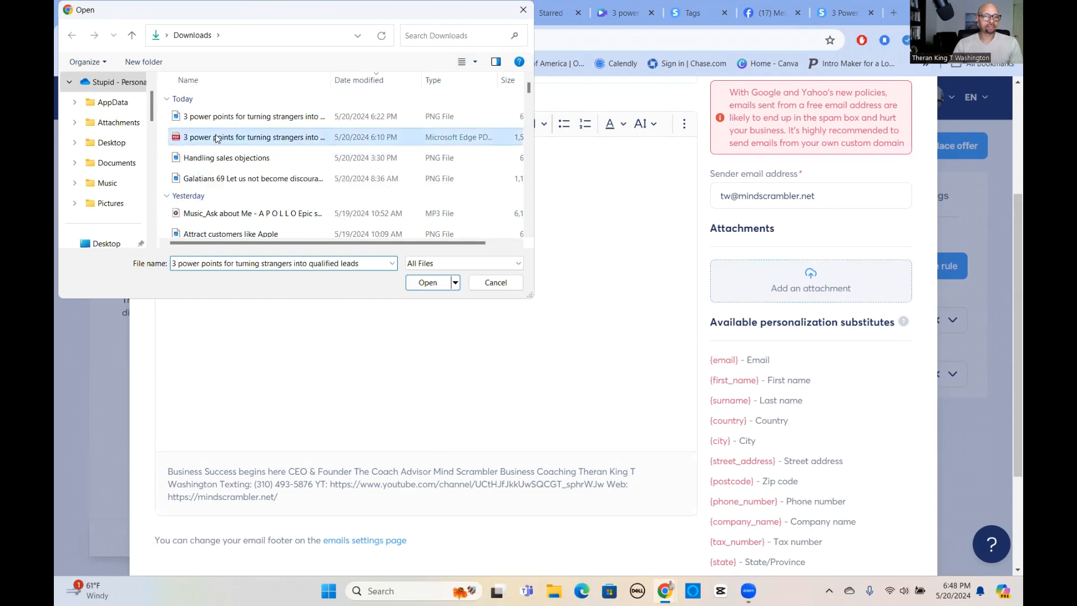
pyautogui.click(429, 286)
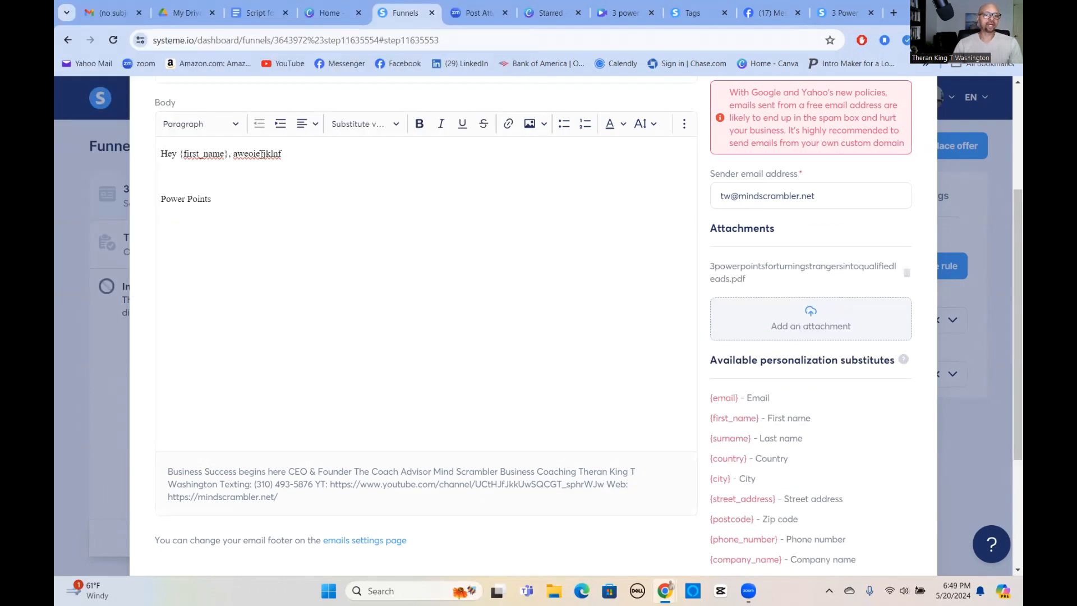
# - Replace "Power Points" in the email body with "Click the attachment" and close the email editor
pyautogui.moveTo(160, 198); pyautogui.dragTo(368, 222)
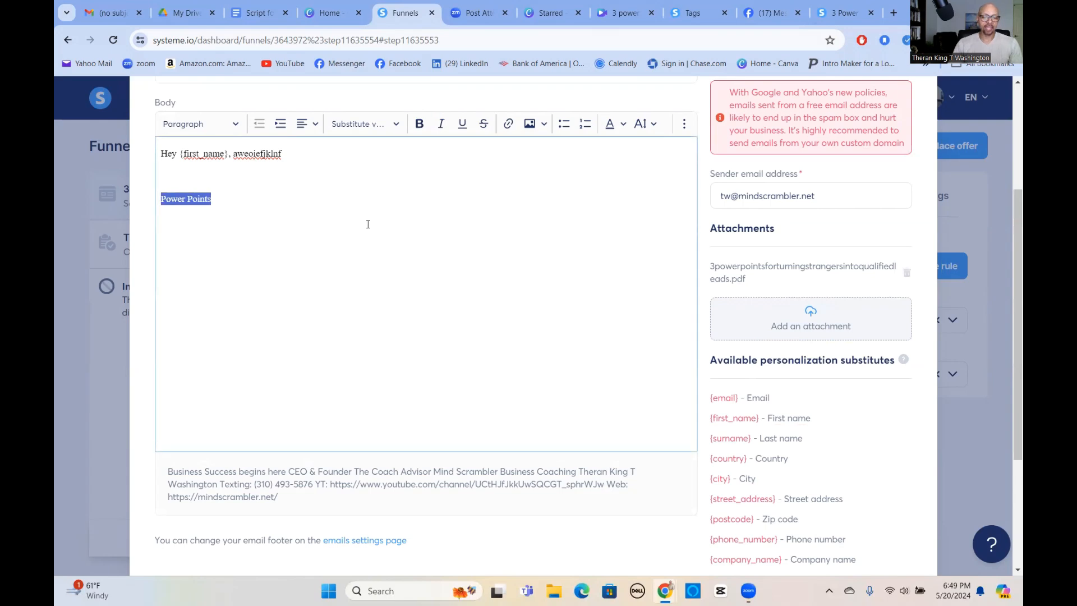
pyautogui.write('Clik')
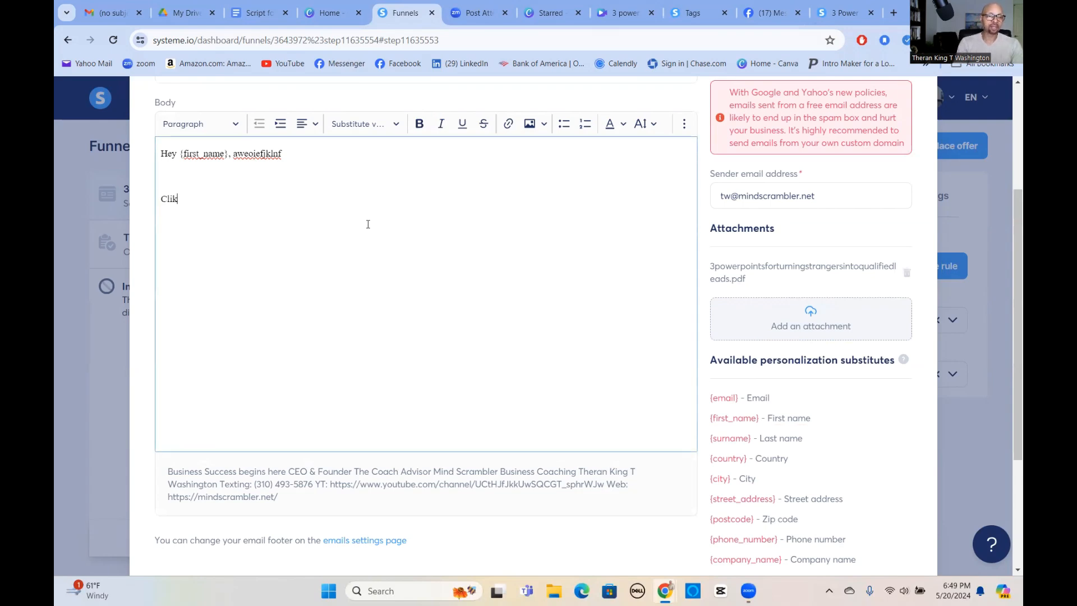
pyautogui.press('BackSpace')
pyautogui.press('BackSpace')
pyautogui.press('BackSpace')
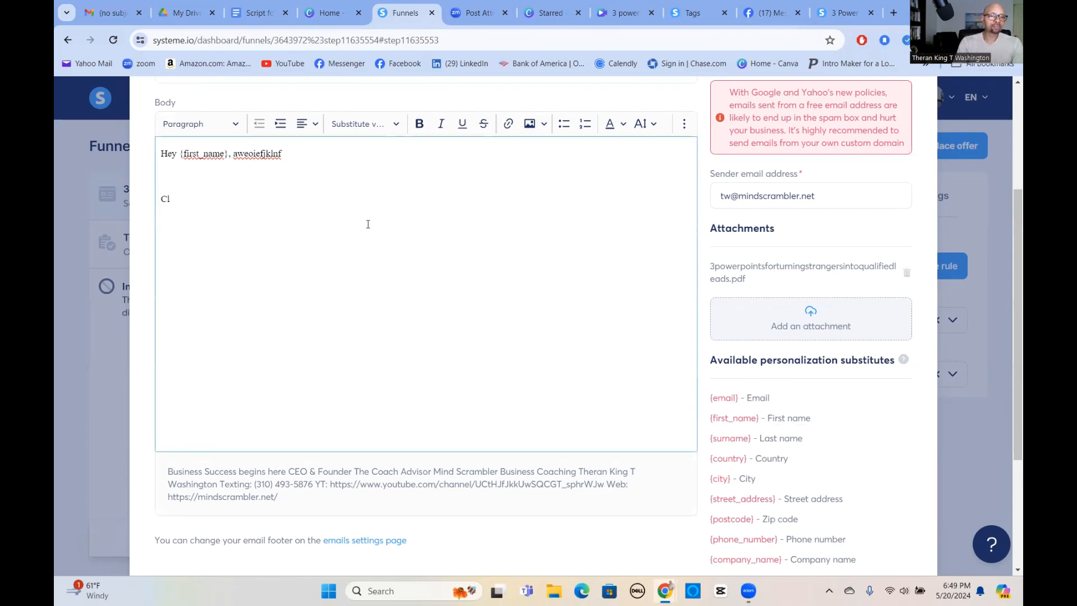
pyautogui.write('ick the attachment')
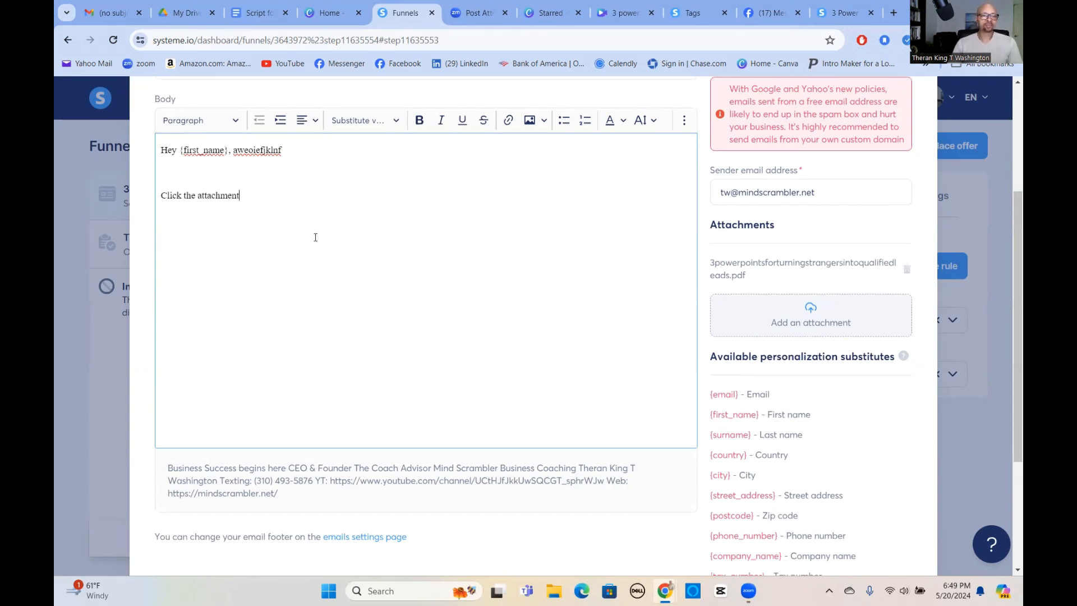
pyautogui.scroll(-3, 443, 366)
pyautogui.click(533, 507)
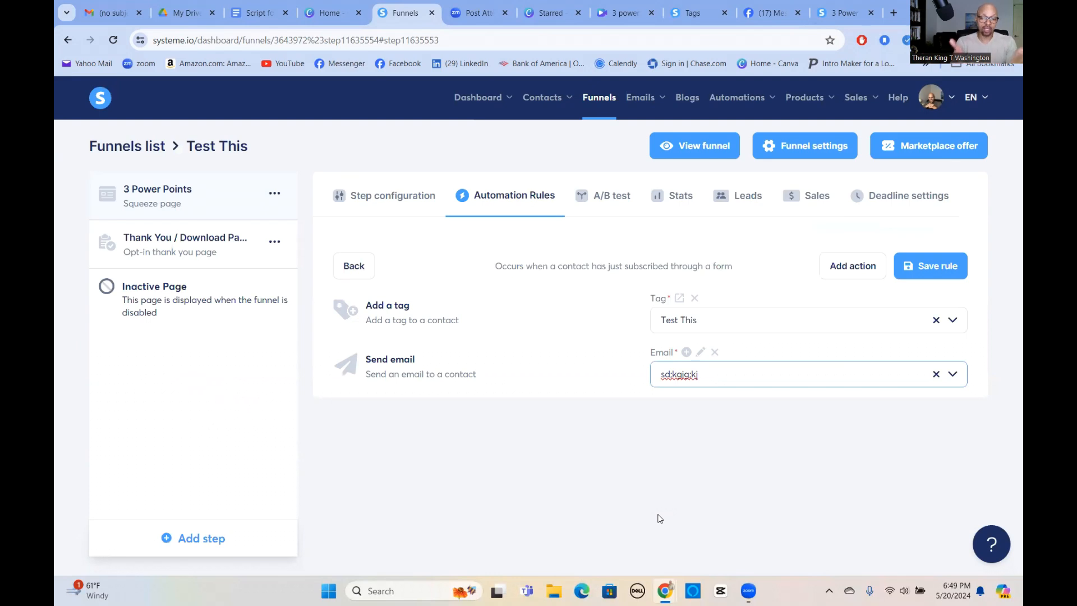
# - Select the funnel's Thank You / Download Page step and view its live page
pyautogui.click(196, 243)
pyautogui.click(914, 265)
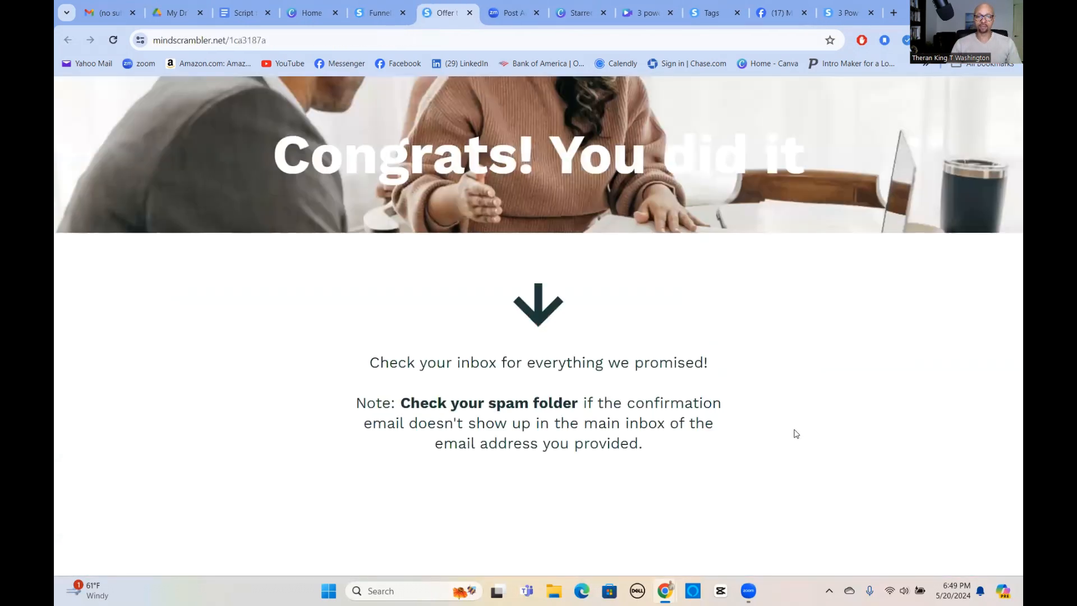